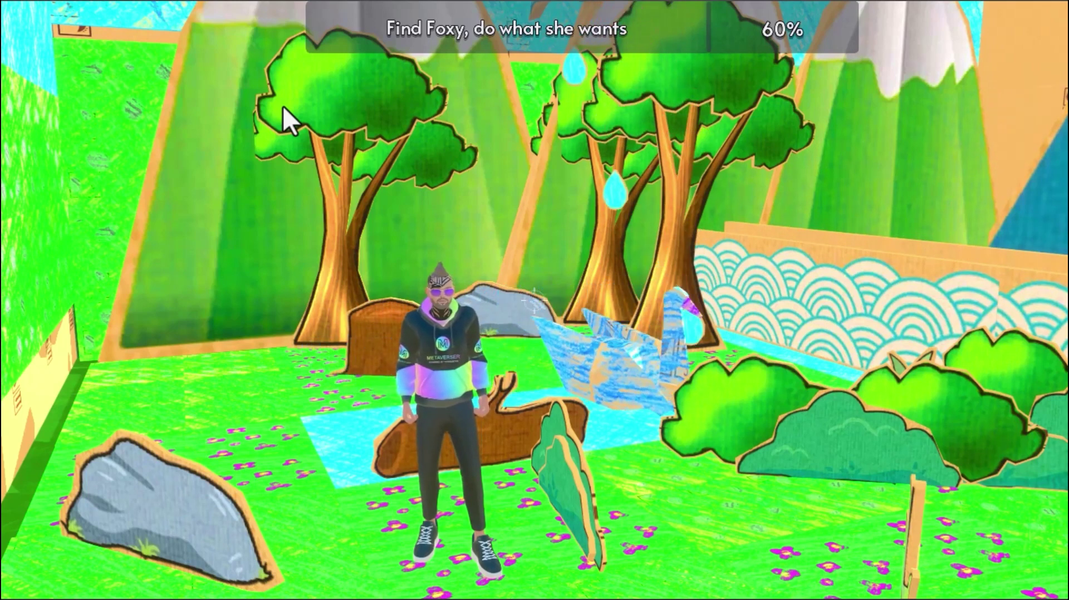
# Step: Walk up to the origami fox and tell Foxy "I want to go to the land behind river"
pyautogui.click(283, 106)
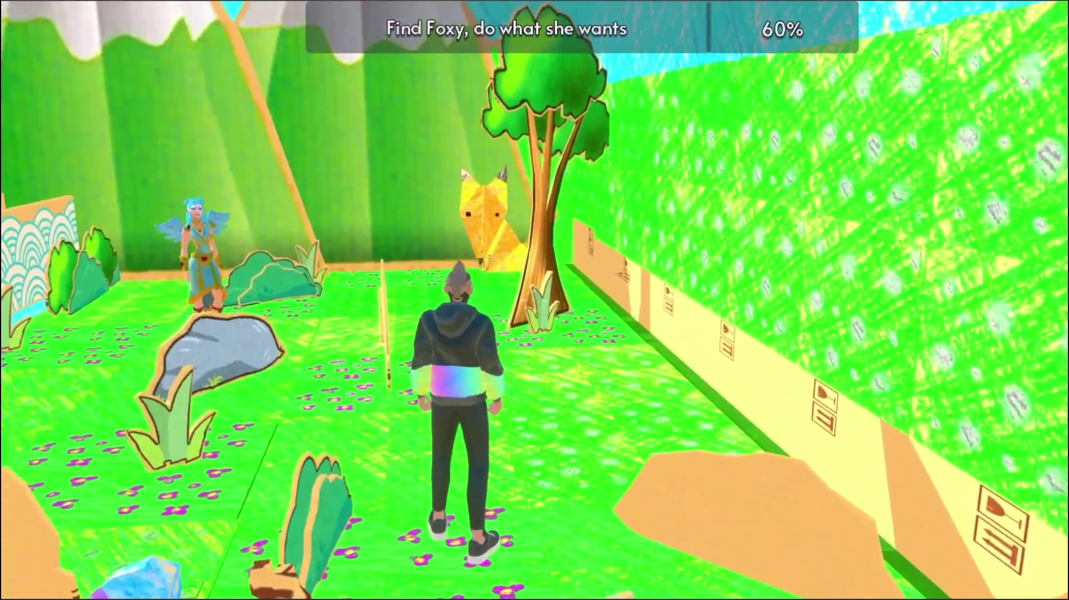
pyautogui.press('w')
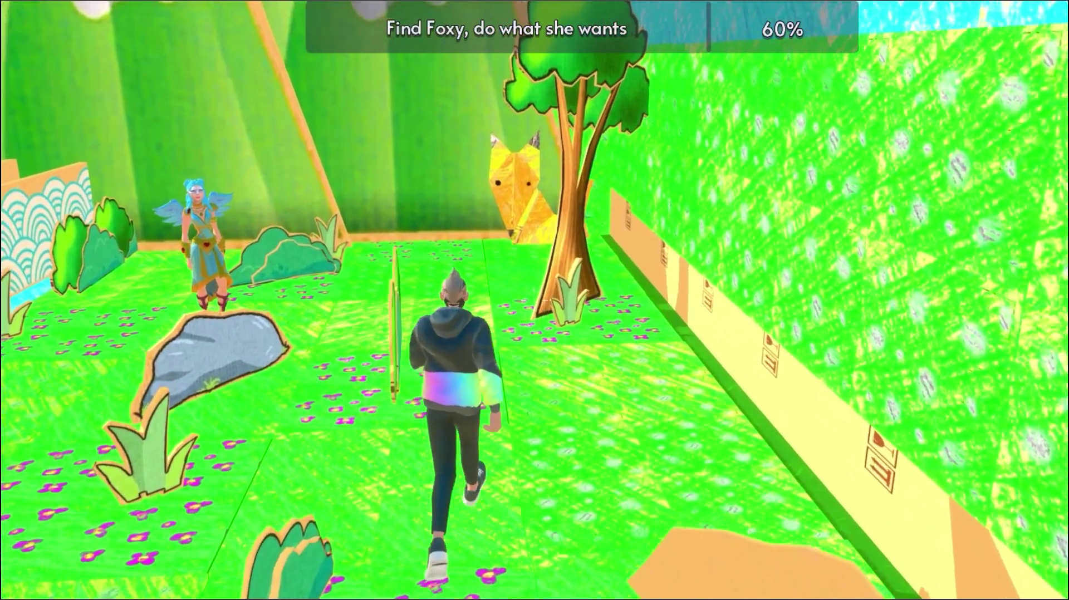
pyautogui.press('w')
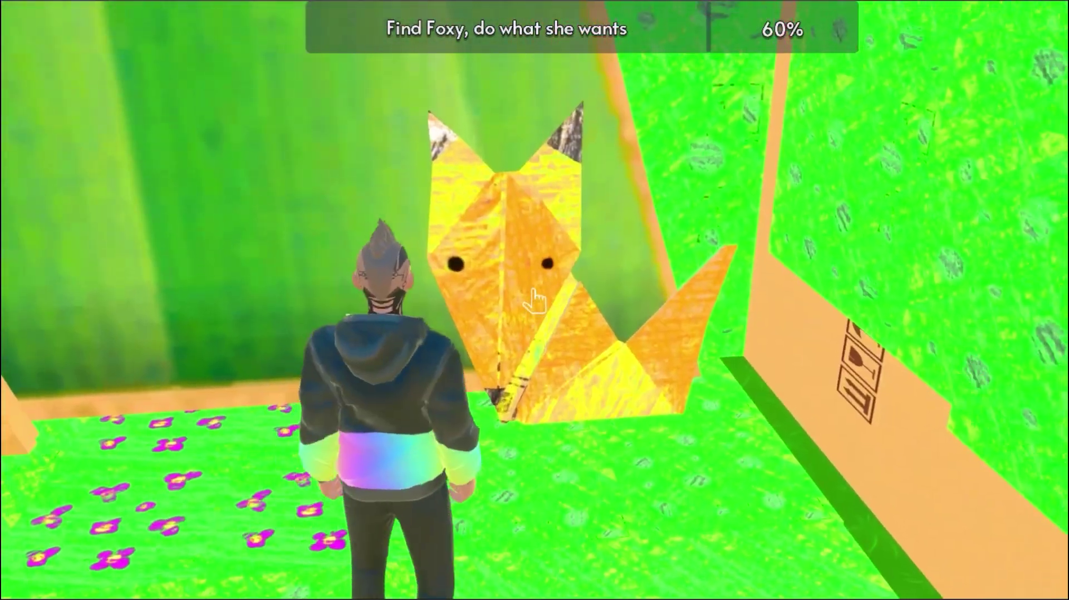
pyautogui.click(534, 301)
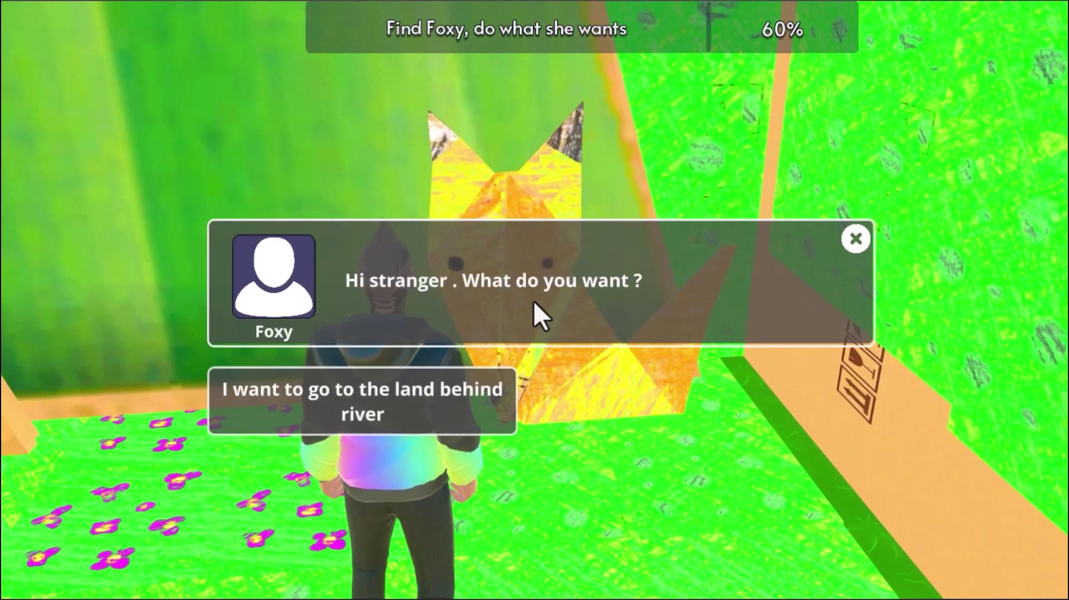
pyautogui.click(330, 397)
pyautogui.click(330, 398)
pyautogui.click(330, 398)
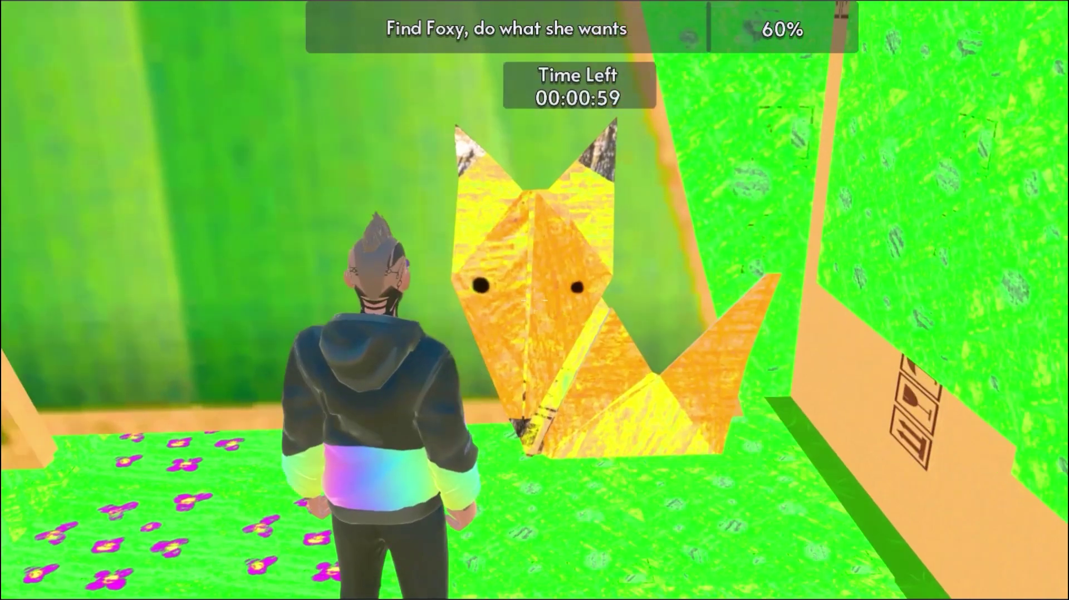
# Step: Walk around the garden until the countdown runs out and return to the fox in the corner
pyautogui.press('w')
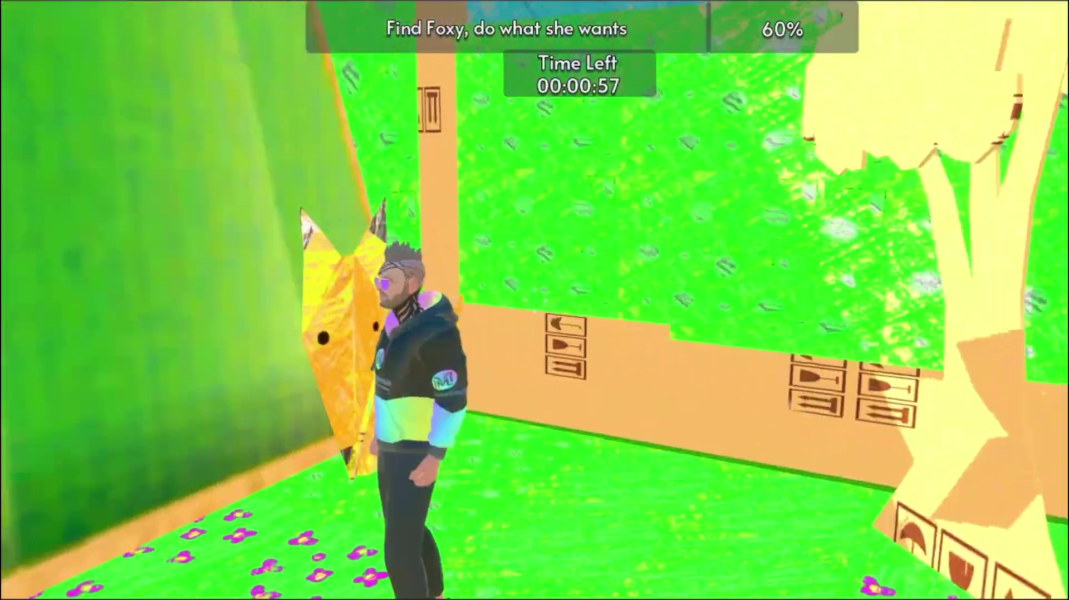
pyautogui.press('w')
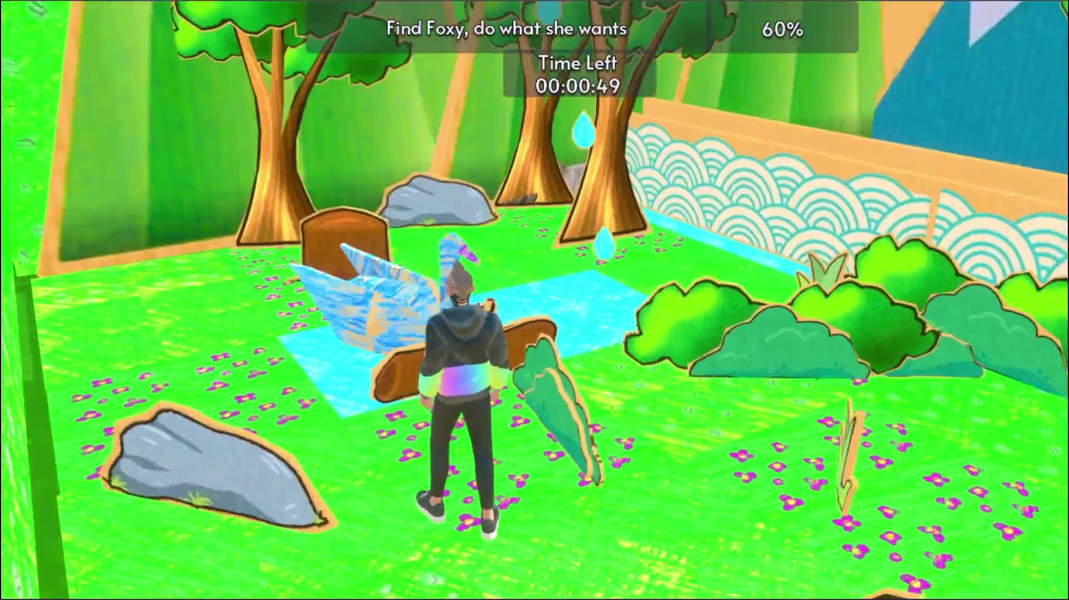
pyautogui.press('w')
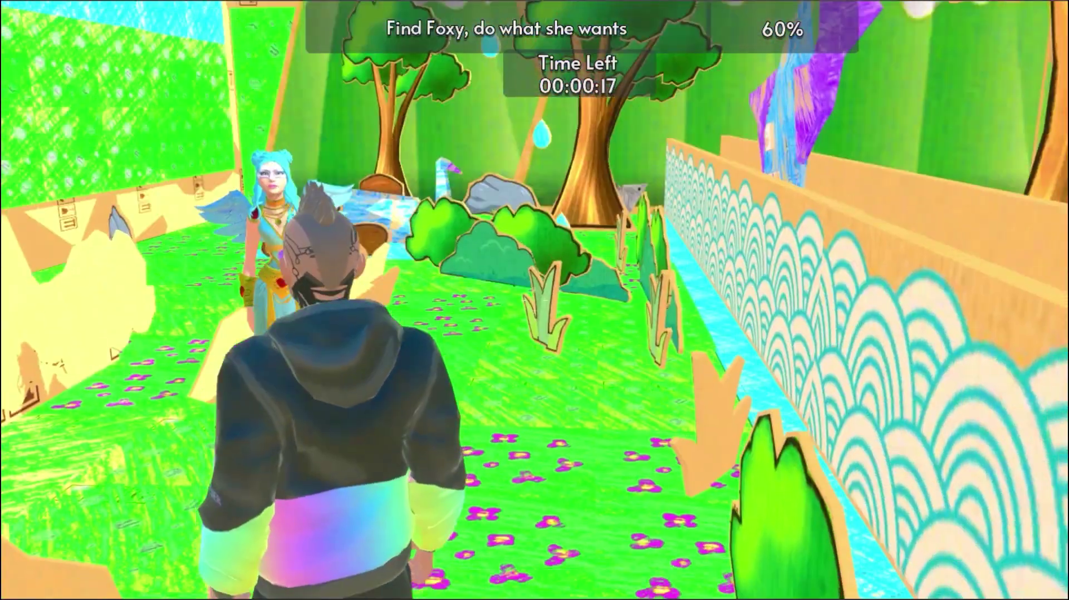
pyautogui.press('w')
pyautogui.press('w')
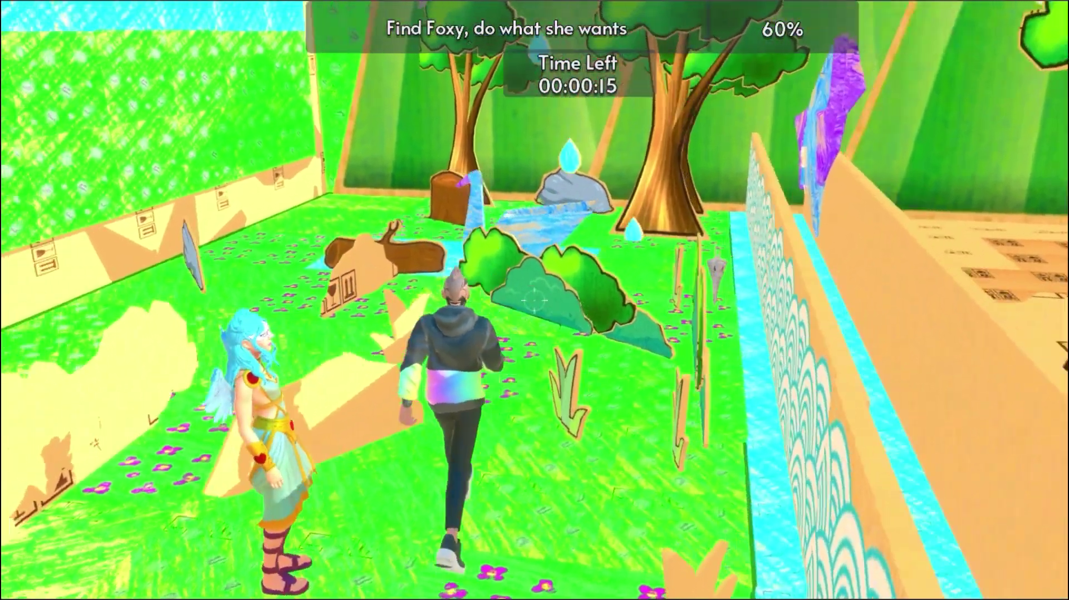
pyautogui.press('w')
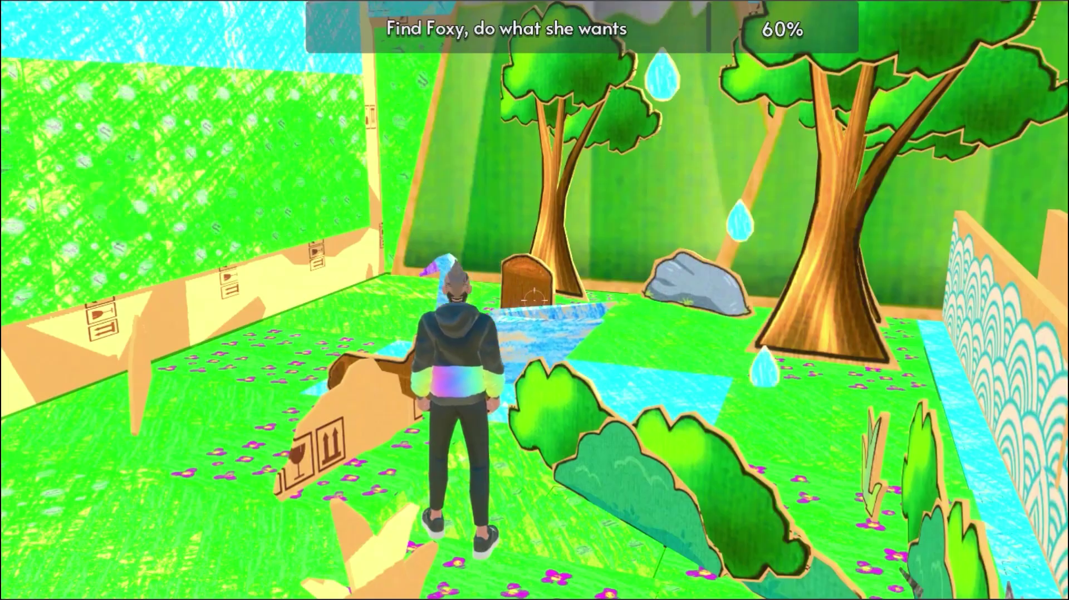
pyautogui.press('w')
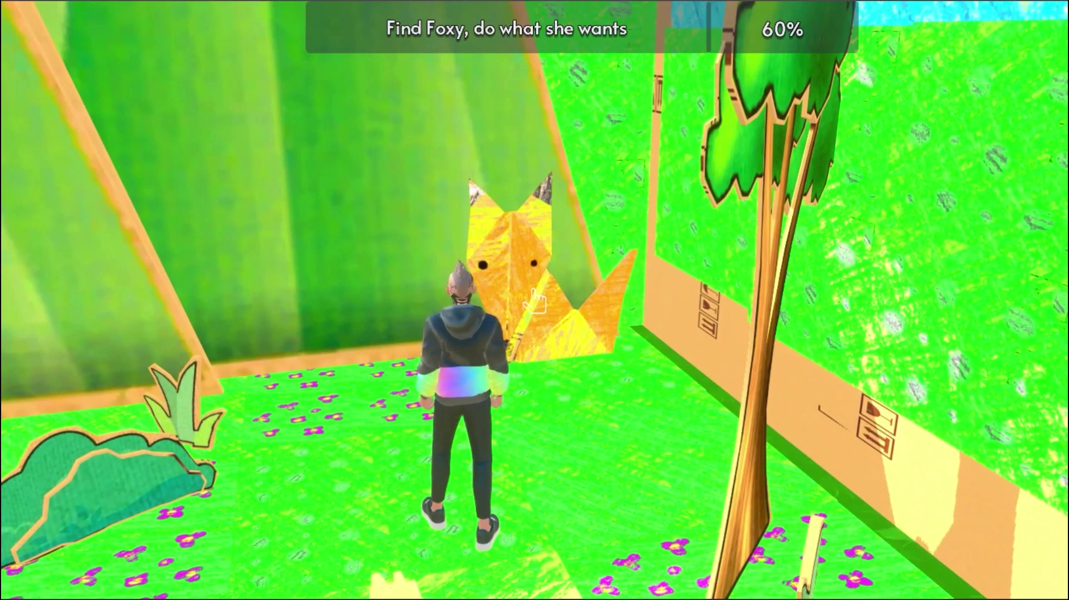
# Step: Talk to Foxy in her humanoid form and continue the conversation to begin her question challenge
pyautogui.click(534, 301)
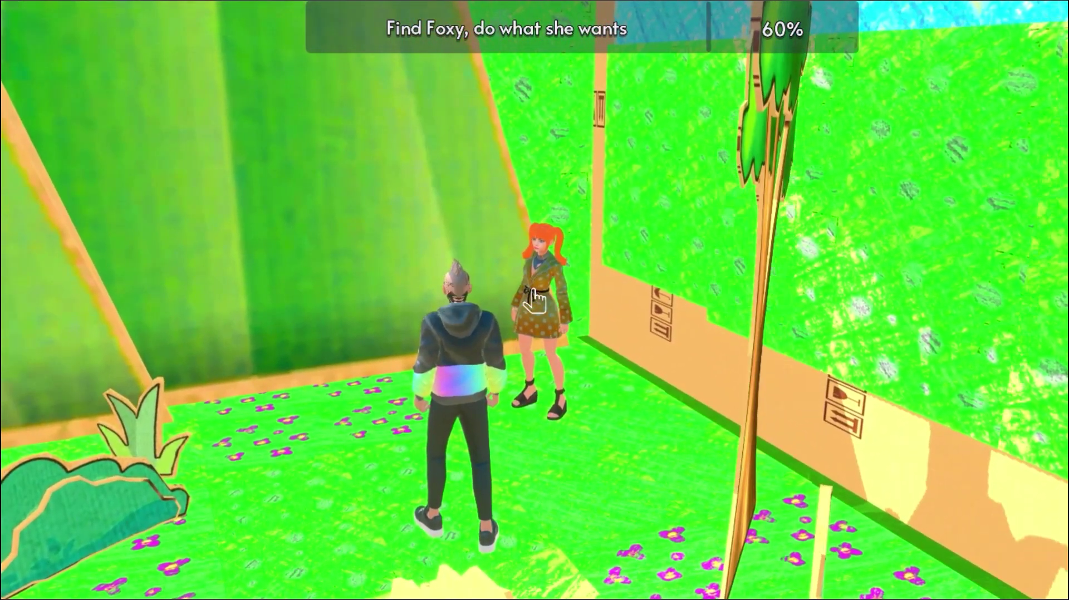
pyautogui.click(535, 299)
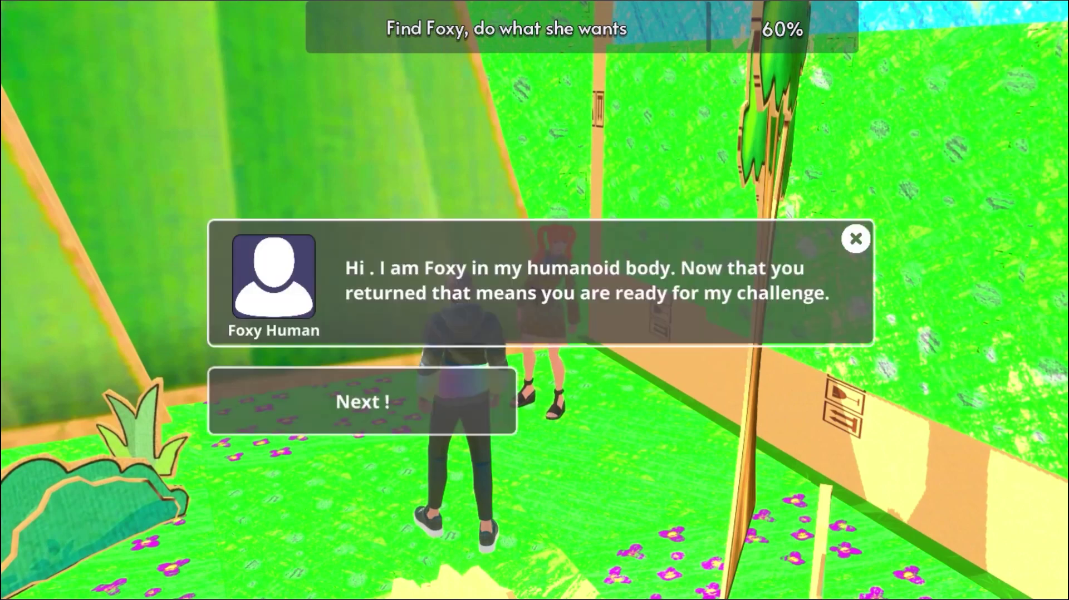
pyautogui.click(360, 409)
pyautogui.click(360, 408)
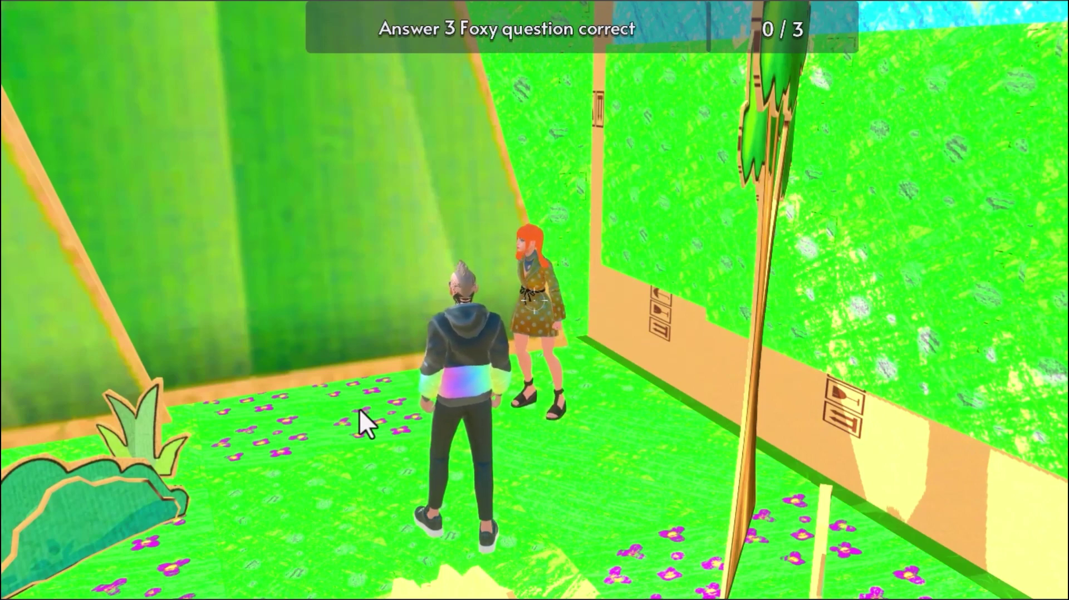
pyautogui.click(359, 409)
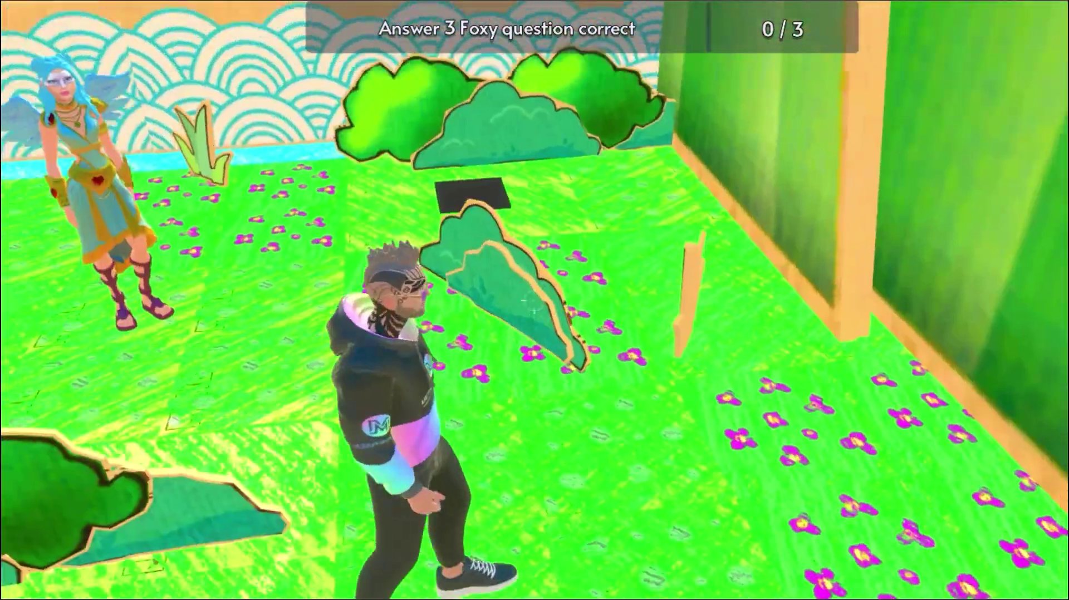
# Step: Walk to the black plate near the bushes, view its multiple-choice question about Anahita and close it unanswered
pyautogui.press('w')
pyautogui.moveTo(534, 292); pyautogui.dragTo(685, 295)
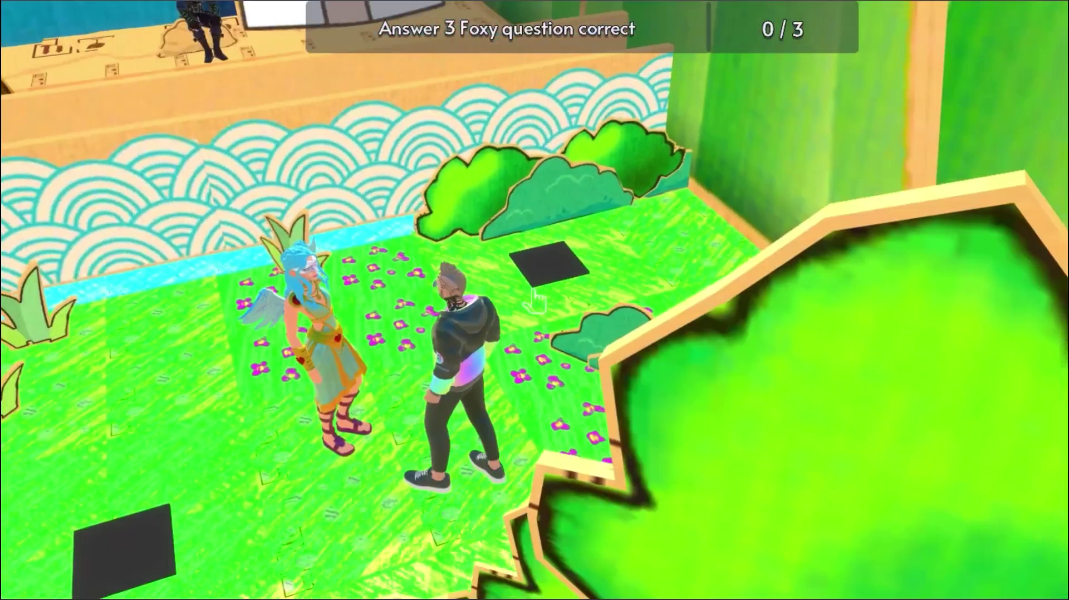
pyautogui.scroll(2, 535, 301)
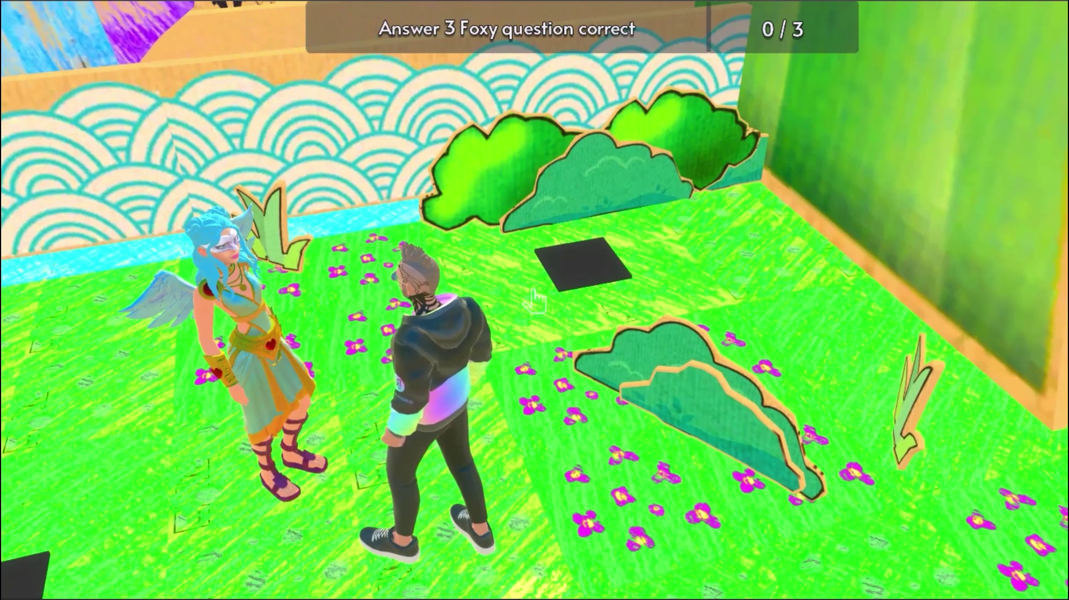
pyautogui.click(535, 301)
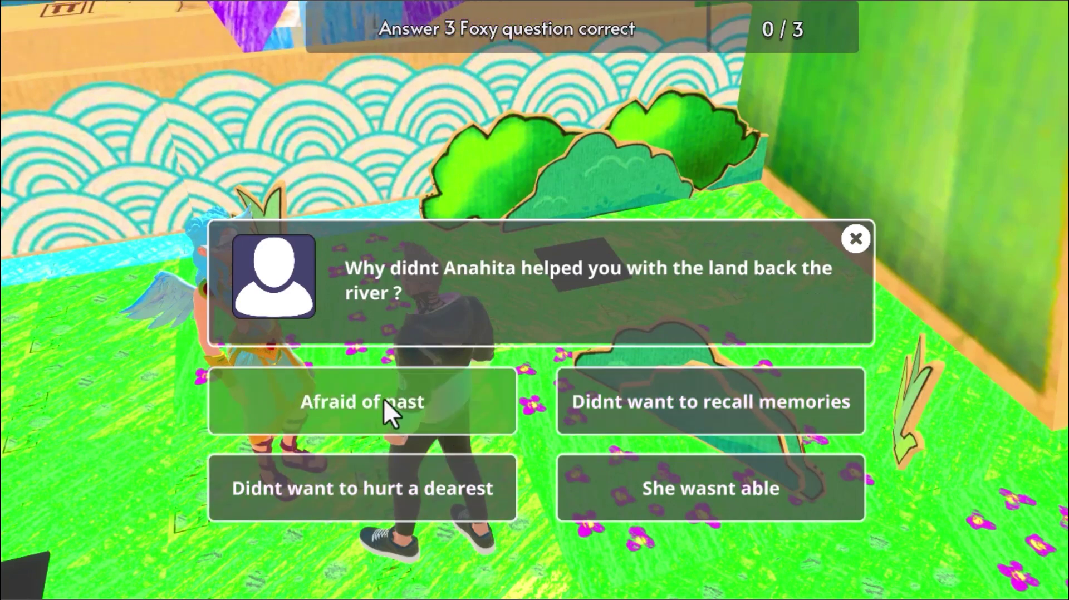
pyautogui.click(850, 243)
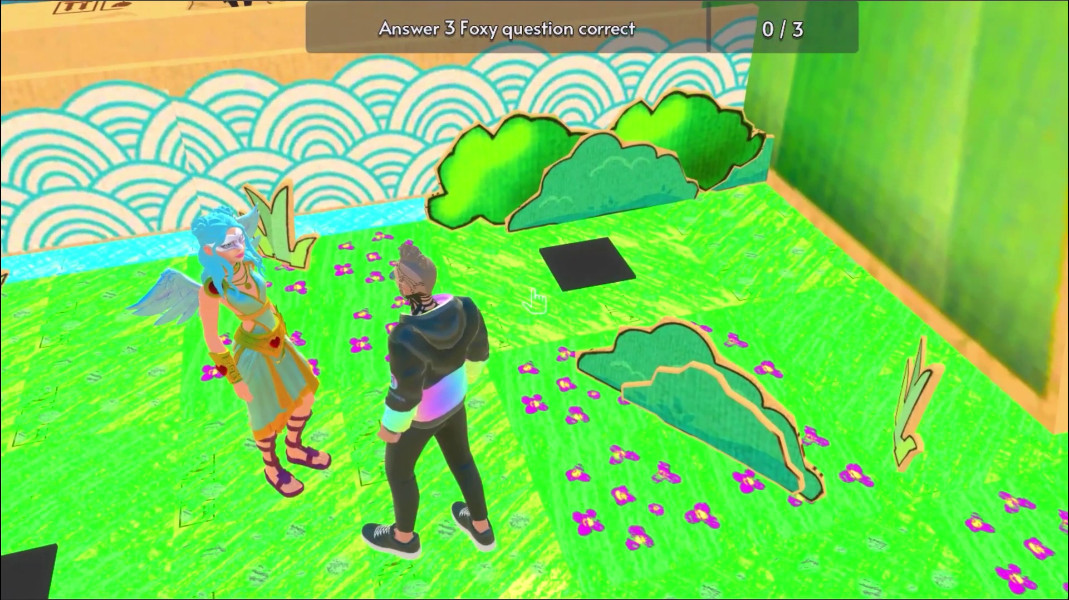
# Step: View the typed-answer question about the kind of Anahita's bird and close it without answering
pyautogui.click(535, 300)
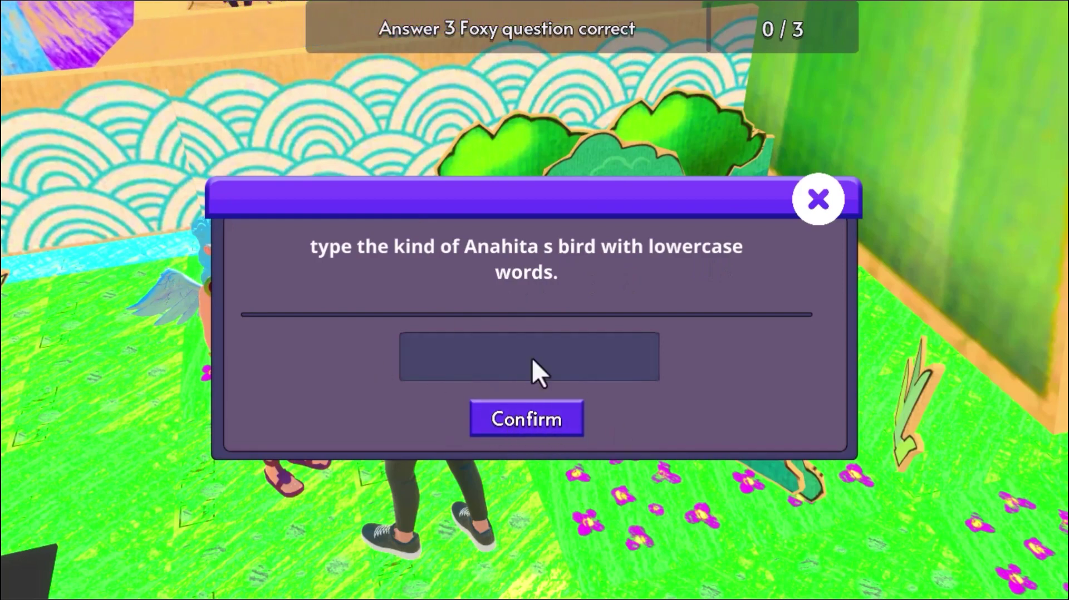
pyautogui.click(827, 190)
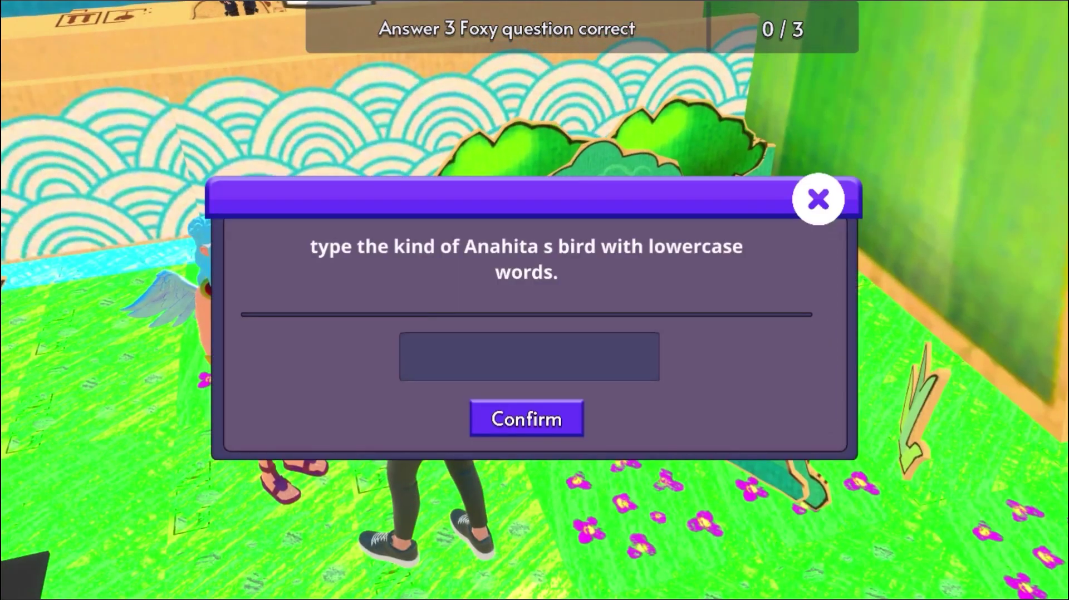
pyautogui.click(809, 205)
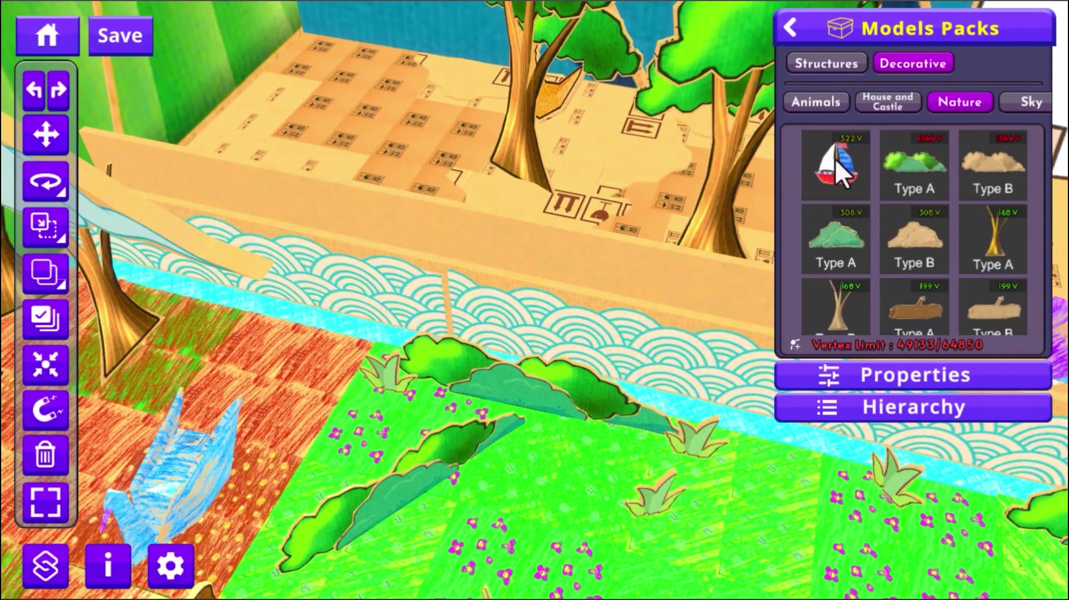
# Step: Place the sailboat from the decorative Nature models on the grass by the bushes and rotate it about its vertical axis to run along the river
pyautogui.moveTo(833, 172); pyautogui.dragTo(464, 405)
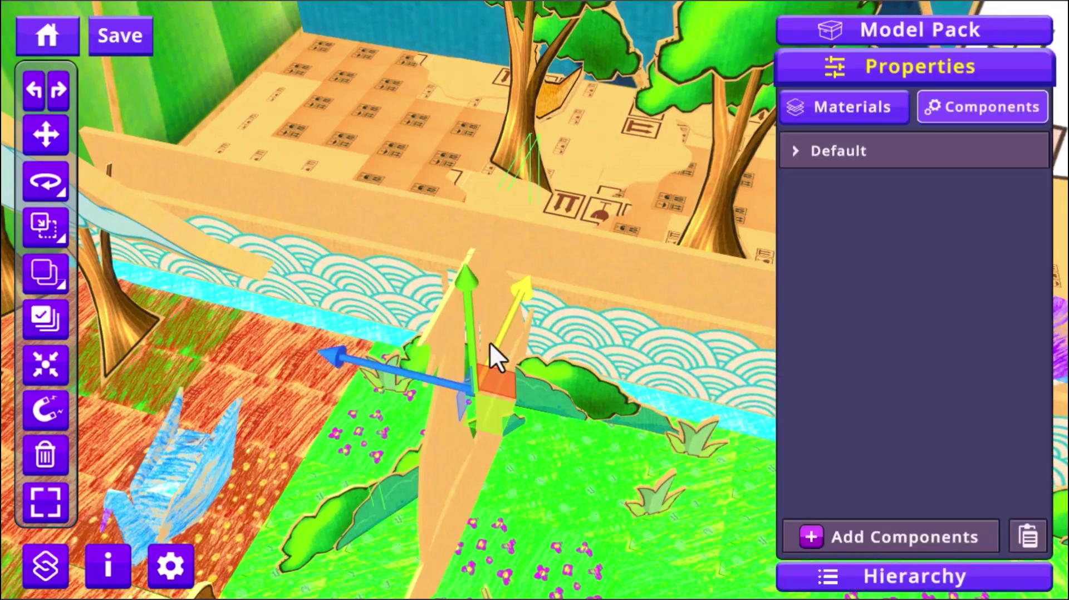
pyautogui.moveTo(472, 383); pyautogui.dragTo(484, 484)
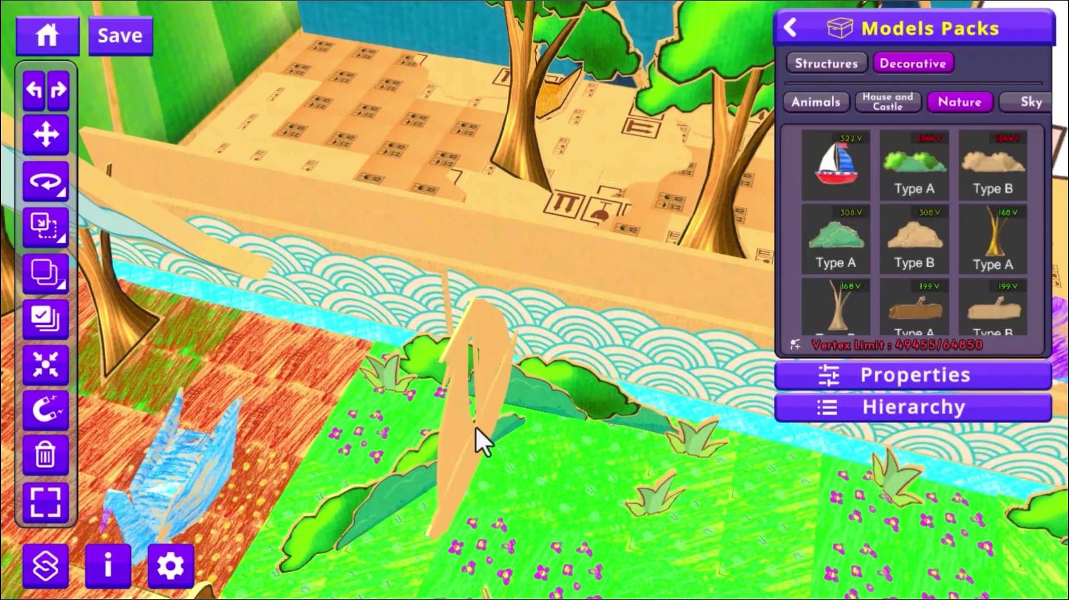
pyautogui.click(491, 382)
pyautogui.press('e')
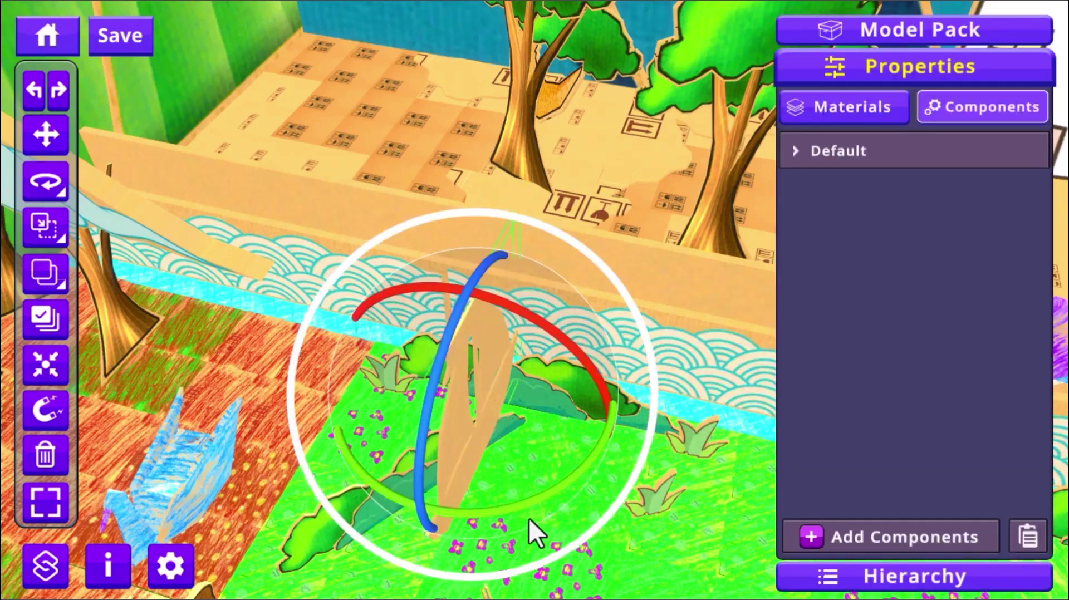
pyautogui.moveTo(530, 508); pyautogui.dragTo(680, 483)
pyautogui.click(514, 434)
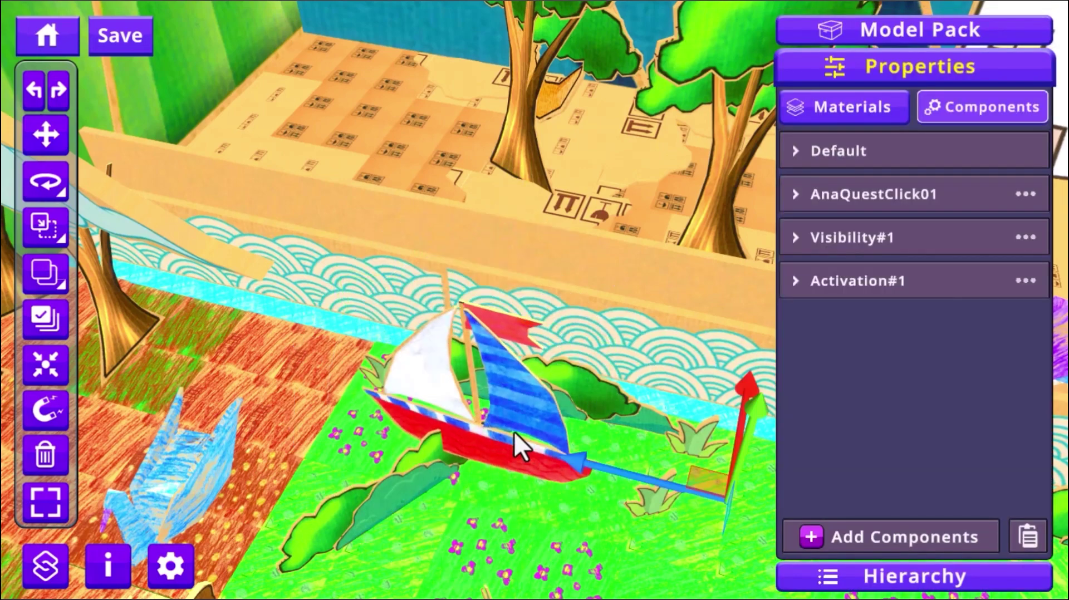
# Step: Move the sailboat to the far end of the river wall and raise it so the whole hull sits clear
pyautogui.click(501, 401)
pyautogui.moveTo(499, 419); pyautogui.dragTo(247, 175)
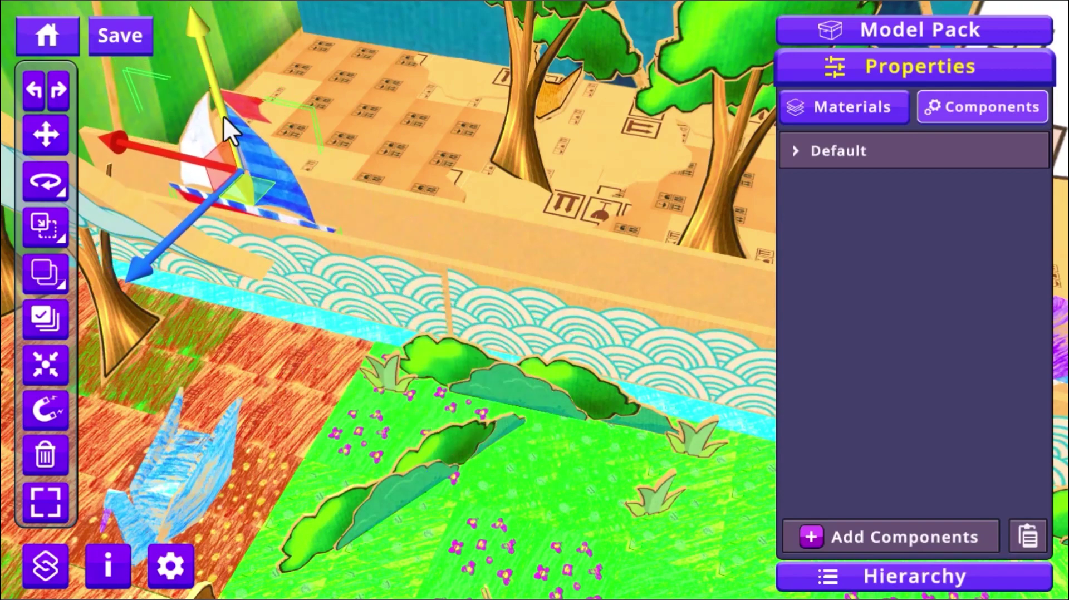
pyautogui.moveTo(223, 116); pyautogui.dragTo(222, 67)
pyautogui.moveTo(162, 113); pyautogui.dragTo(129, 109)
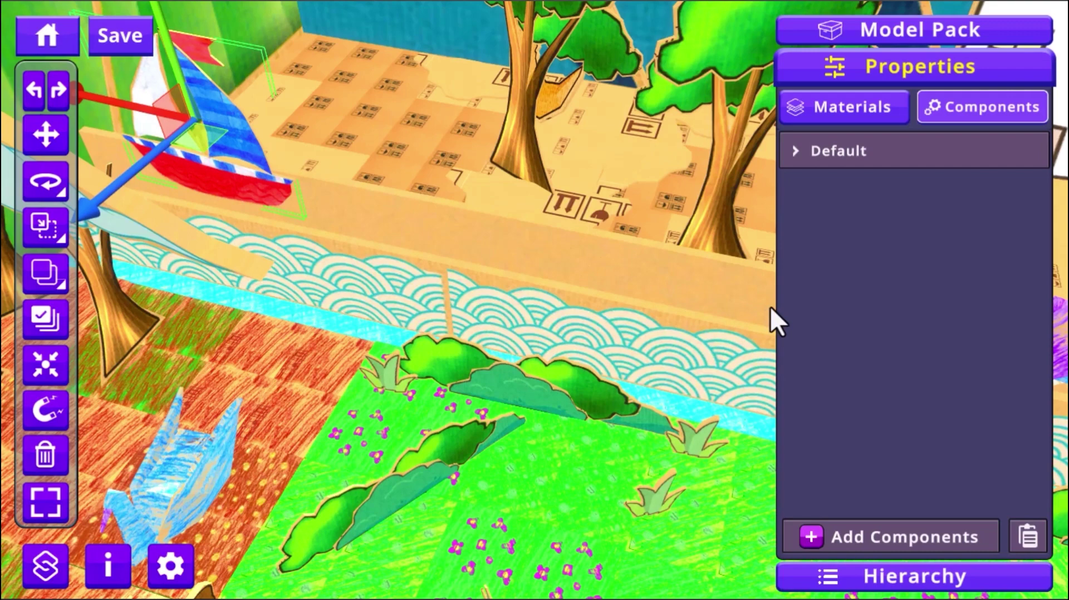
# Step: Add a Transform animation component to the sailboat and expand its settings
pyautogui.click(901, 529)
pyautogui.click(536, 266)
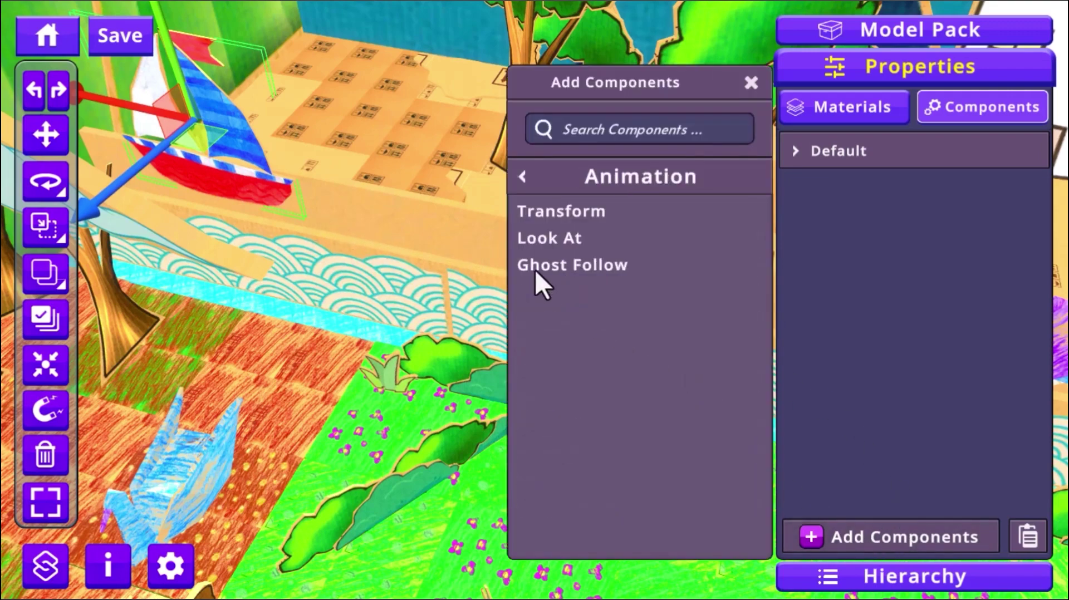
pyautogui.click(532, 212)
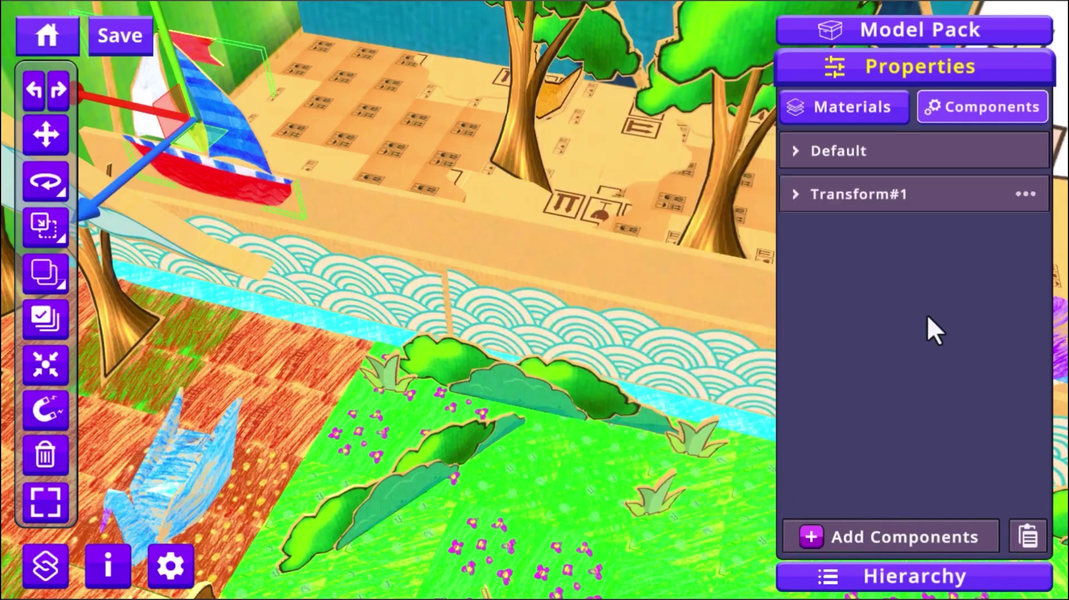
pyautogui.click(798, 197)
pyautogui.moveTo(831, 338); pyautogui.dragTo(831, 284)
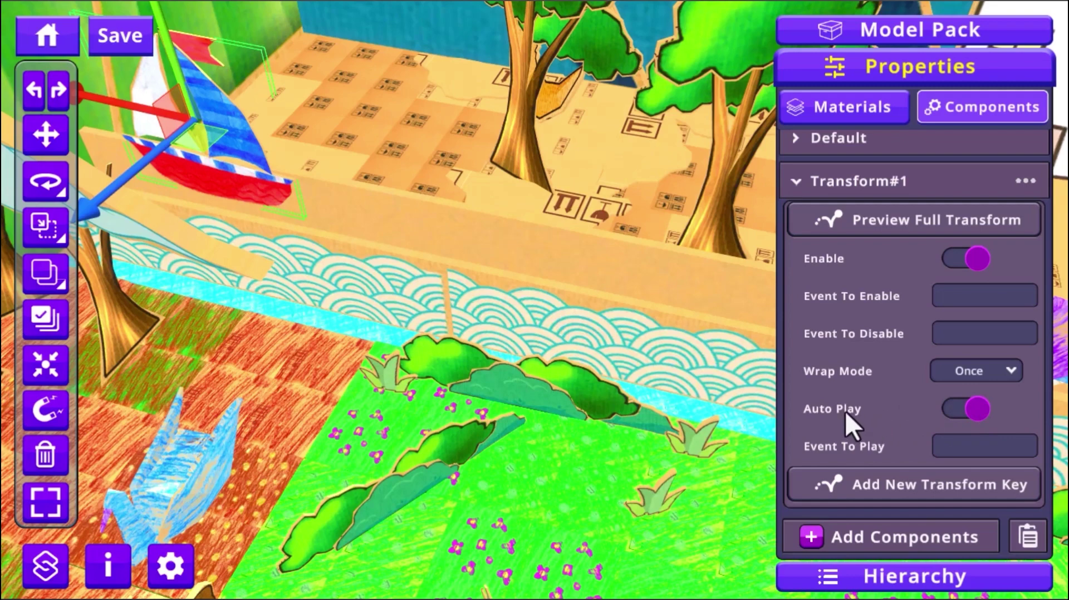
# Step: Add a new transform key to the sailboat's Transform component and open its settings for ease, timing and transform type
pyautogui.click(936, 488)
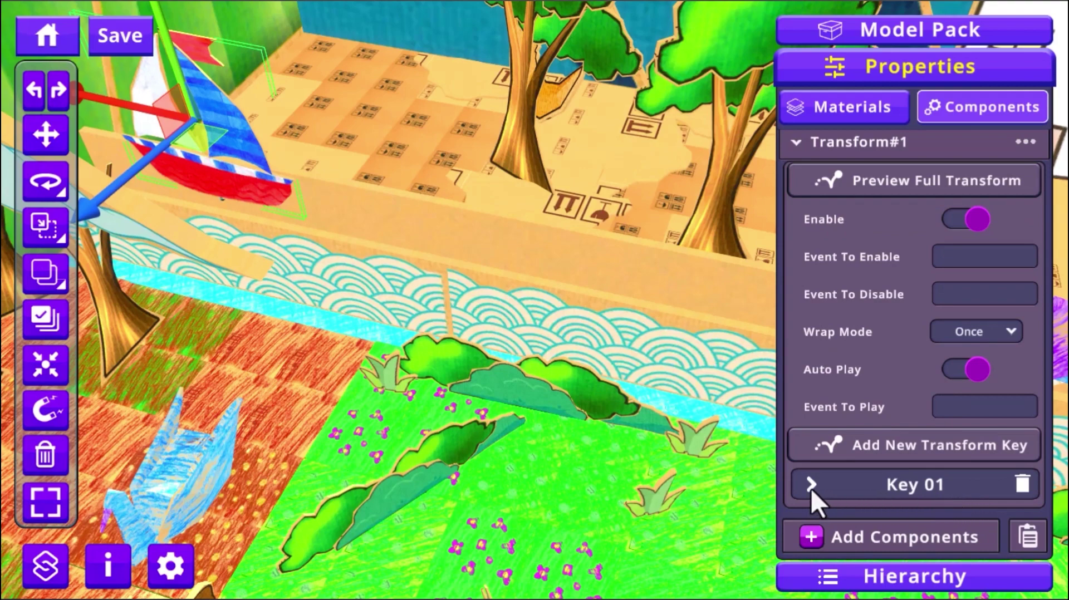
pyautogui.scroll(1, 821, 470)
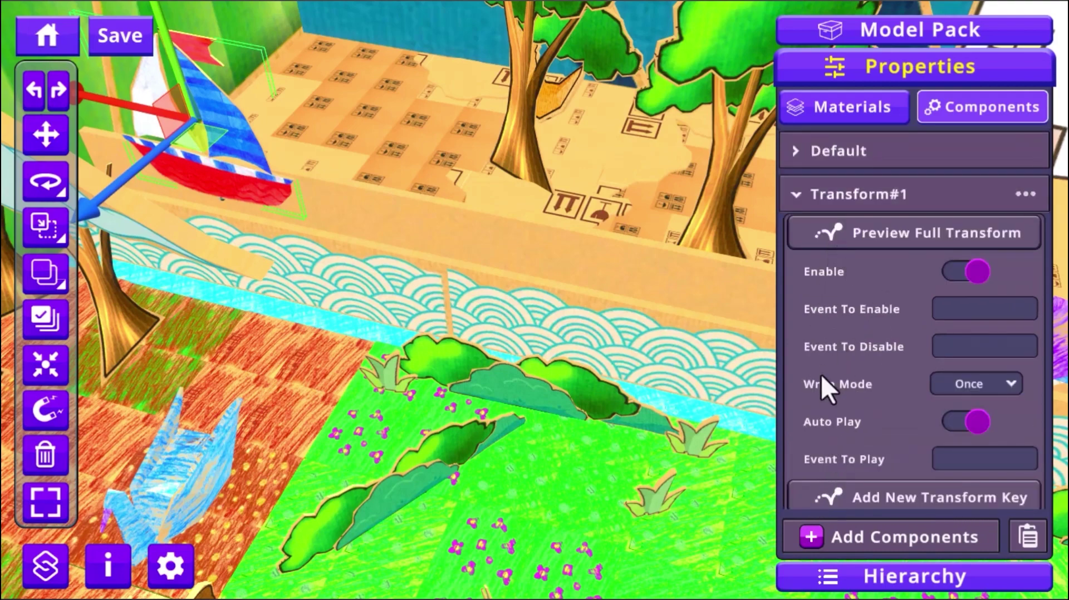
pyautogui.moveTo(823, 358); pyautogui.dragTo(815, 181)
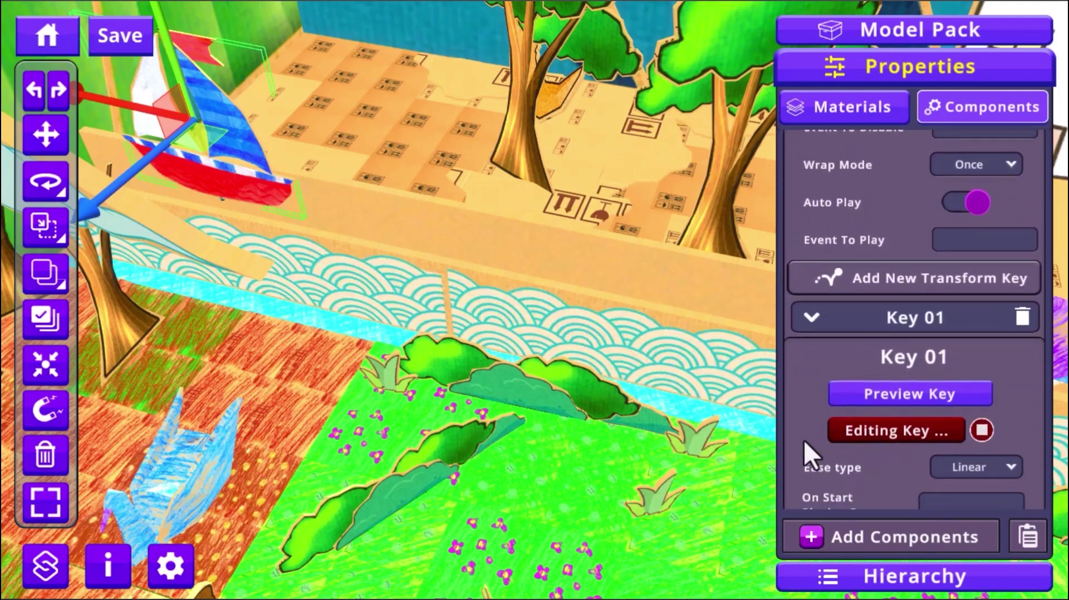
pyautogui.moveTo(805, 443); pyautogui.dragTo(808, 272)
pyautogui.moveTo(824, 399); pyautogui.dragTo(835, 318)
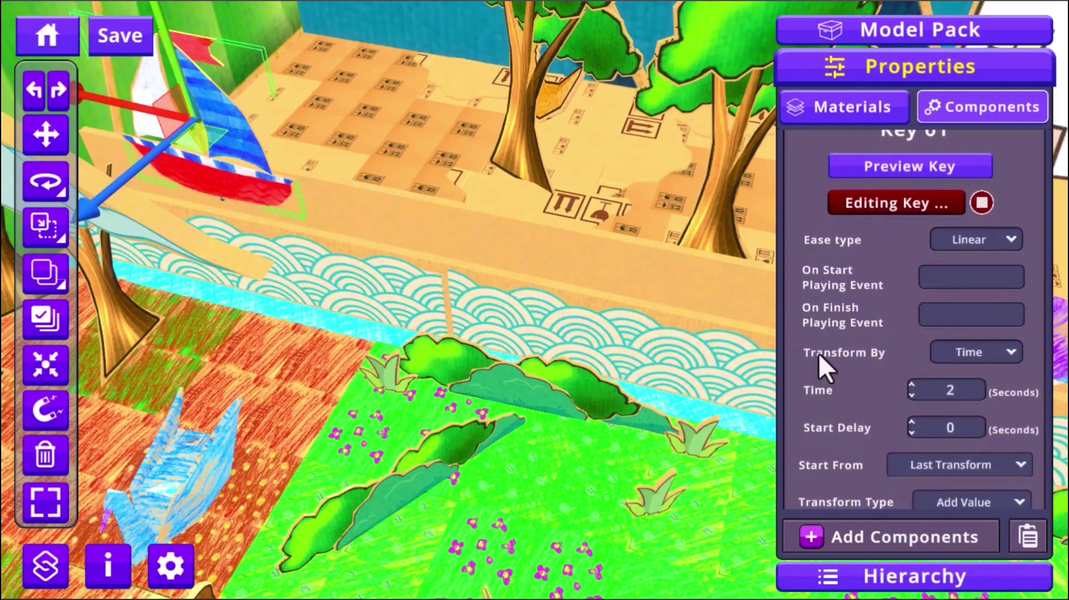
# Step: Set the key's Add Position Z to -6.4 so the sailboat travels along the river wall, and preview the key
pyautogui.moveTo(820, 357); pyautogui.dragTo(852, 313)
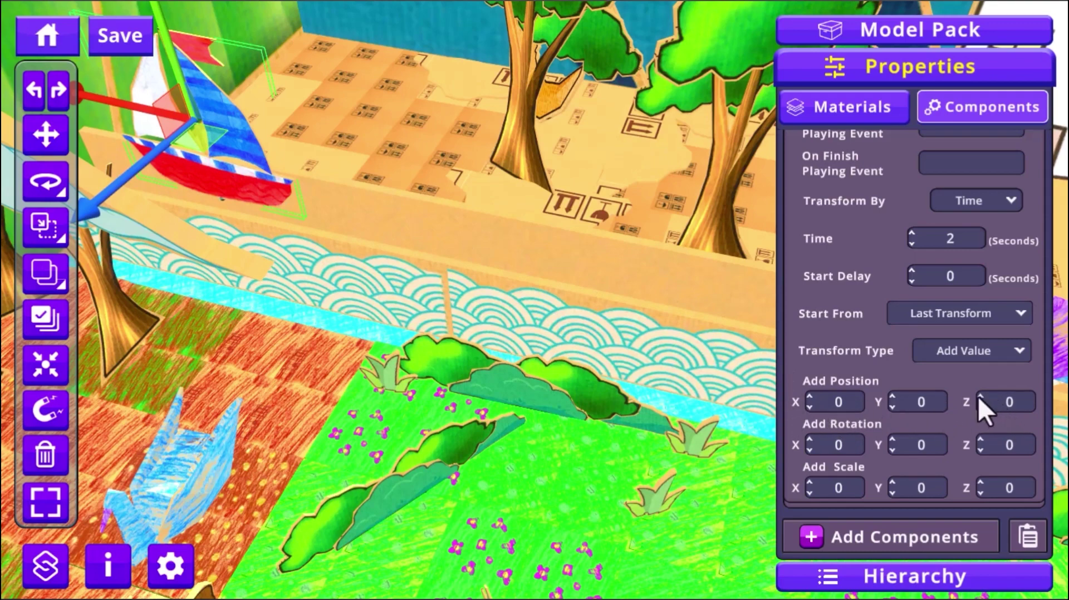
pyautogui.moveTo(978, 396); pyautogui.dragTo(998, 513)
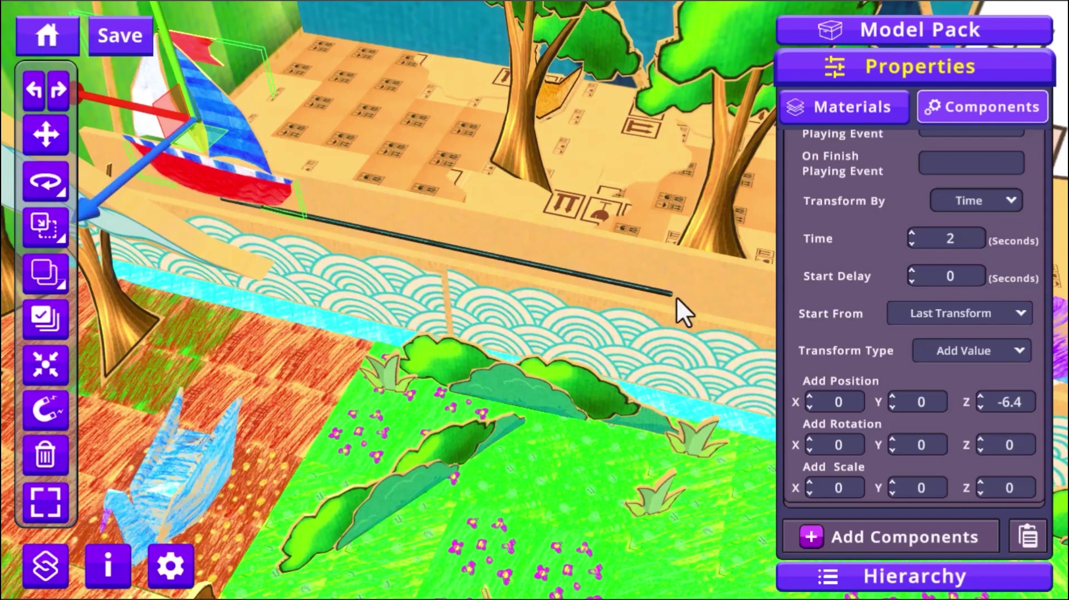
pyautogui.scroll(4, 816, 190)
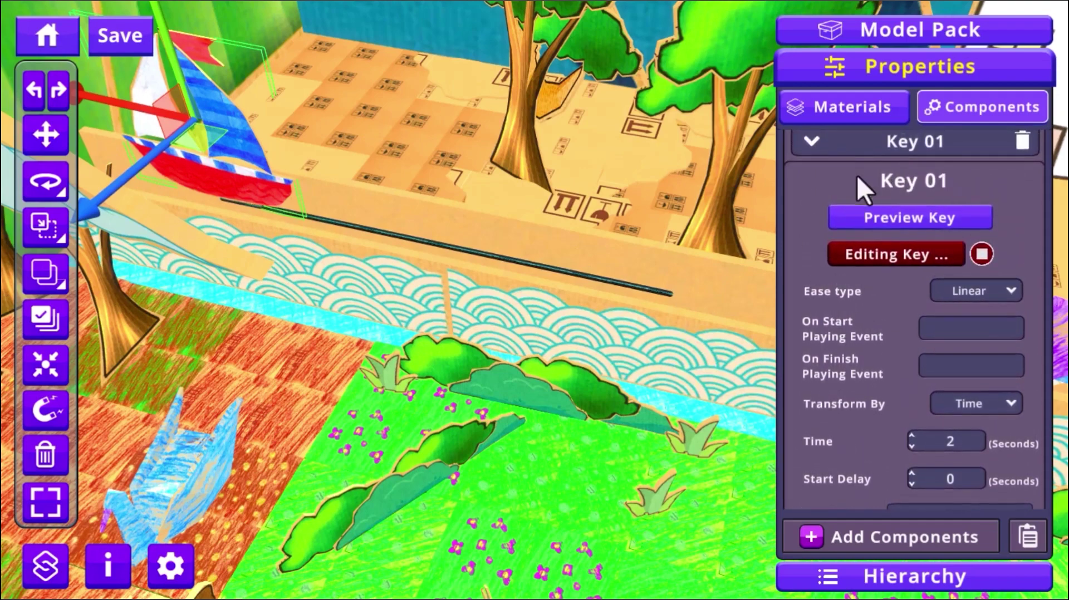
pyautogui.click(891, 220)
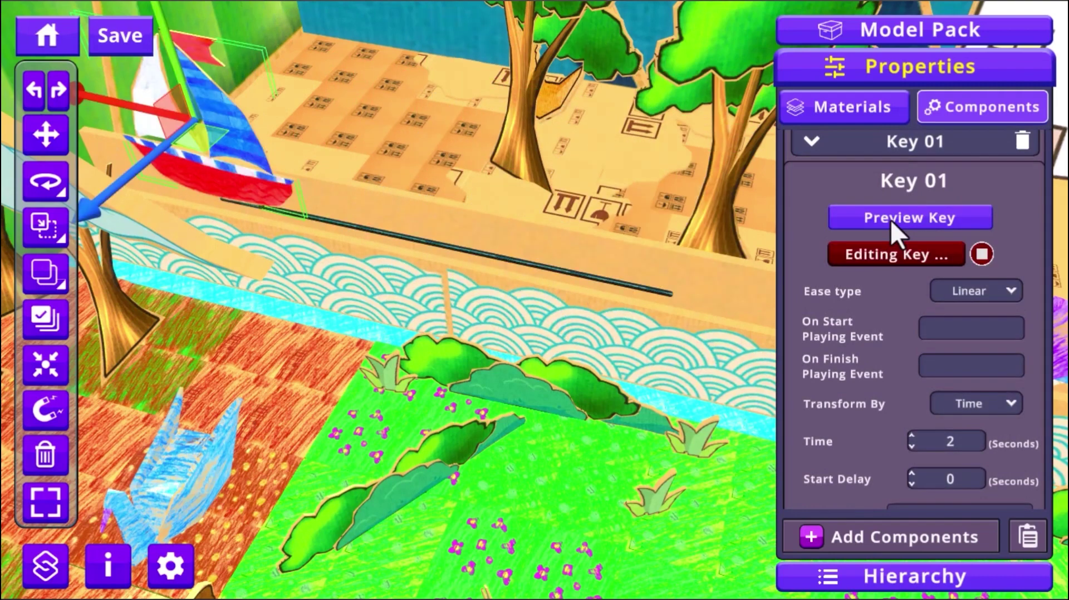
pyautogui.click(891, 220)
# Step: Set the sailboat key's Time to 5 seconds and preview the slower movement
pyautogui.moveTo(832, 407); pyautogui.dragTo(838, 302)
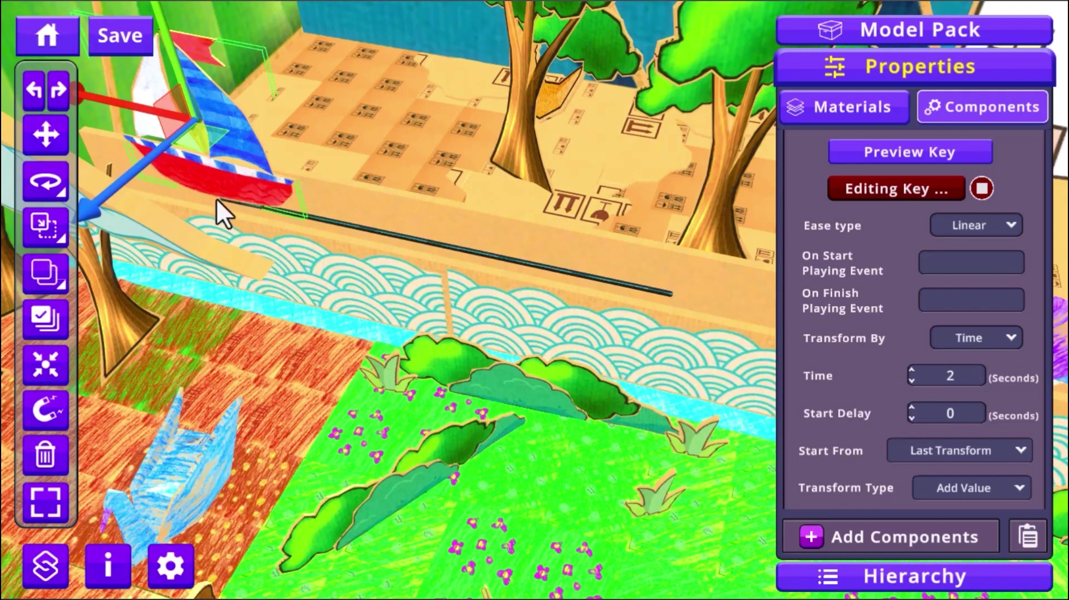
pyautogui.click(957, 378)
pyautogui.write('5')
pyautogui.scroll(2, 886, 279)
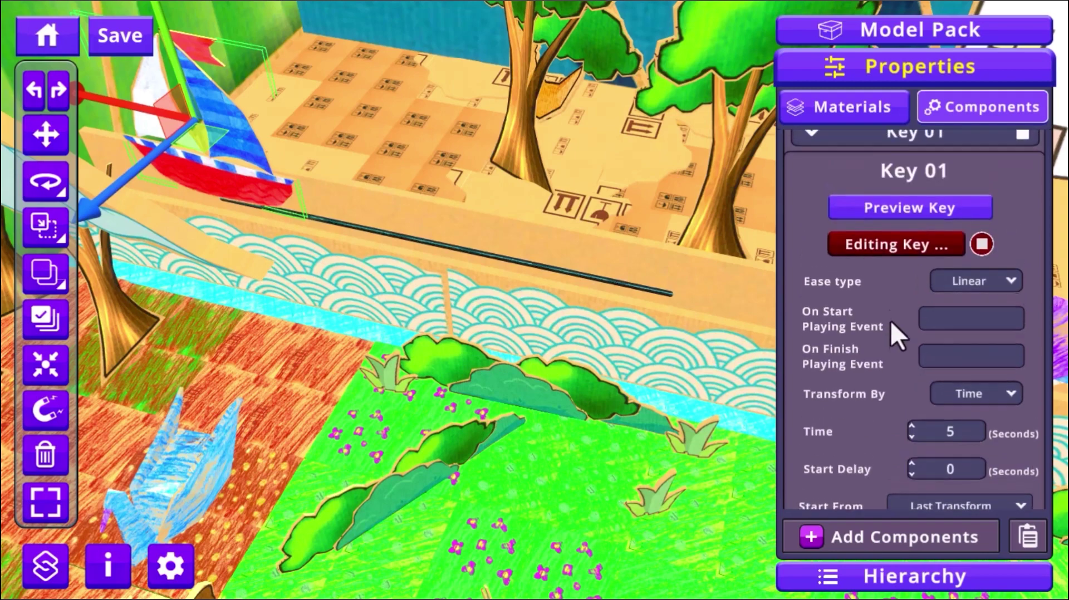
pyautogui.click(901, 221)
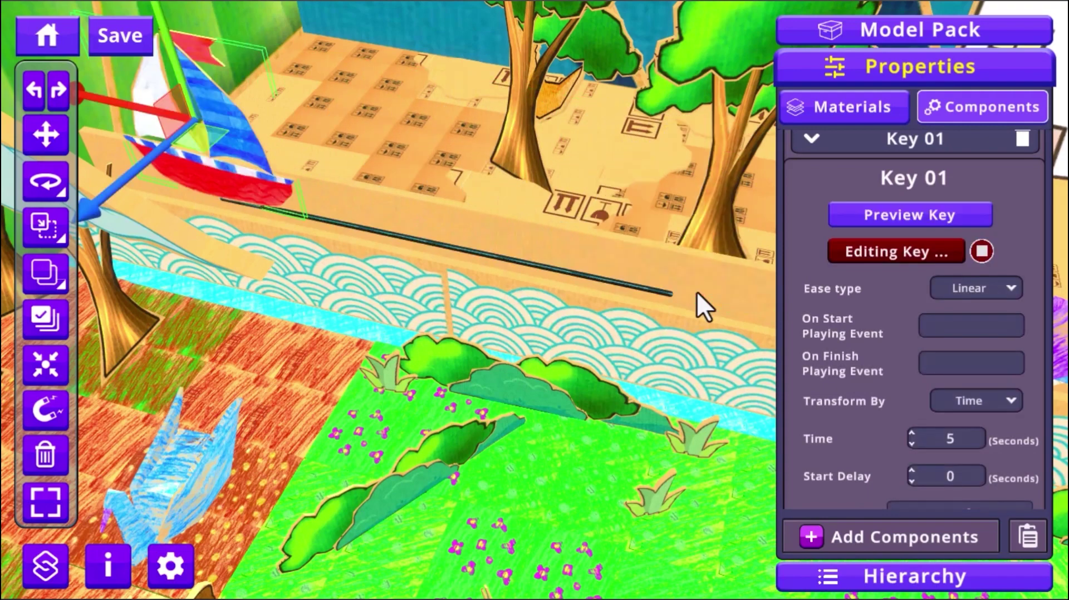
# Step: Try the key with Transform By kept on Time and a 2-second Start Delay, and reset the delay to 0
pyautogui.scroll(-1, 862, 386)
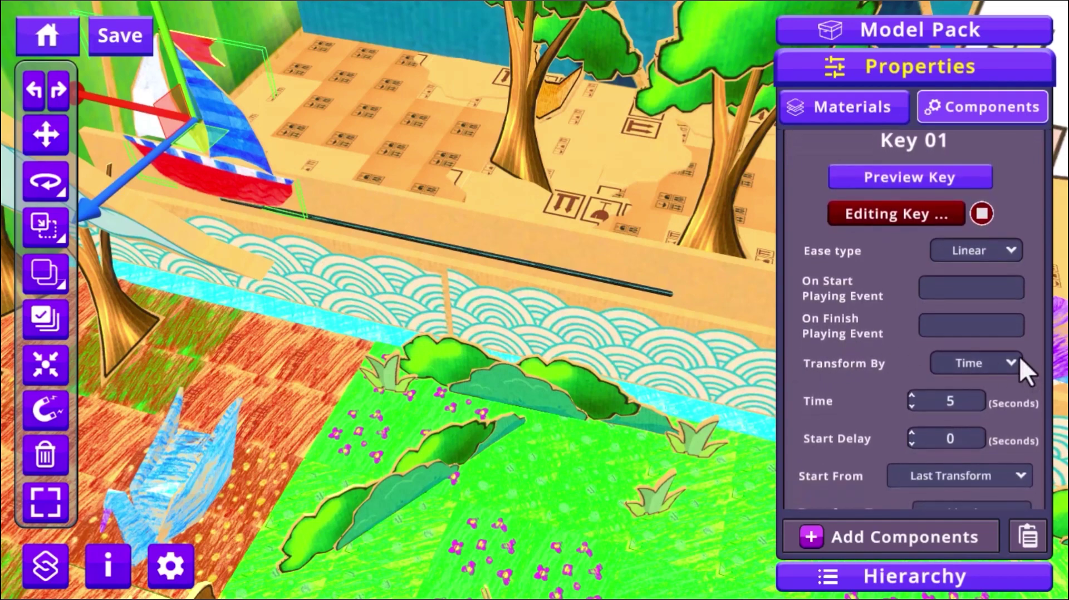
pyautogui.click(974, 358)
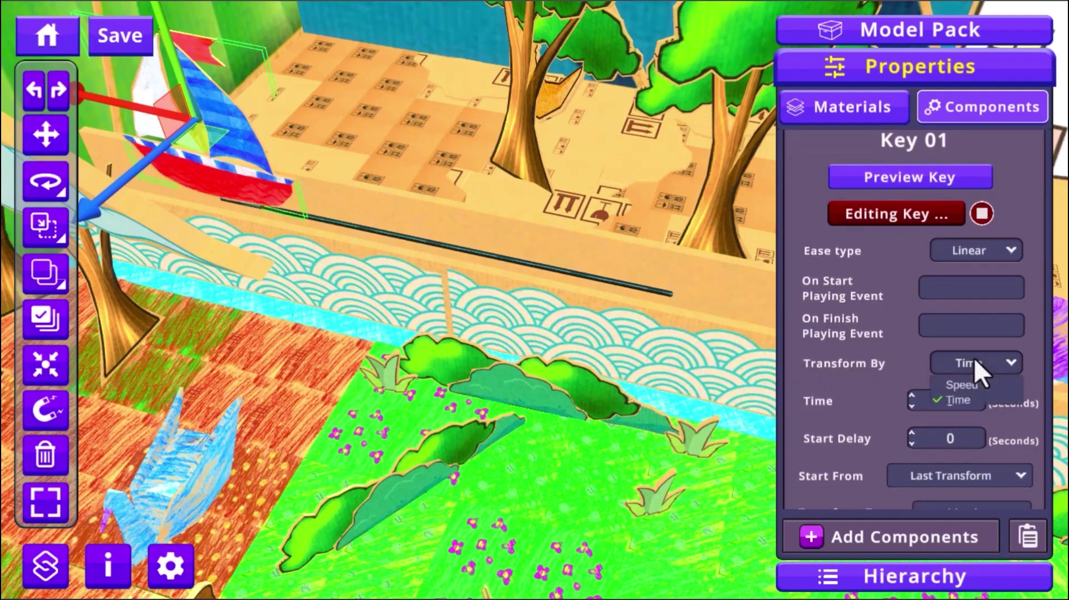
pyautogui.click(952, 398)
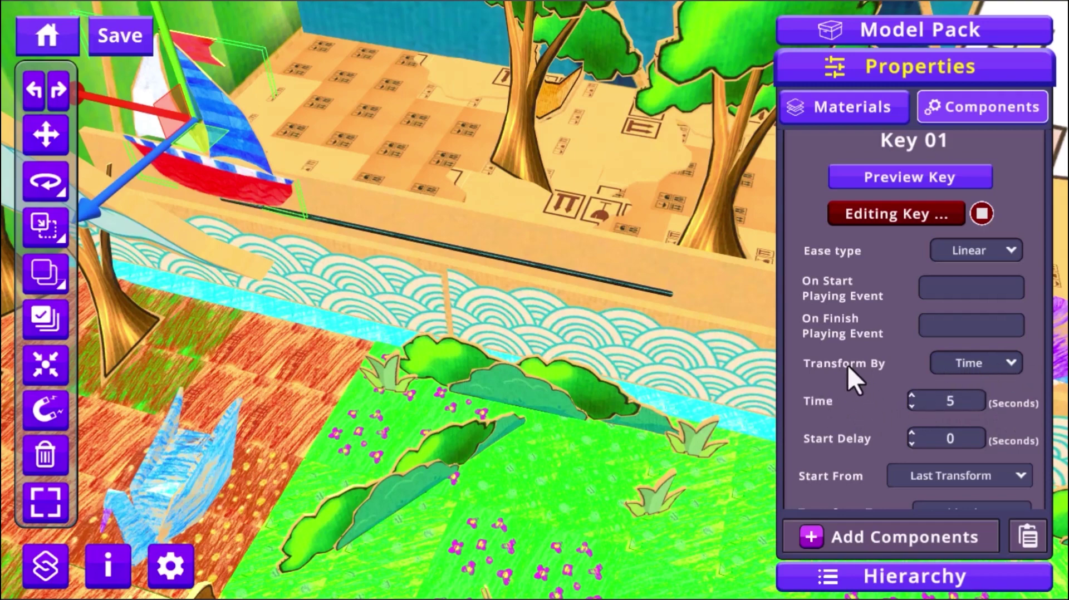
pyautogui.click(951, 440)
pyautogui.write('2')
pyautogui.click(887, 175)
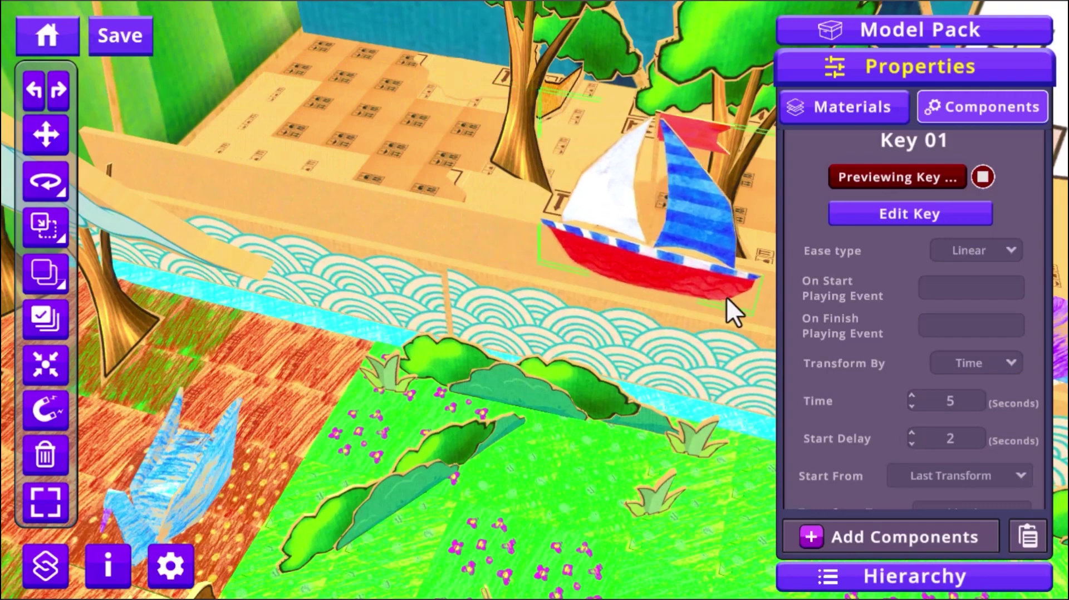
pyautogui.click(964, 440)
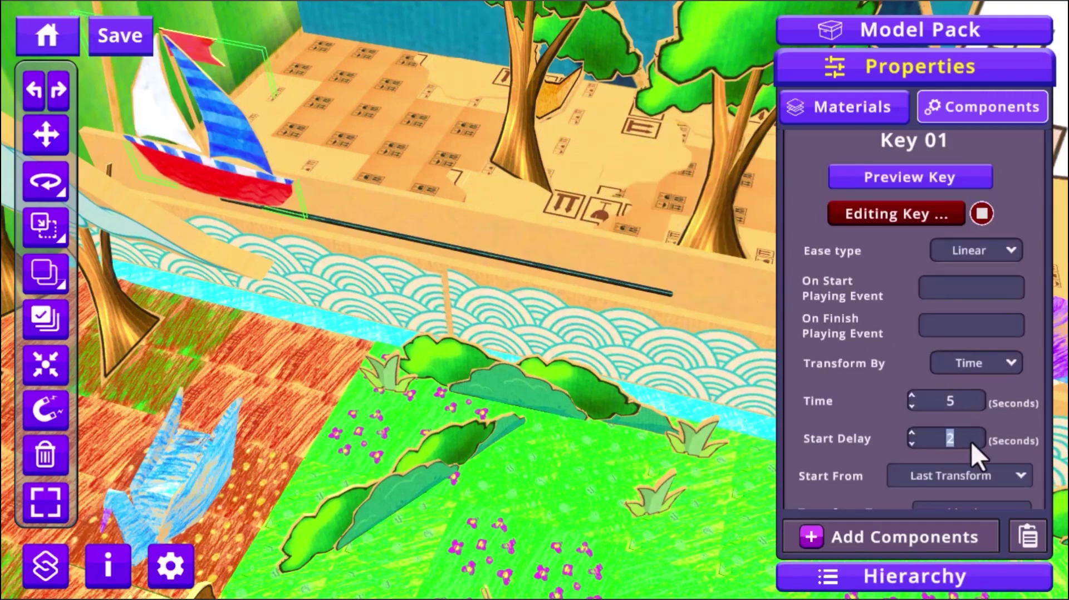
pyautogui.write('0')
# Step: Examine Key 01's remaining settings and the Transform component's general options, leaving the key collapsed
pyautogui.moveTo(840, 435); pyautogui.dragTo(858, 388)
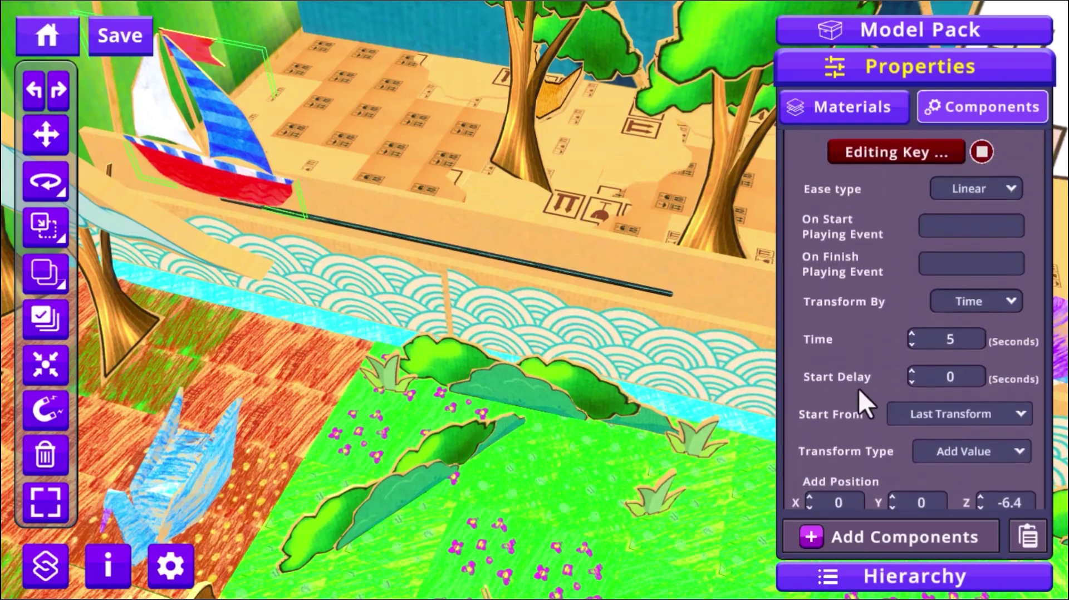
pyautogui.moveTo(834, 317); pyautogui.dragTo(844, 380)
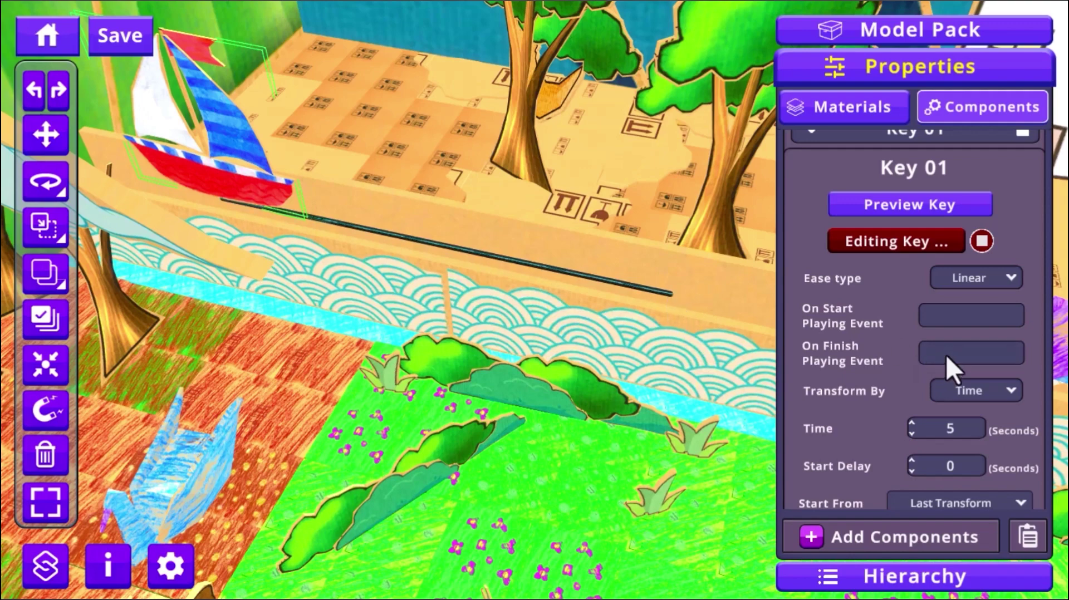
pyautogui.scroll(3, 824, 278)
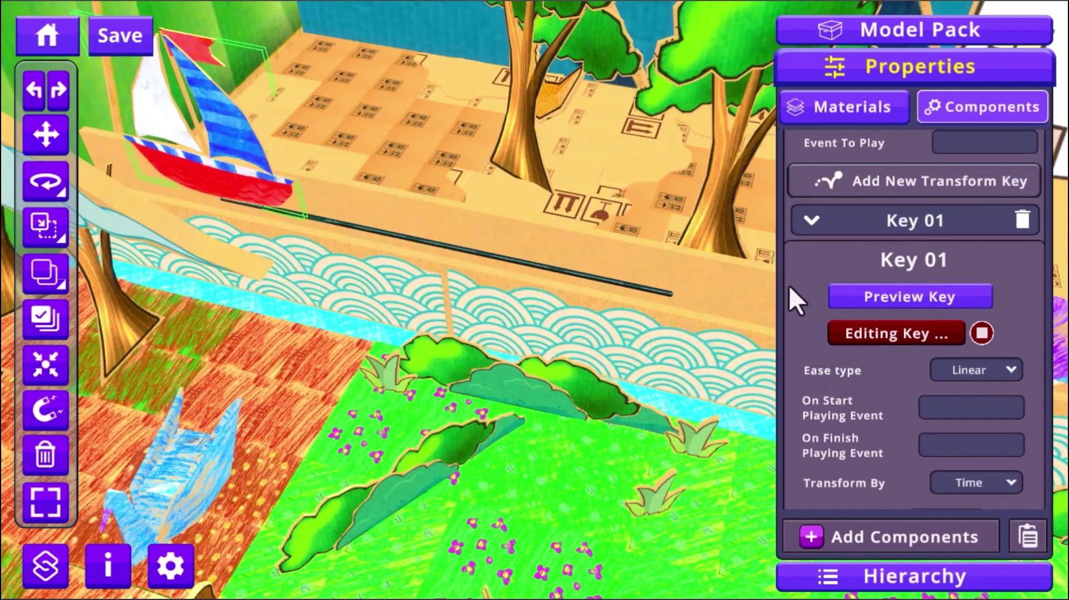
pyautogui.scroll(2, 802, 278)
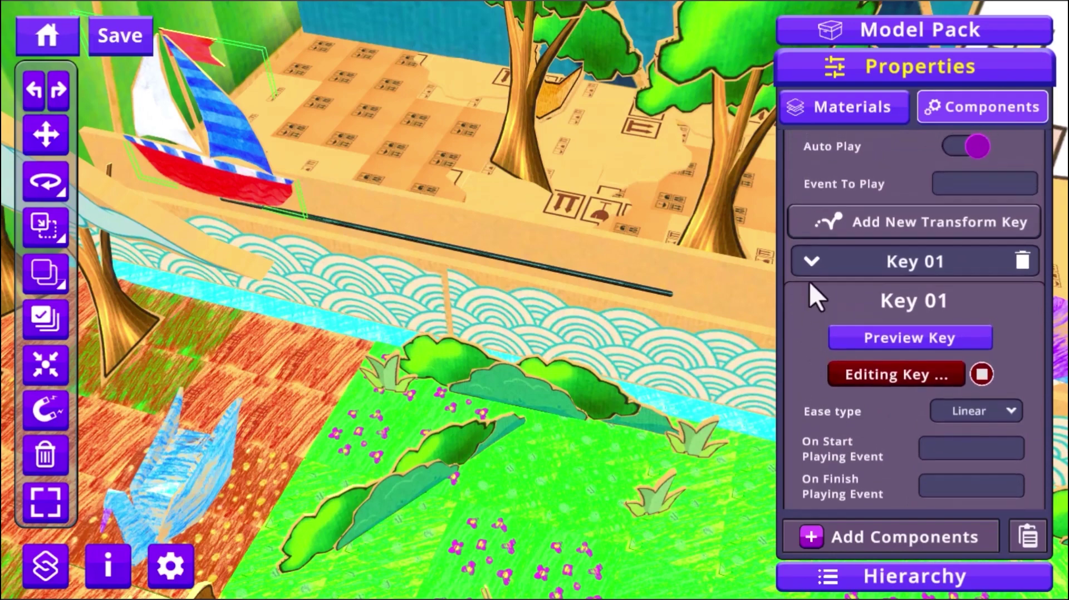
pyautogui.click(826, 273)
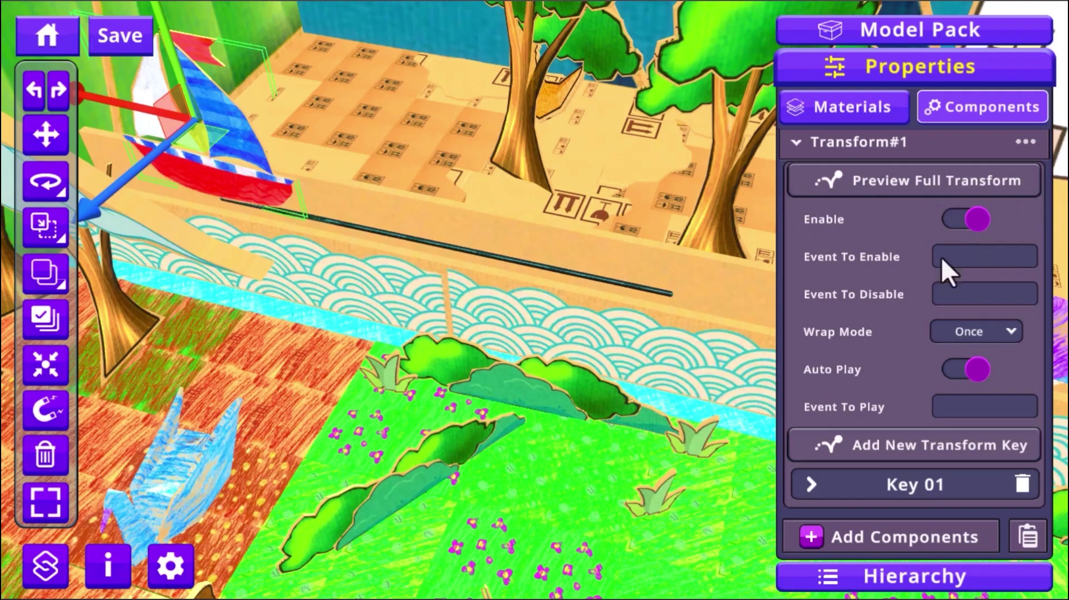
pyautogui.click(857, 489)
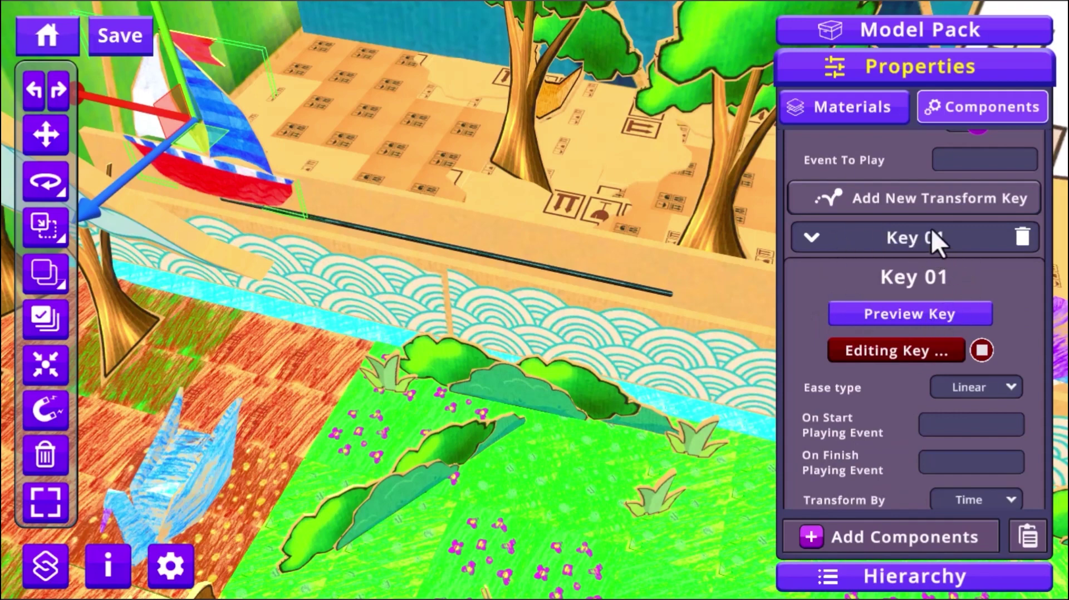
pyautogui.click(812, 241)
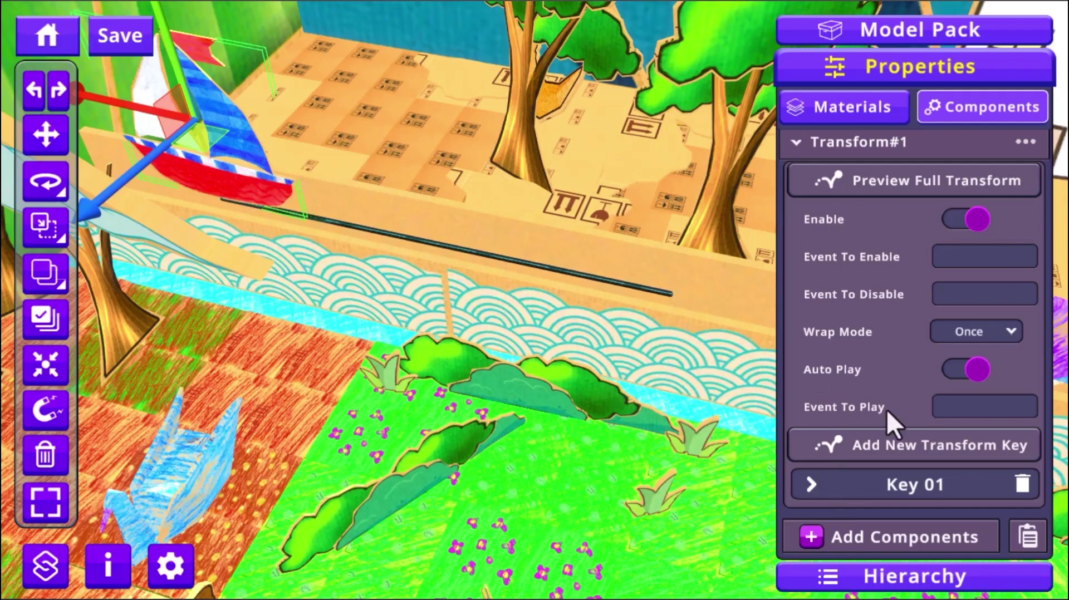
pyautogui.click(830, 485)
pyautogui.scroll(5, 860, 261)
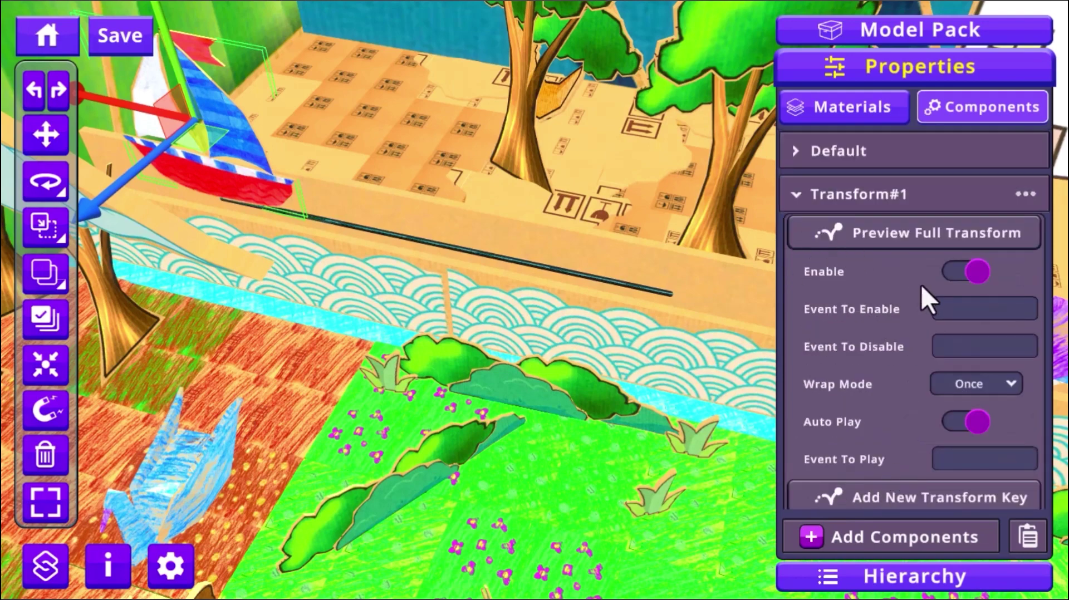
pyautogui.scroll(-5, 866, 261)
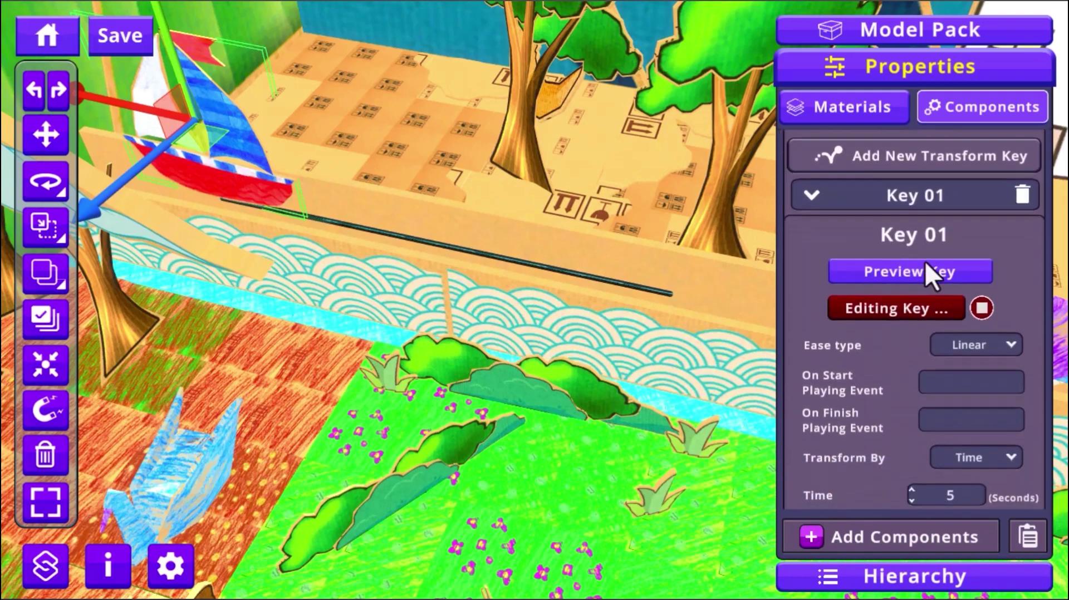
pyautogui.click(839, 183)
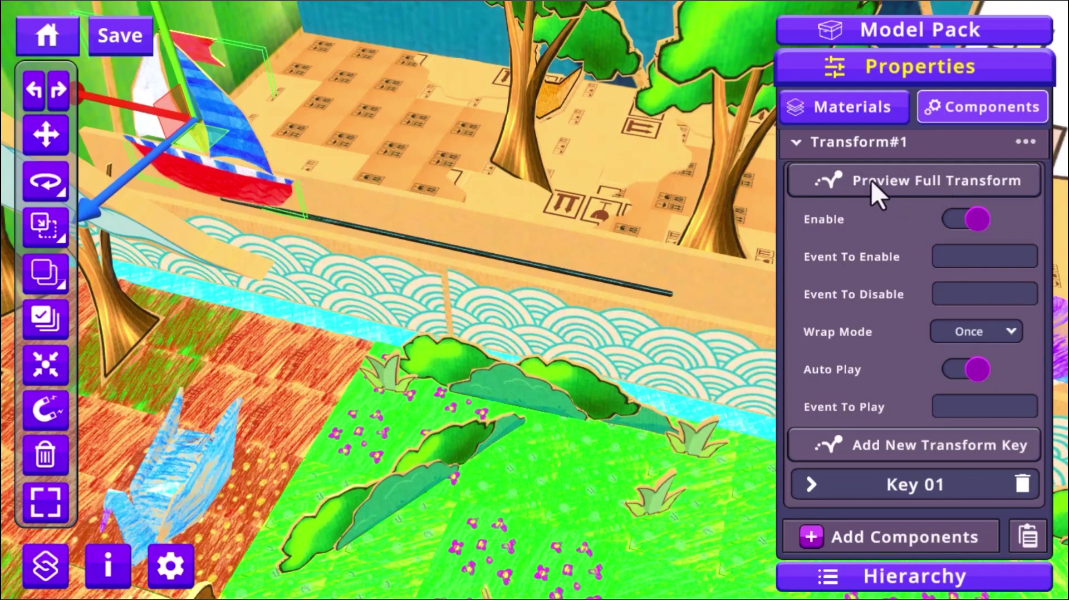
# Step: Preview the sailboat's full transform in Once mode, and try it again with Wrap Mode set to Loop
pyautogui.click(911, 180)
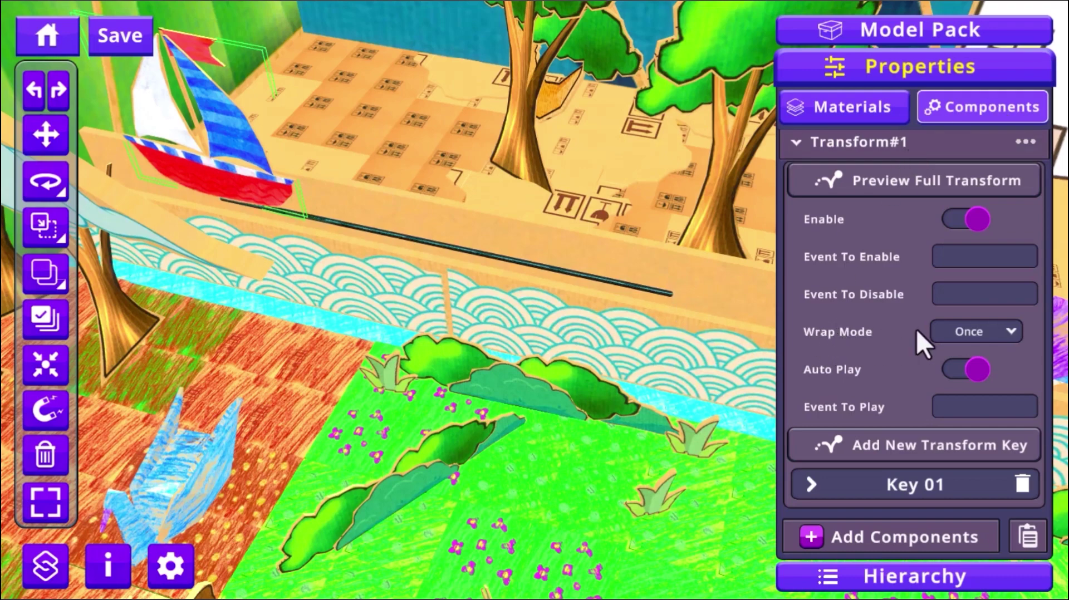
pyautogui.click(982, 330)
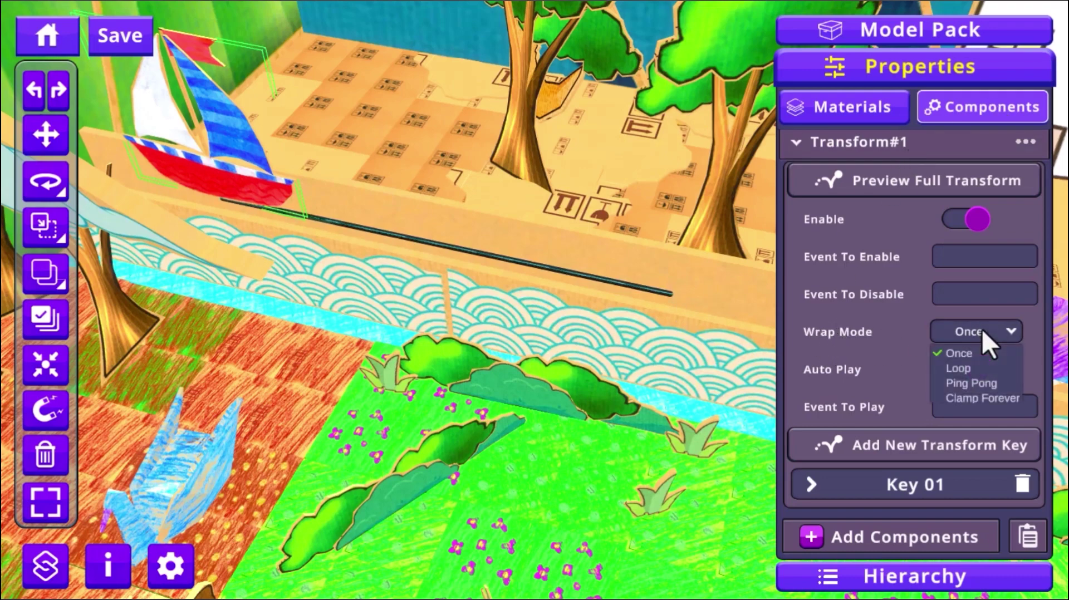
pyautogui.click(952, 366)
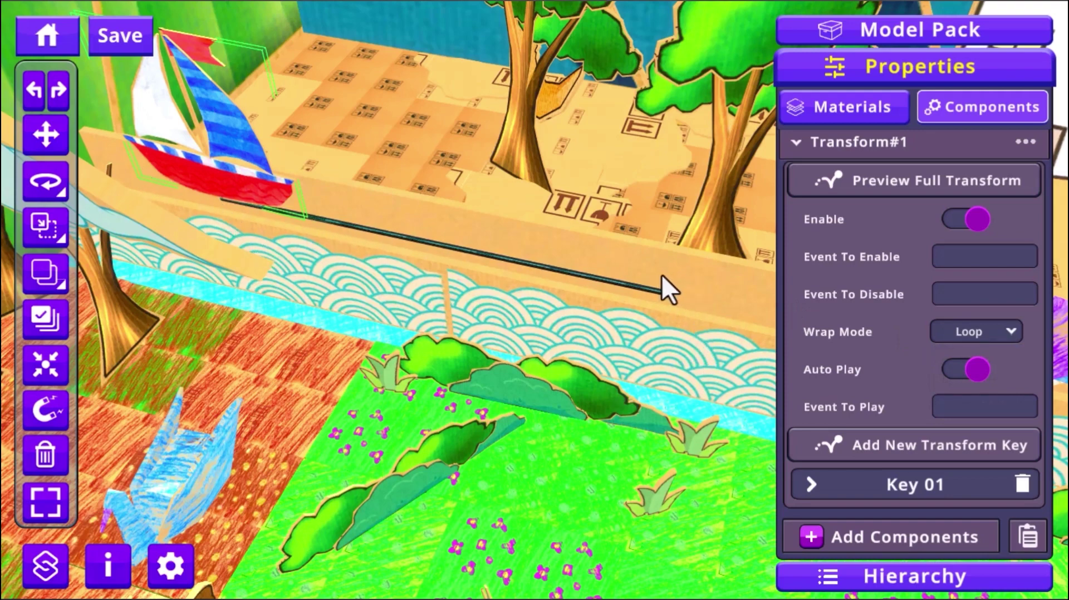
pyautogui.click(857, 180)
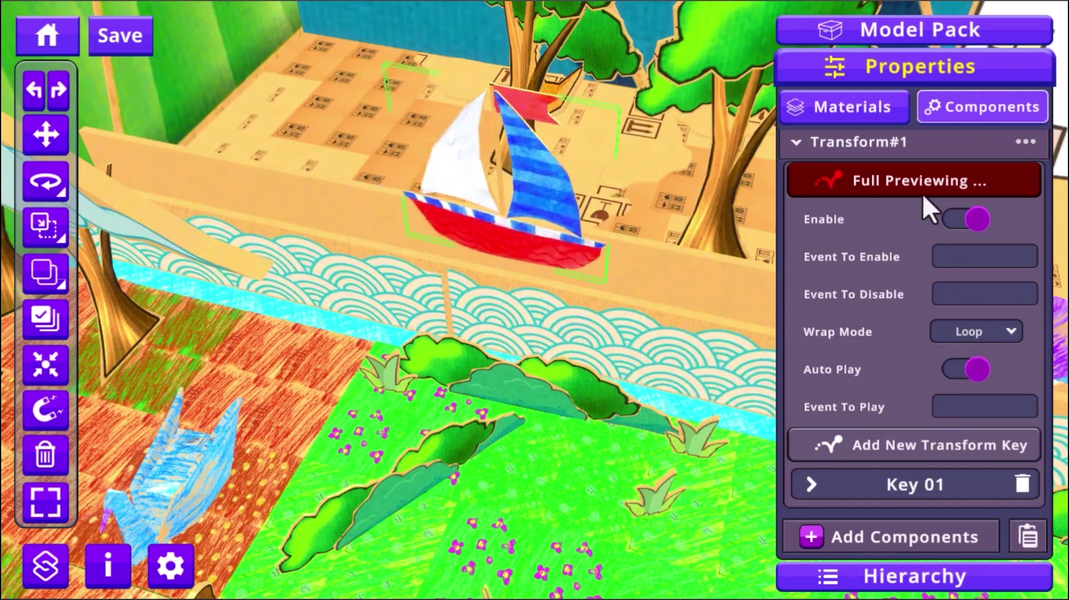
pyautogui.click(906, 182)
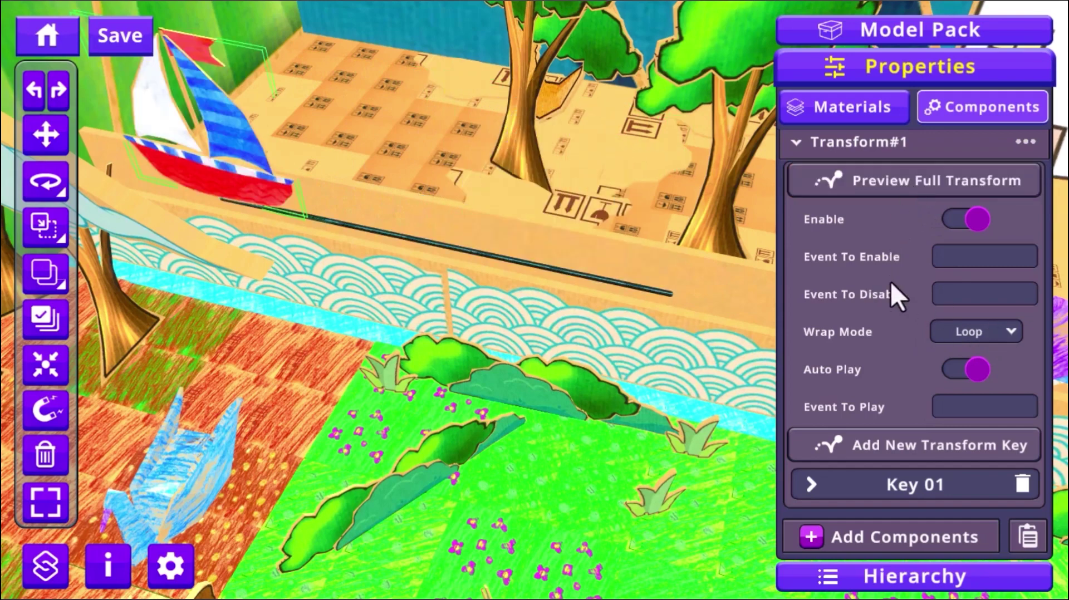
# Step: Set the sailboat's Wrap Mode to Ping Pong and preview the full transform
pyautogui.click(1000, 334)
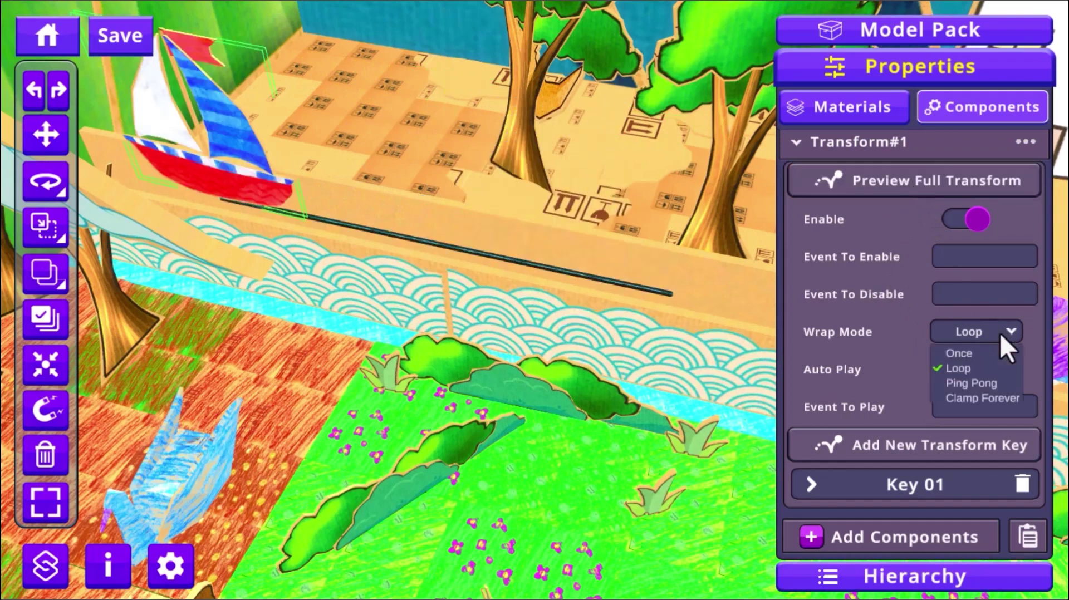
pyautogui.click(950, 382)
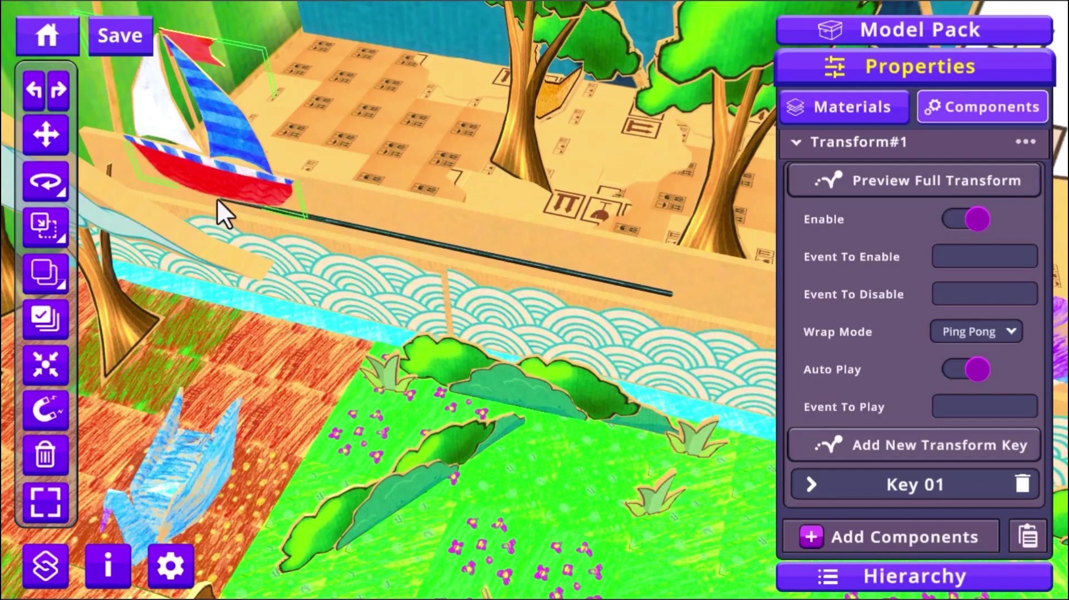
pyautogui.click(863, 184)
# Step: Set the sailboat's Wrap Mode to Clamp Forever, preview the full transform, and collapse the Transform component
pyautogui.click(998, 333)
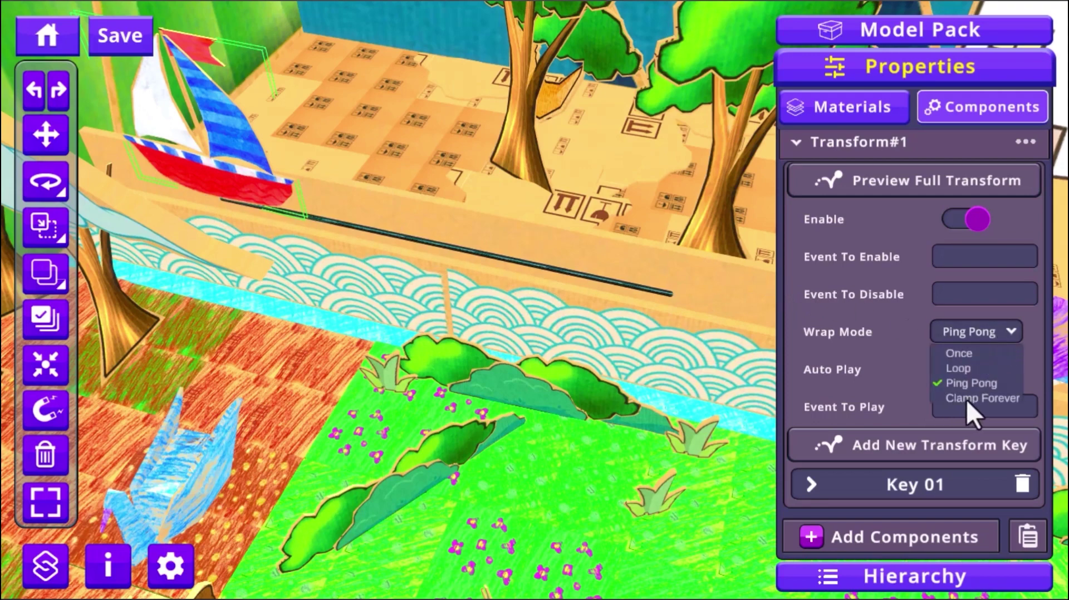
pyautogui.click(967, 400)
pyautogui.click(869, 179)
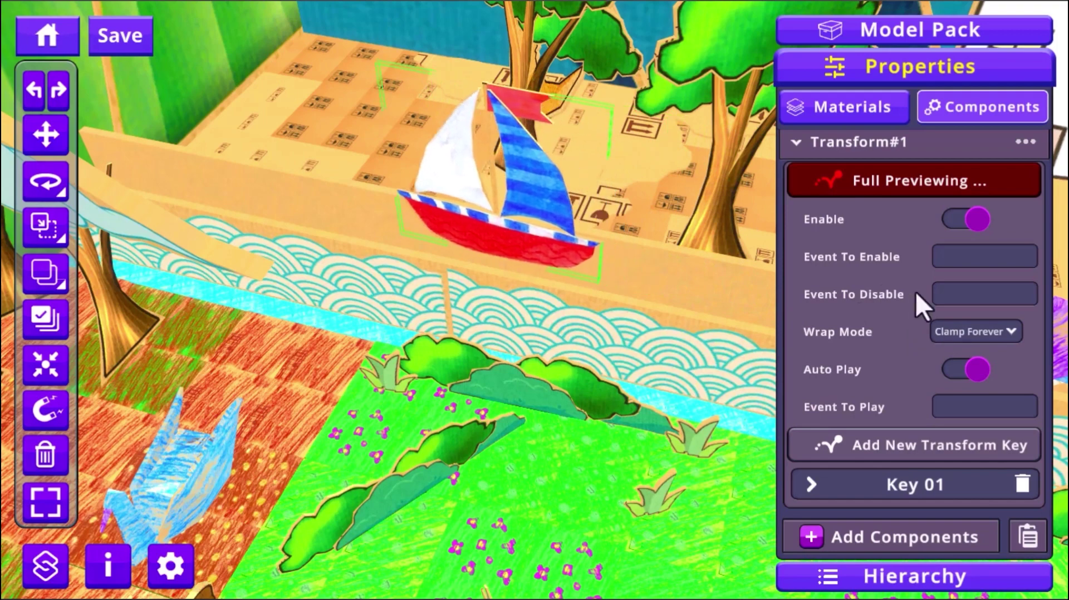
pyautogui.scroll(2, 876, 334)
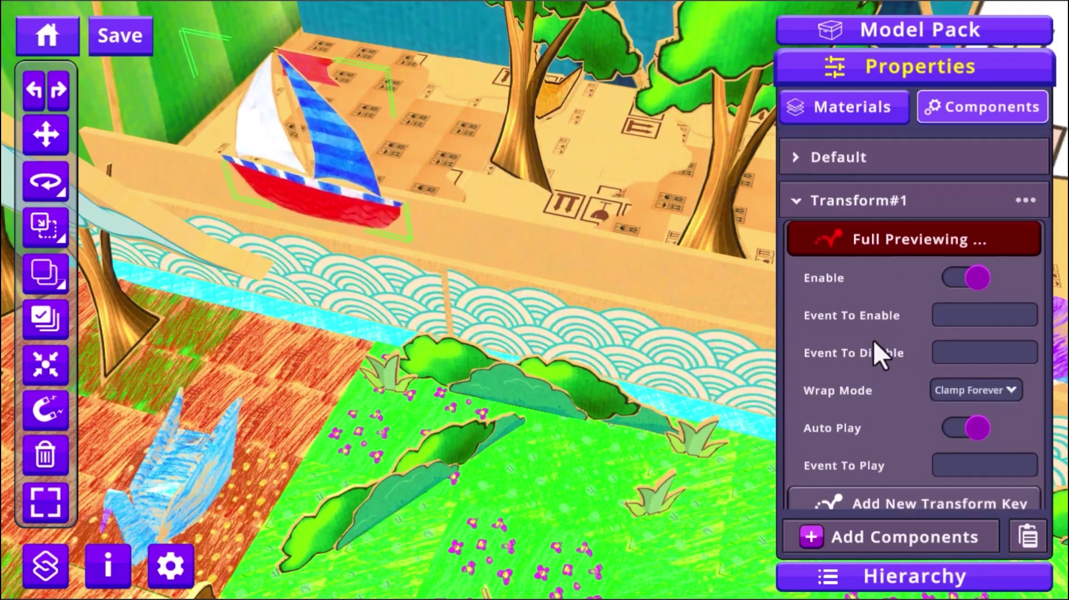
pyautogui.click(825, 194)
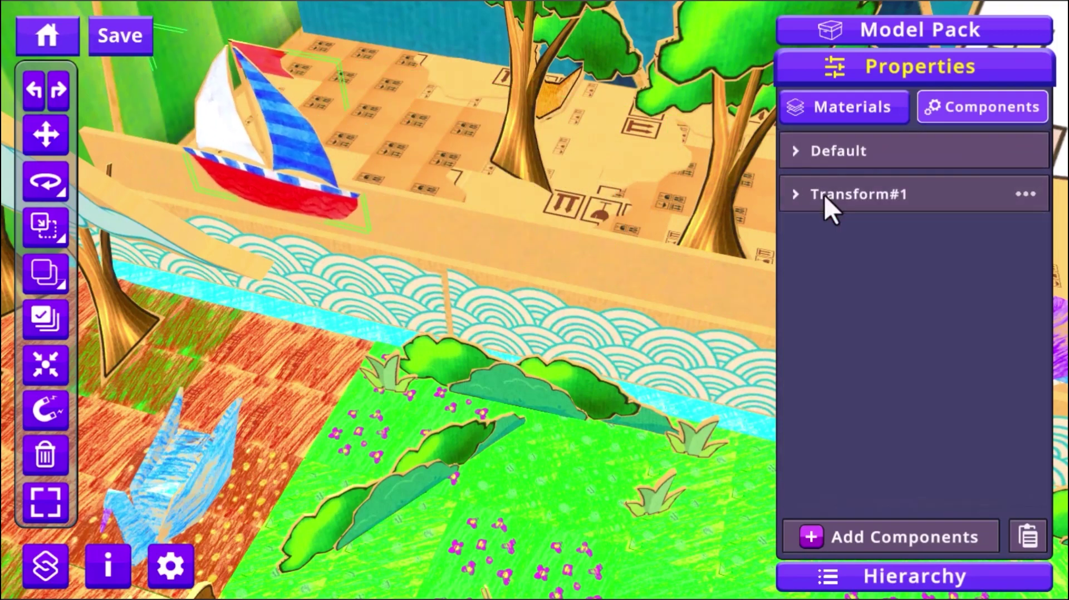
# Step: Turn off Enable in the Activation component of the purple model standing along the river
pyautogui.moveTo(518, 298); pyautogui.dragTo(1, 254, button='middle')
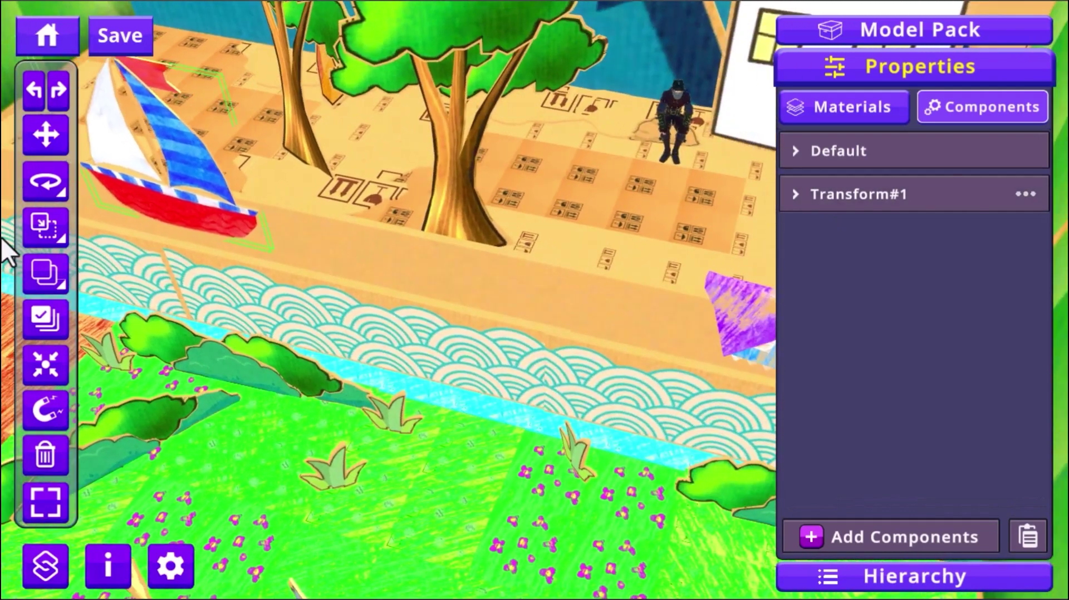
pyautogui.click(742, 311)
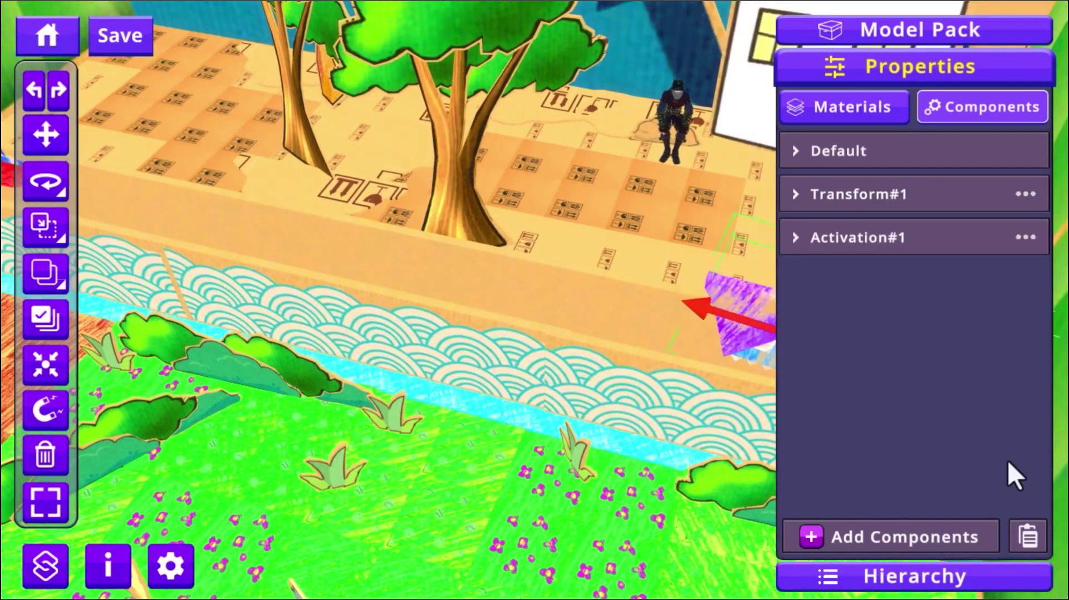
pyautogui.click(840, 243)
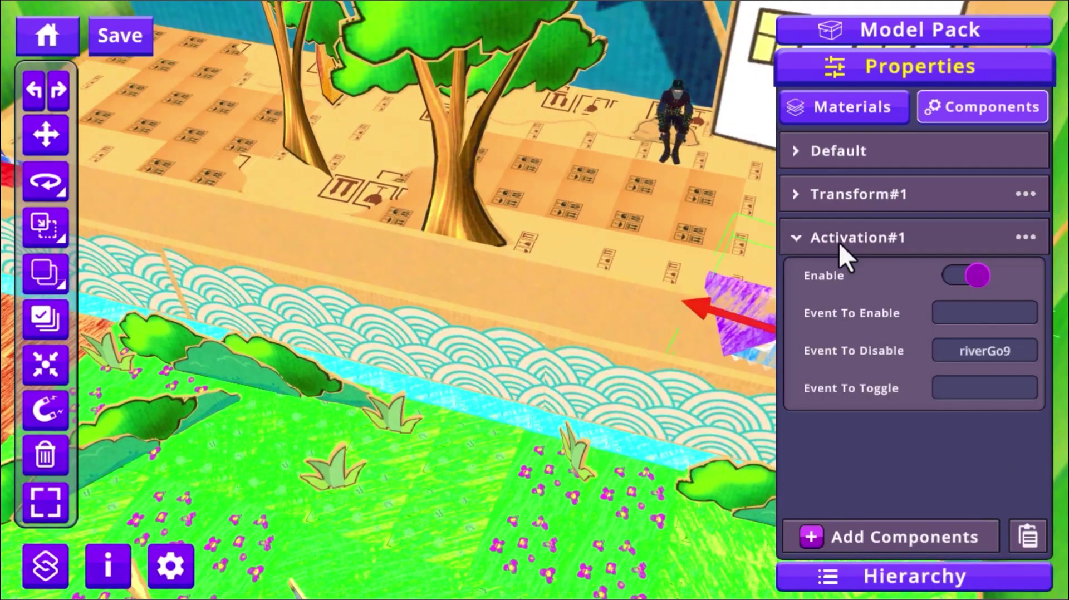
pyautogui.click(960, 275)
pyautogui.click(798, 239)
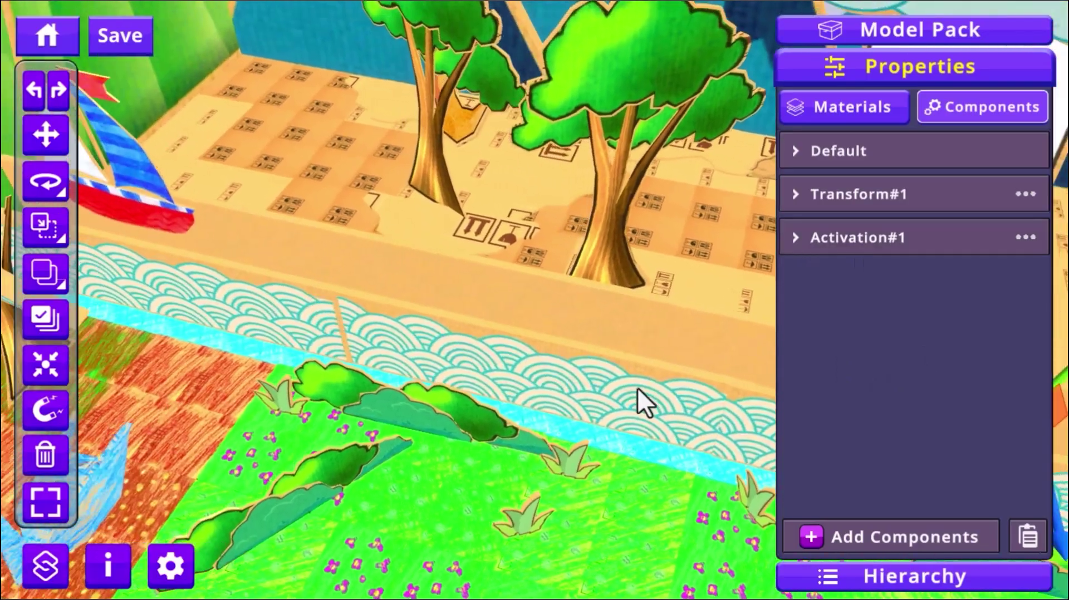
# Step: Exit the land editor, saving the changes and leaving the land unpublished
pyautogui.click(56, 34)
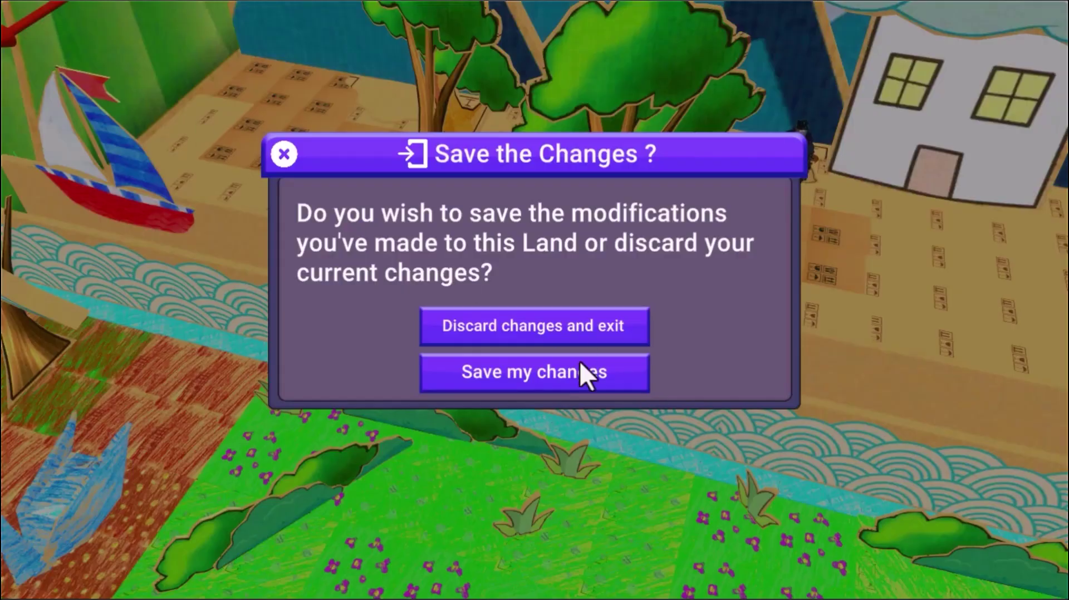
pyautogui.click(502, 376)
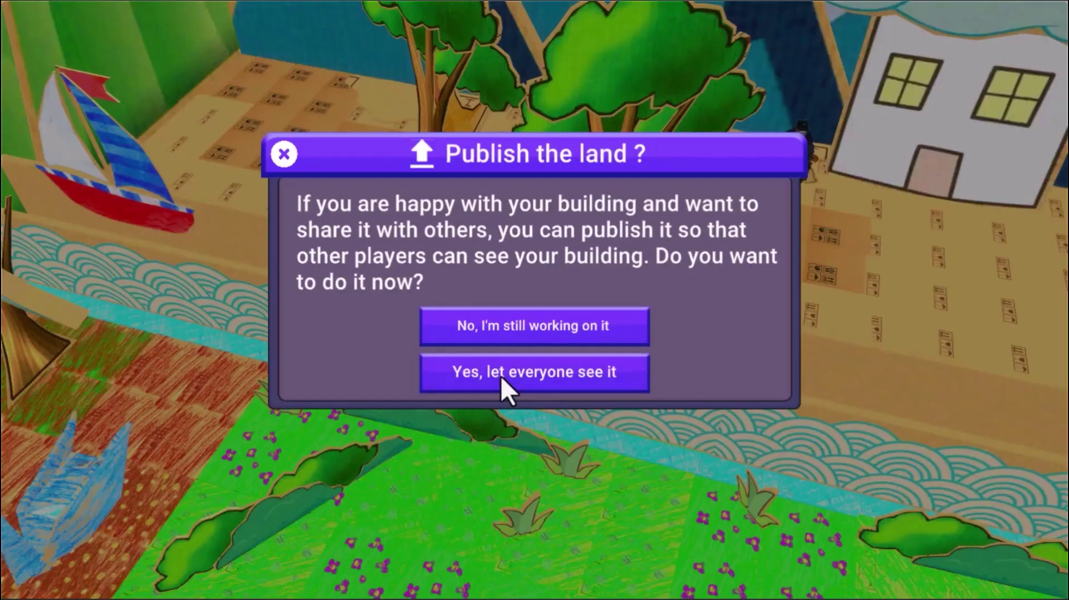
pyautogui.click(488, 326)
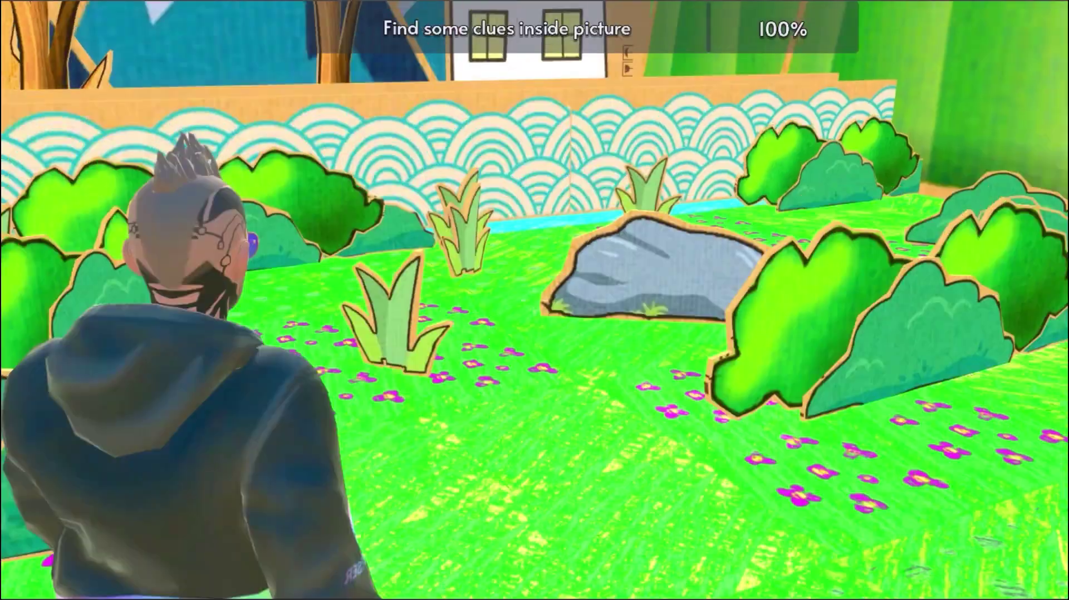
# Step: Walk the avatar around the land and watch the sailboat's movement along the river in play
pyautogui.press('w')
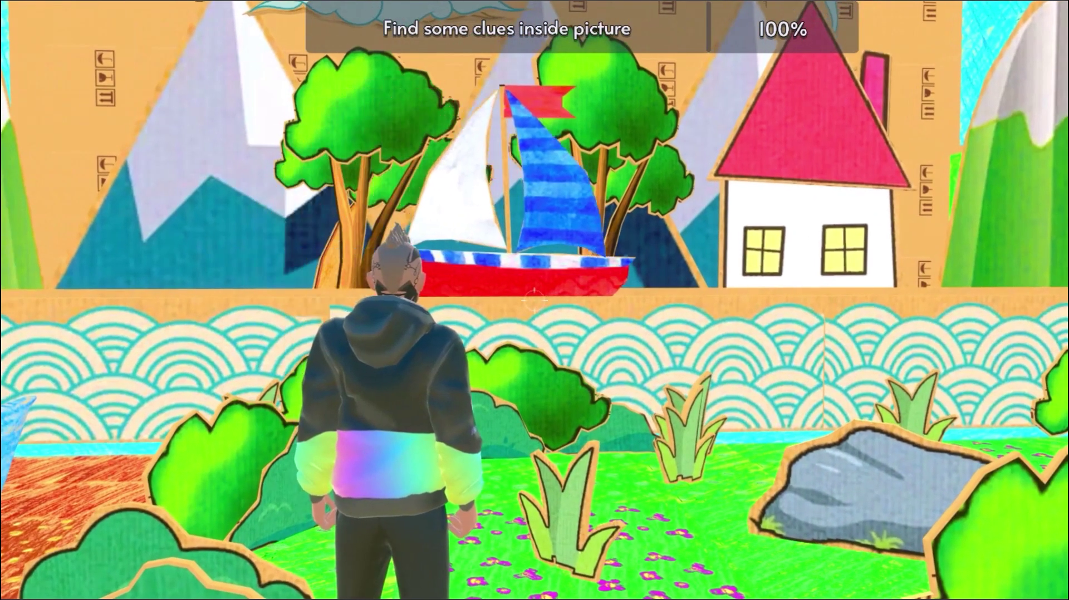
pyautogui.press('w')
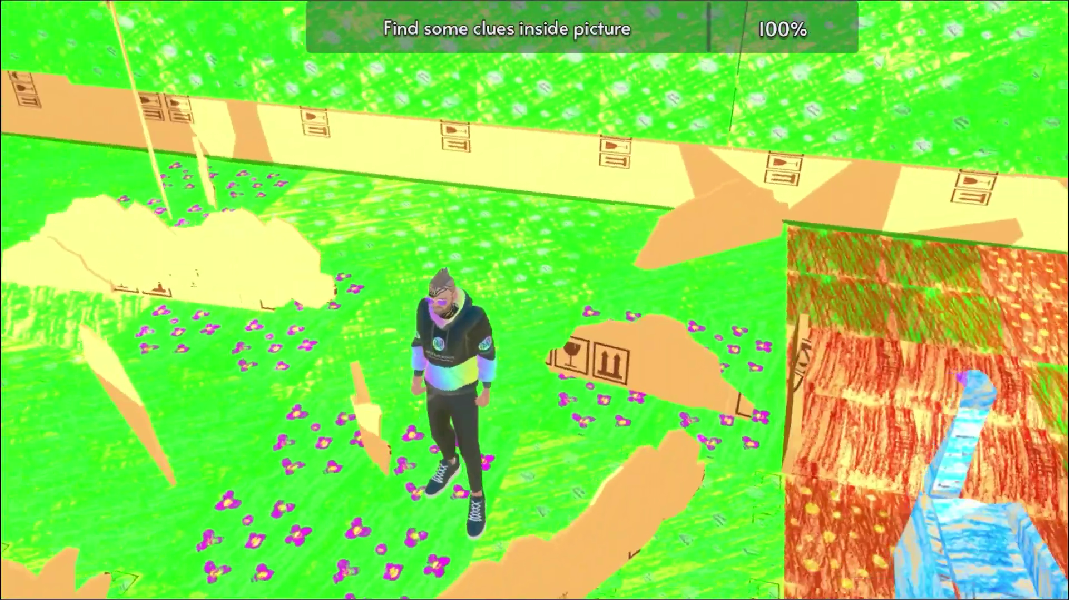
pyautogui.press('w')
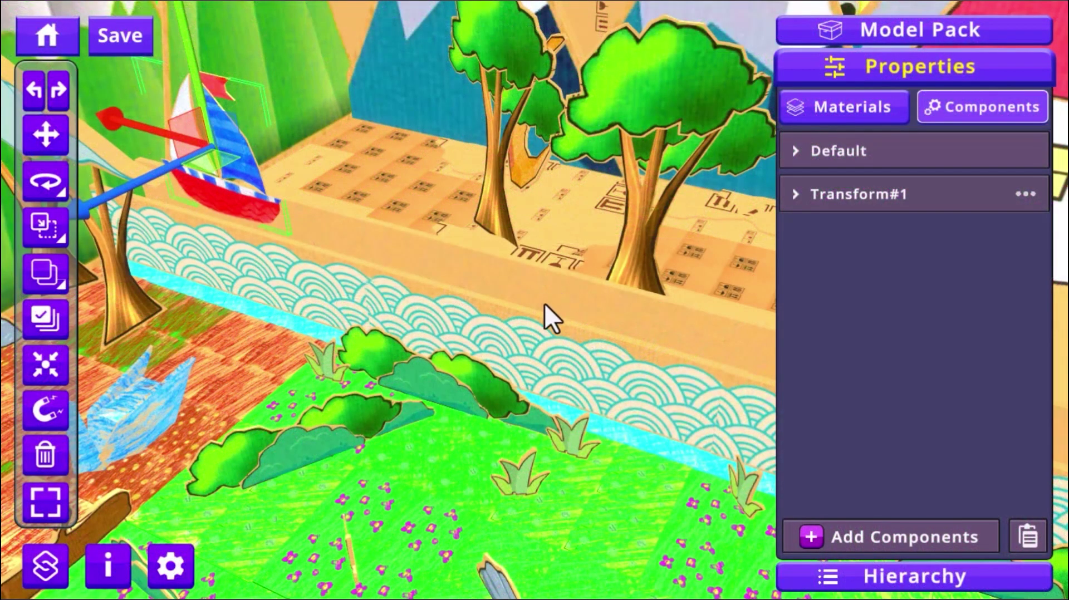
# Step: Reopen Key 01 of the sailboat's Transform component, preview it with Linear easing, and return to editing the key
pyautogui.click(794, 194)
pyautogui.scroll(-2, 829, 335)
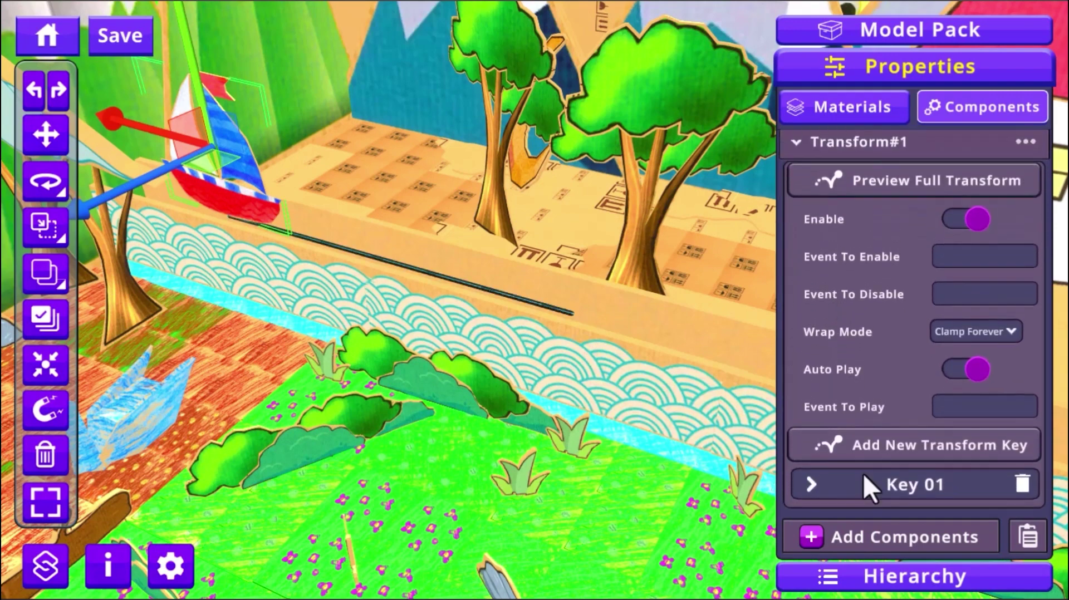
pyautogui.click(863, 485)
pyautogui.scroll(3, 858, 445)
pyautogui.scroll(-2, 853, 391)
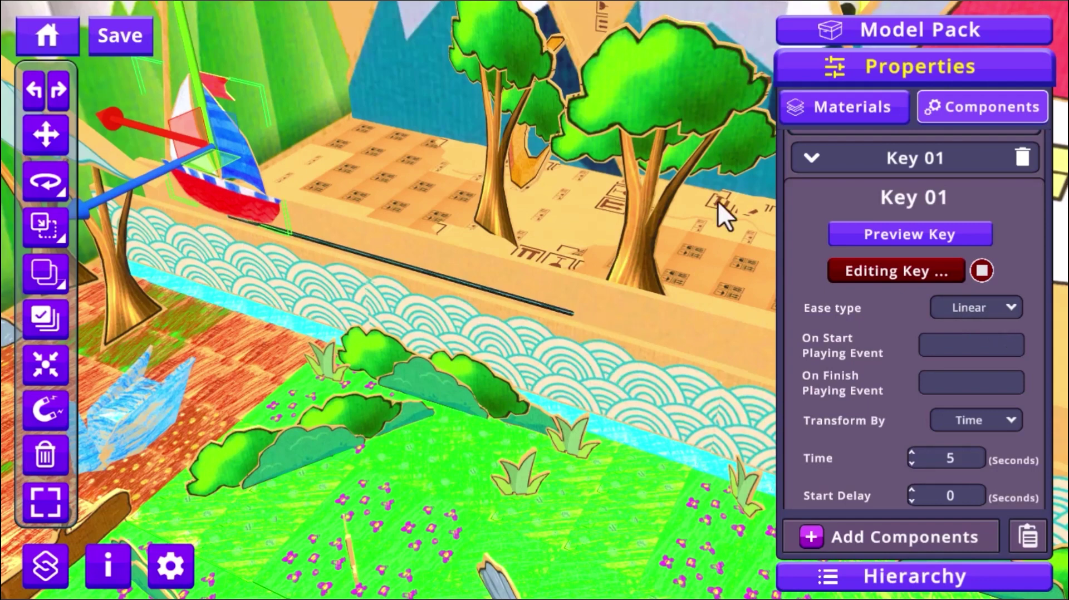
pyautogui.click(903, 235)
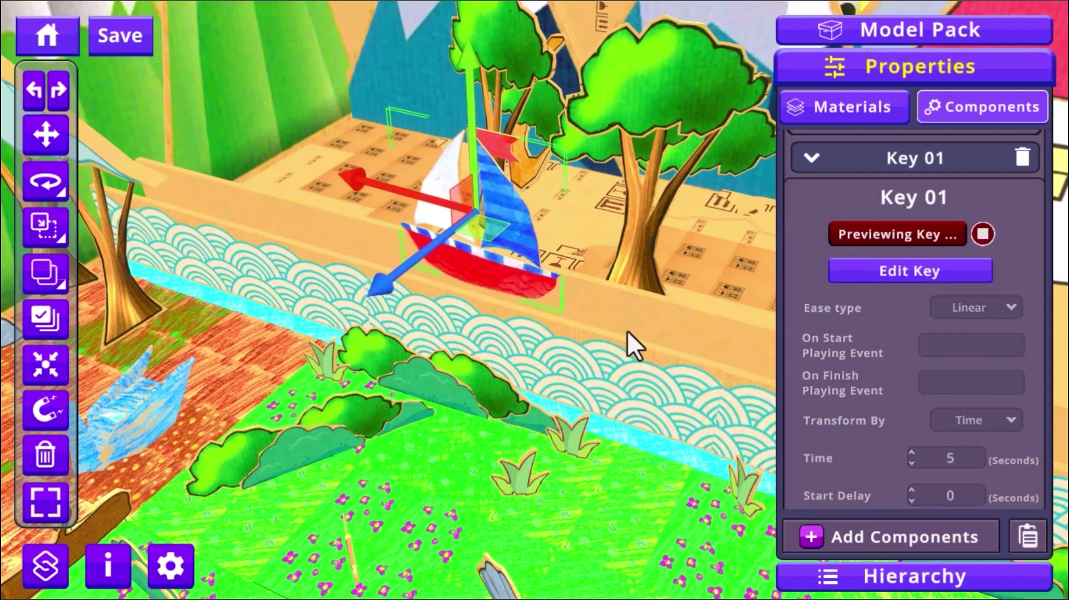
pyautogui.click(910, 270)
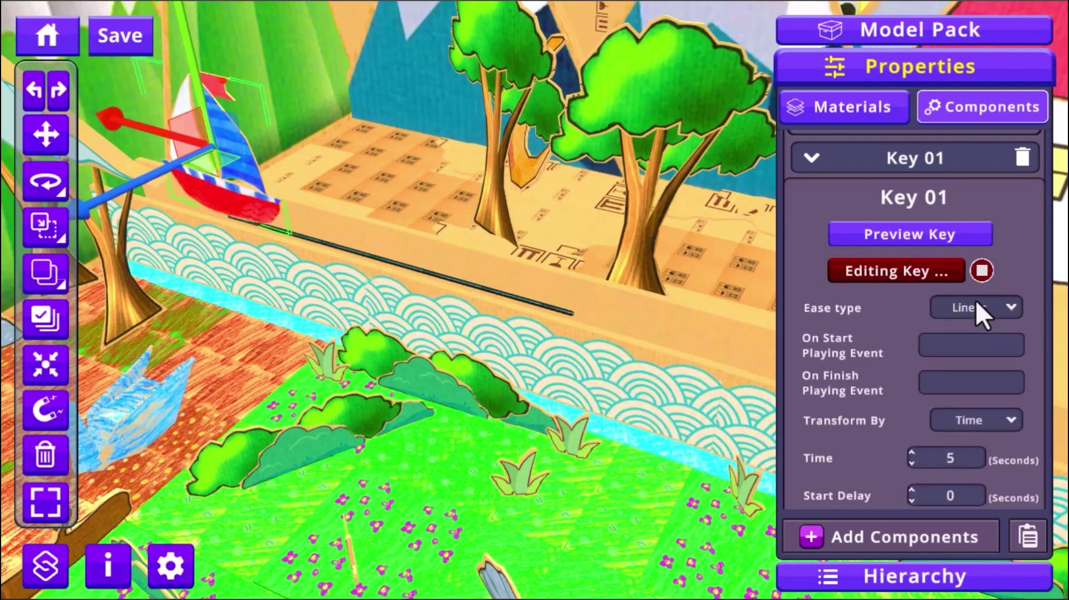
# Step: Set Key 01's Ease type to InBounce and preview the key
pyautogui.click(997, 308)
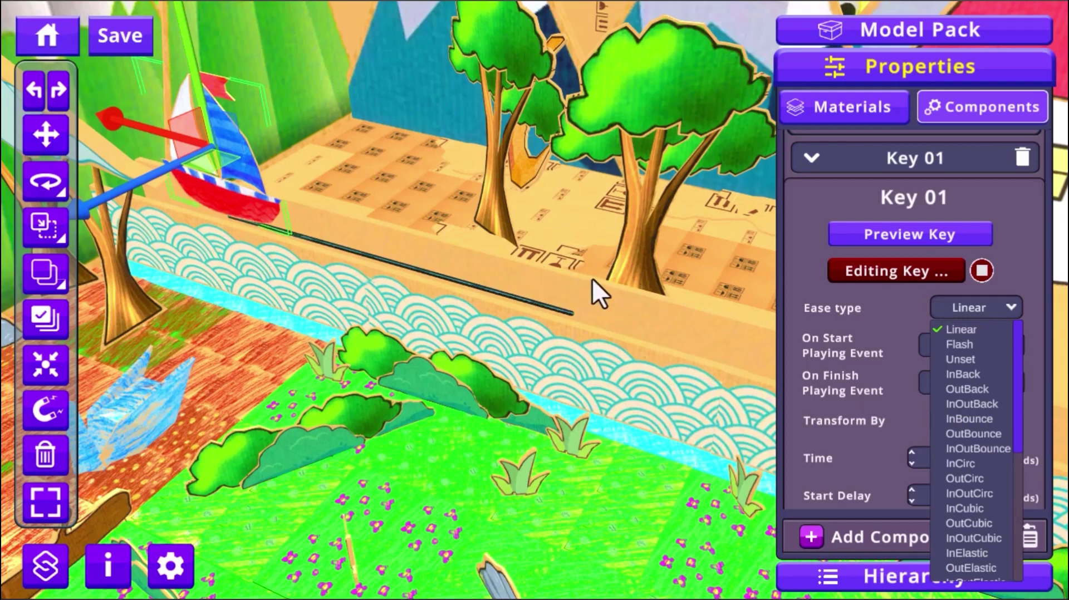
pyautogui.click(962, 420)
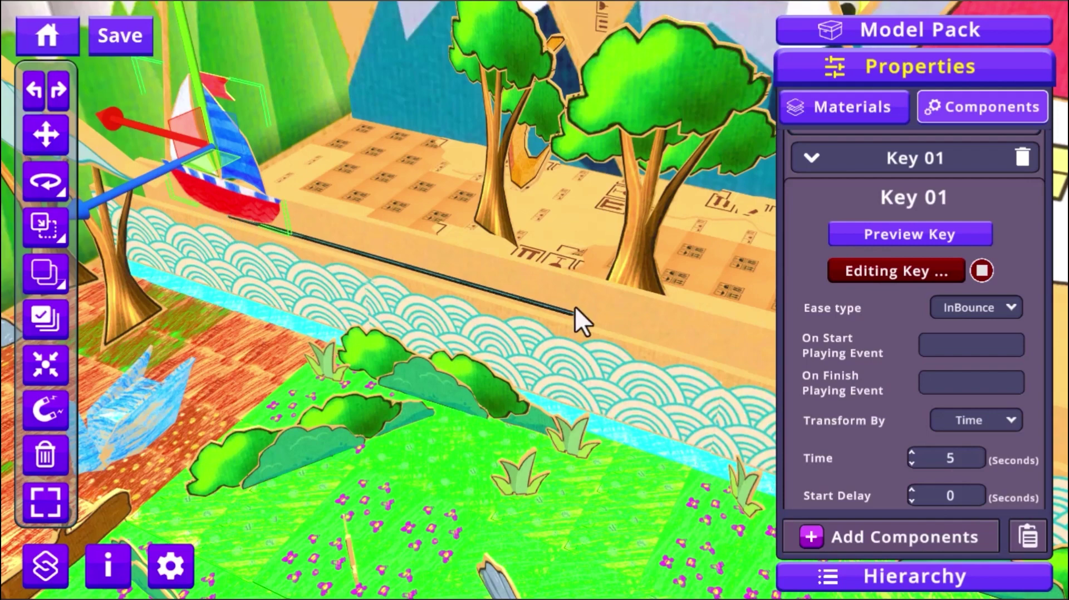
pyautogui.click(902, 236)
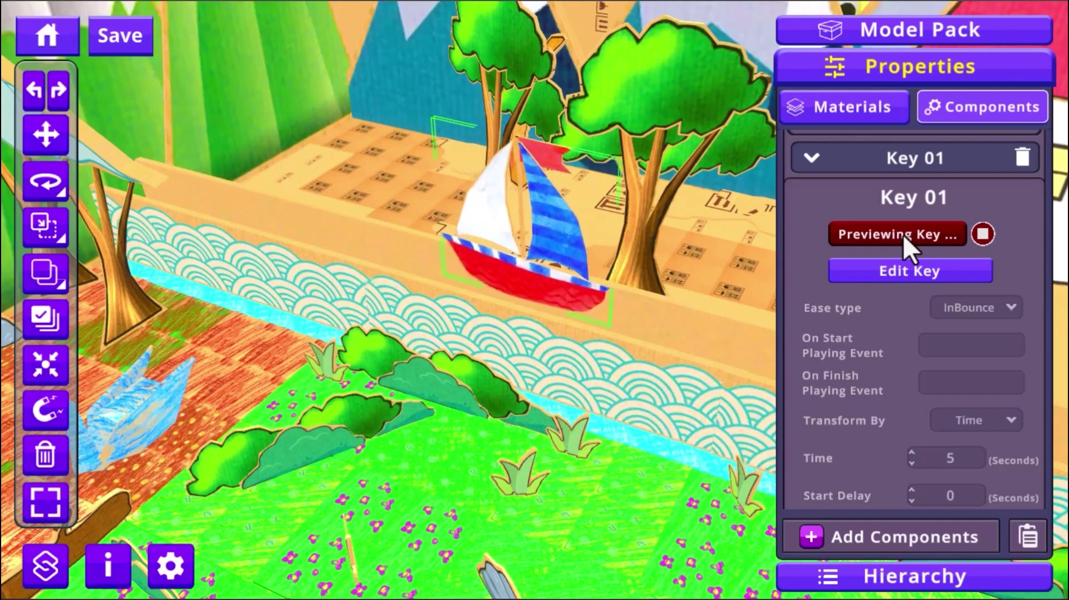
# Step: Change Key 01's Ease type to OutBounce and preview the key
pyautogui.click(997, 309)
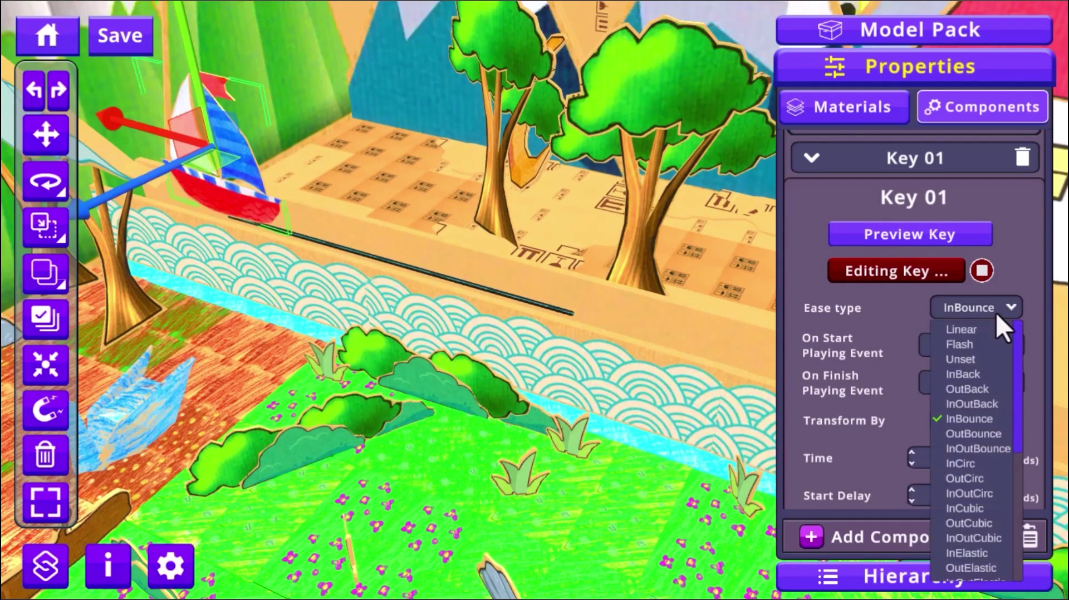
pyautogui.click(958, 433)
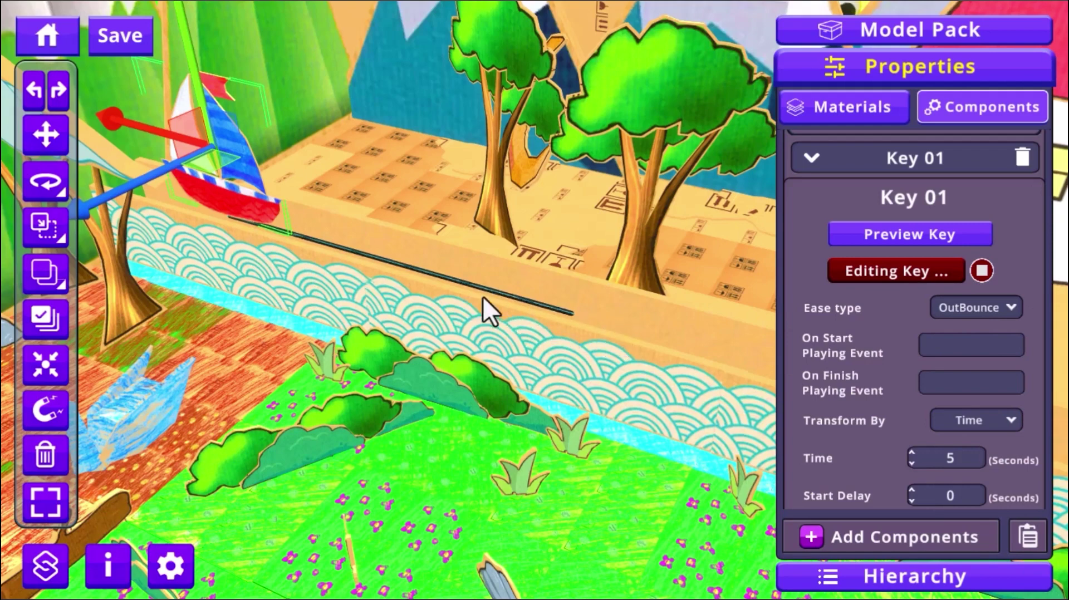
pyautogui.click(863, 238)
# Step: Try the InOutBounce Ease type on Key 01 and preview the key
pyautogui.click(982, 310)
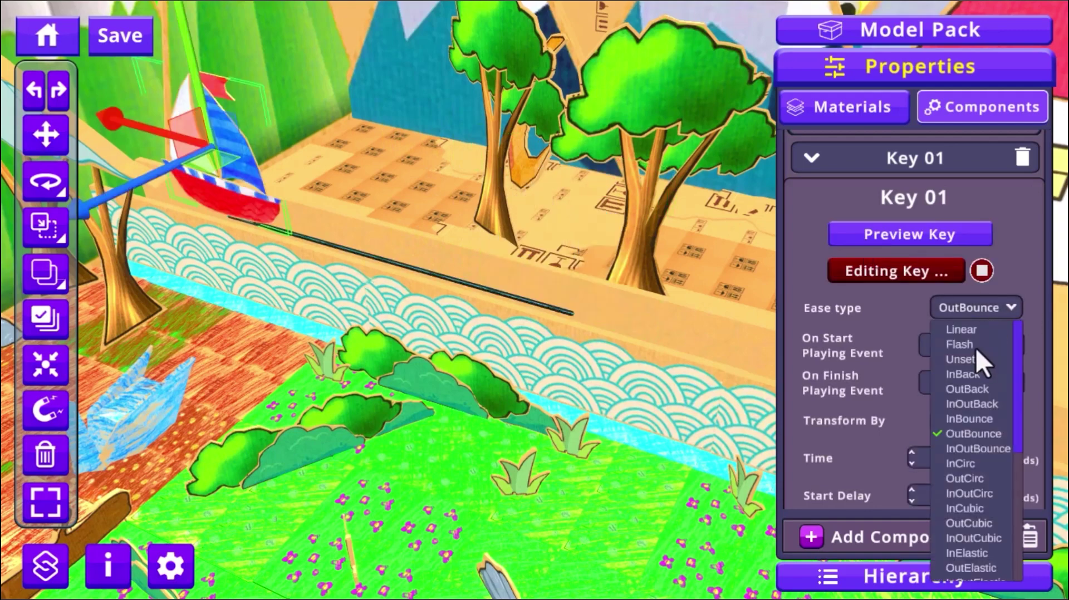
pyautogui.click(958, 452)
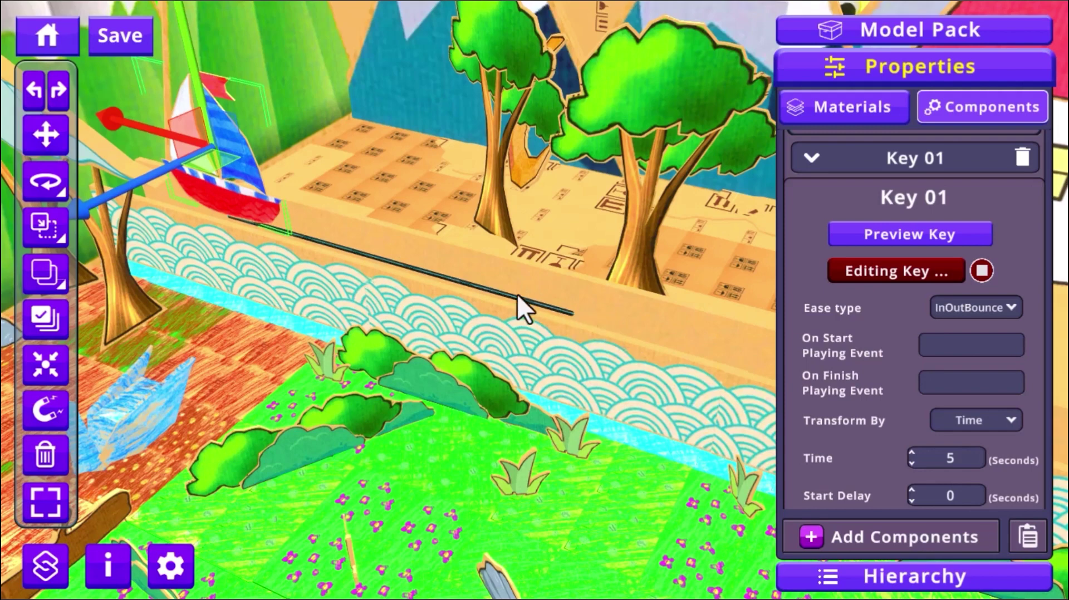
pyautogui.click(903, 234)
# Step: Set Key 01's Ease type back to Linear and collapse the key
pyautogui.click(983, 309)
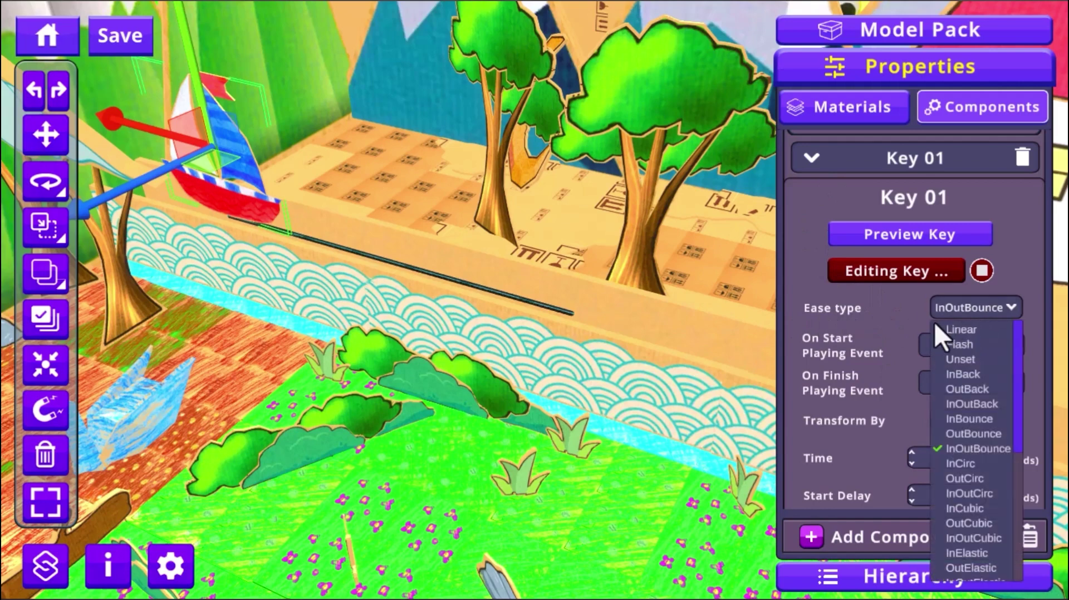
pyautogui.click(962, 331)
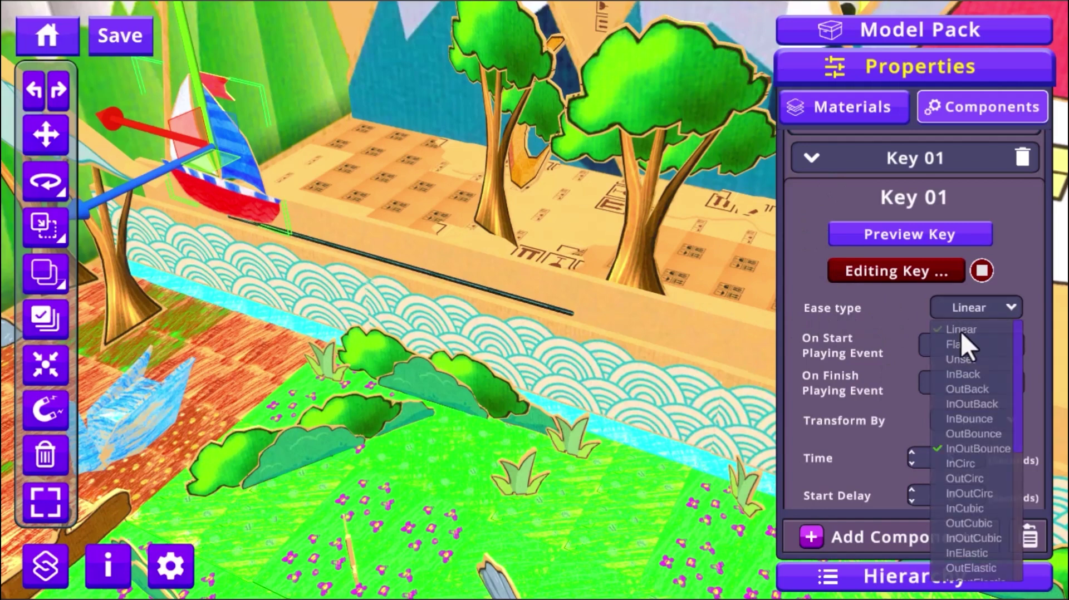
pyautogui.click(813, 159)
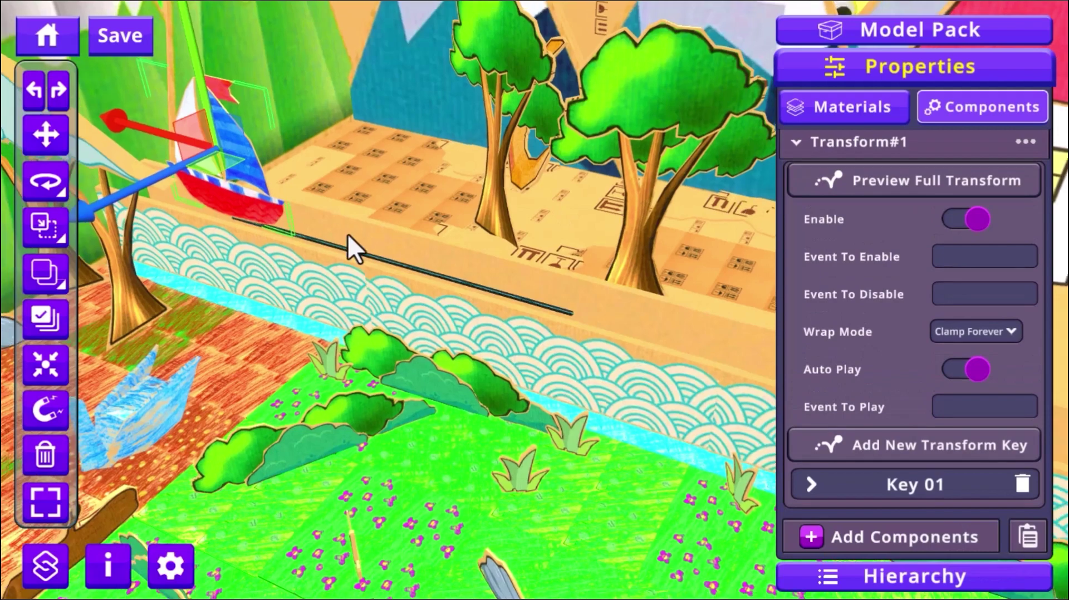
# Step: Add a second transform key to the sailboat's Transform component and expand it
pyautogui.scroll(-3, 358, 233)
pyautogui.scroll(3, 412, 240)
pyautogui.moveTo(413, 240)
pyautogui.mouseDown(button='right')
pyautogui.moveTo(413, 282)
pyautogui.moveTo(406, 263)
pyautogui.moveTo(418, 253)
pyautogui.mouseUp(button='right')
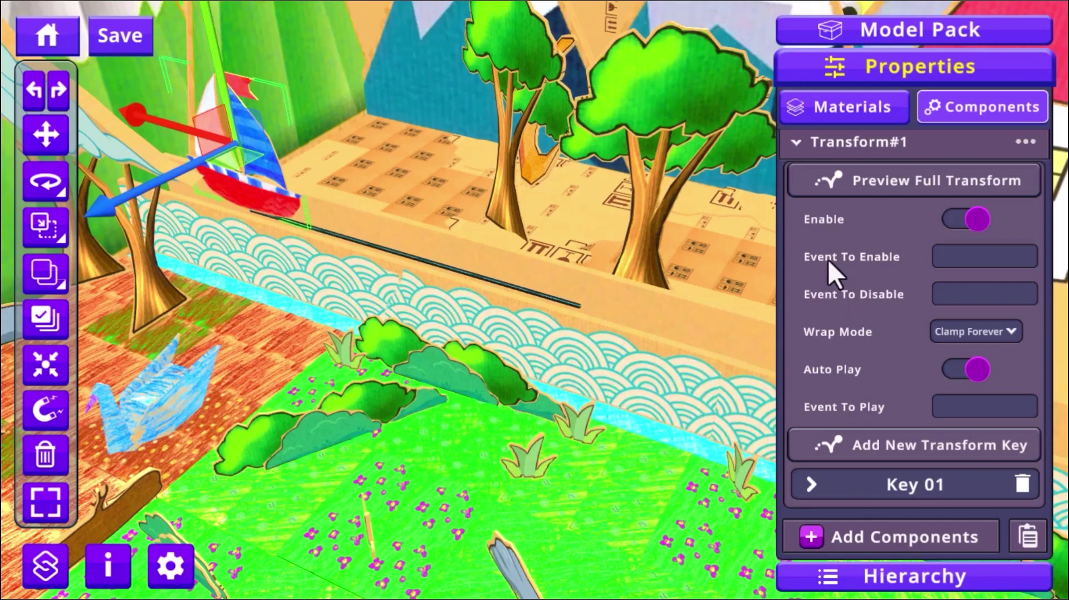
pyautogui.scroll(1, 835, 323)
pyautogui.scroll(1, 838, 332)
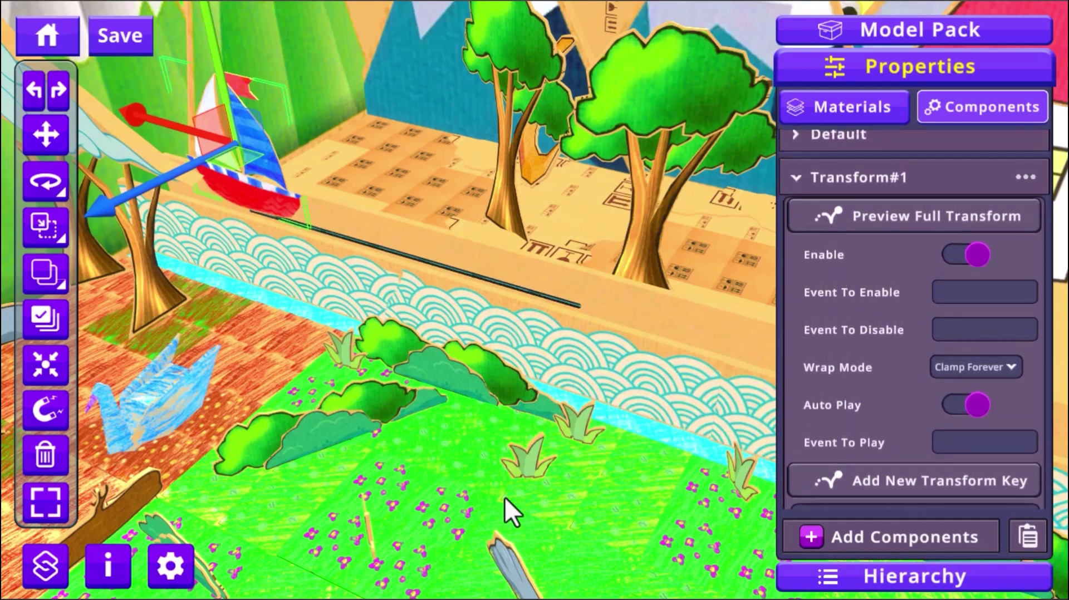
pyautogui.scroll(-1, 836, 273)
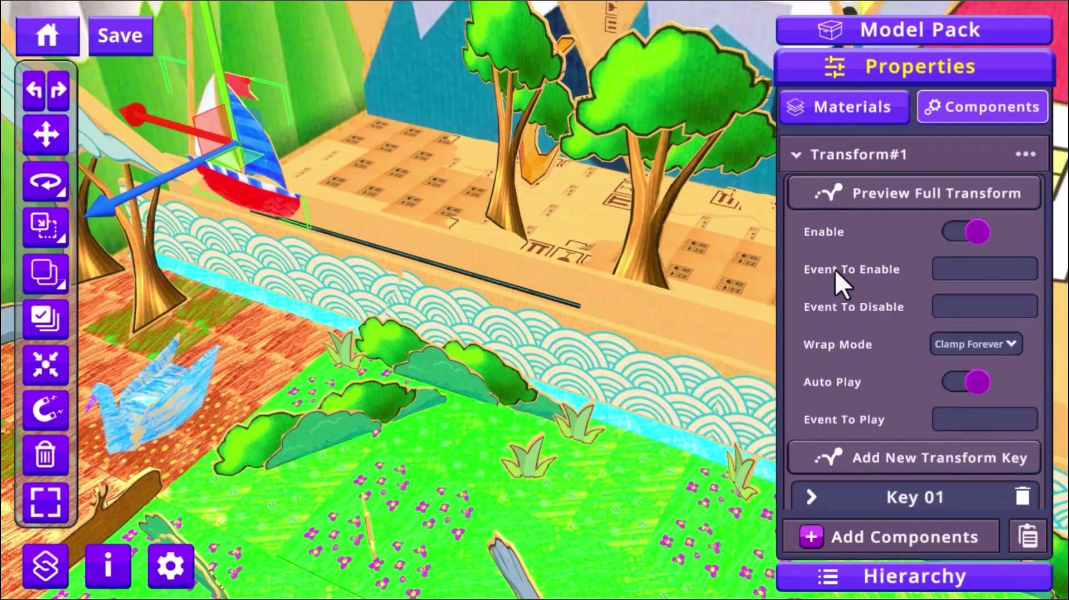
pyautogui.scroll(-1, 835, 269)
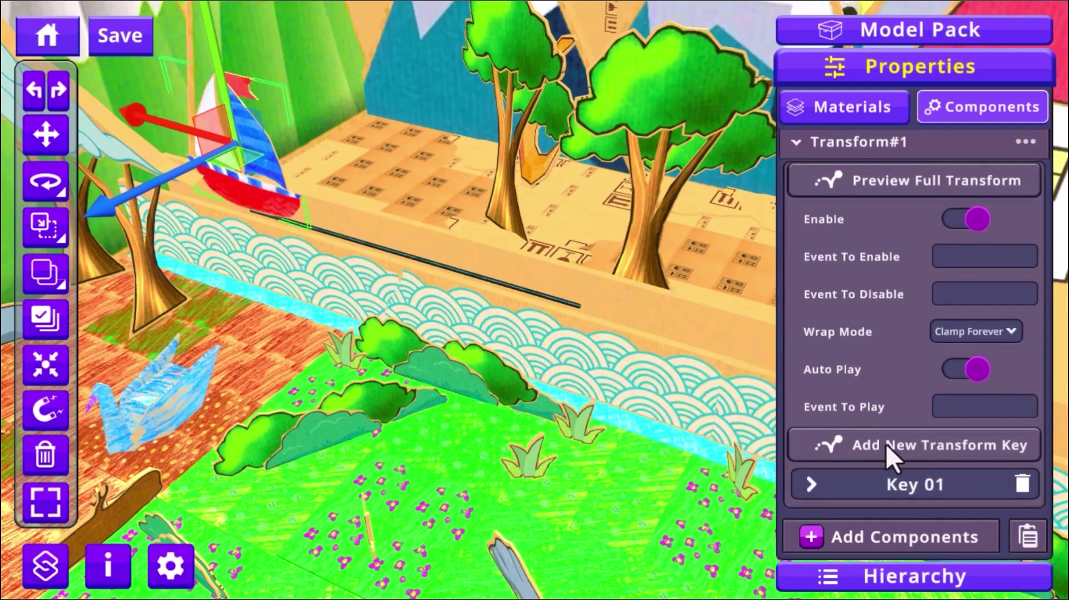
pyautogui.click(901, 446)
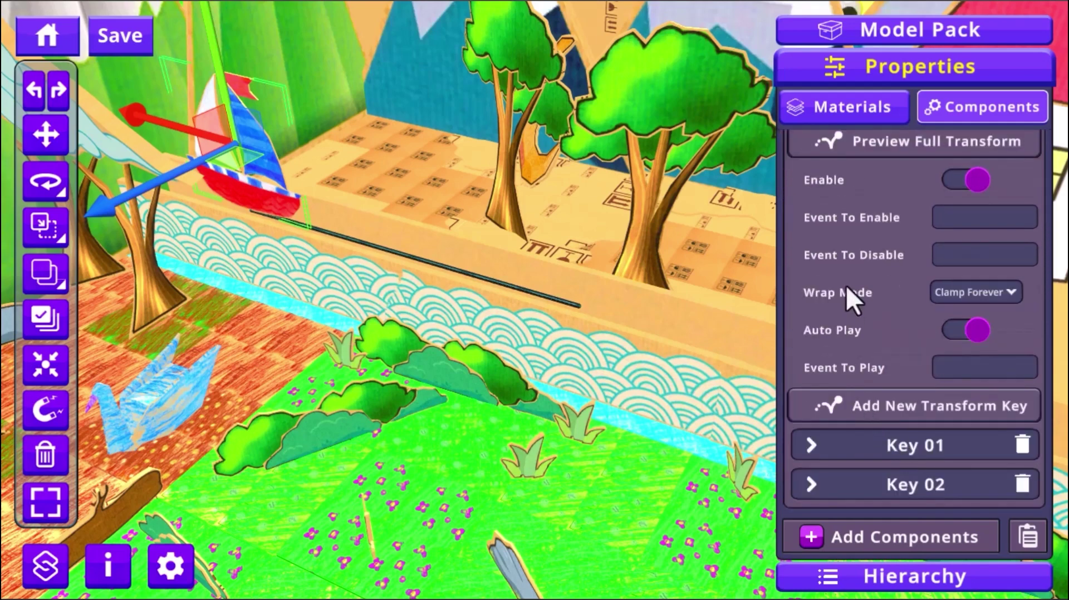
pyautogui.click(903, 487)
# Step: Set Key 02's Add Rotation Y to 90 and its Time to 1 second, and collapse the key
pyautogui.scroll(-5, 819, 290)
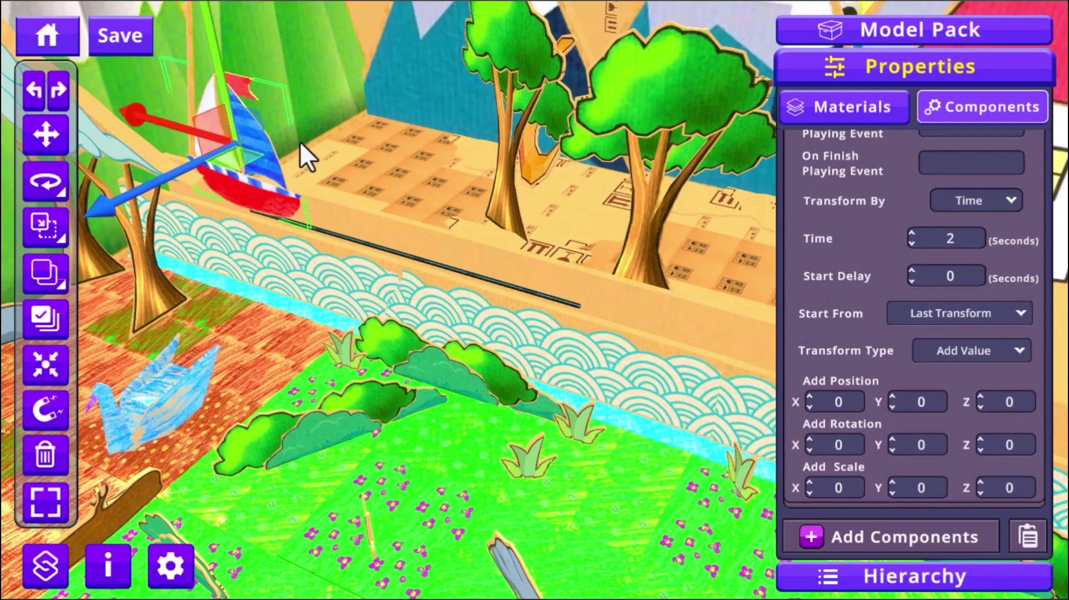
pyautogui.click(931, 448)
pyautogui.write('90')
pyautogui.click(958, 237)
pyautogui.write('1')
pyautogui.scroll(5, 830, 242)
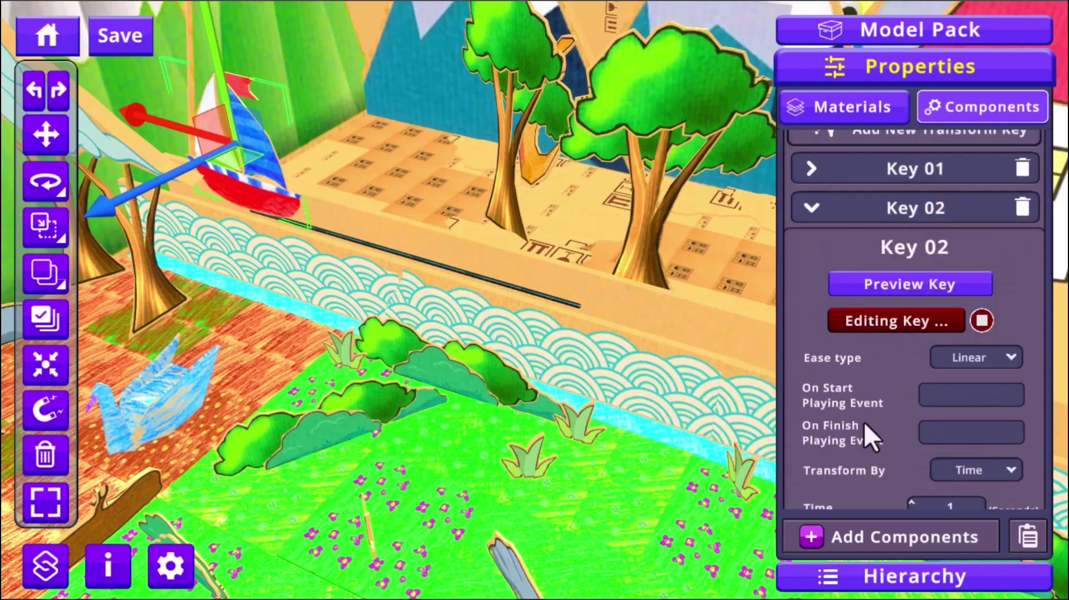
pyautogui.click(805, 210)
# Step: Preview the sailboat's full transform with both keys, and stop the preview
pyautogui.scroll(1, 854, 228)
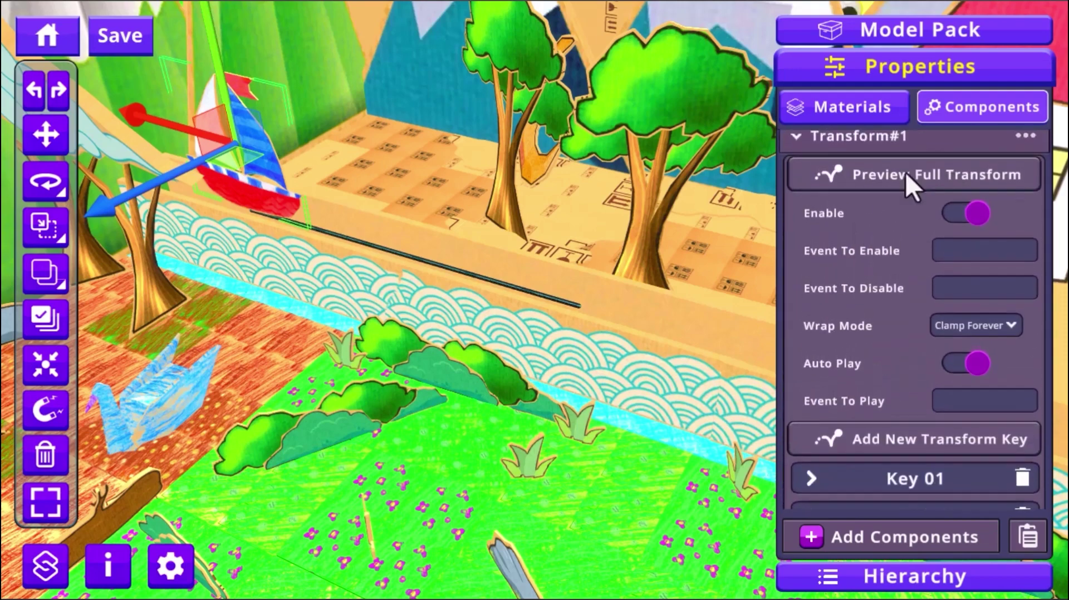
pyautogui.click(886, 182)
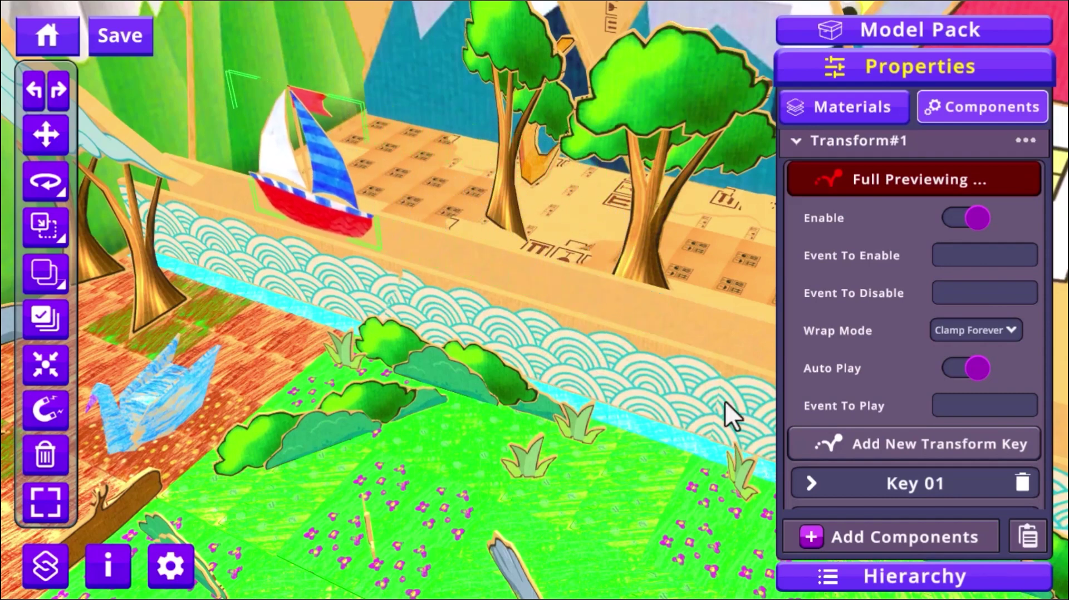
pyautogui.click(876, 181)
# Step: Add a third transform key to the sailboat's Transform component
pyautogui.click(847, 443)
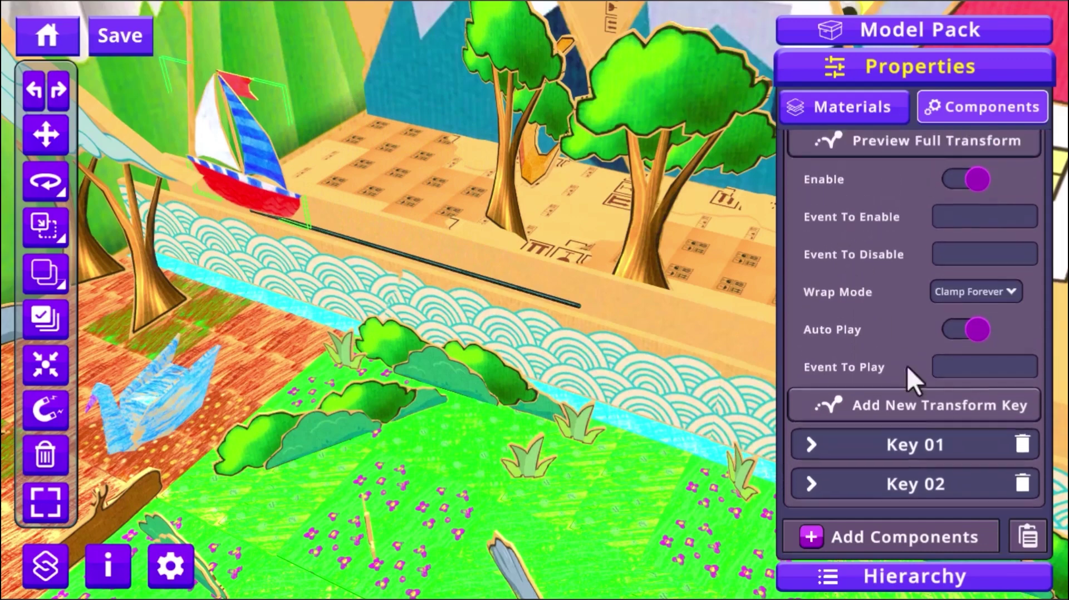
pyautogui.click(888, 407)
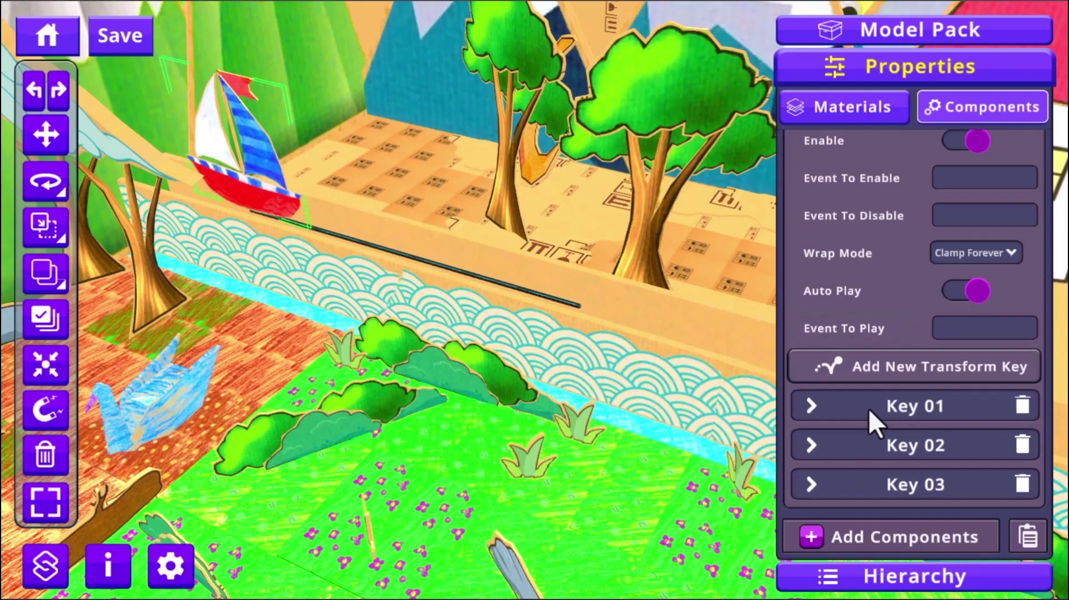
# Step: Expand Key 03 of the sailboat's Transform component and set its Add Position X to -5.1
pyautogui.click(885, 490)
pyautogui.scroll(-6, 826, 426)
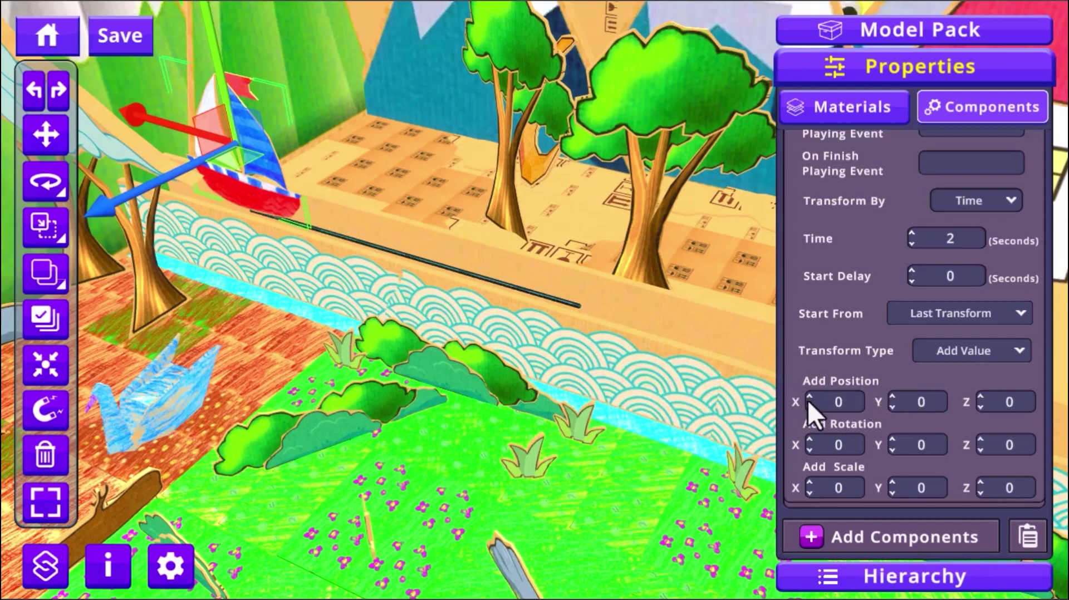
pyautogui.moveTo(808, 402); pyautogui.dragTo(795, 500)
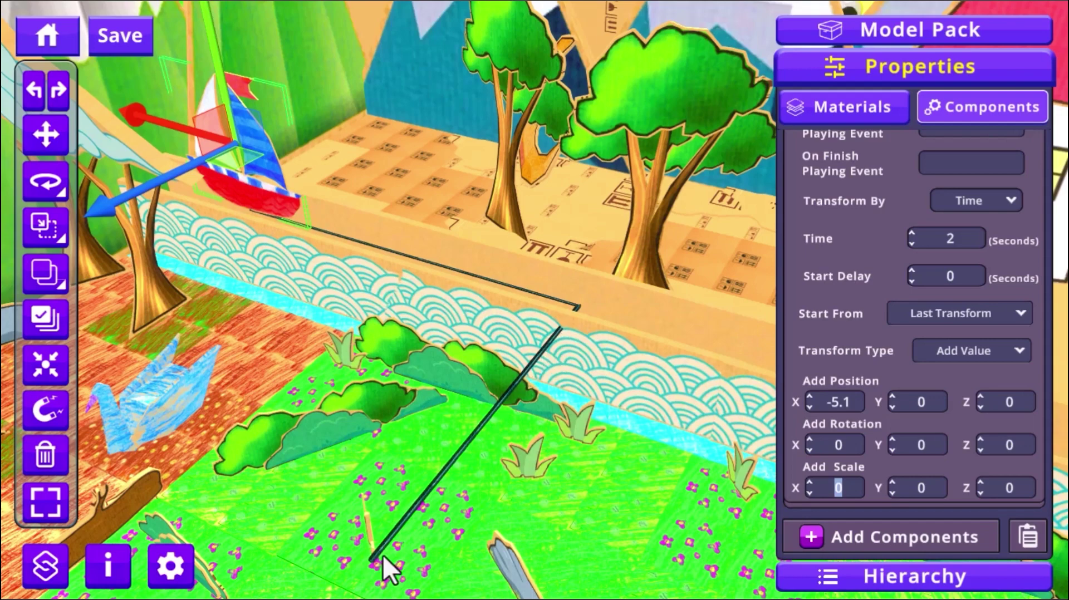
# Step: Preview the sailboat's full transform with all three keys, and stop the preview
pyautogui.scroll(8, 852, 322)
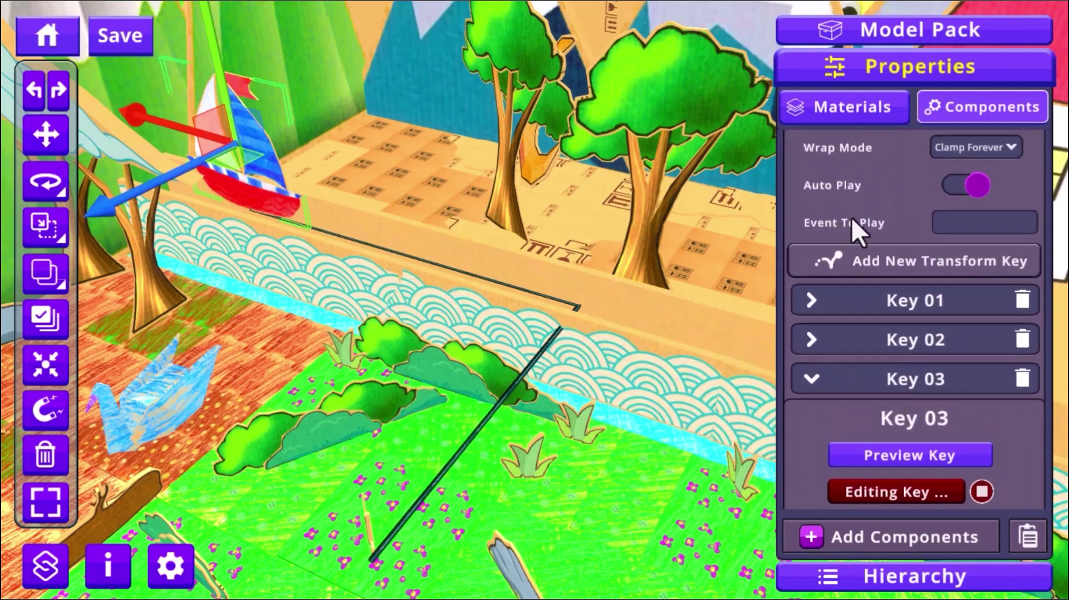
pyautogui.scroll(5, 851, 222)
pyautogui.click(885, 217)
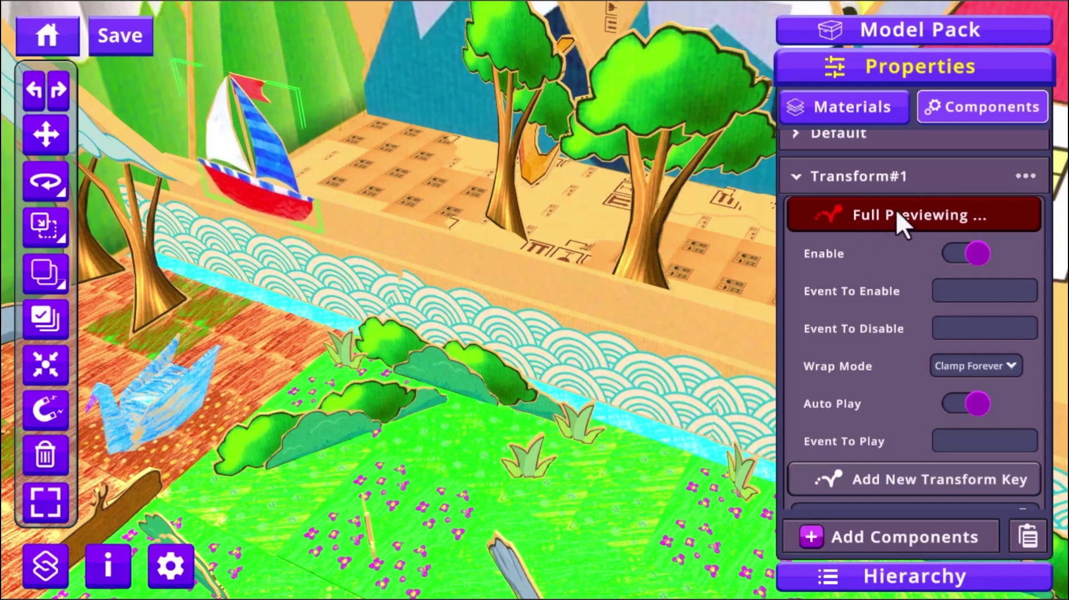
pyautogui.click(877, 216)
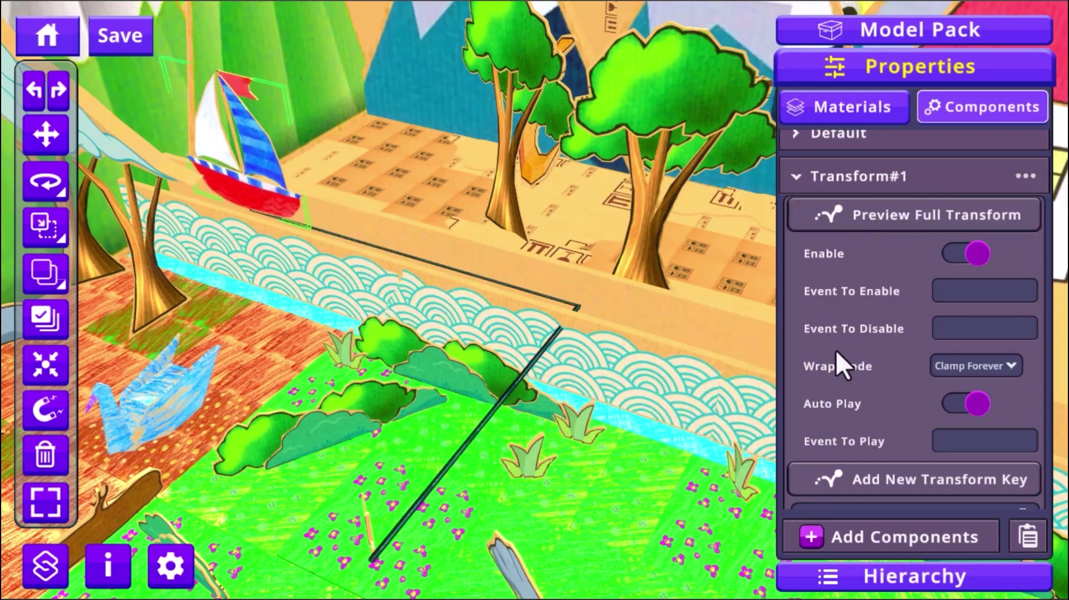
# Step: Change Key 03's Transform Type to Set Value and set its Set Position X to 0
pyautogui.moveTo(836, 350); pyautogui.dragTo(854, 160)
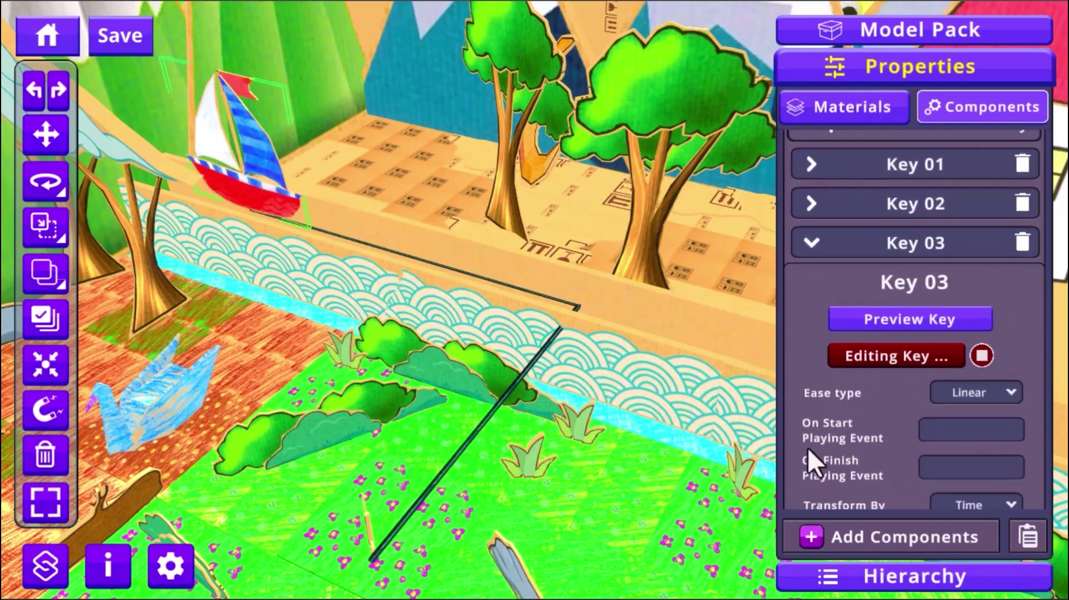
pyautogui.moveTo(807, 447); pyautogui.dragTo(868, 180)
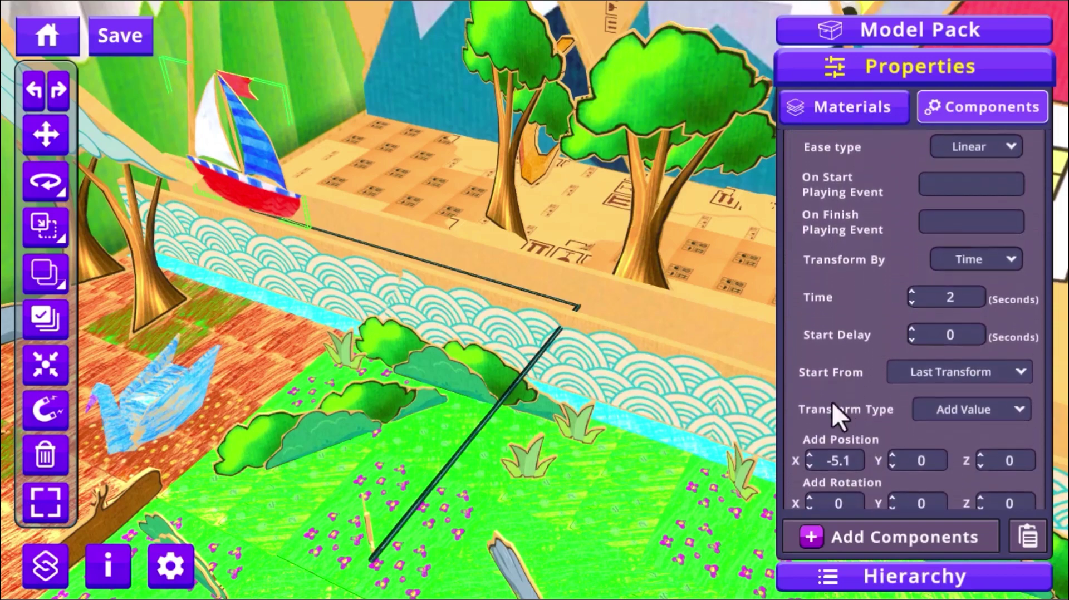
pyautogui.moveTo(825, 405); pyautogui.dragTo(837, 361)
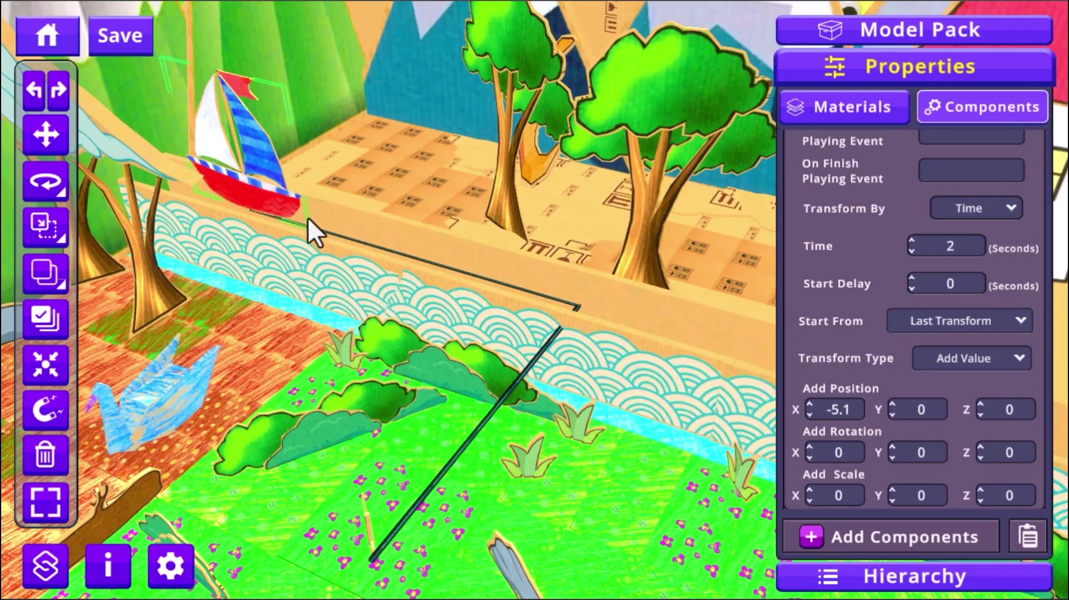
pyautogui.scroll(-1, 307, 217)
pyautogui.scroll(-2, 307, 218)
pyautogui.moveTo(418, 140); pyautogui.dragTo(447, 188, button='right')
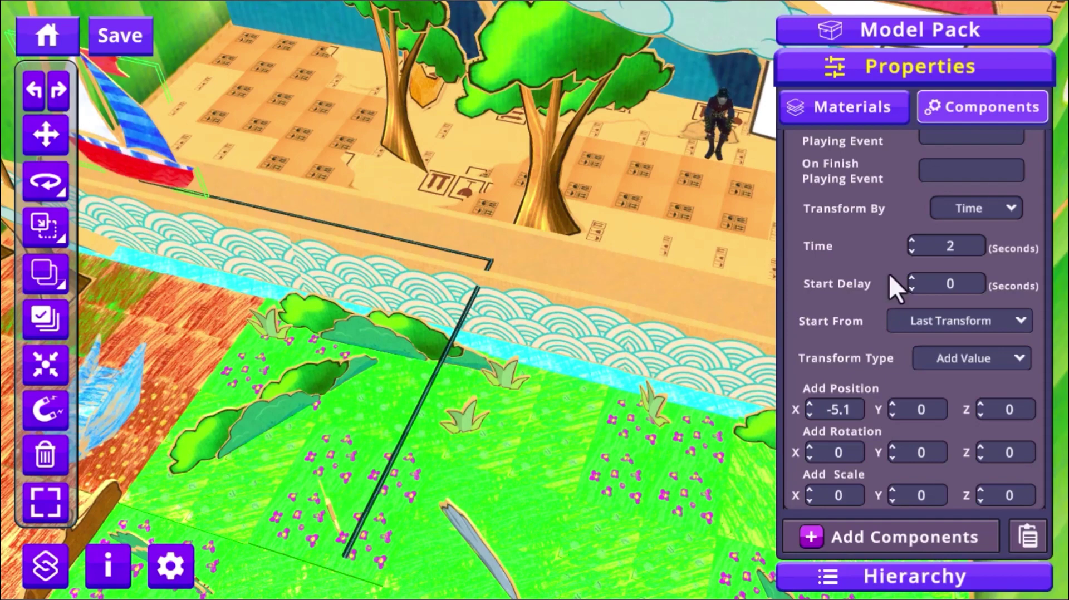
pyautogui.scroll(1, 833, 307)
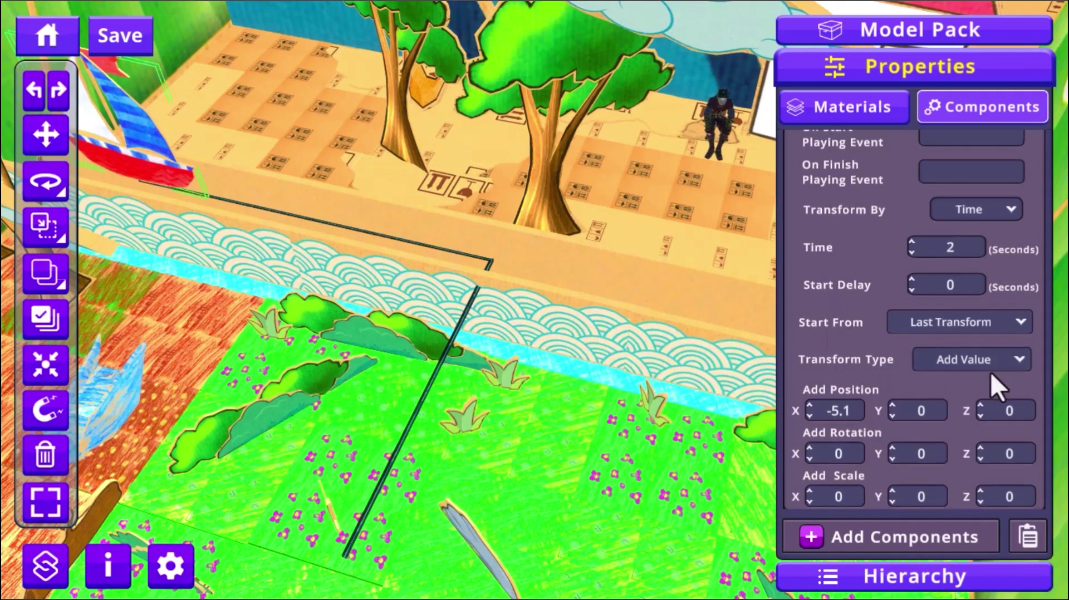
pyautogui.click(957, 360)
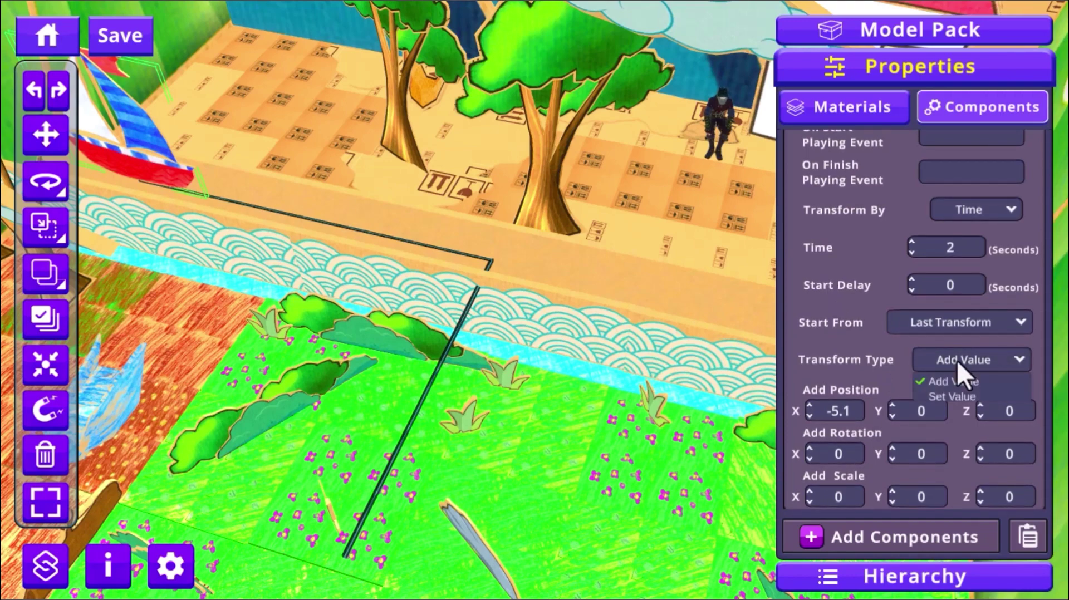
pyautogui.click(938, 397)
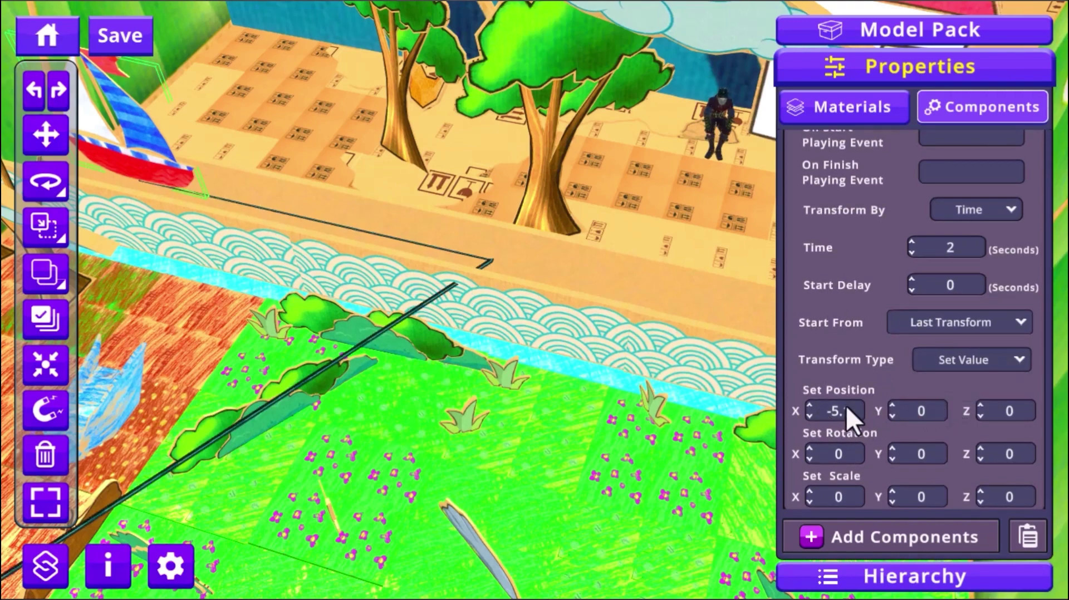
pyautogui.doubleClick(827, 410)
pyautogui.write('0')
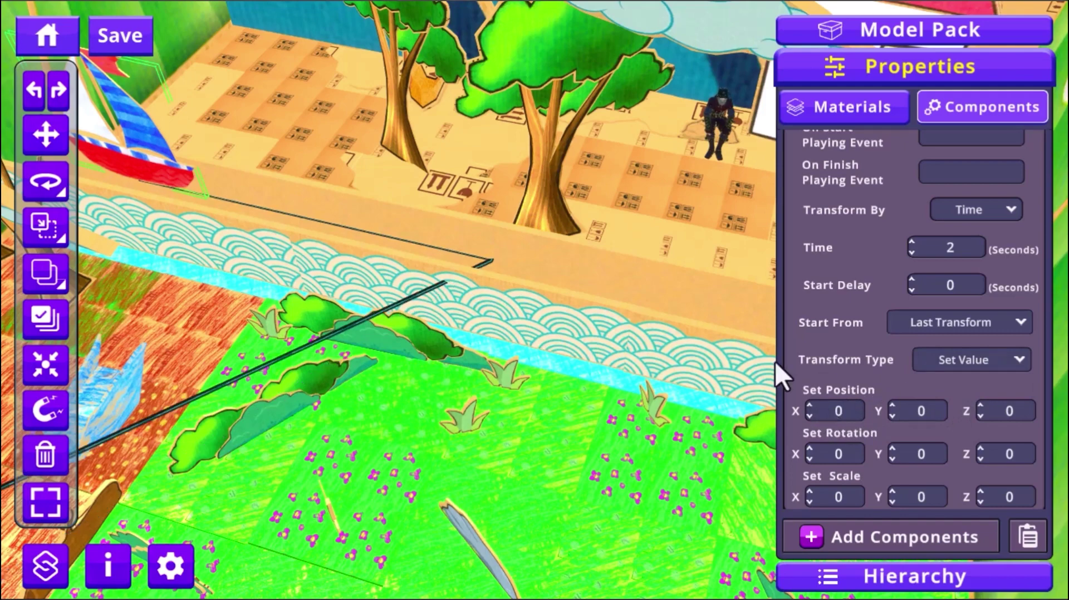
# Step: Inspect where Key 03's path ends in the scene, and switch its Transform Type back to Add Value
pyautogui.moveTo(414, 282); pyautogui.dragTo(334, 274, button='right')
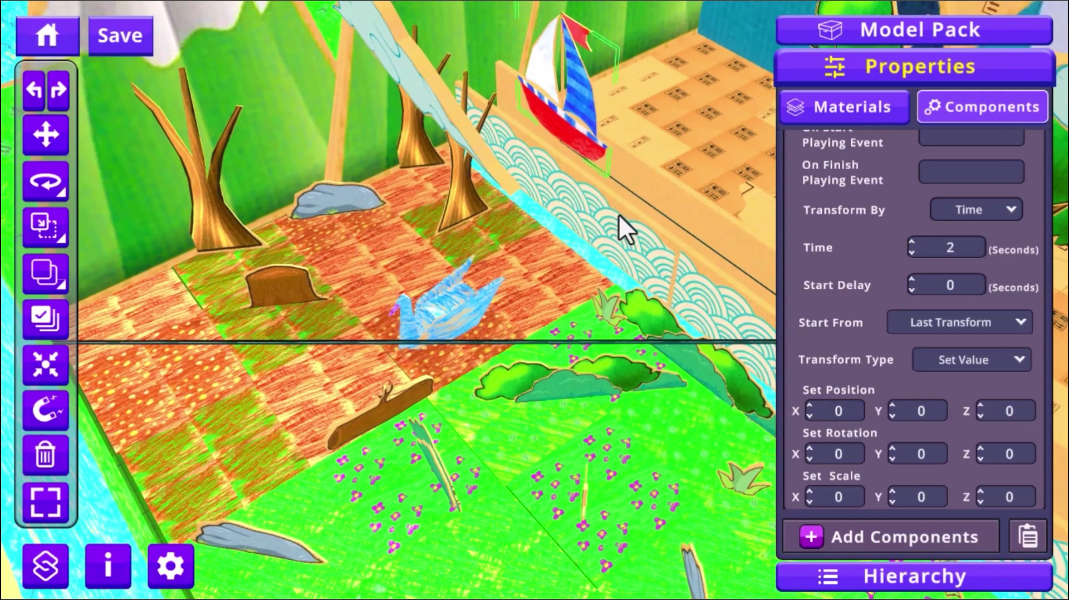
pyautogui.moveTo(649, 341); pyautogui.dragTo(289, 268, button='right')
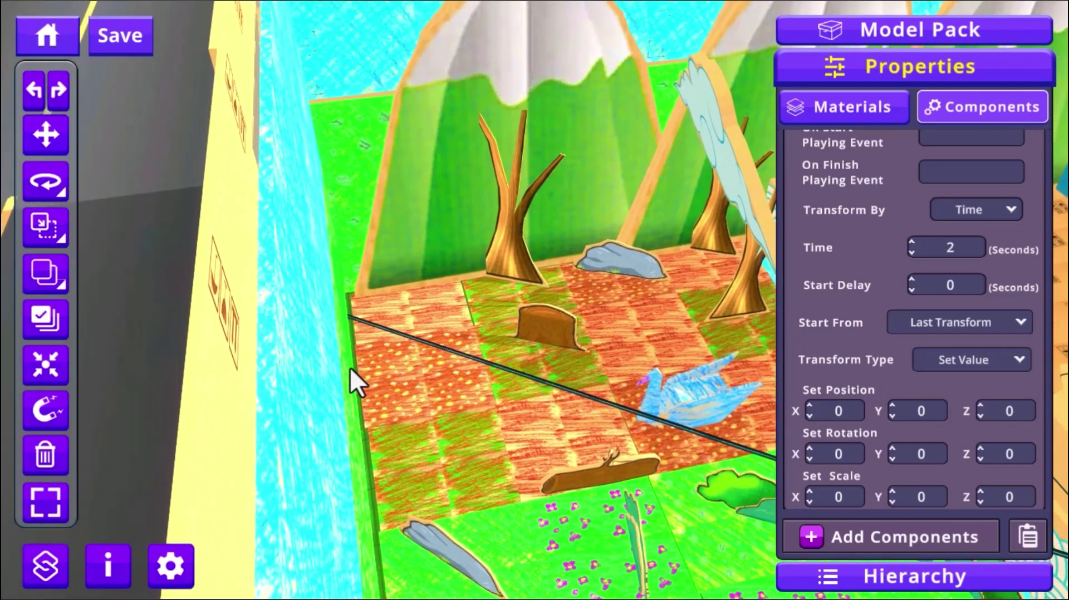
pyautogui.moveTo(350, 365); pyautogui.dragTo(646, 329, button='right')
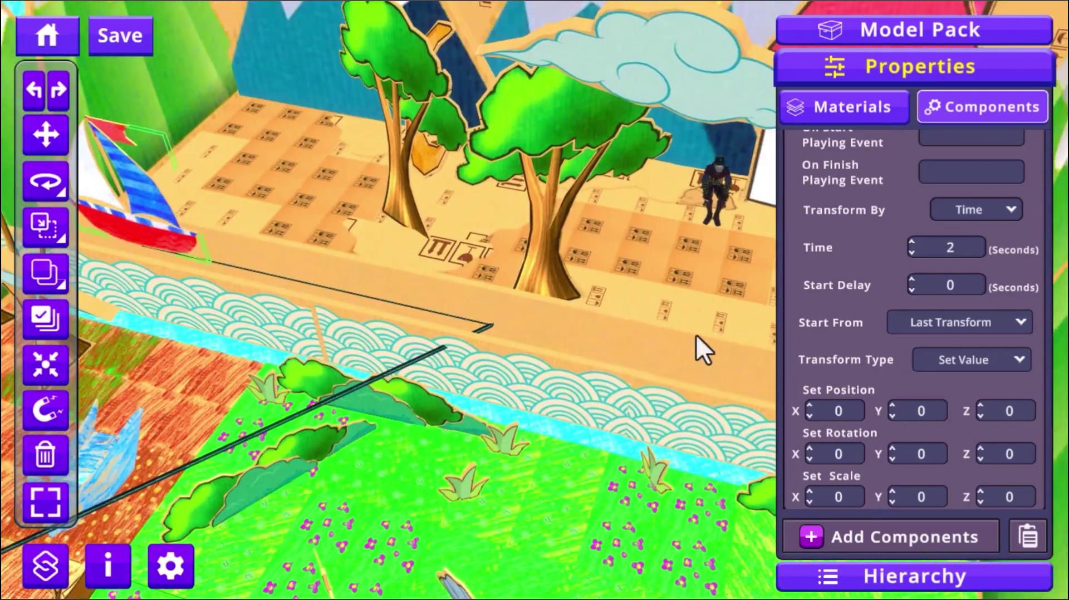
pyautogui.click(982, 359)
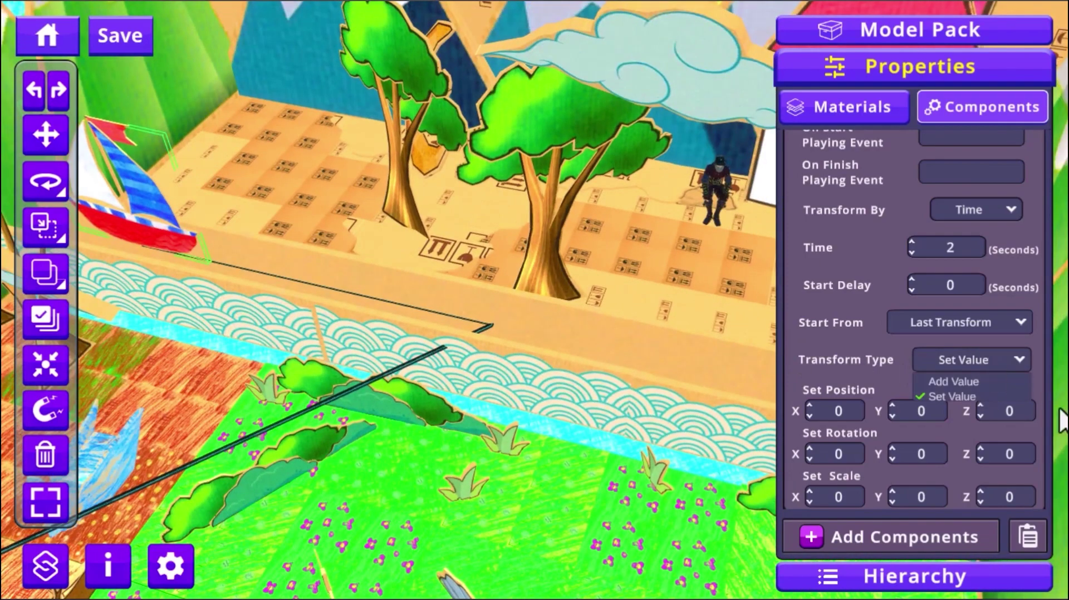
pyautogui.click(946, 382)
# Step: Delete Key 03 and Key 02 from the sailboat's Transform component, and collapse the component
pyautogui.scroll(10, 854, 338)
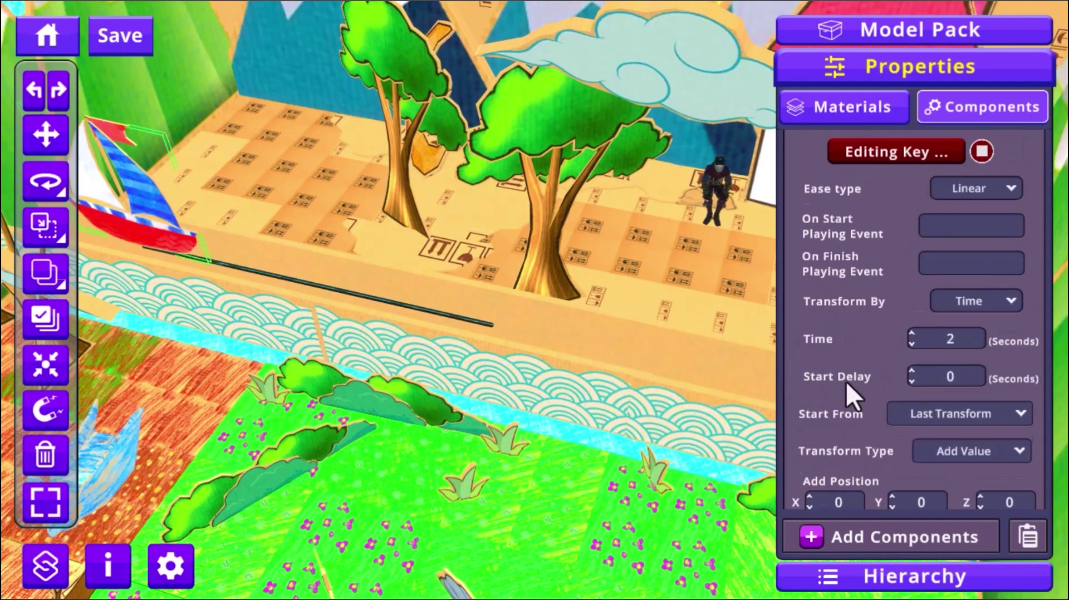
pyautogui.click(827, 218)
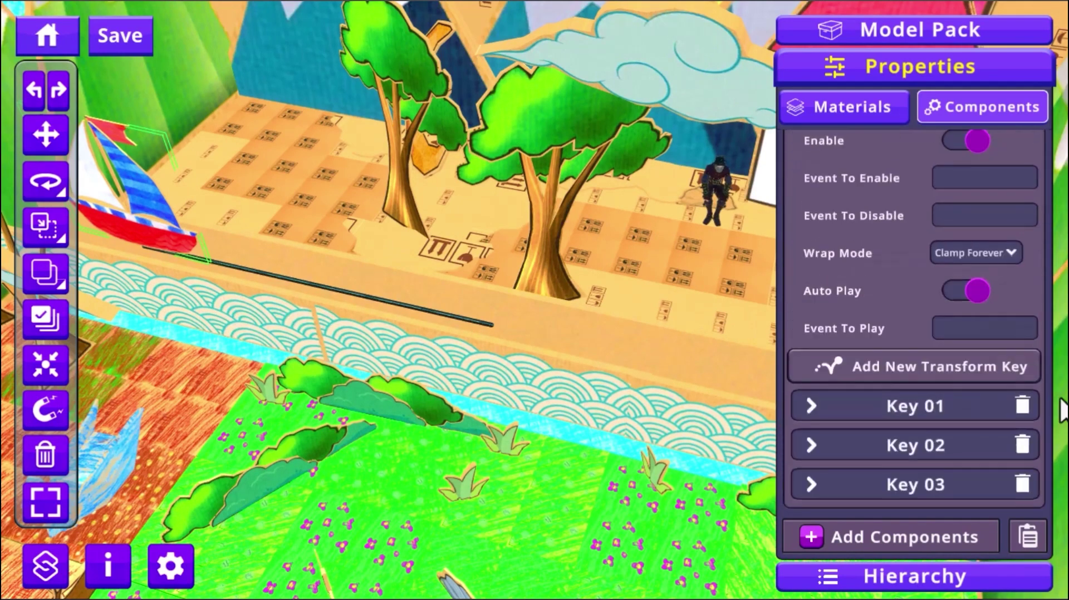
pyautogui.click(1025, 485)
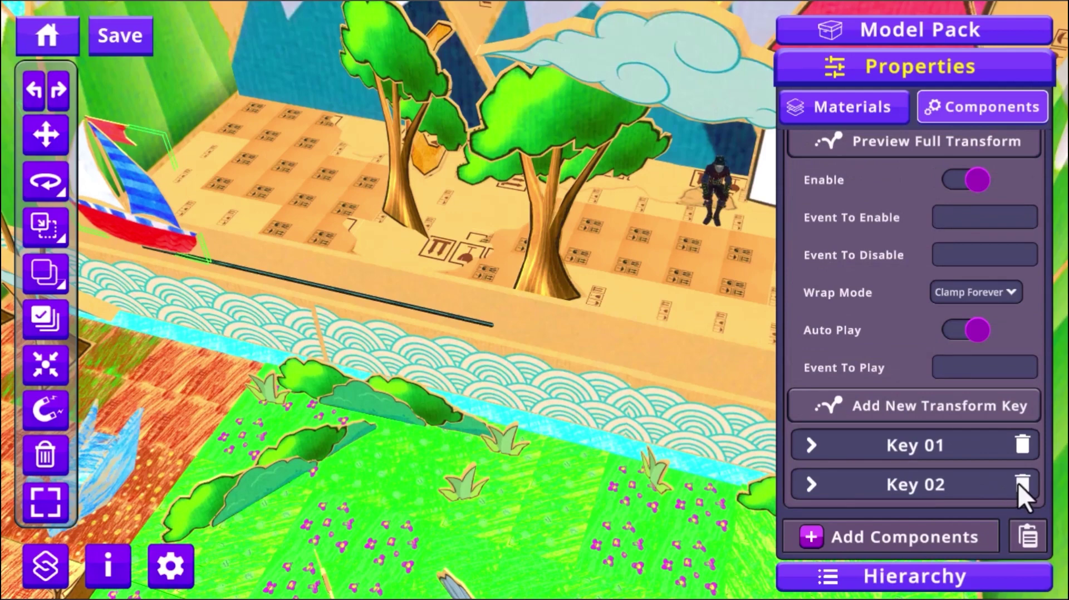
pyautogui.click(1018, 484)
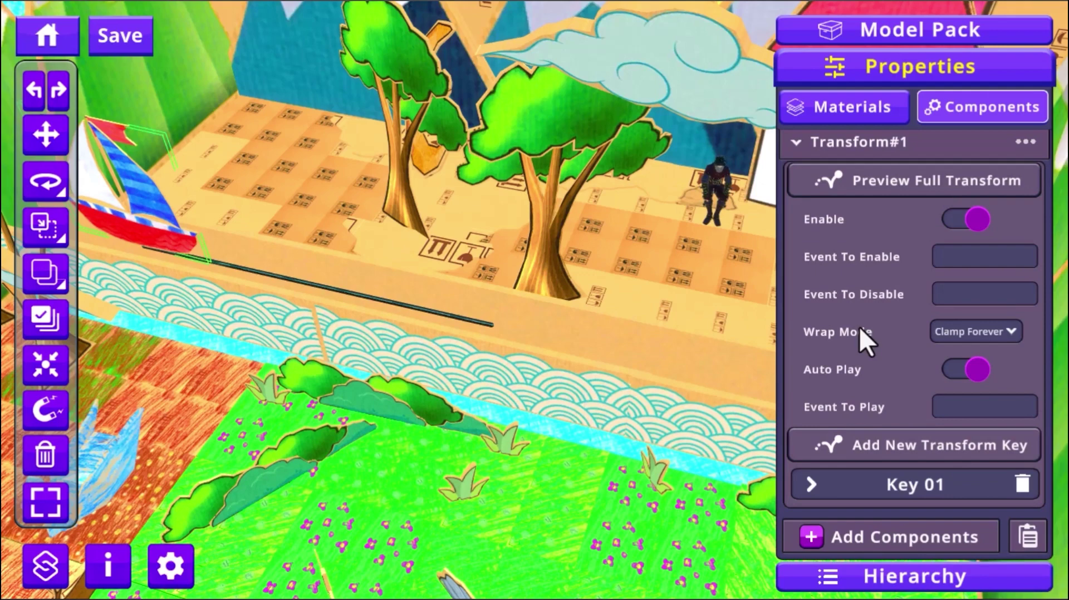
pyautogui.click(812, 139)
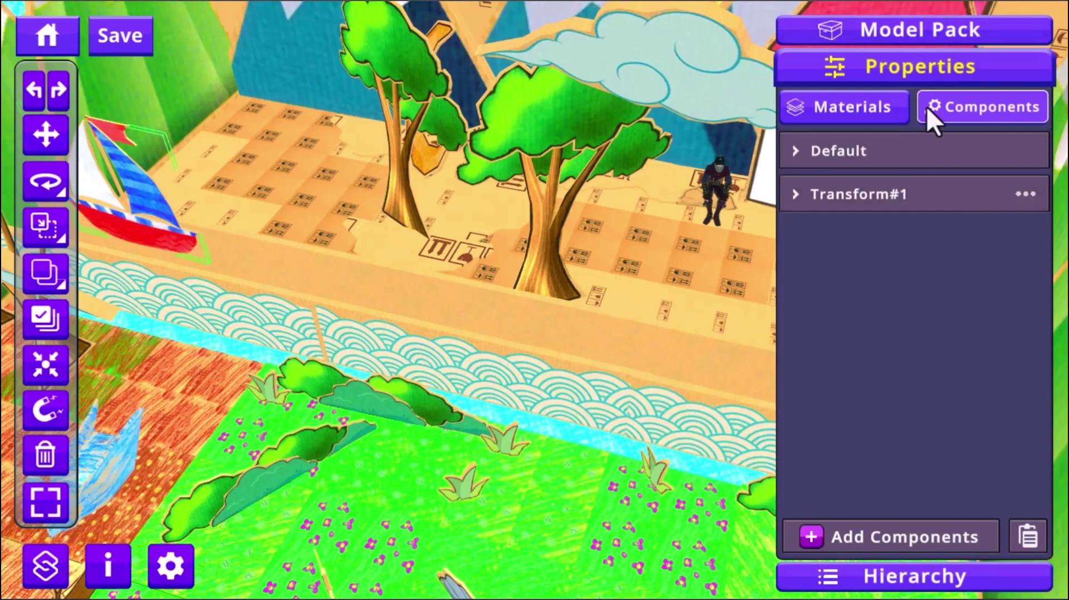
# Step: Add the full-width door with the ornamental glass panel from the Steam Mania pack's Doors to the scene
pyautogui.click(898, 29)
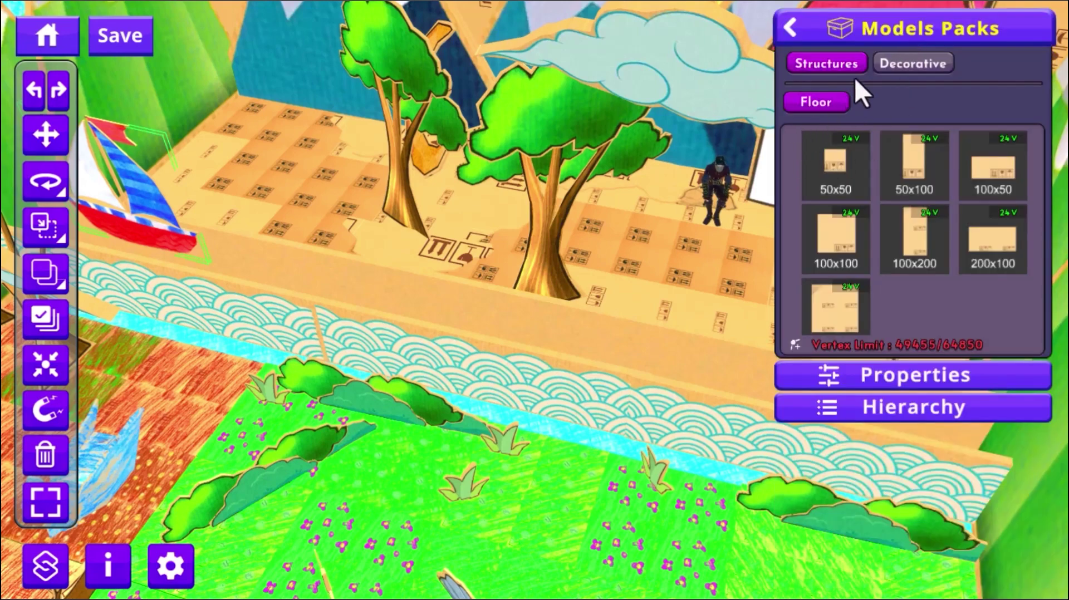
pyautogui.click(789, 28)
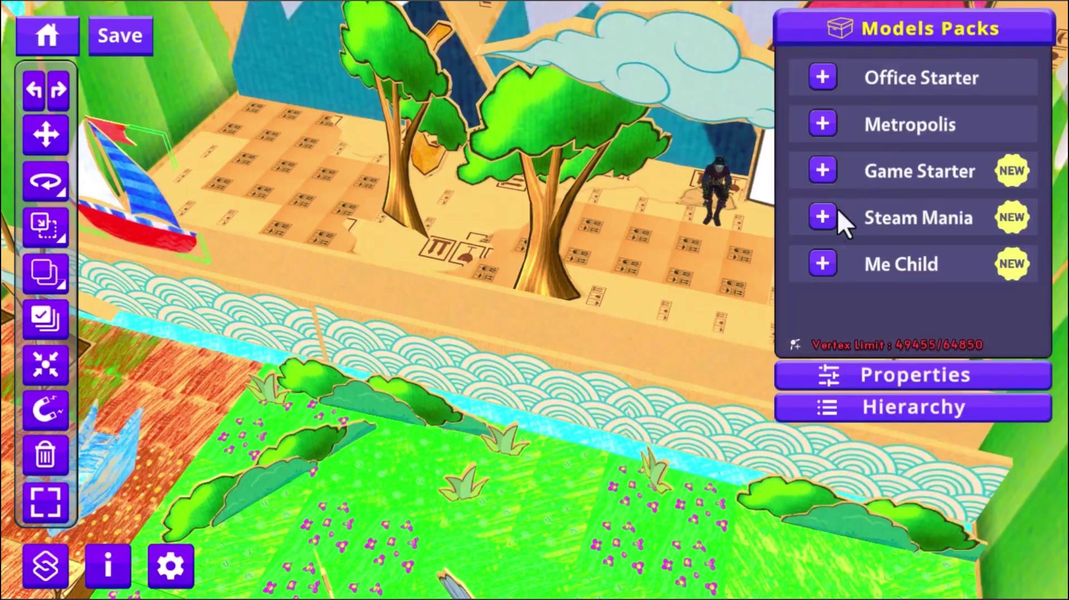
pyautogui.click(825, 217)
pyautogui.click(957, 103)
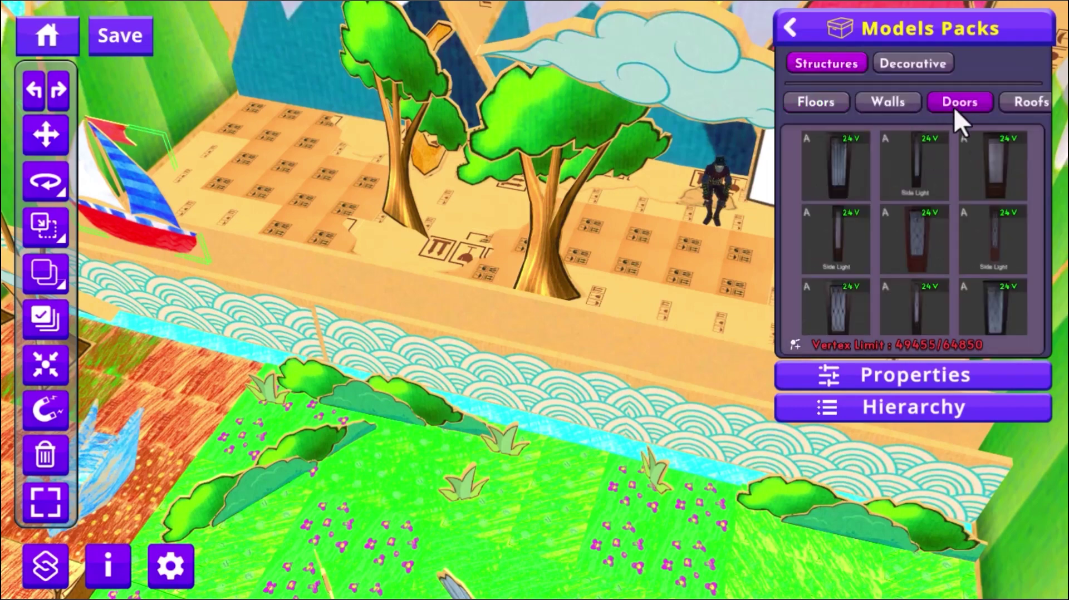
pyautogui.click(923, 269)
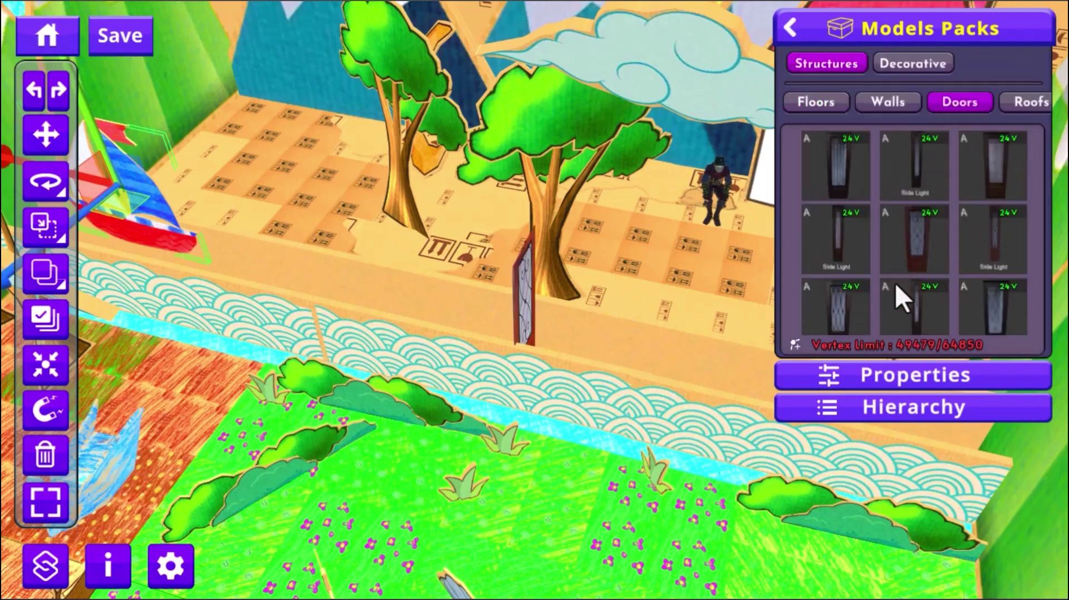
# Step: Move the door from the riverbank onto the flowery grass near the log and the blue paper swan
pyautogui.click(527, 318)
pyautogui.moveTo(568, 484); pyautogui.dragTo(526, 474)
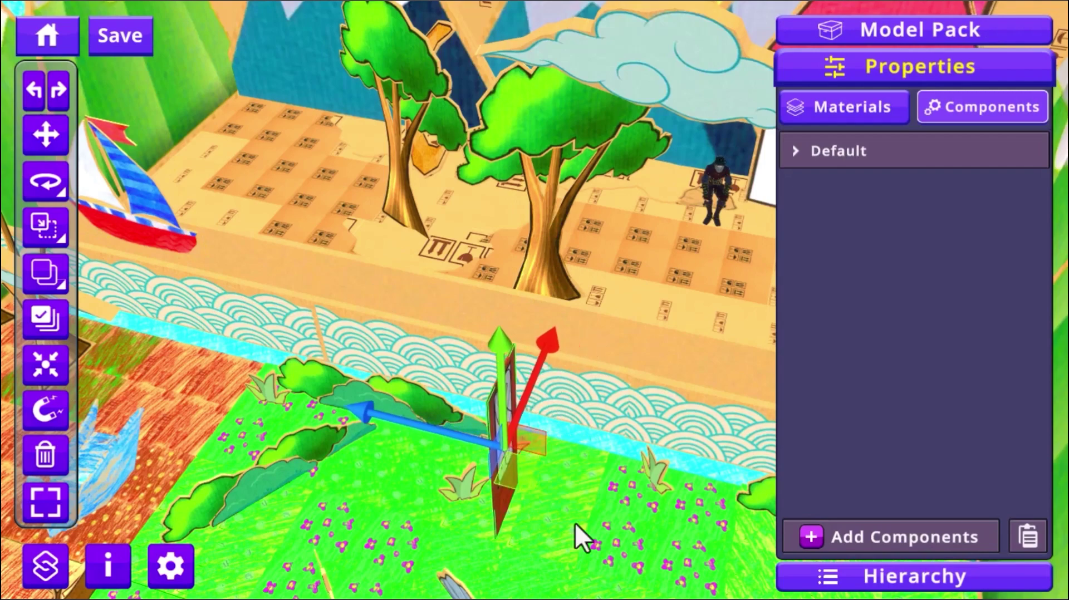
pyautogui.moveTo(575, 522); pyautogui.dragTo(469, 477, button='right')
pyautogui.moveTo(467, 472); pyautogui.dragTo(135, 107, button='middle')
pyautogui.moveTo(490, 291); pyautogui.dragTo(244, 297)
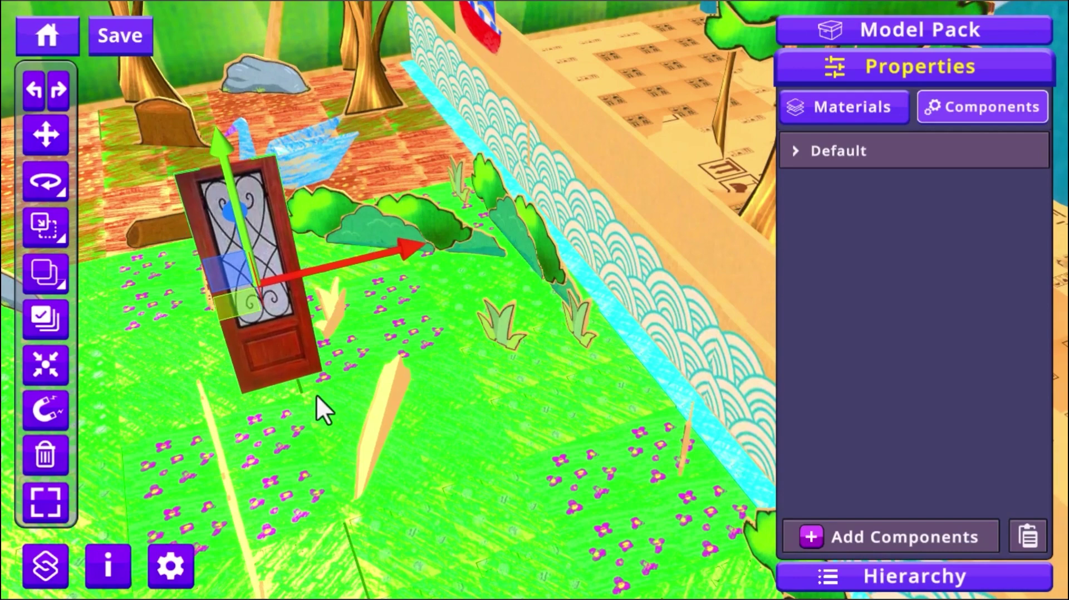
pyautogui.moveTo(316, 395); pyautogui.dragTo(362, 393, button='middle')
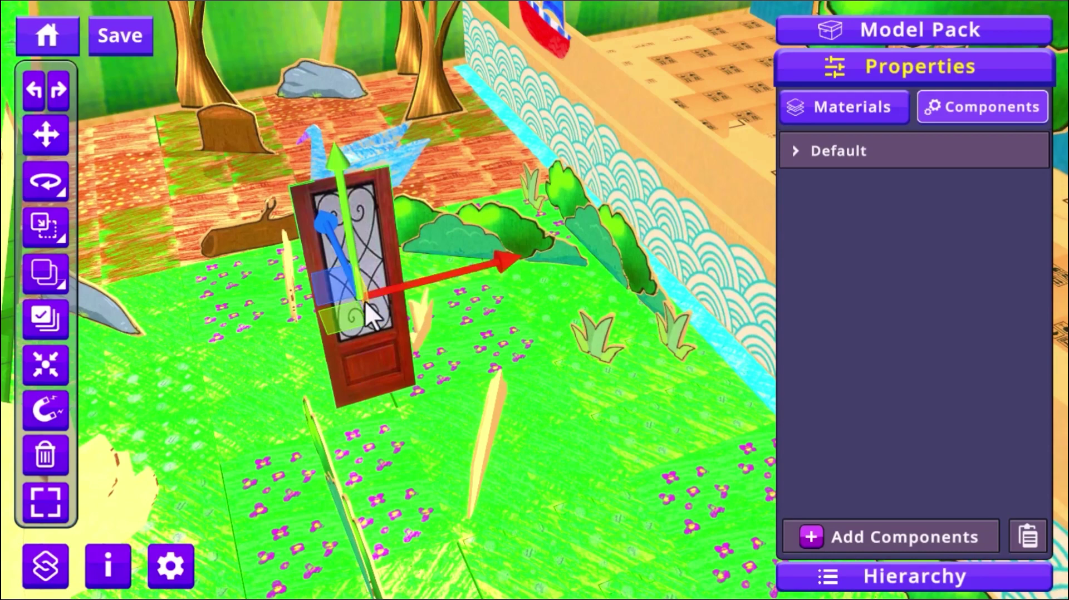
# Step: Try rotating the door about its vertical axis, and return to the Move tool
pyautogui.press('e')
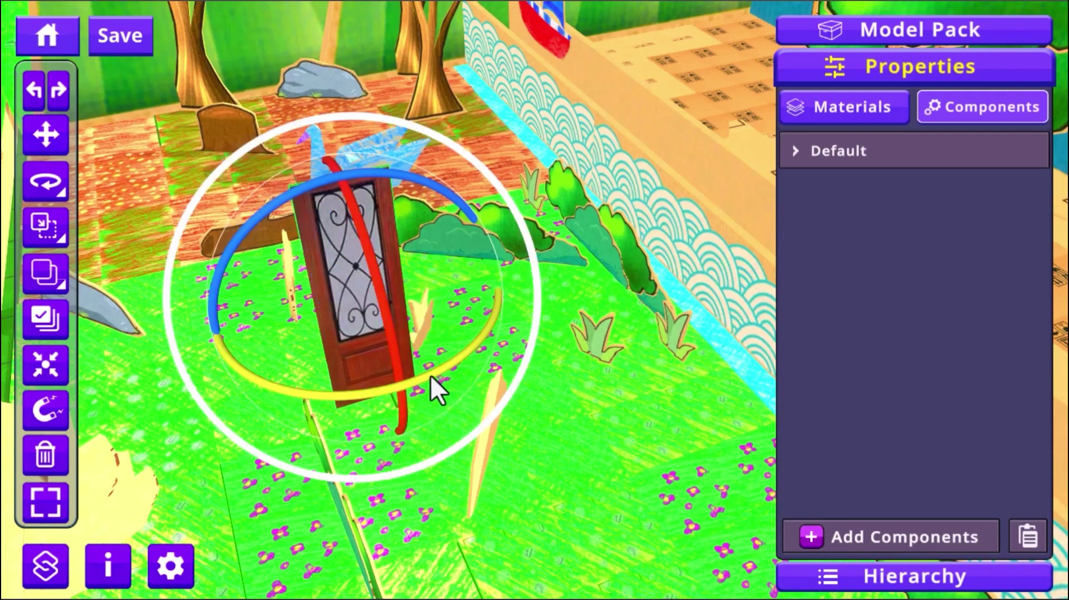
pyautogui.moveTo(433, 379)
pyautogui.mouseDown()
pyautogui.moveTo(401, 384)
pyautogui.moveTo(441, 385)
pyautogui.moveTo(415, 383)
pyautogui.moveTo(435, 377)
pyautogui.mouseUp()
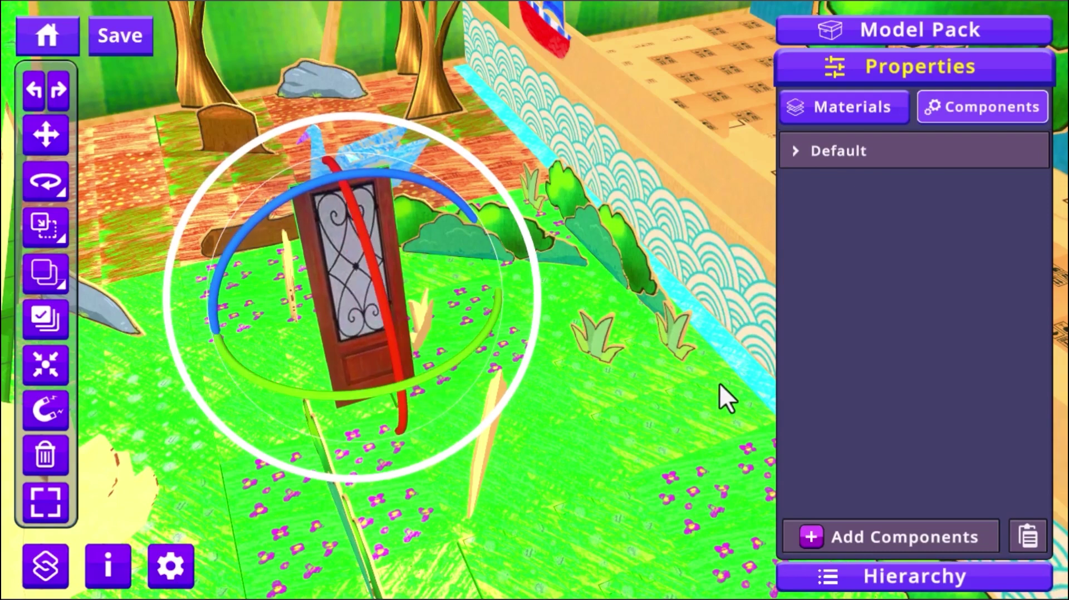
pyautogui.click(36, 130)
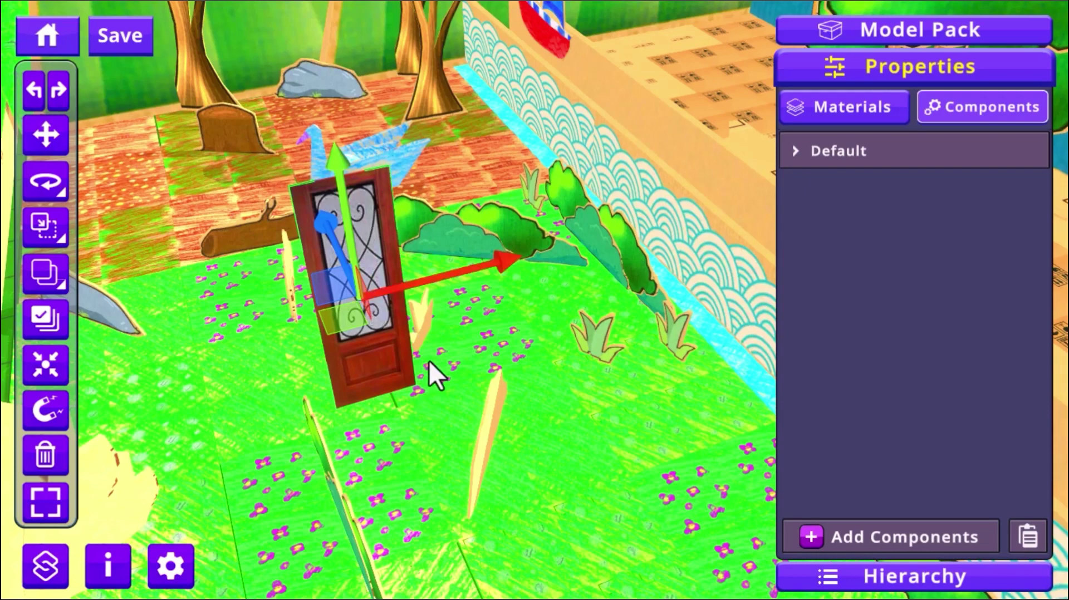
# Step: Expand the door's Default properties and set its Handle Position to Pivot
pyautogui.click(811, 156)
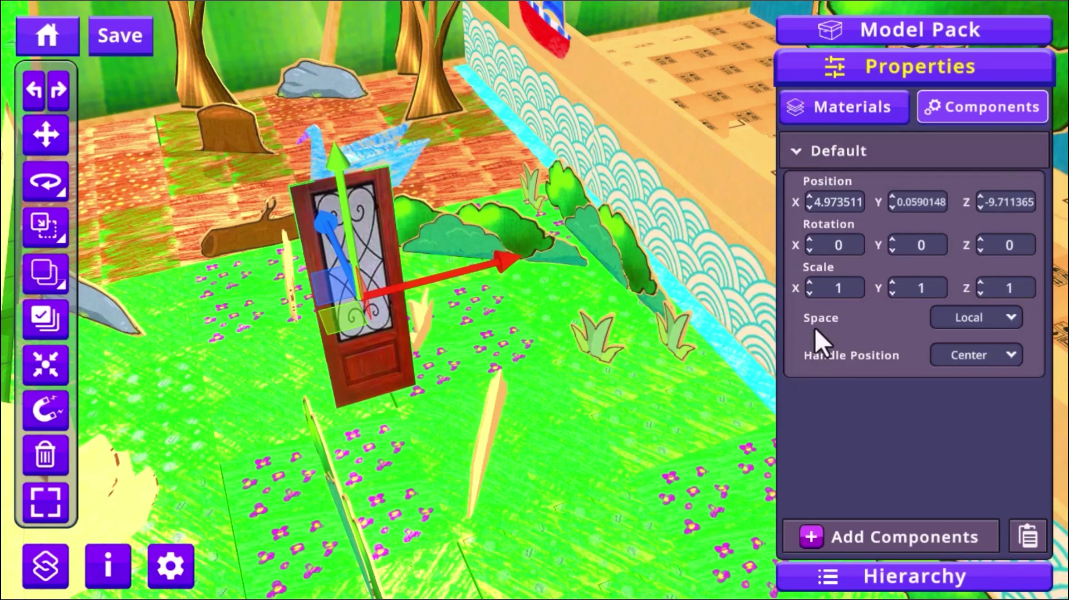
pyautogui.click(976, 359)
pyautogui.click(958, 392)
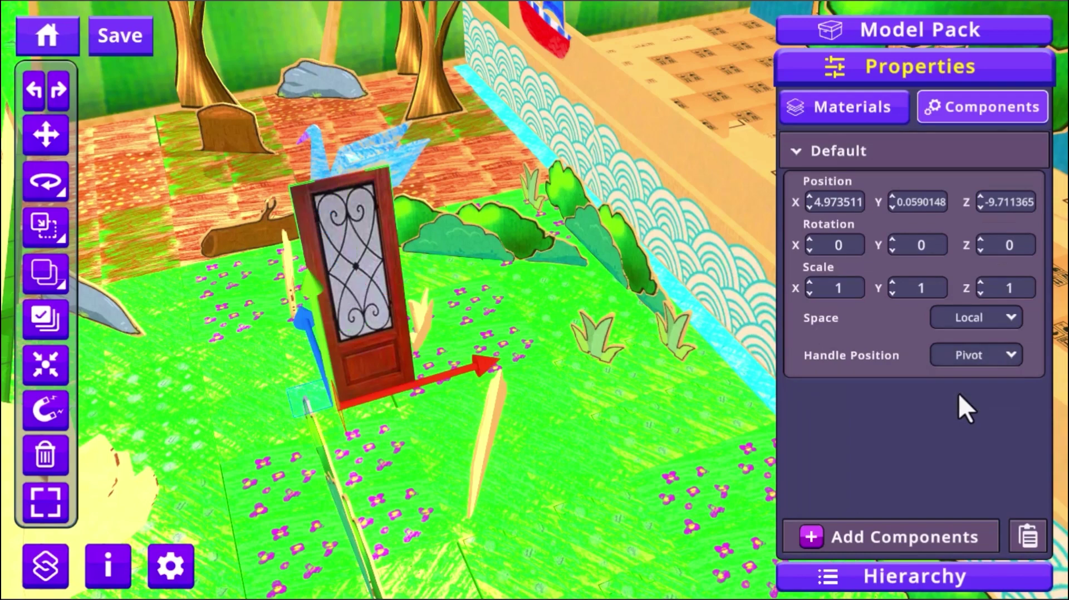
# Step: Try the Custom Handle Position on the door, and return it to Pivot
pyautogui.click(970, 357)
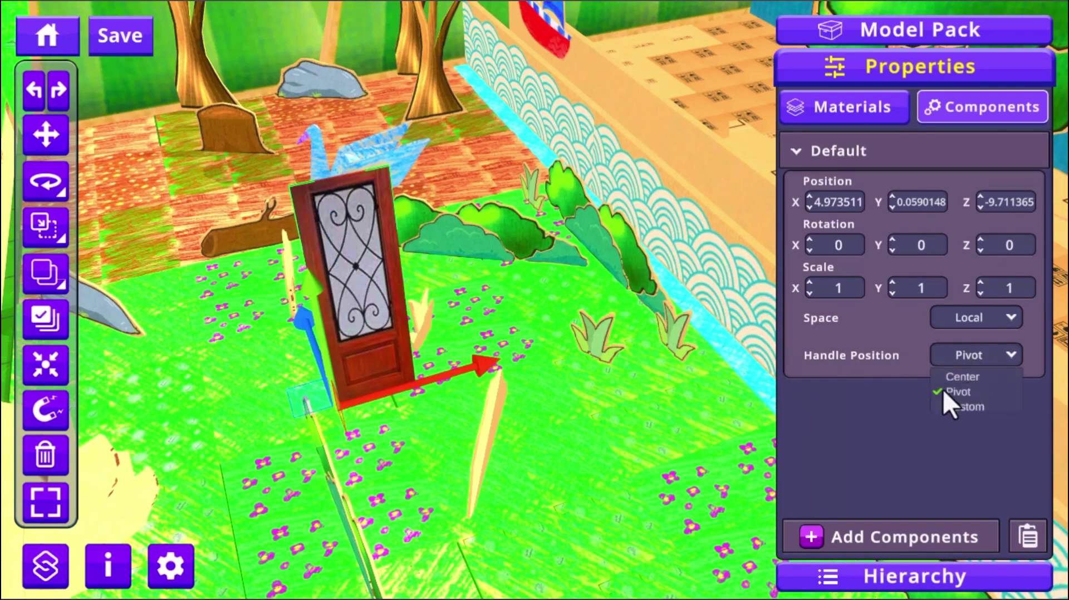
pyautogui.click(976, 407)
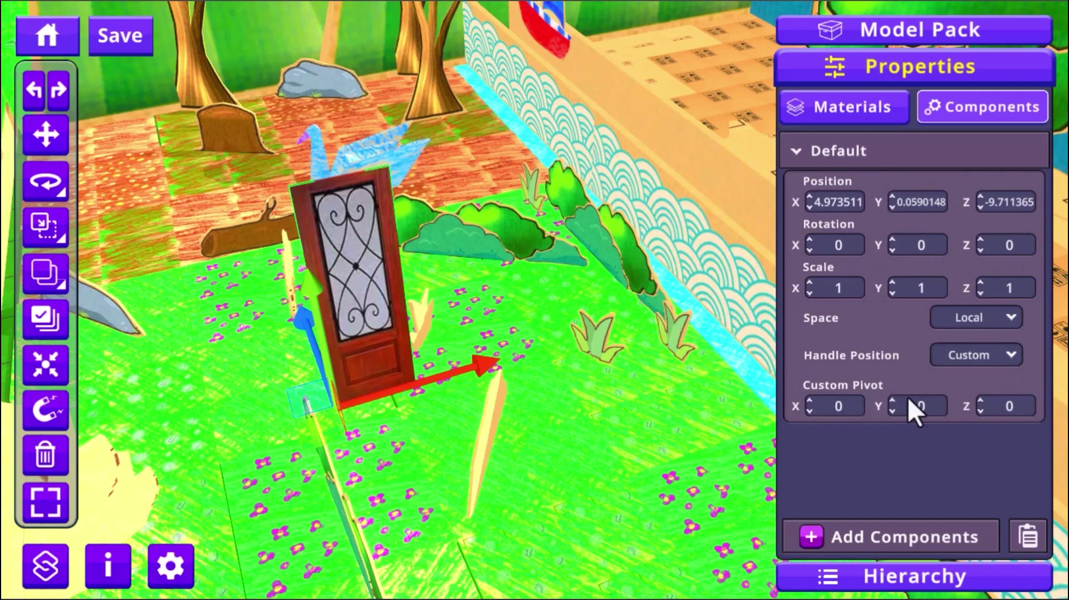
pyautogui.click(1000, 359)
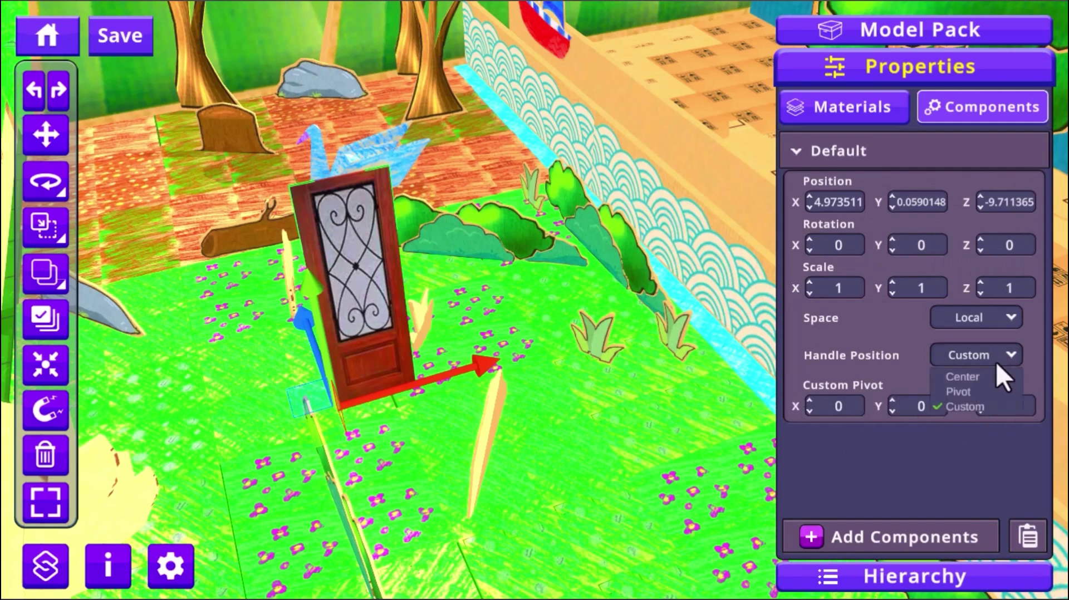
pyautogui.click(960, 391)
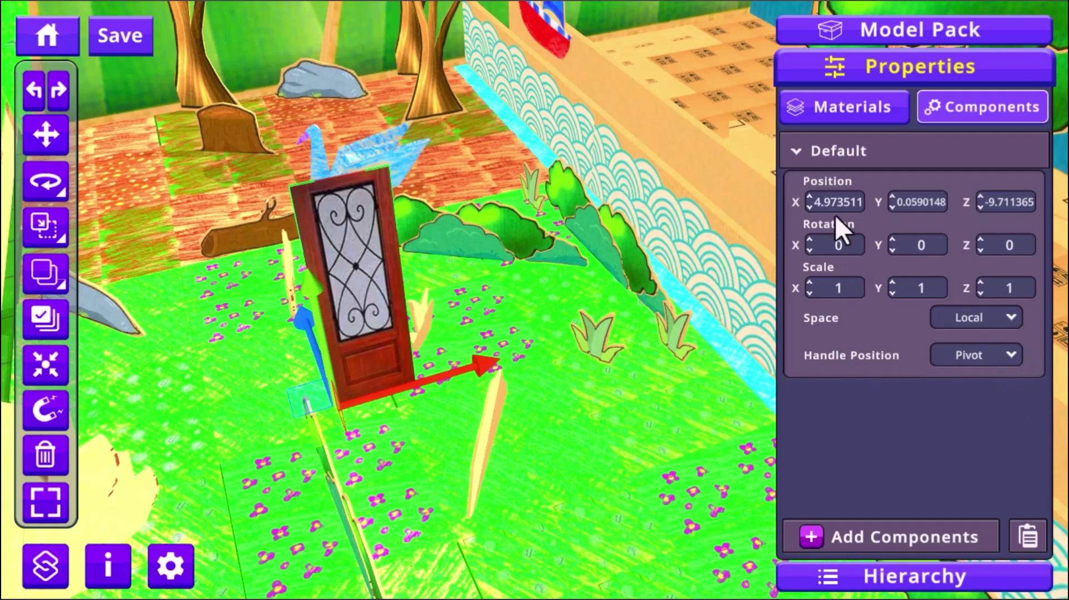
# Step: Add a Transform animation component to the door and rename it OpenDoor
pyautogui.click(795, 156)
pyautogui.click(905, 538)
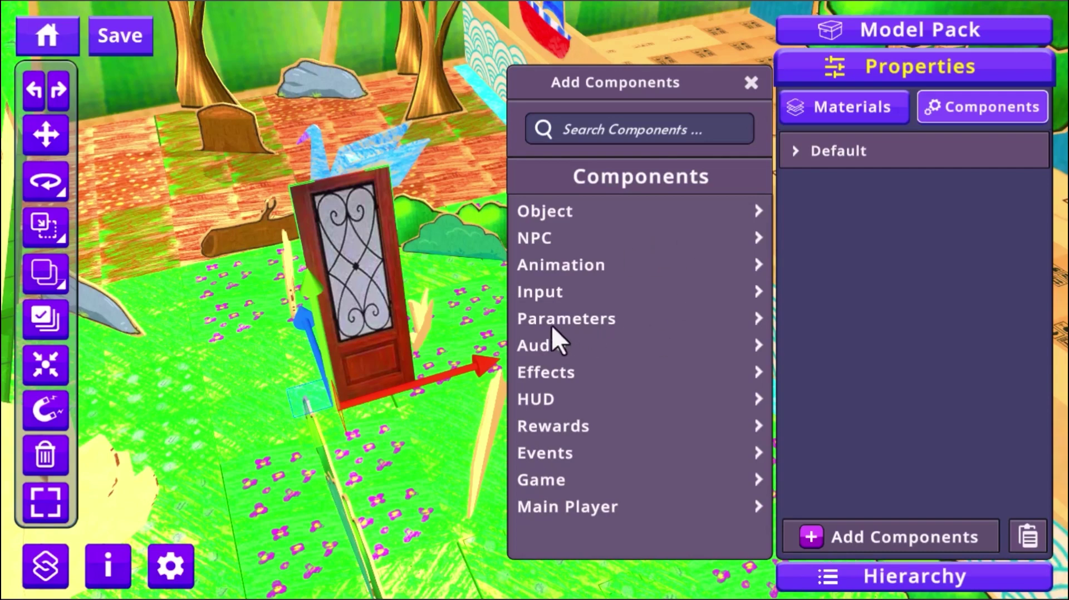
pyautogui.click(565, 266)
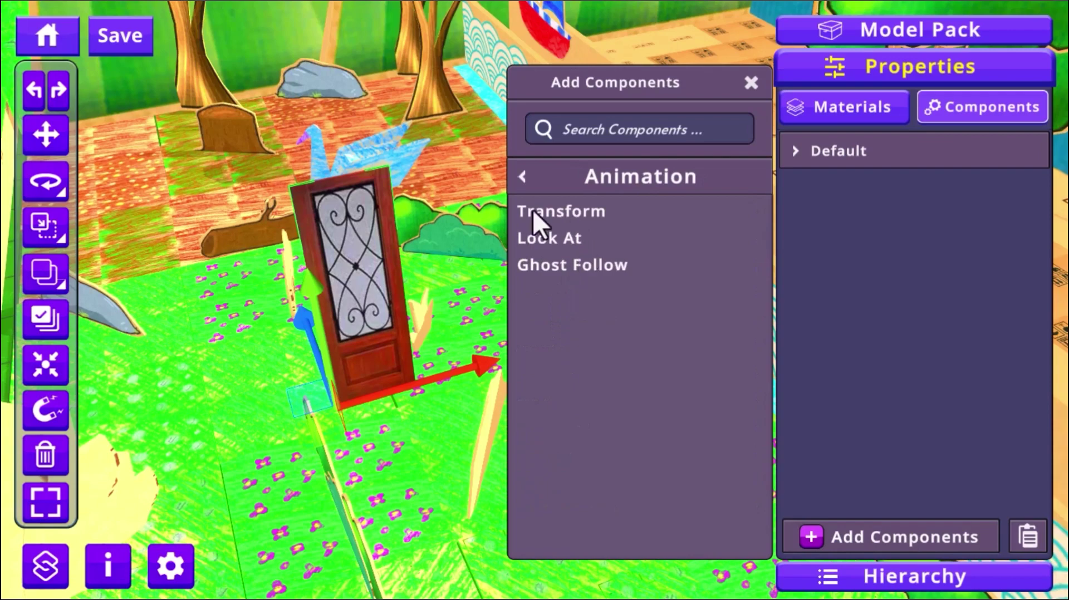
pyautogui.click(556, 216)
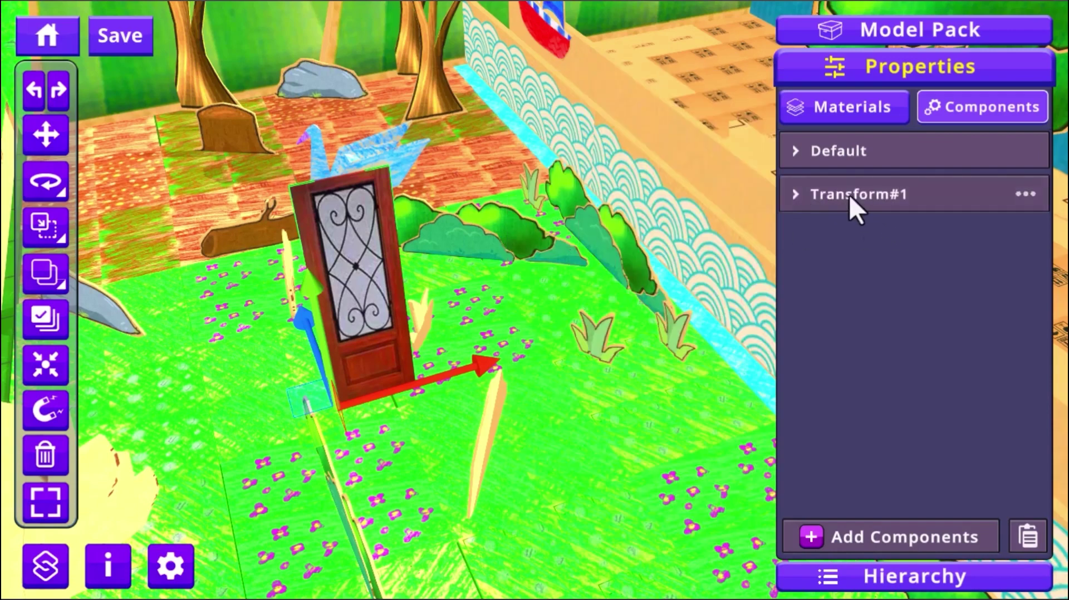
pyautogui.click(1024, 195)
pyautogui.click(952, 193)
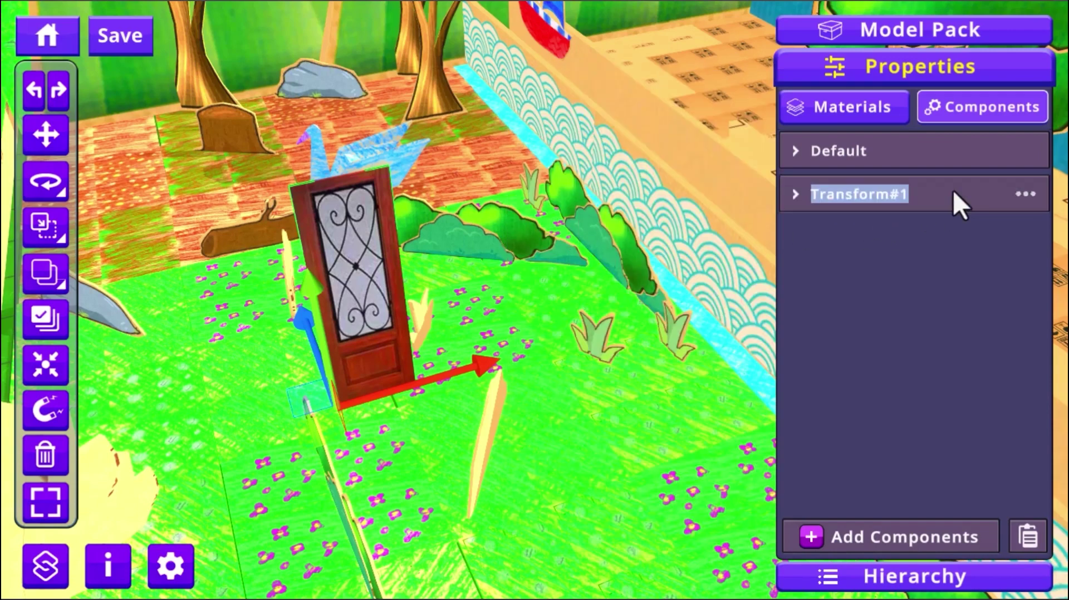
pyautogui.write('Ope')
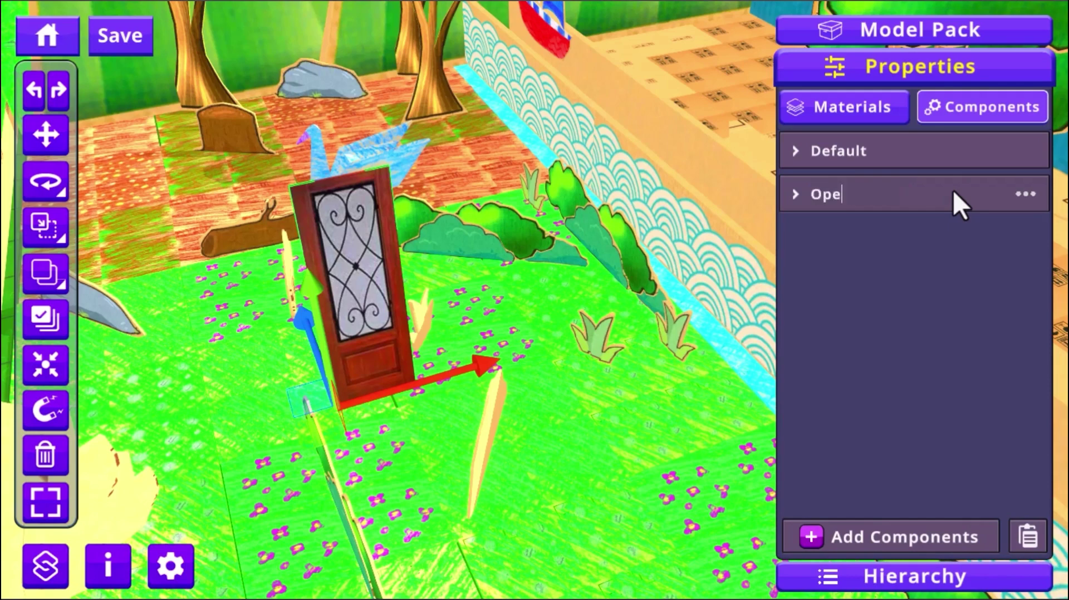
pyautogui.write('nDoor')
# Step: Add a transform key to OpenDoor and set its Add Rotation Y value to 90
pyautogui.click(803, 192)
pyautogui.click(803, 192)
pyautogui.scroll(-2, 844, 385)
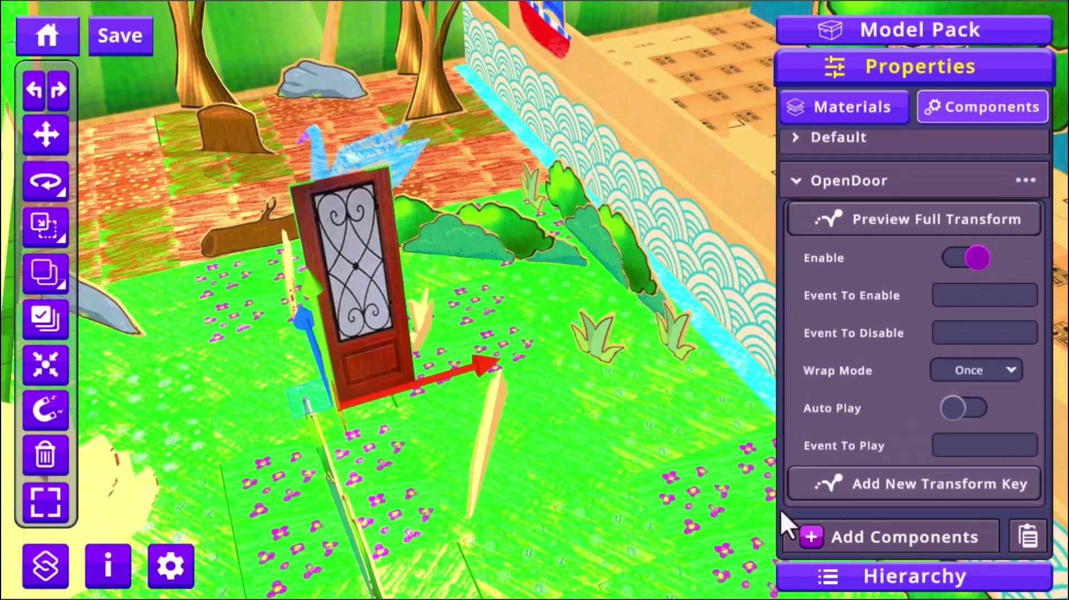
pyautogui.click(881, 484)
pyautogui.scroll(-2, 869, 362)
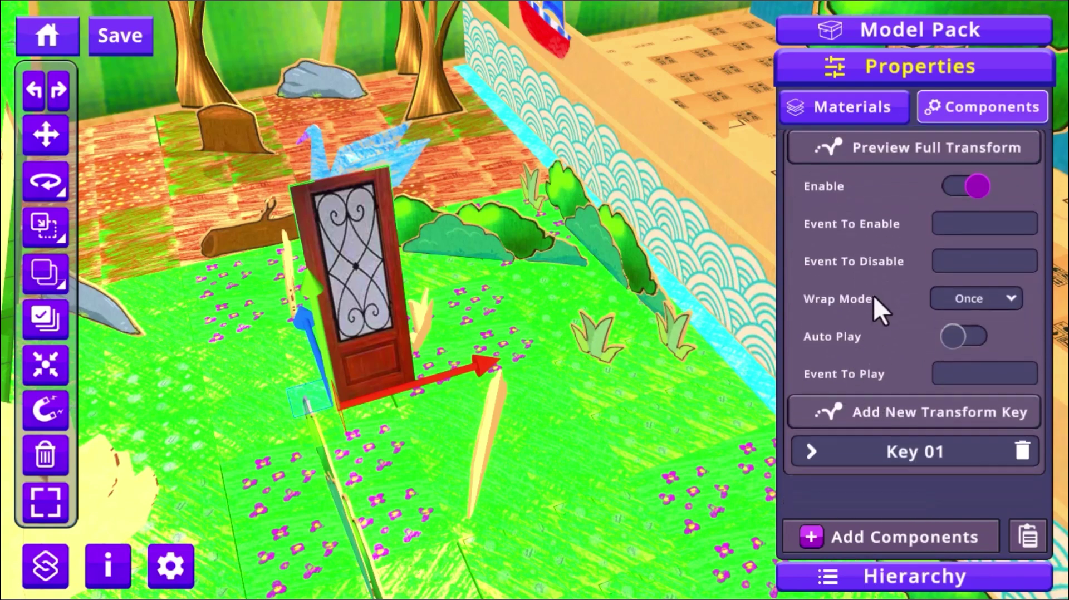
pyautogui.click(891, 485)
pyautogui.scroll(-6, 875, 442)
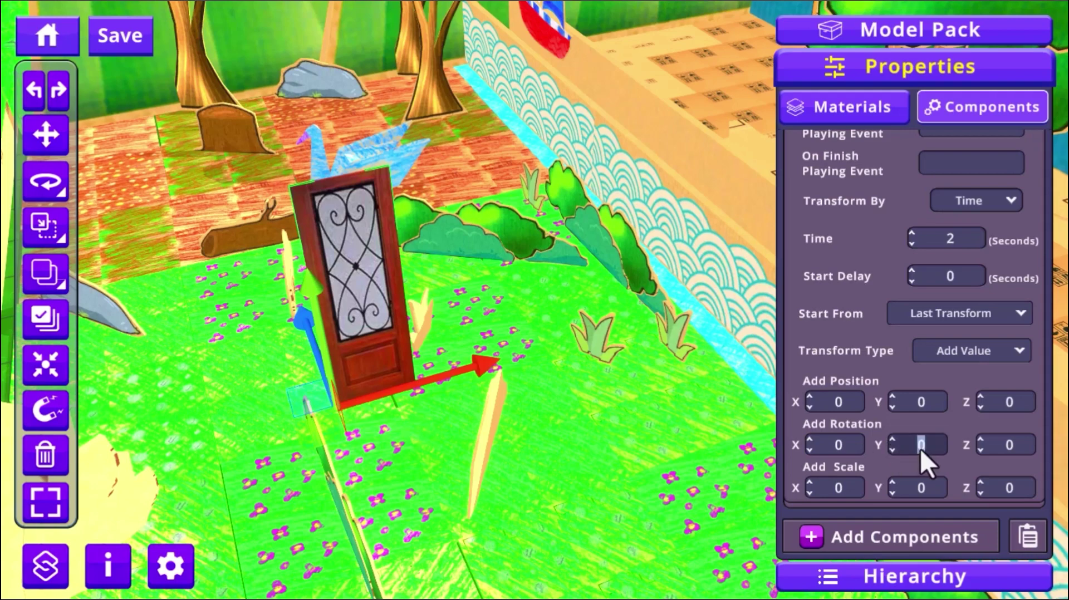
pyautogui.write('90')
# Step: Preview Key 01's door rotation, stop the preview, and collapse the key and the OpenDoor component
pyautogui.moveTo(867, 250); pyautogui.dragTo(863, 417)
pyautogui.click(885, 215)
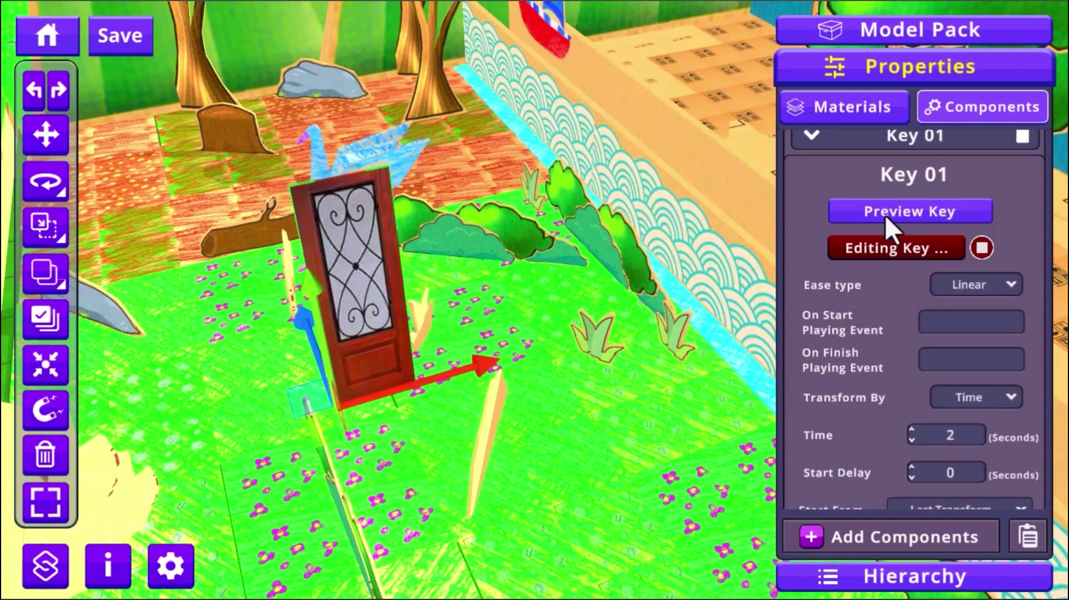
pyautogui.click(884, 215)
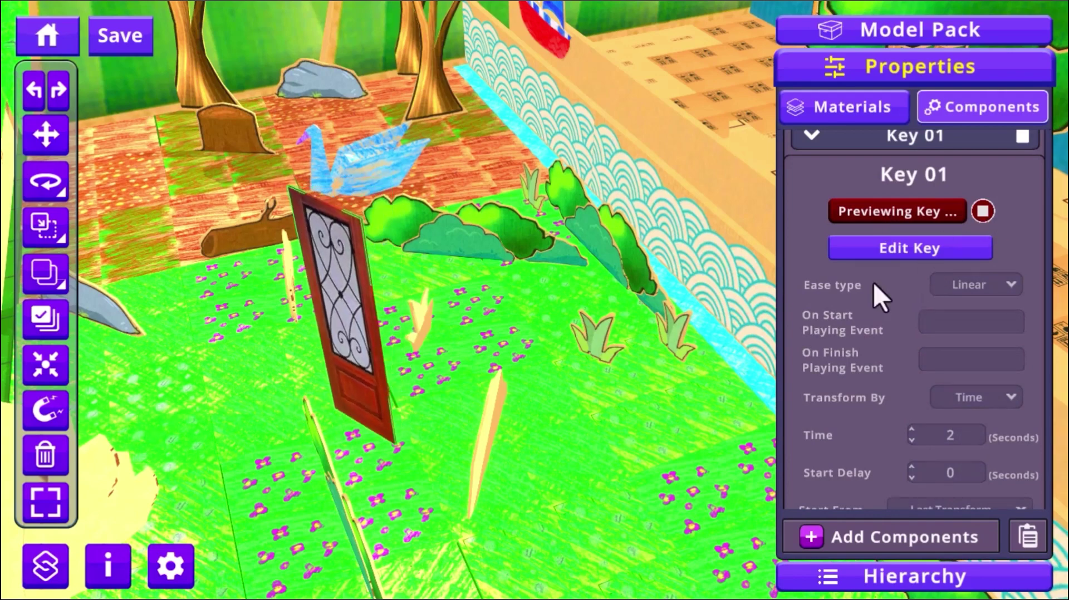
pyautogui.moveTo(819, 219); pyautogui.dragTo(831, 330)
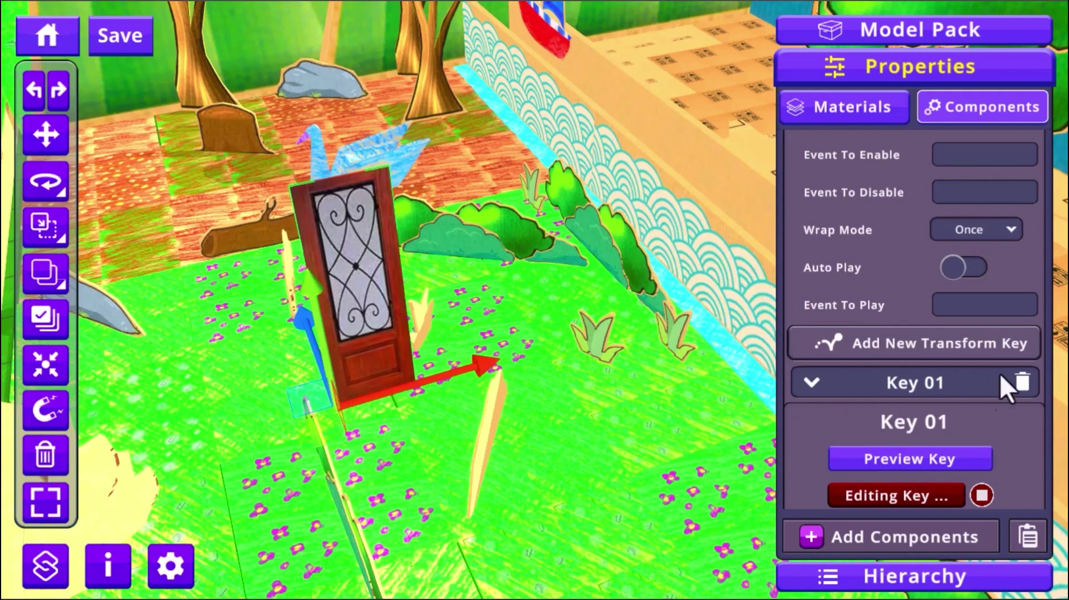
pyautogui.click(843, 386)
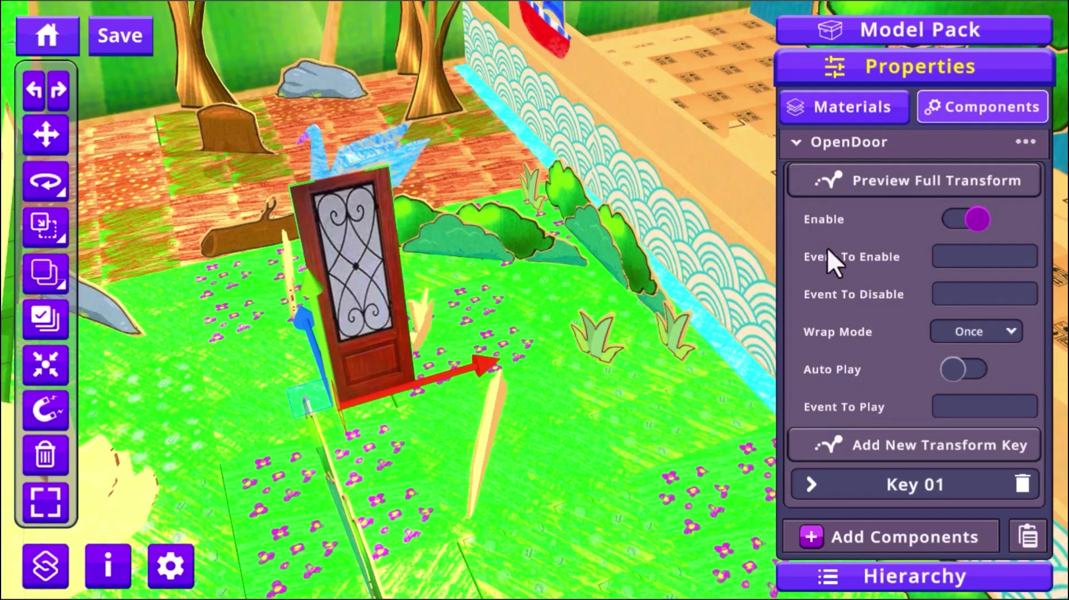
pyautogui.scroll(1, 825, 234)
pyautogui.click(813, 176)
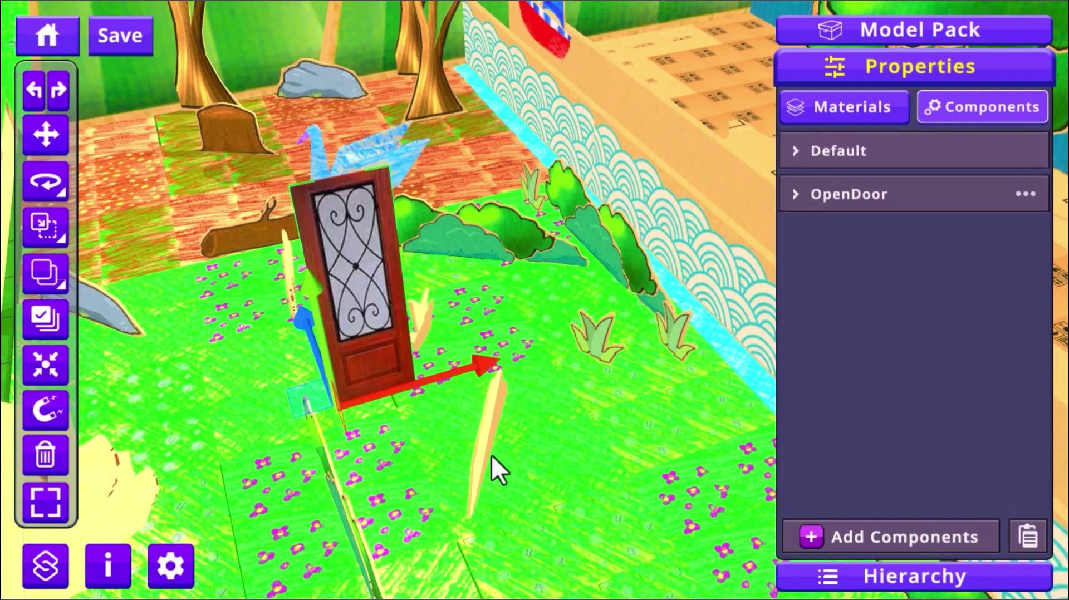
# Step: Add a Click Input component to the door and set its On Click Event to DoorOpen
pyautogui.click(882, 537)
pyautogui.click(544, 295)
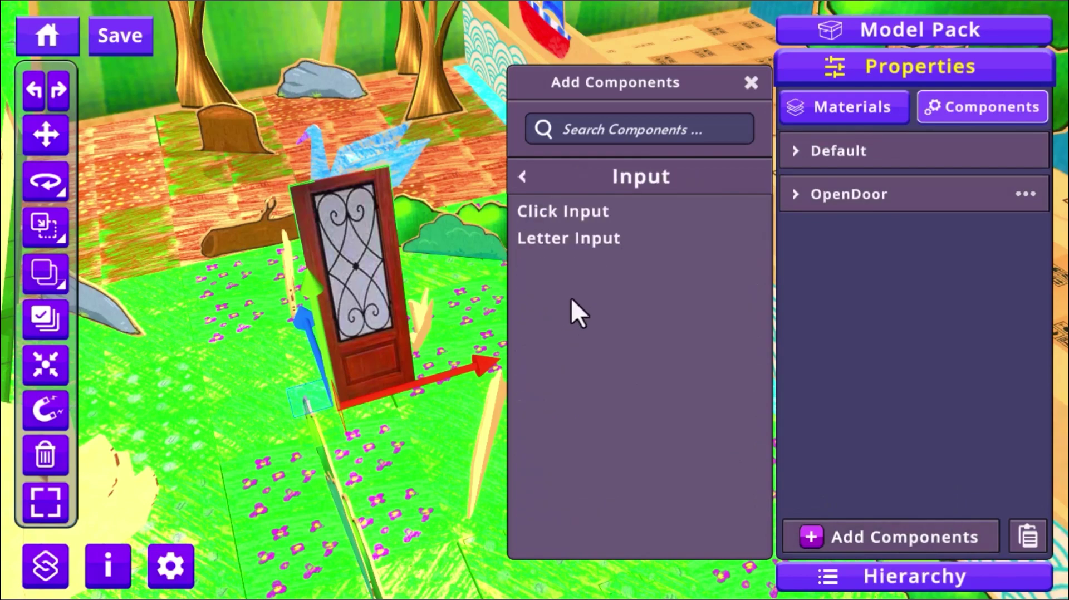
pyautogui.click(552, 213)
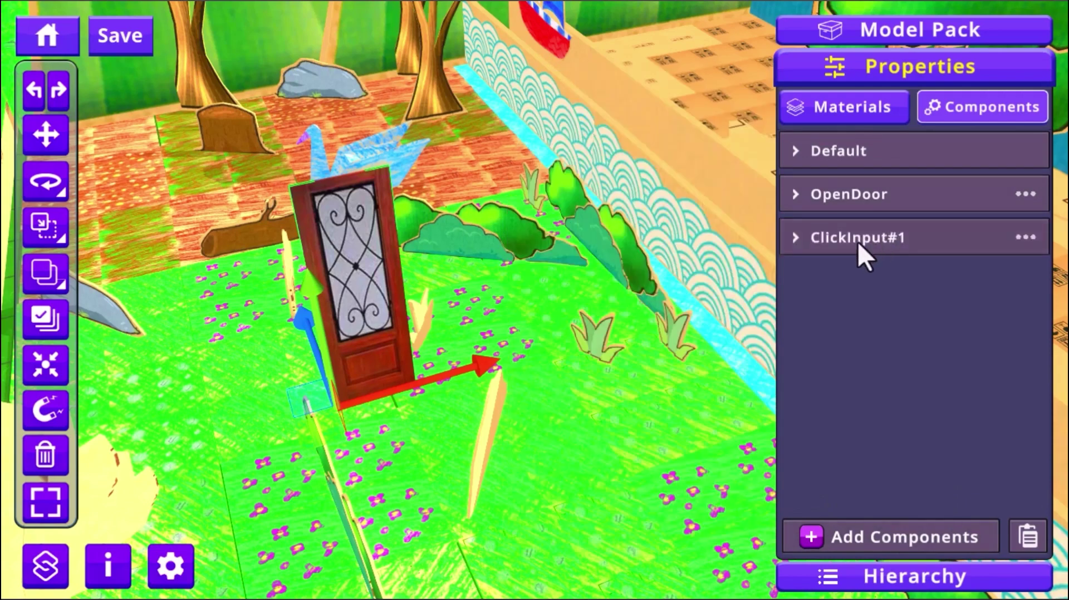
pyautogui.click(806, 240)
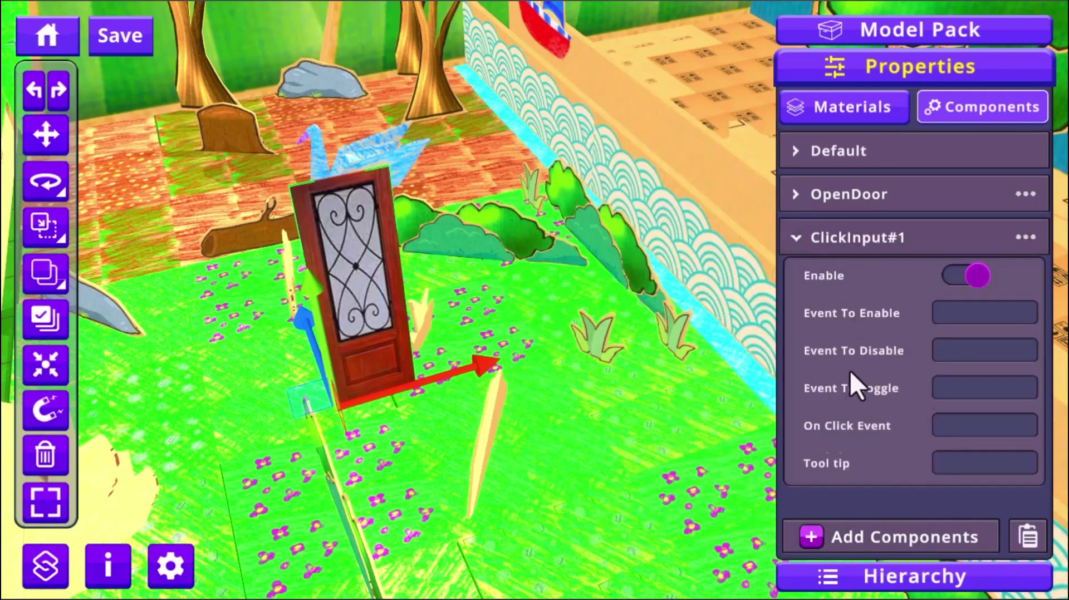
pyautogui.click(982, 433)
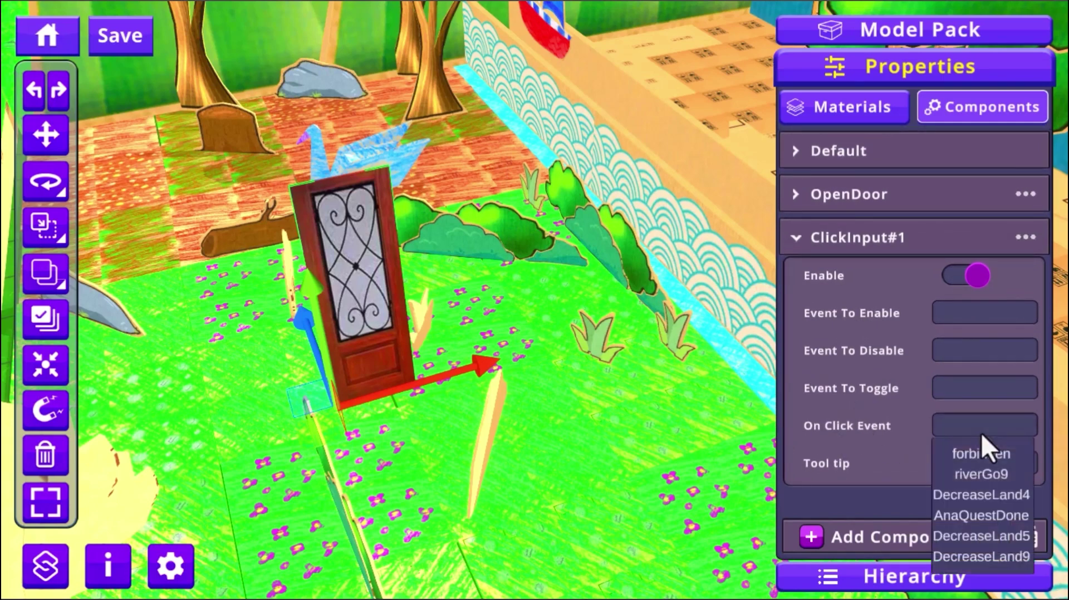
pyautogui.write('Door')
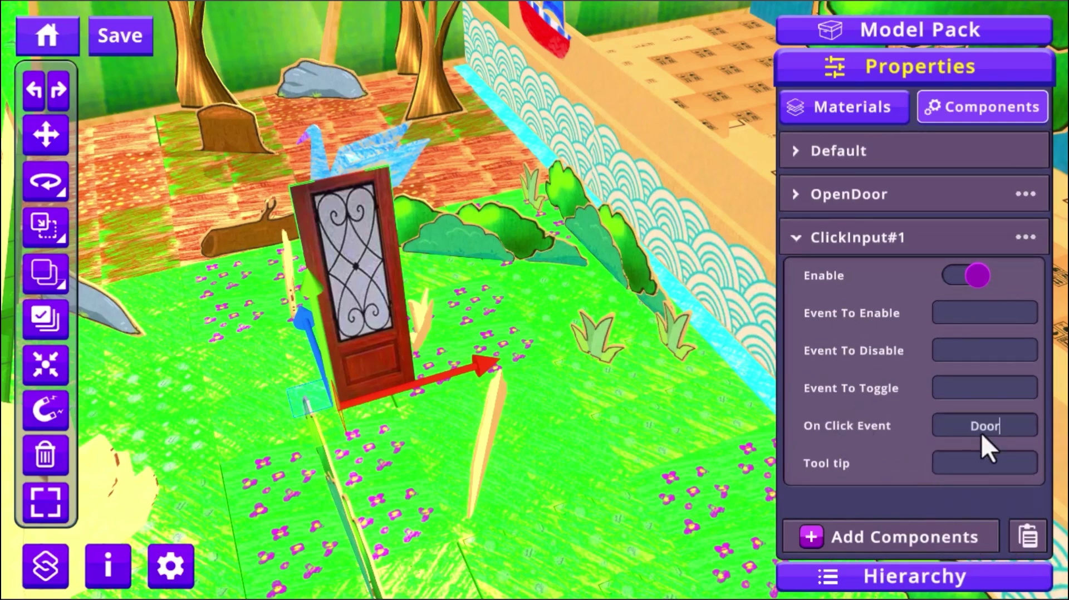
pyautogui.write('Open')
# Step: Set the OpenDoor component's Event To Play to DoorOpen
pyautogui.click(830, 192)
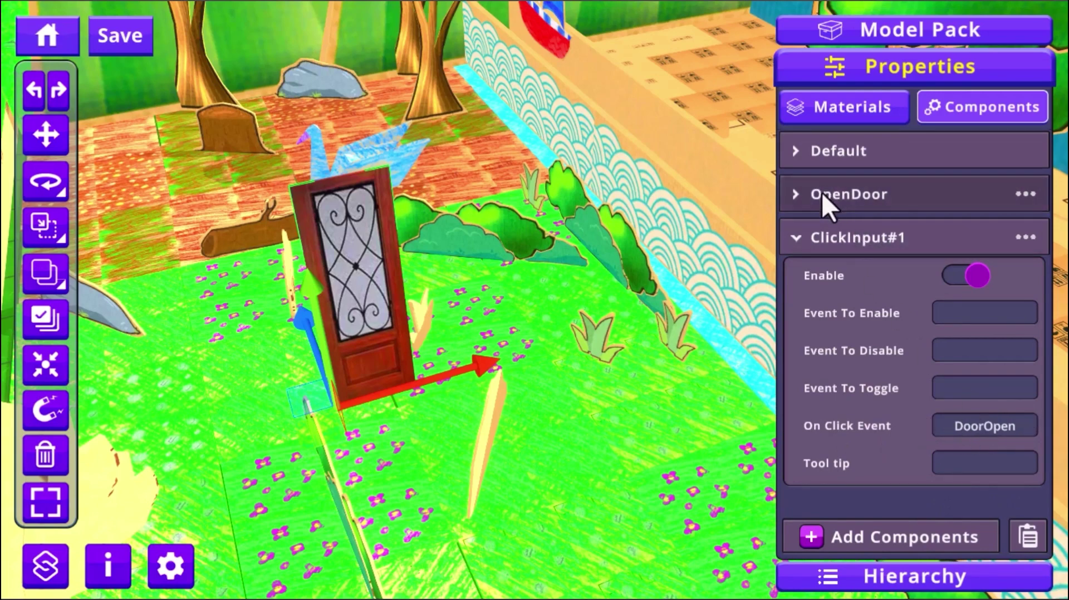
pyautogui.moveTo(873, 381); pyautogui.dragTo(870, 334)
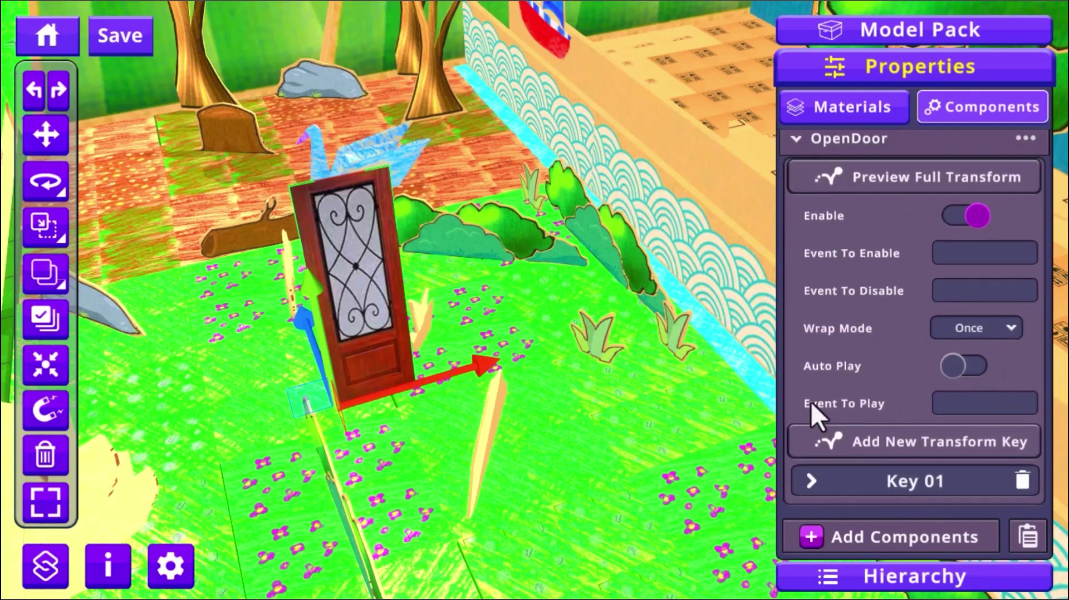
pyautogui.click(970, 402)
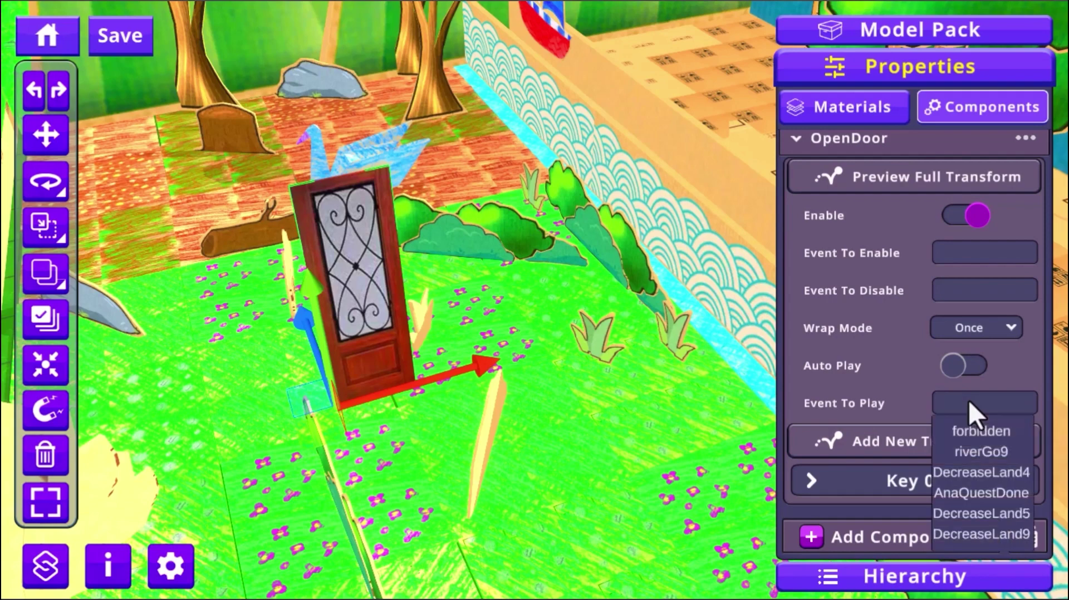
pyautogui.write('Door')
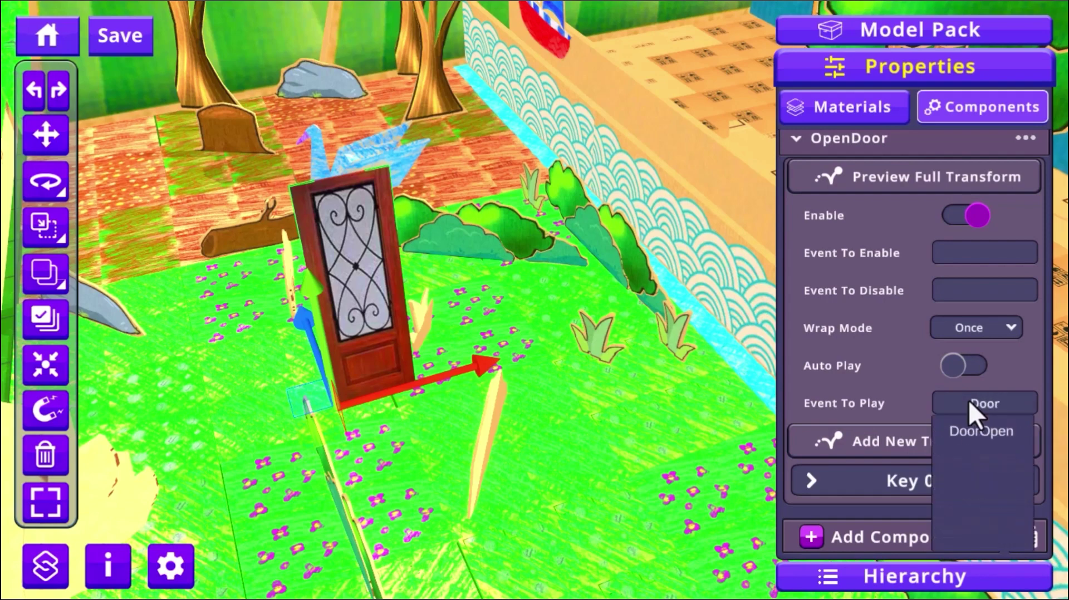
pyautogui.click(986, 435)
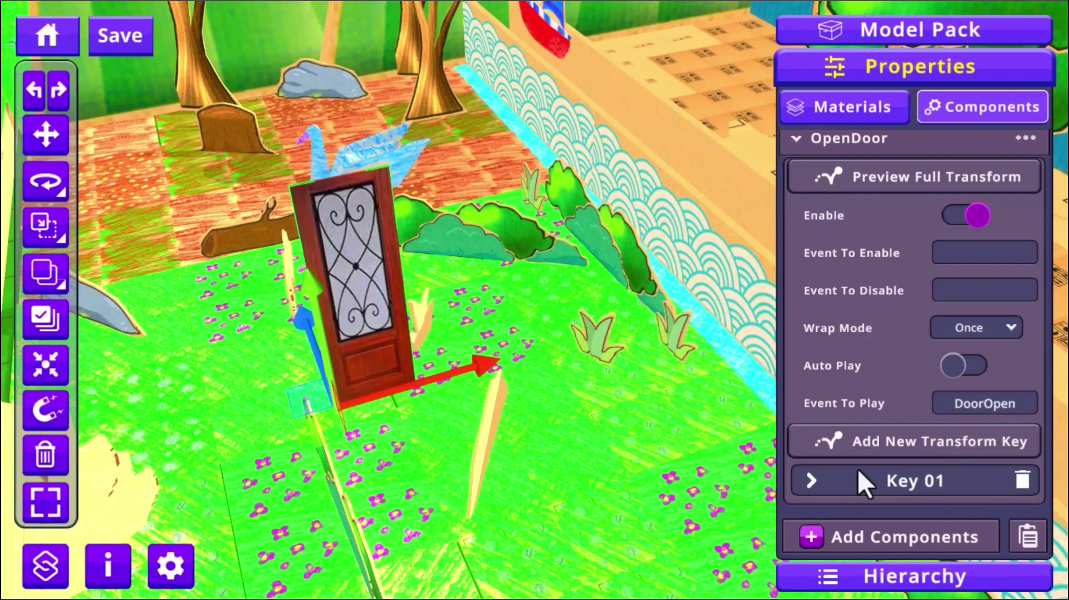
# Step: Set the Click Input component's Event To Disable to DoorOpen
pyautogui.click(838, 484)
pyautogui.scroll(-10, 845, 406)
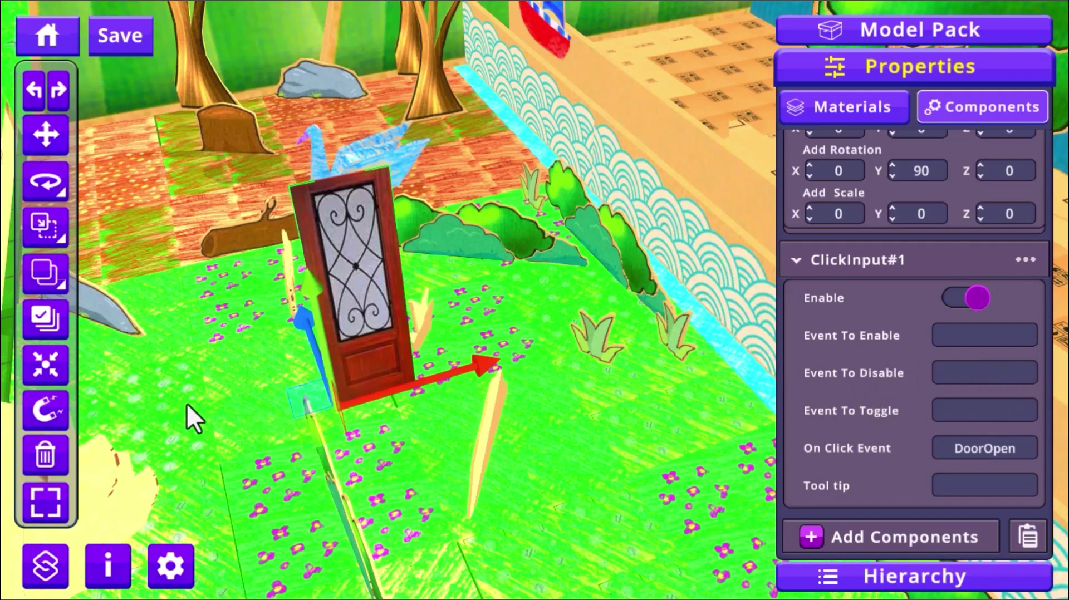
pyautogui.click(952, 374)
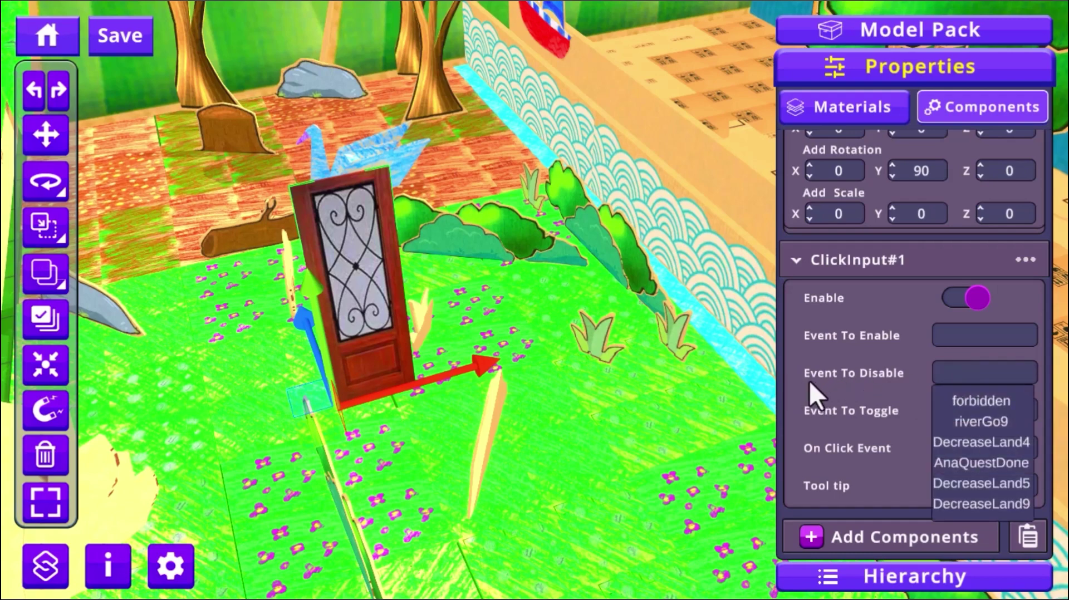
pyautogui.write('Doo')
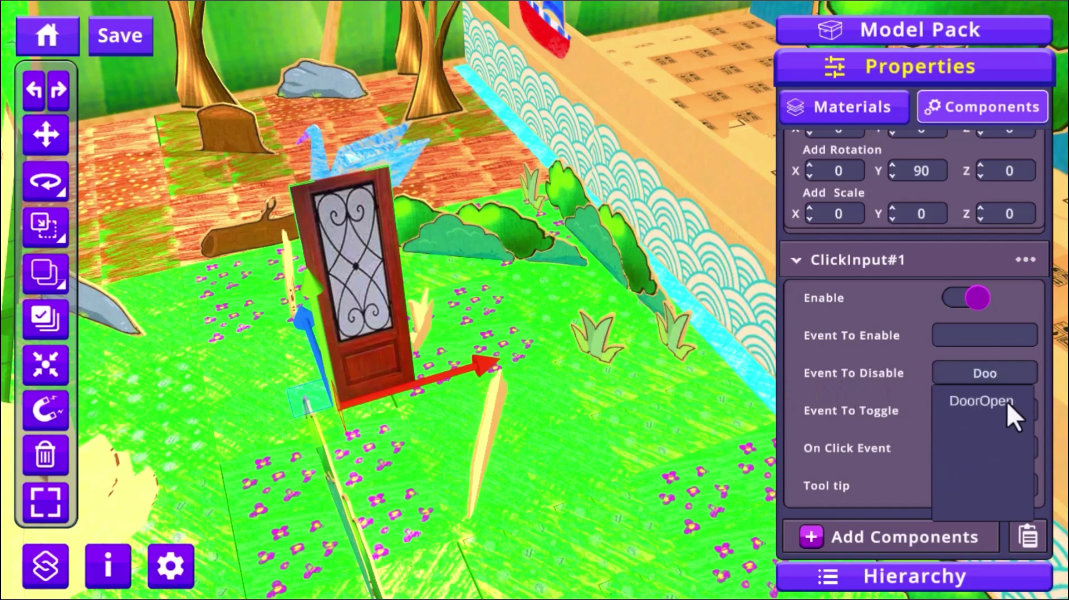
pyautogui.click(1006, 404)
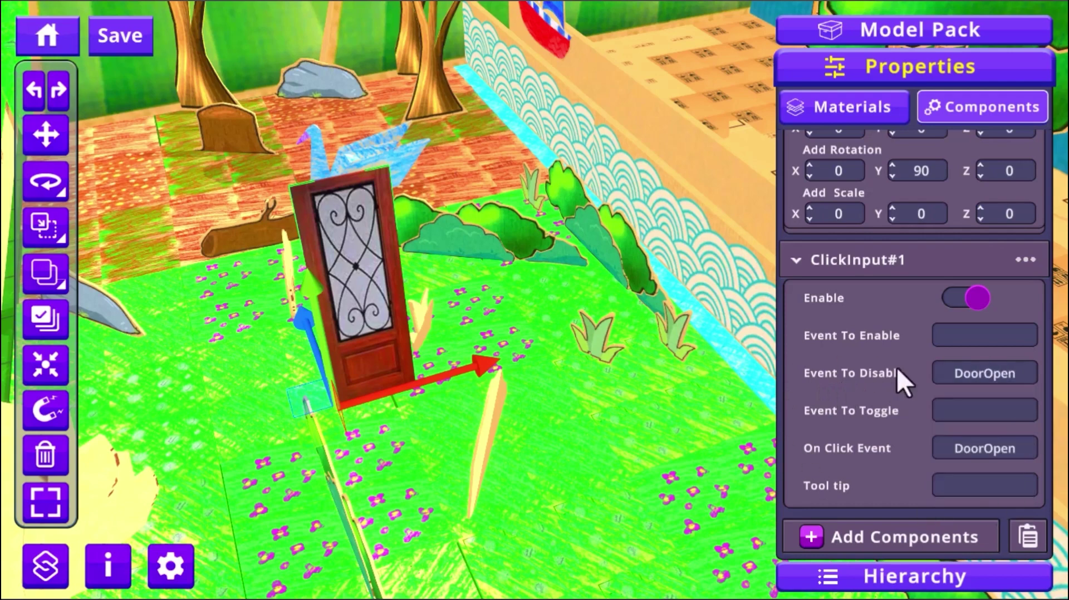
# Step: Collapse the Click Input component, Key 01 and the OpenDoor component
pyautogui.click(795, 261)
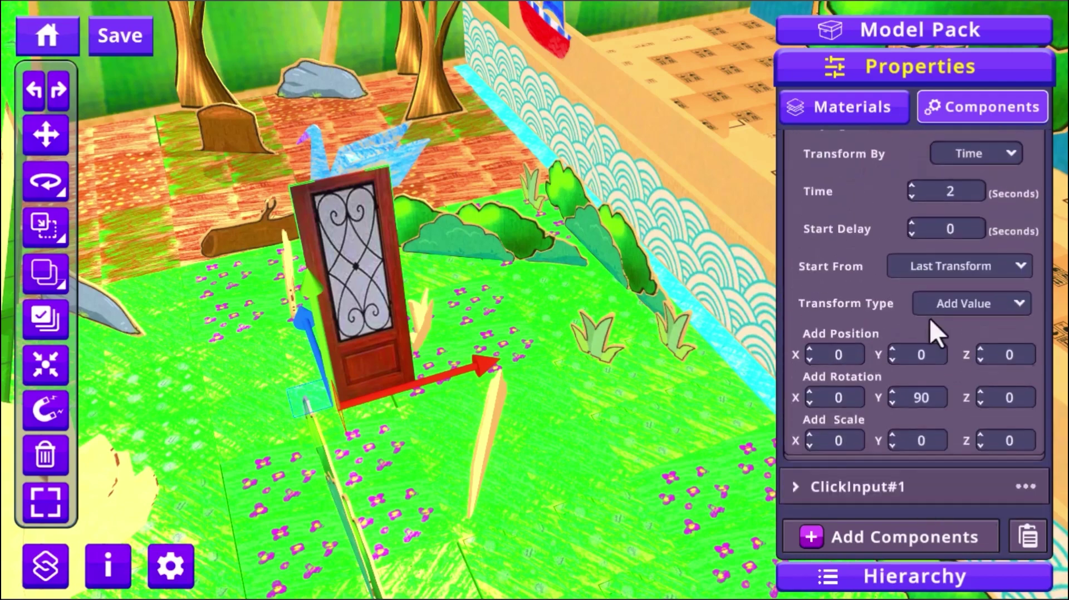
pyautogui.scroll(2, 840, 275)
pyautogui.scroll(5, 840, 276)
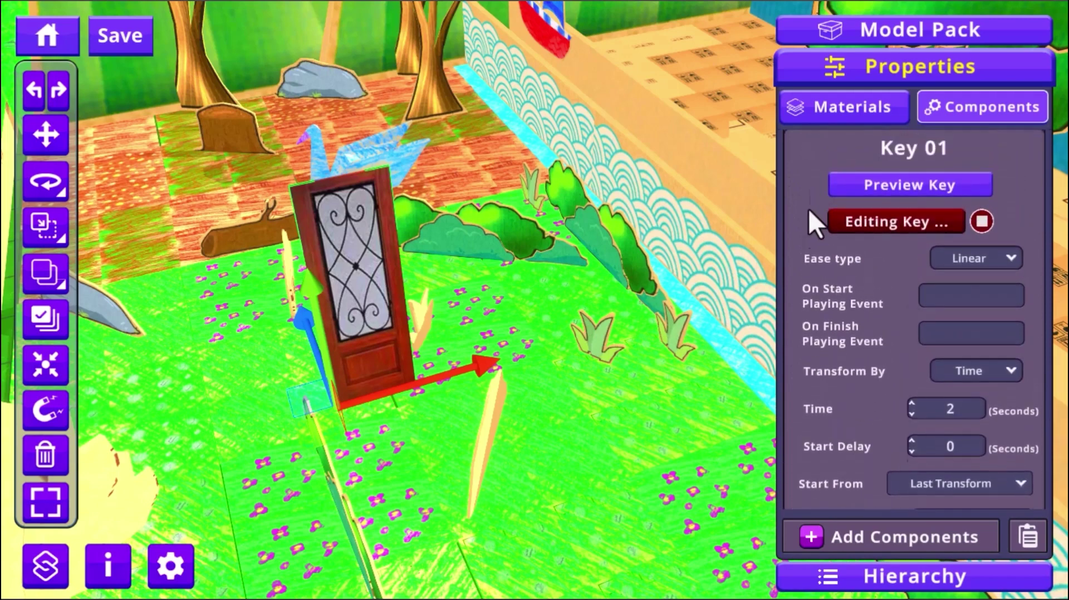
pyautogui.click(815, 277)
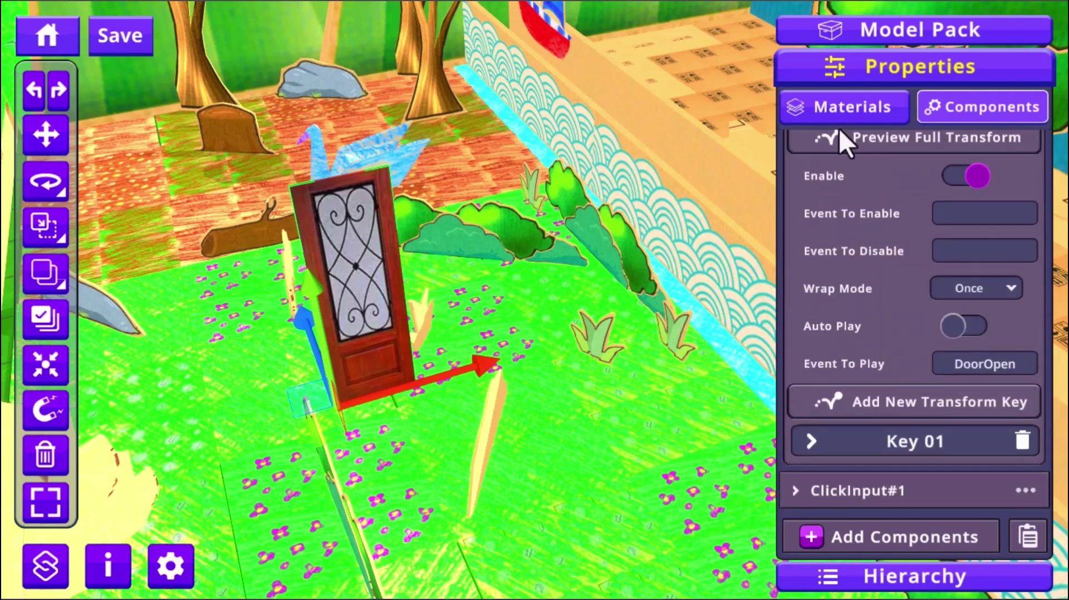
pyautogui.scroll(3, 834, 251)
pyautogui.scroll(-3, 861, 283)
pyautogui.scroll(3, 830, 294)
pyautogui.click(814, 196)
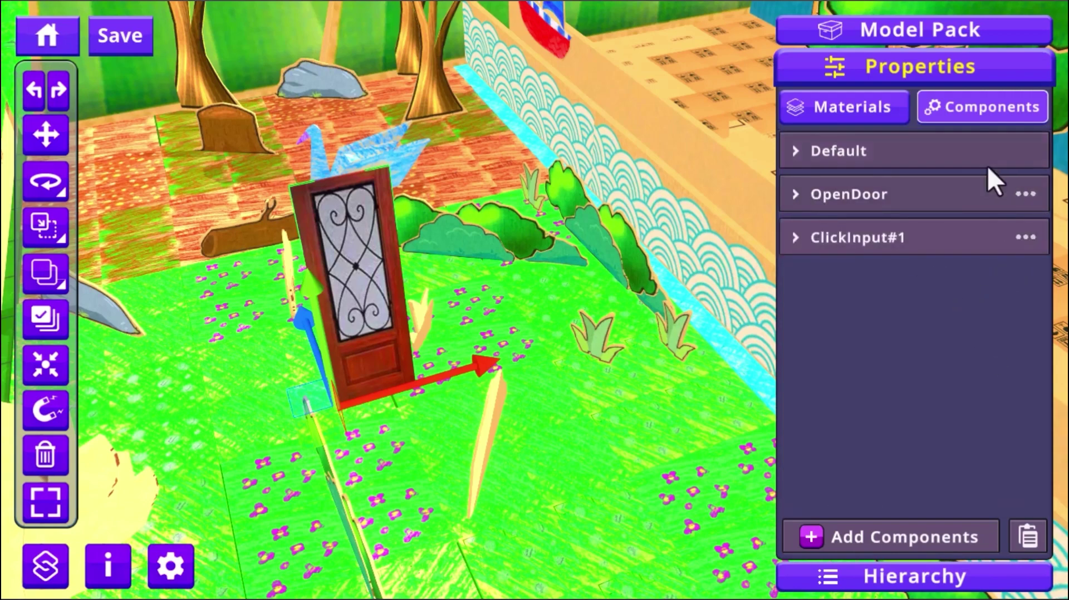
# Step: Duplicate the door's OpenDoor component by copying and pasting it, and rename the copy CloseDoor
pyautogui.click(1026, 194)
pyautogui.click(912, 196)
pyautogui.click(1028, 548)
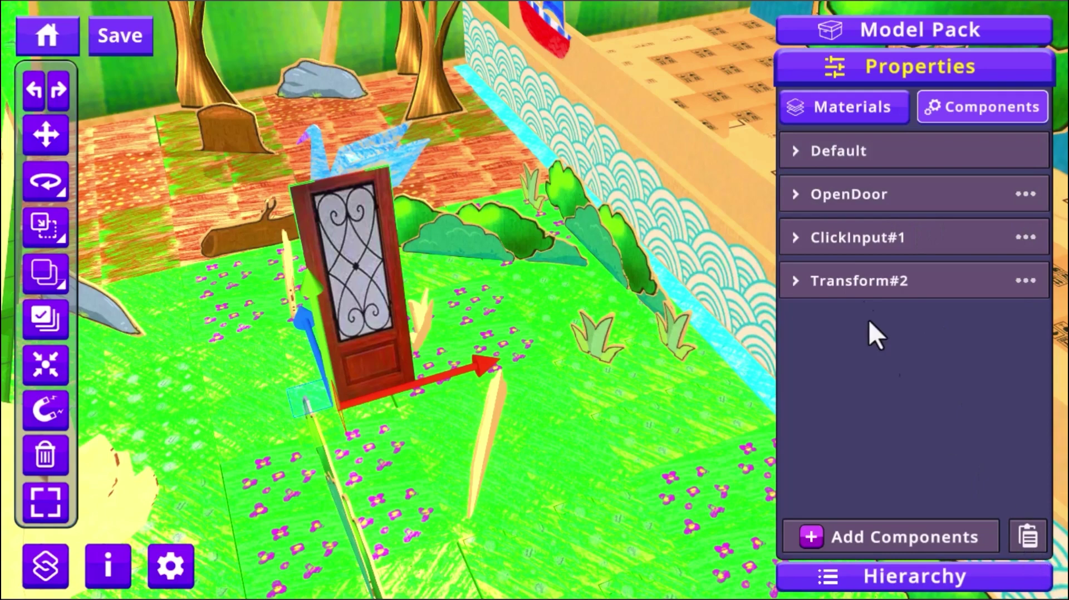
pyautogui.click(1026, 281)
pyautogui.click(951, 282)
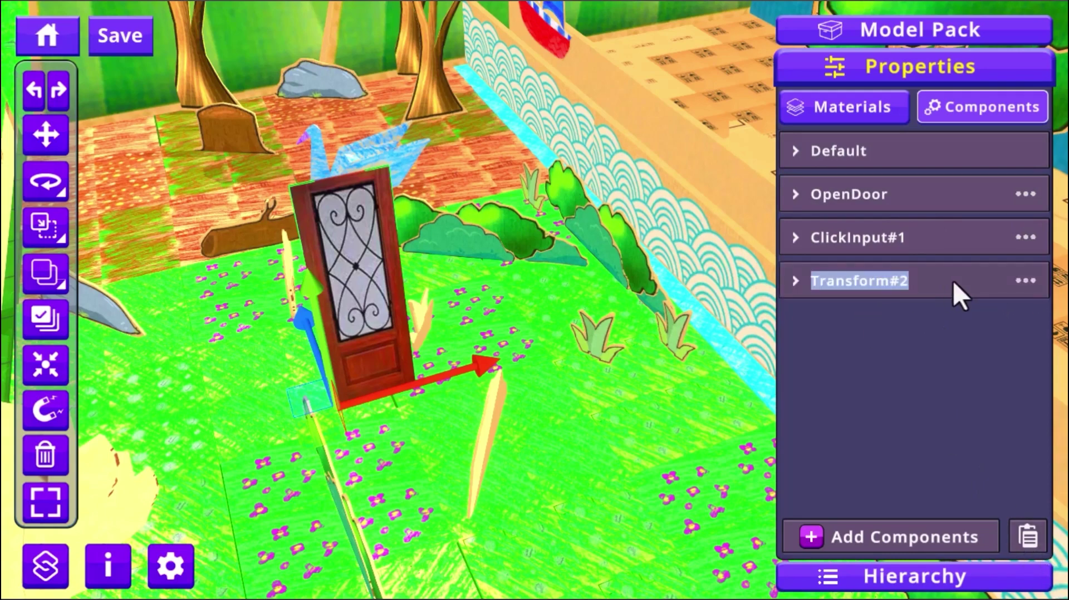
pyautogui.write('Close')
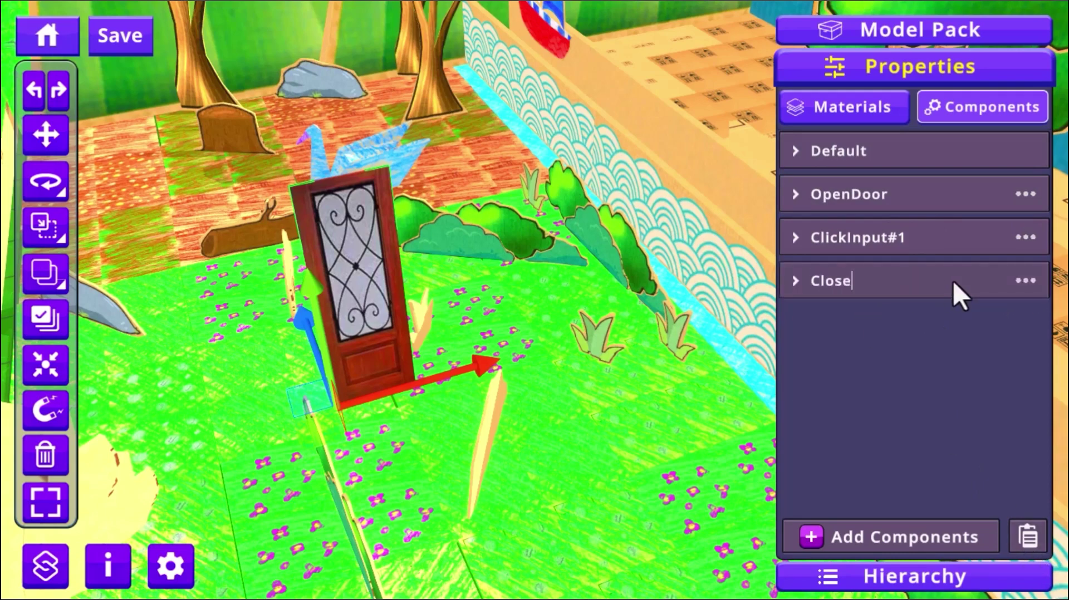
pyautogui.write('Door')
# Step: Set the Y value of Add Rotation in CloseDoor's Key 01 to -90
pyautogui.click(795, 281)
pyautogui.scroll(-3, 878, 390)
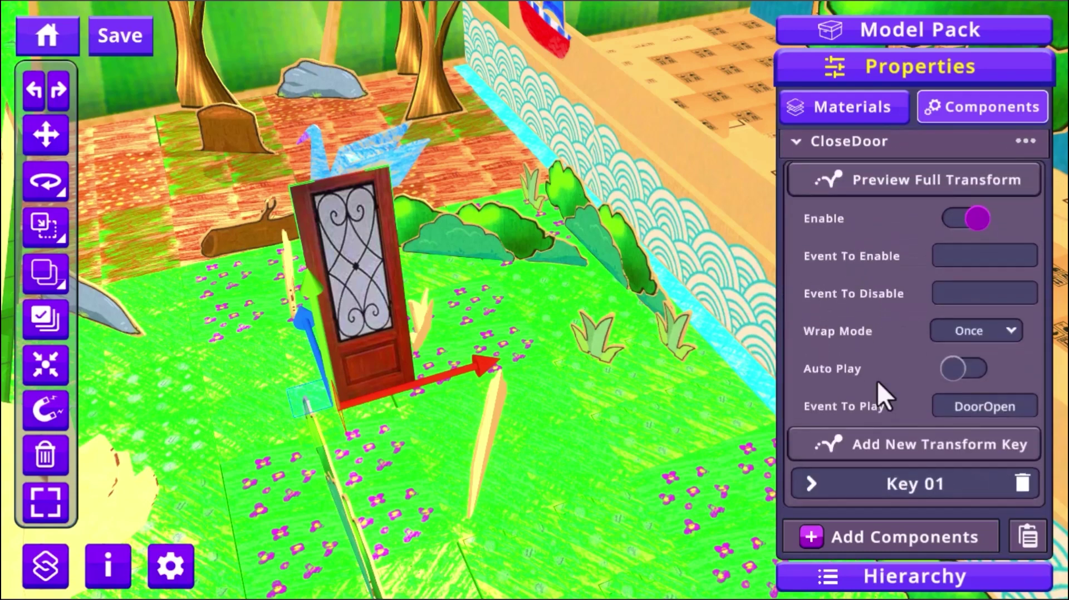
pyautogui.click(853, 490)
pyautogui.scroll(-10, 890, 332)
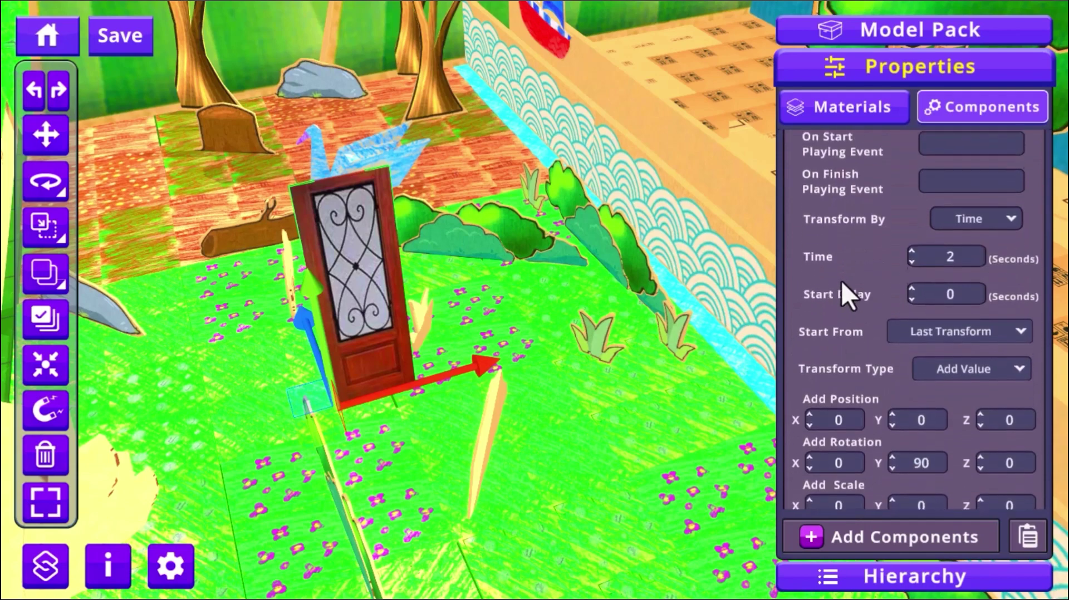
pyautogui.scroll(-2, 869, 345)
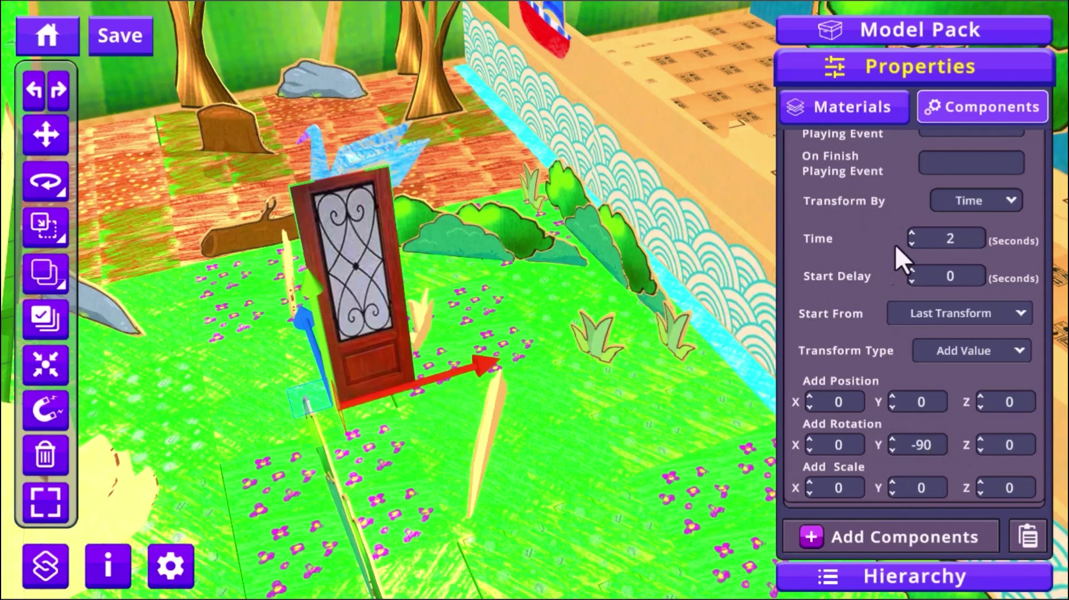
# Step: Set the CloseDoor component's Event To Play to CloseDoor and collapse the component
pyautogui.scroll(10, 869, 278)
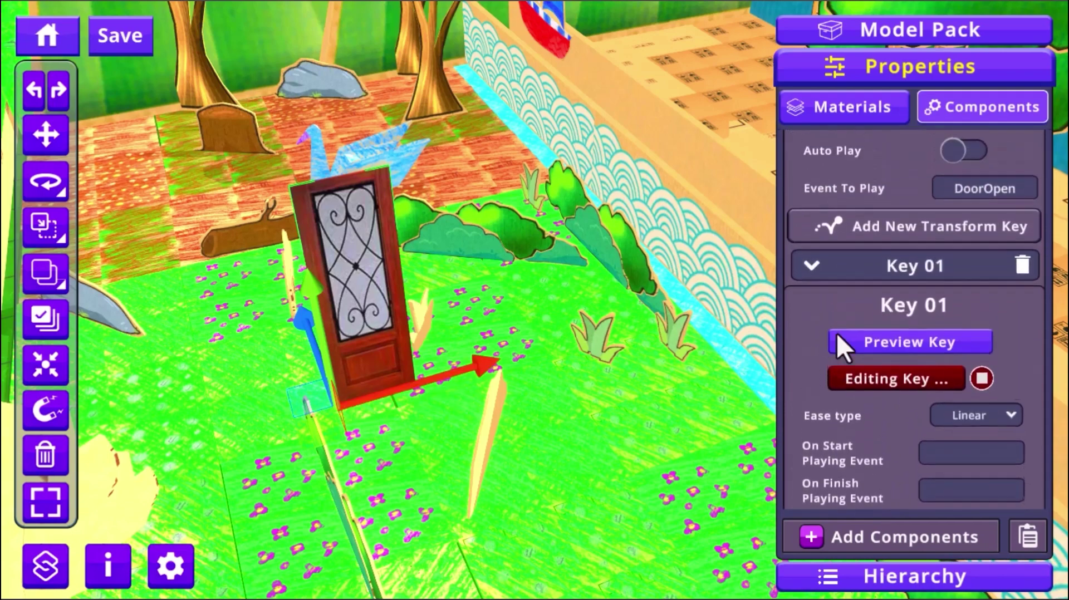
pyautogui.scroll(4, 969, 341)
pyautogui.click(986, 351)
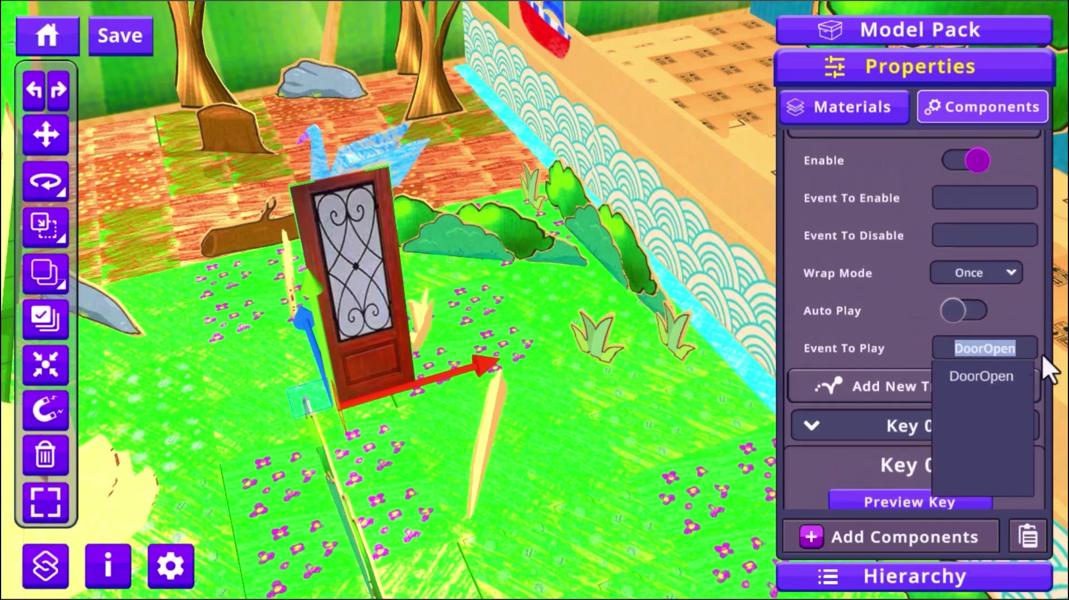
pyautogui.write('Clo')
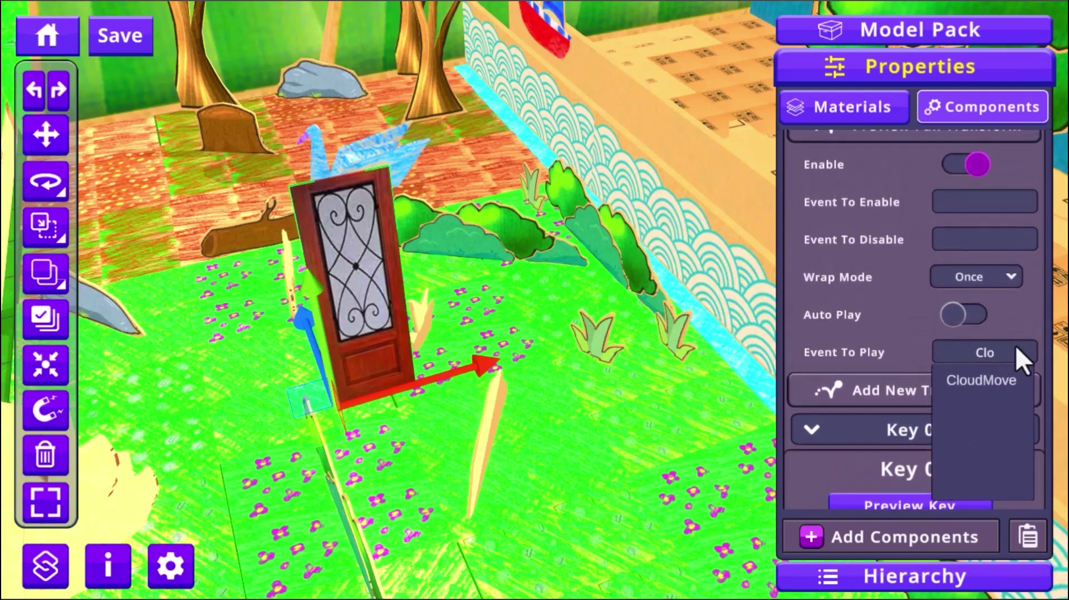
pyautogui.write('seDoor')
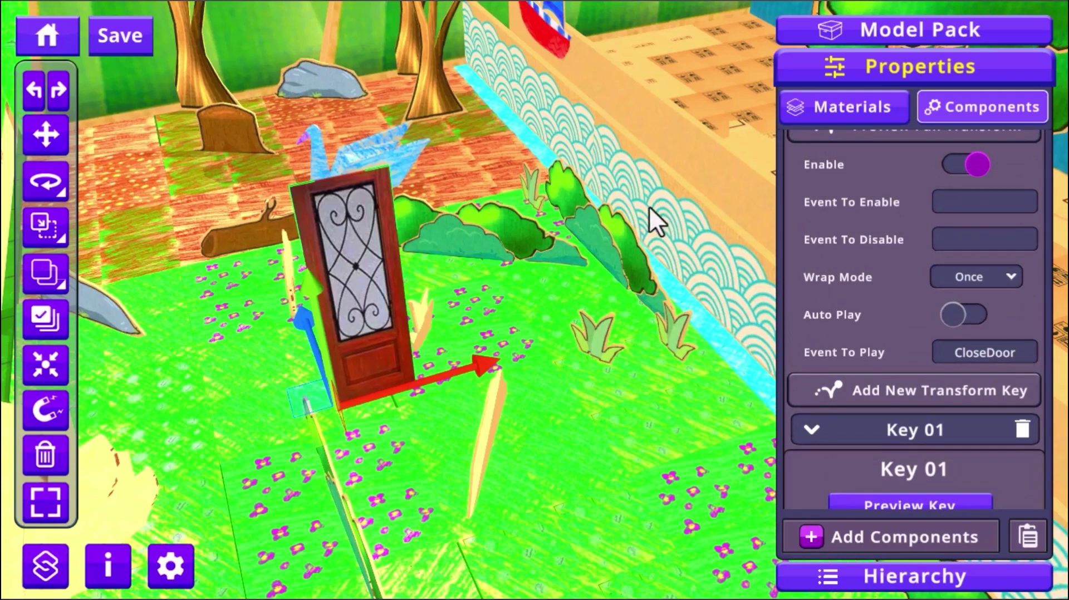
pyautogui.scroll(1, 834, 241)
pyautogui.scroll(4, 819, 228)
pyautogui.click(812, 244)
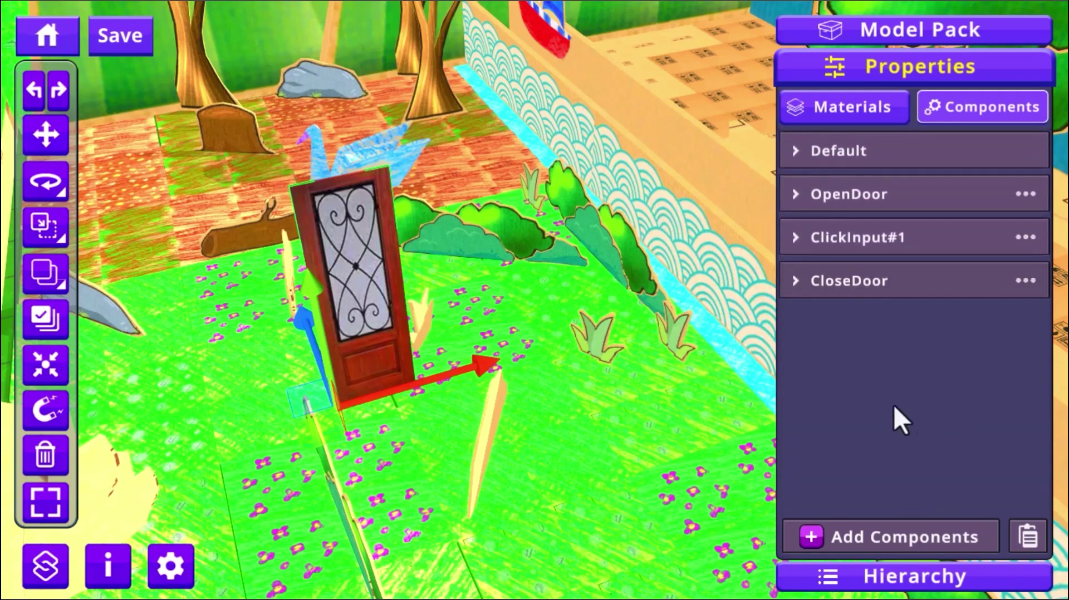
# Step: Add a second Click Input component to the door and expand its settings
pyautogui.click(906, 539)
pyautogui.click(566, 293)
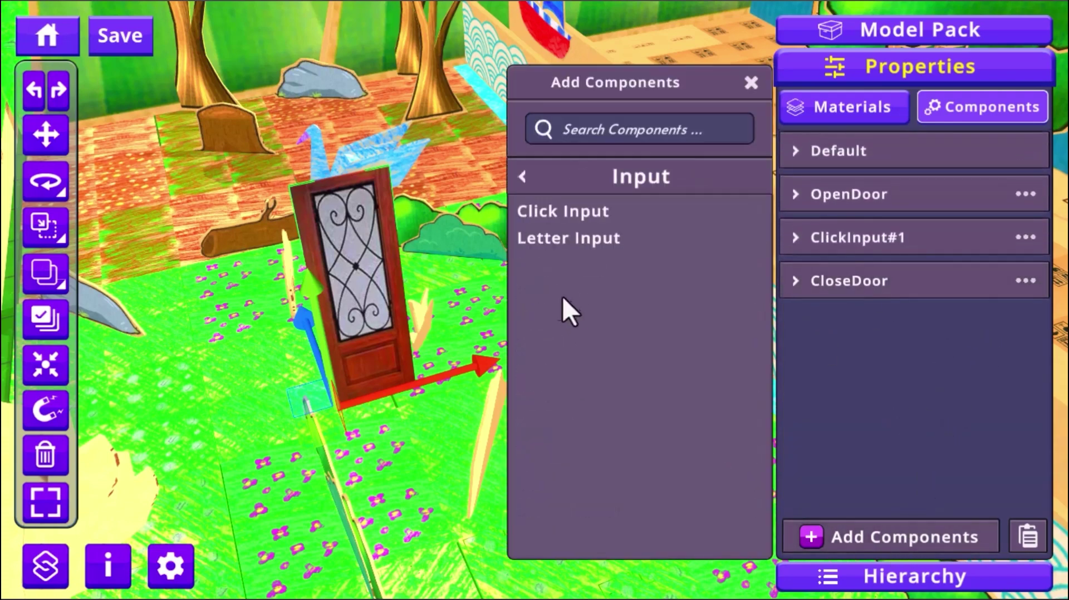
pyautogui.click(576, 218)
pyautogui.click(803, 324)
pyautogui.scroll(-1, 840, 390)
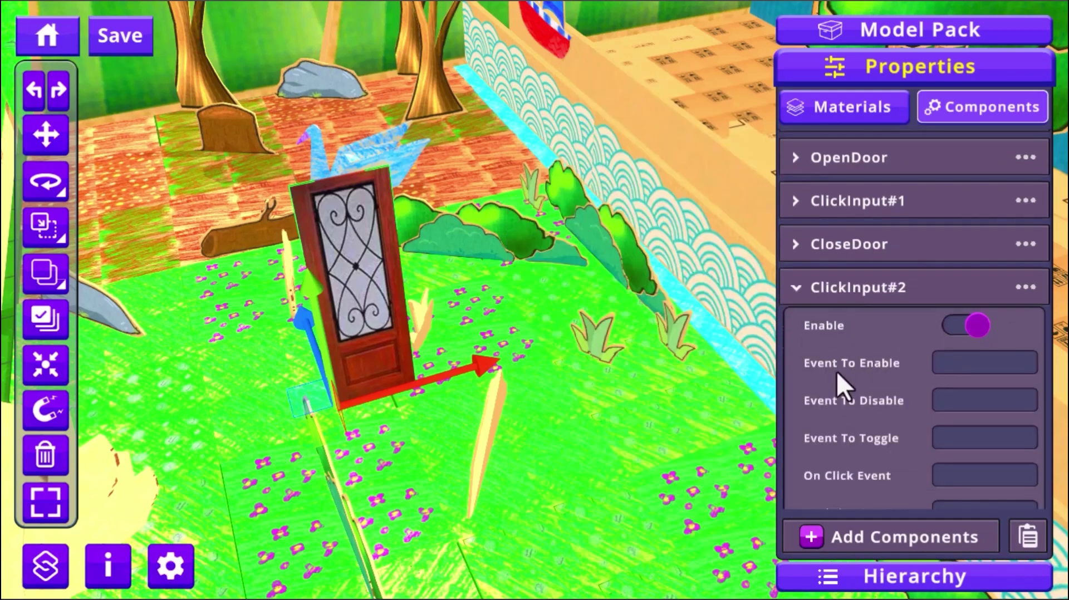
# Step: Copy the DoorOpen event name from ClickInput#1 into ClickInput#2's Event To Enable, and switch off ClickInput#2's Enable option
pyautogui.click(846, 206)
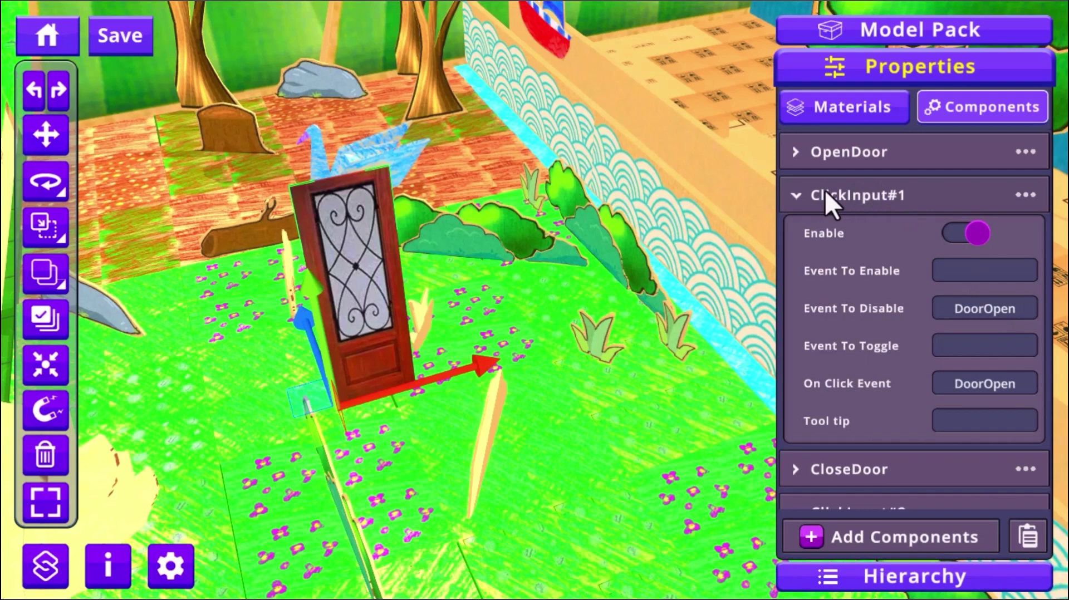
pyautogui.click(992, 310)
pyautogui.hotkey('ctrl', 'c')
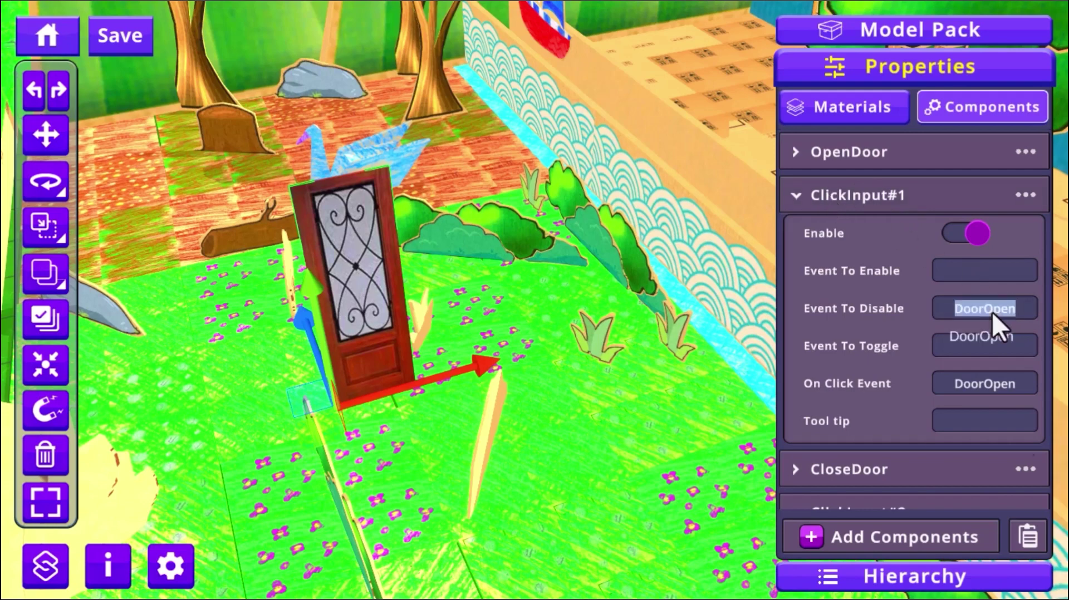
pyautogui.click(829, 194)
pyautogui.scroll(-1, 795, 293)
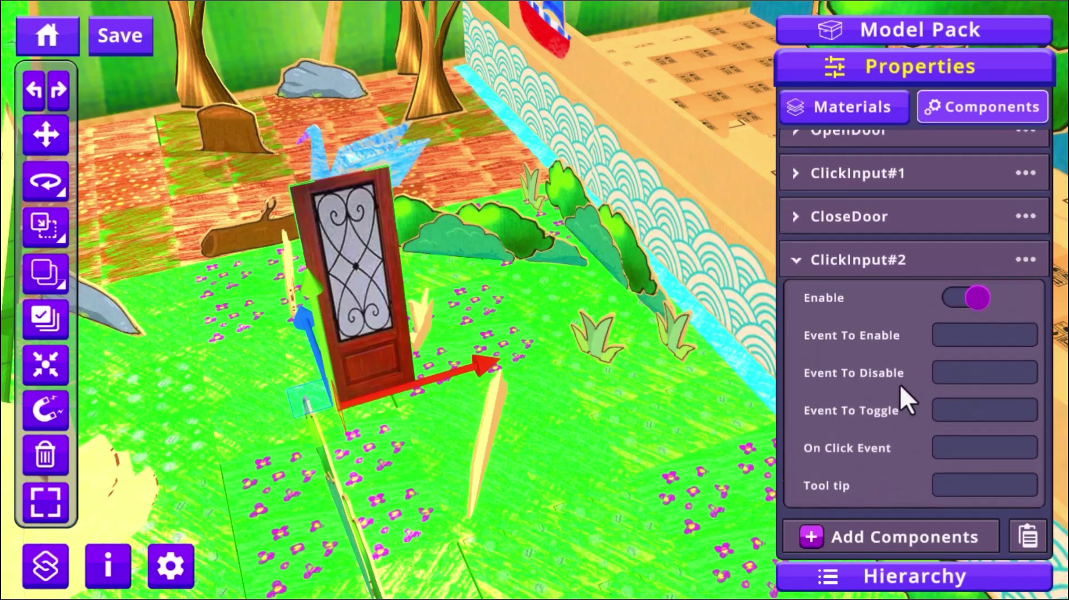
pyautogui.click(954, 332)
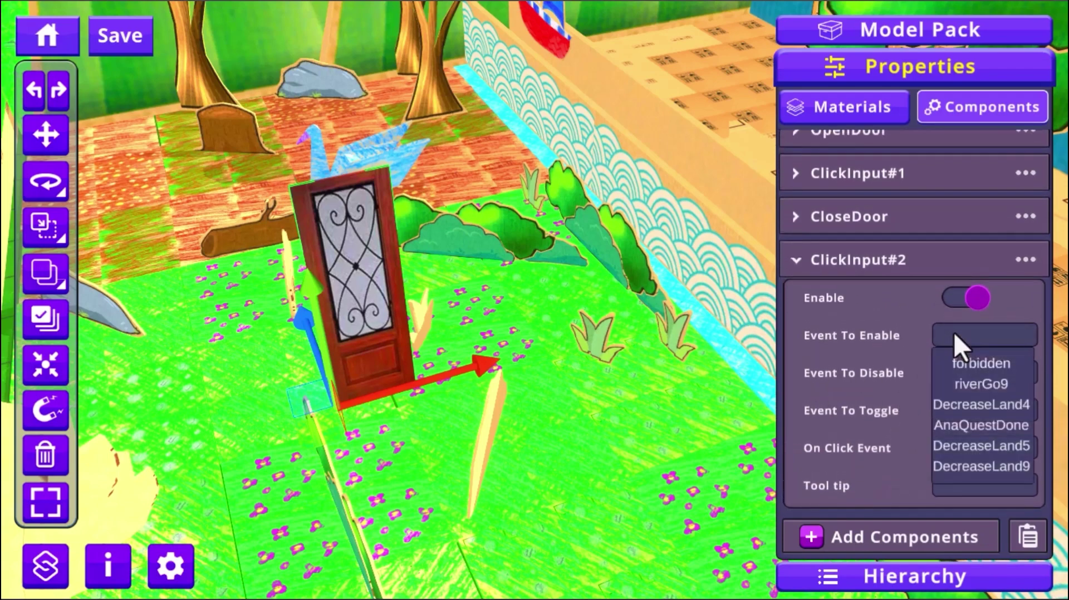
pyautogui.hotkey('ctrl', 'v')
pyautogui.click(964, 298)
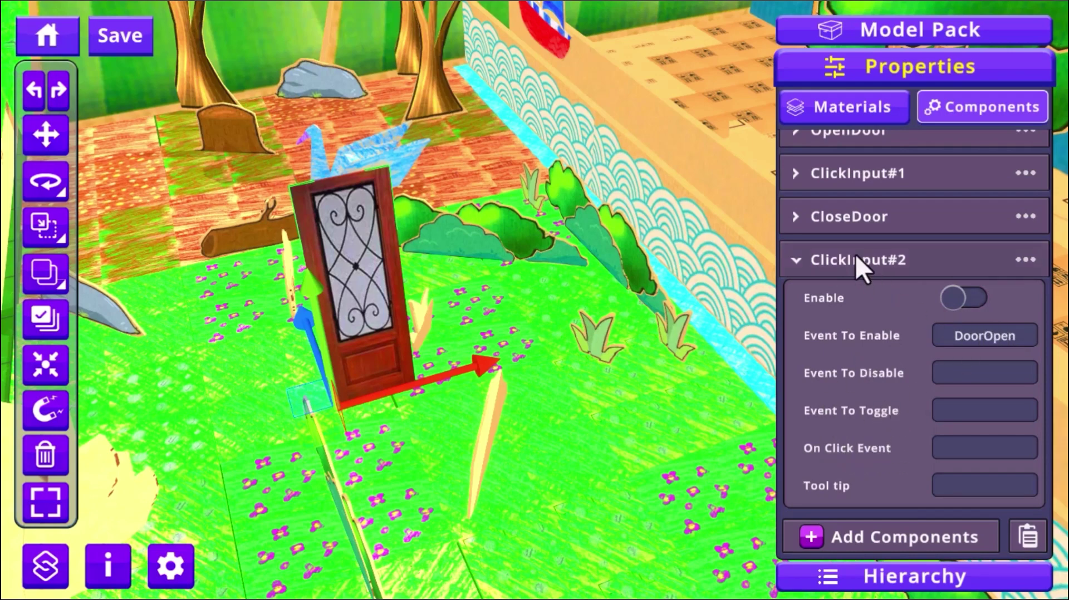
# Step: Set ClickInput#2's On Click Event and Event To Disable to CloseDoor
pyautogui.click(962, 448)
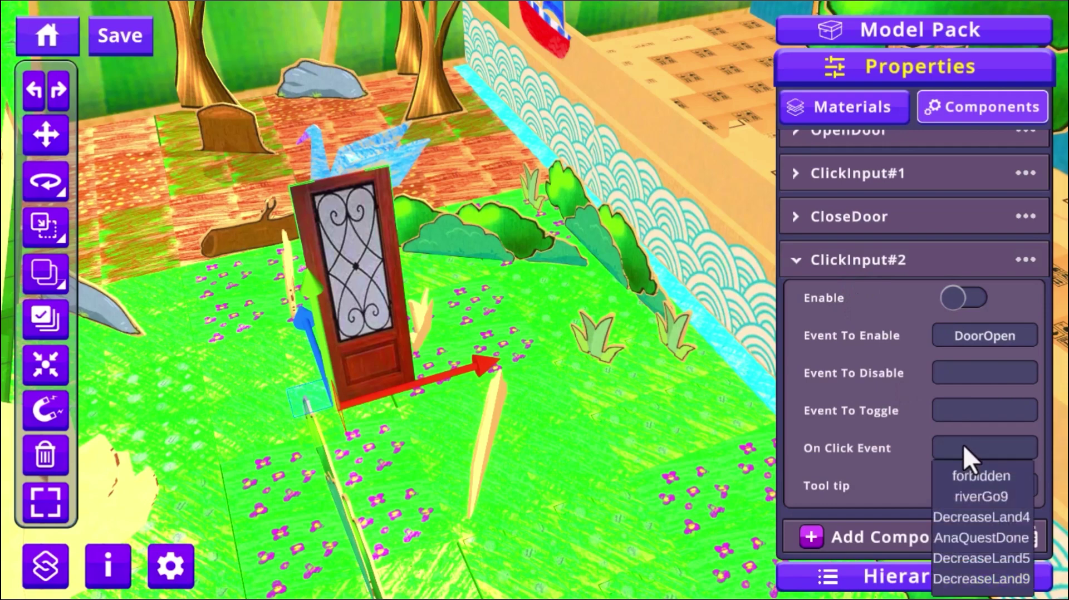
pyautogui.write('Clos')
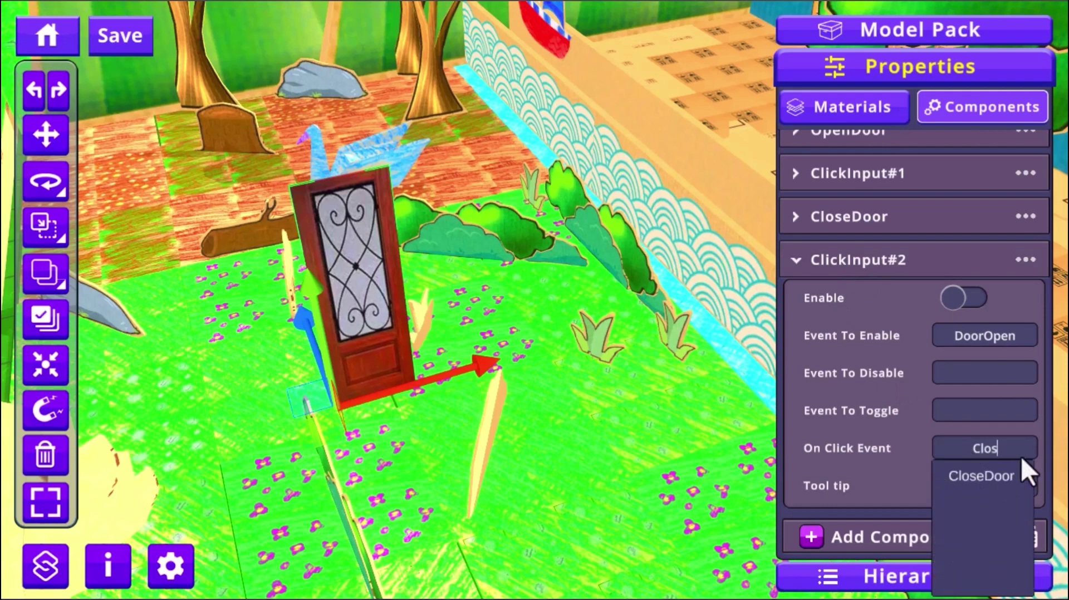
pyautogui.click(985, 478)
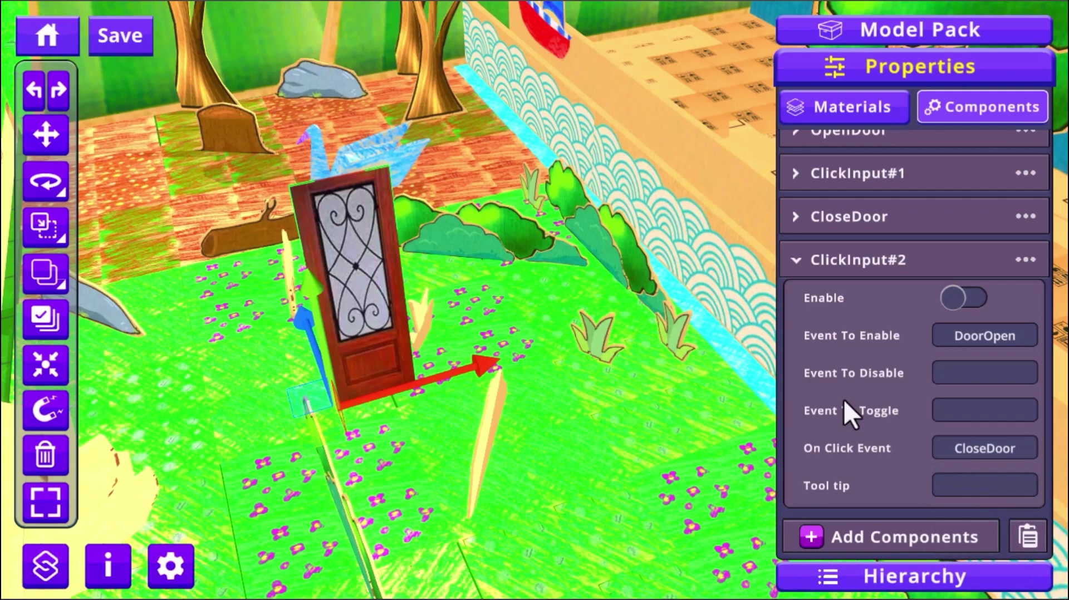
pyautogui.click(995, 453)
pyautogui.hotkey('ctrl', 'c')
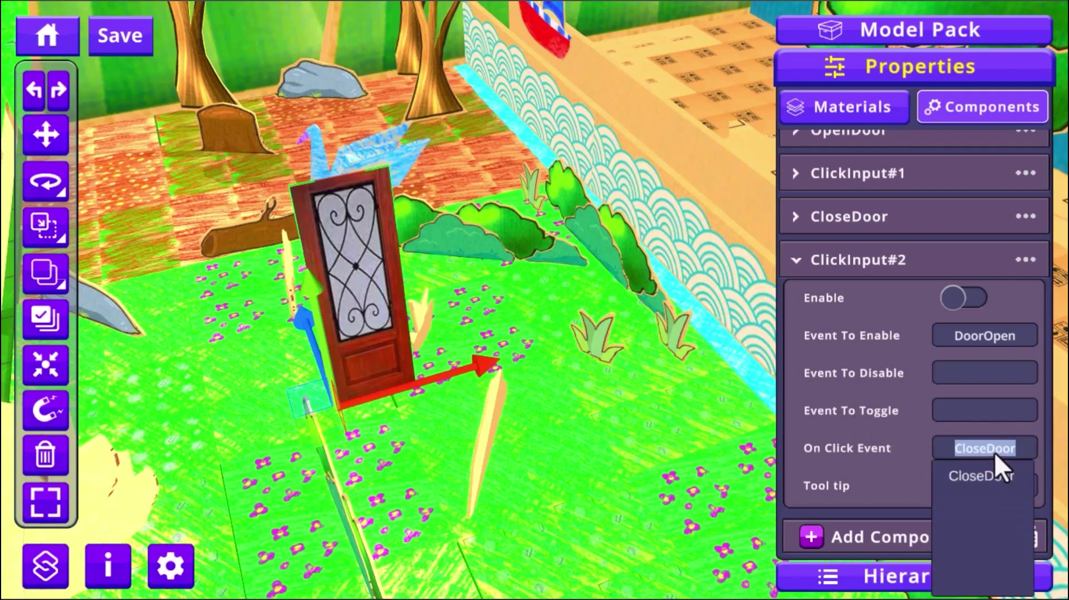
pyautogui.click(977, 375)
pyautogui.hotkey('ctrl', 'v')
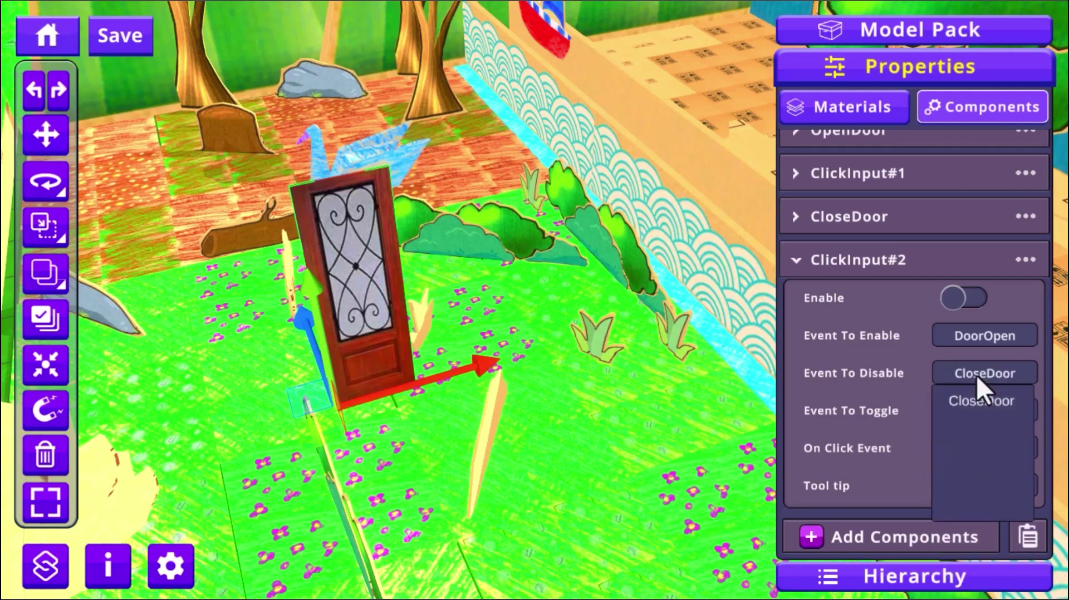
pyautogui.click(848, 338)
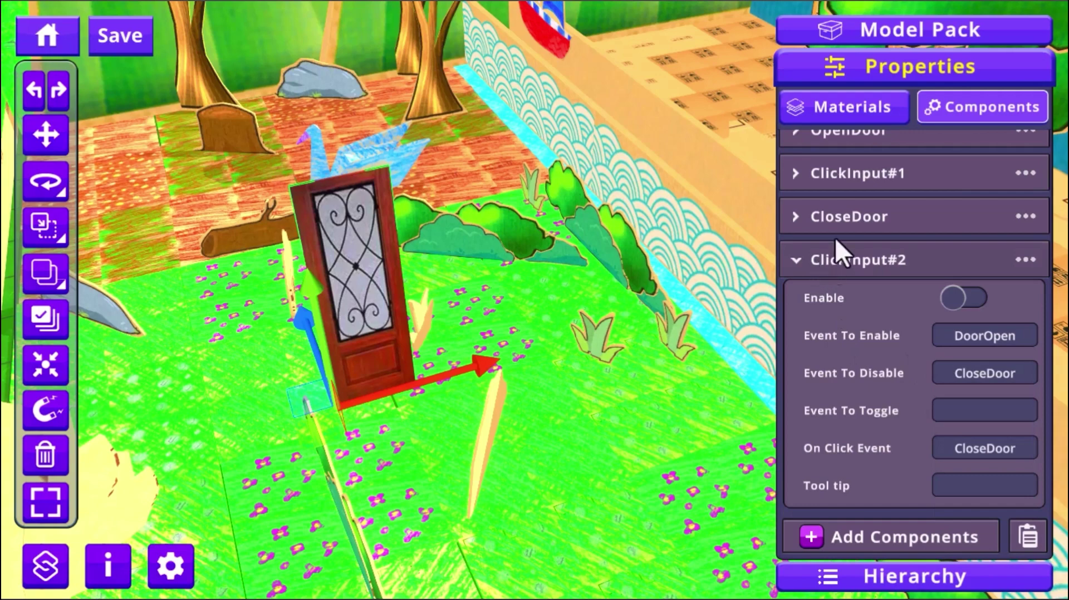
# Step: Set ClickInput#1's Event To Enable to CloseDoor and collapse the component
pyautogui.click(816, 172)
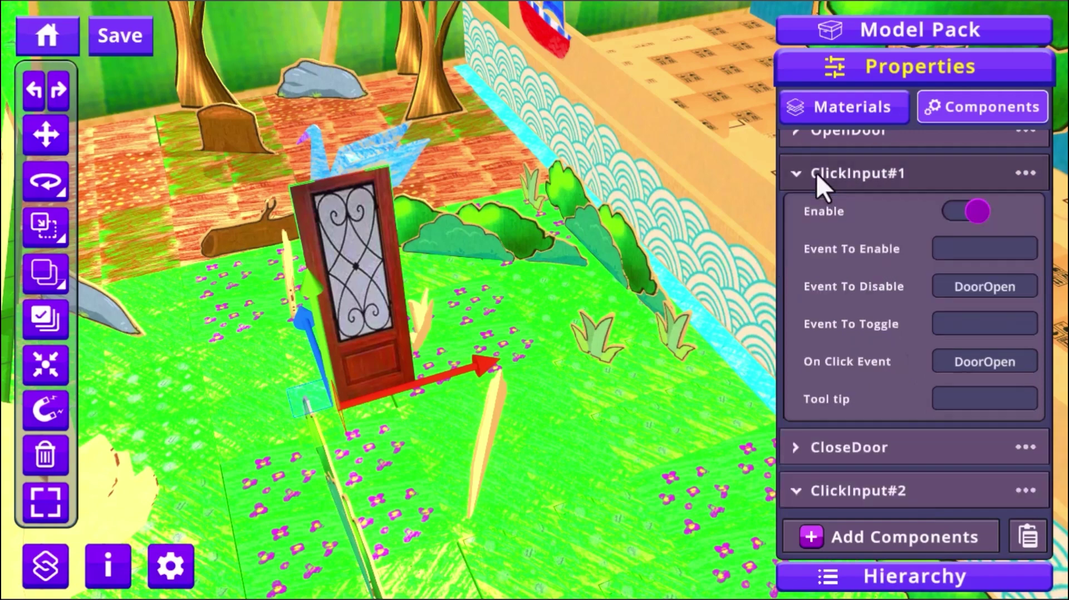
pyautogui.click(976, 250)
pyautogui.hotkey('ctrl', 'v')
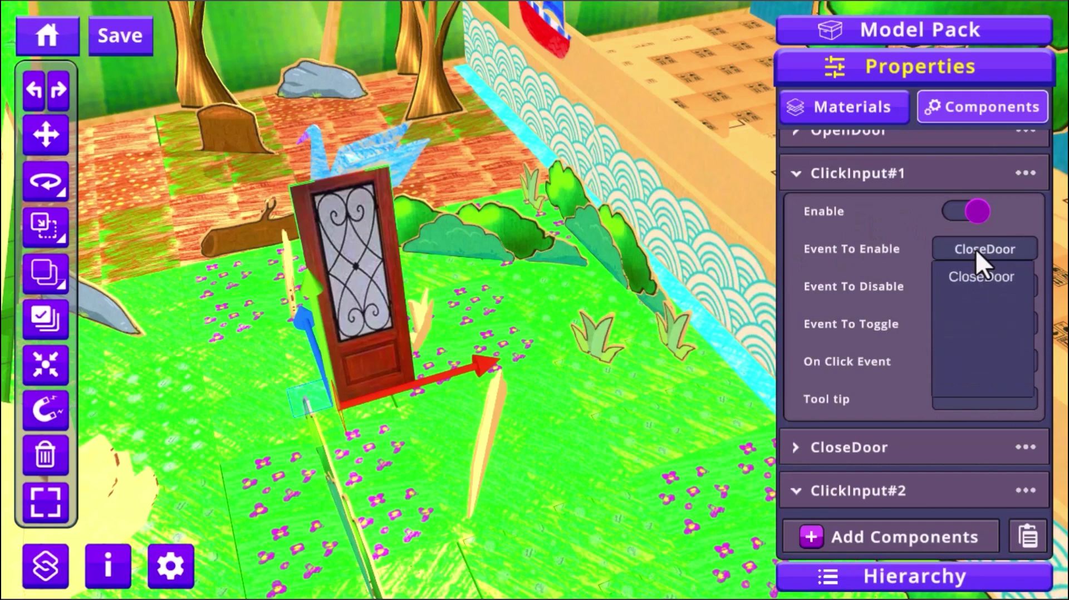
pyautogui.click(864, 203)
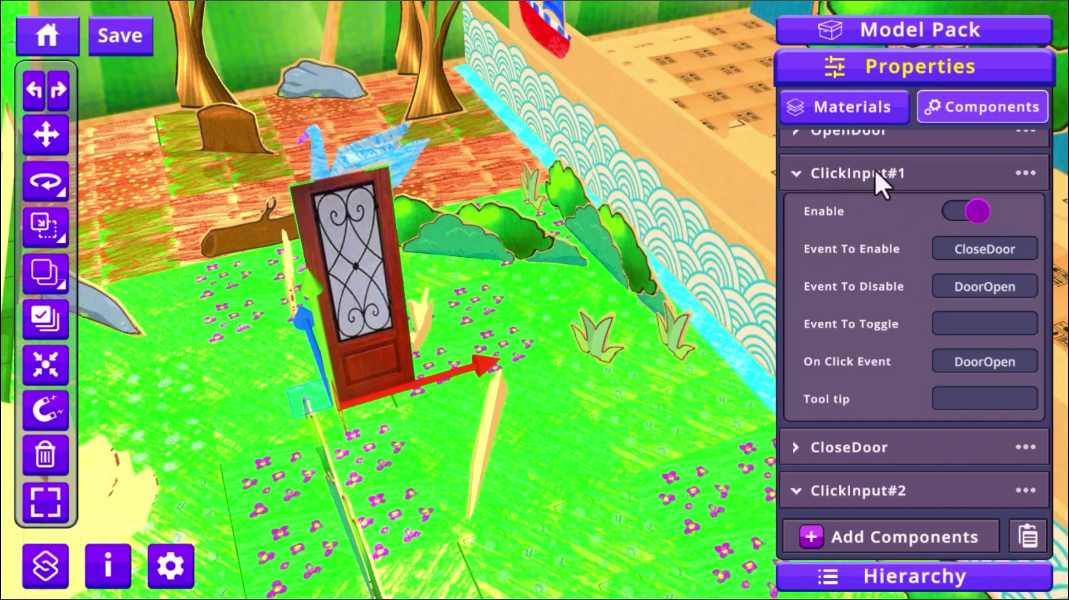
pyautogui.click(802, 173)
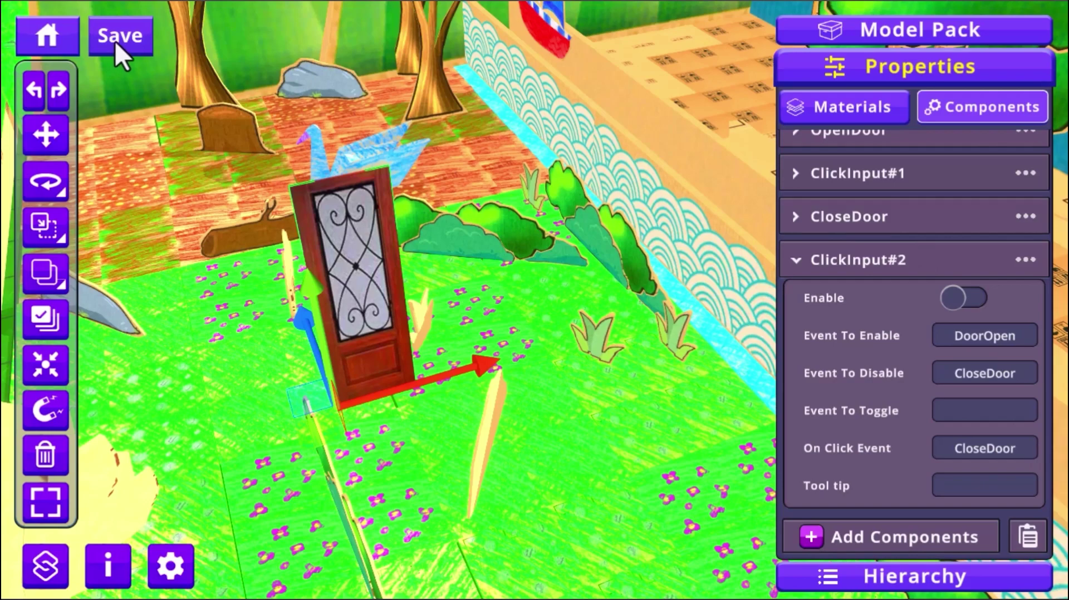
# Step: Exit the land editor, saving the changes without publishing the land
pyautogui.click(36, 38)
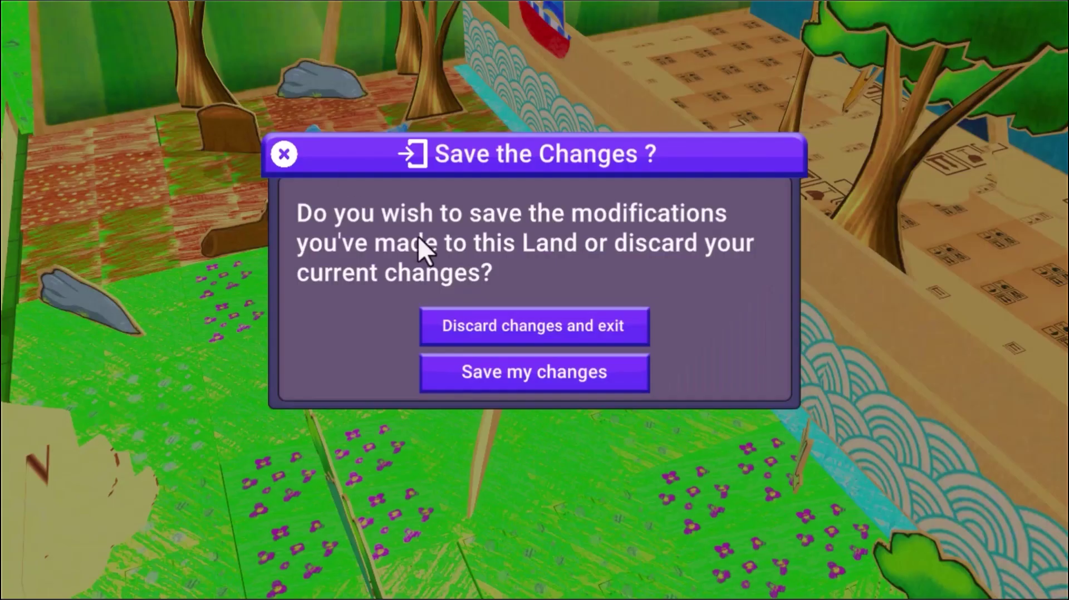
pyautogui.click(471, 381)
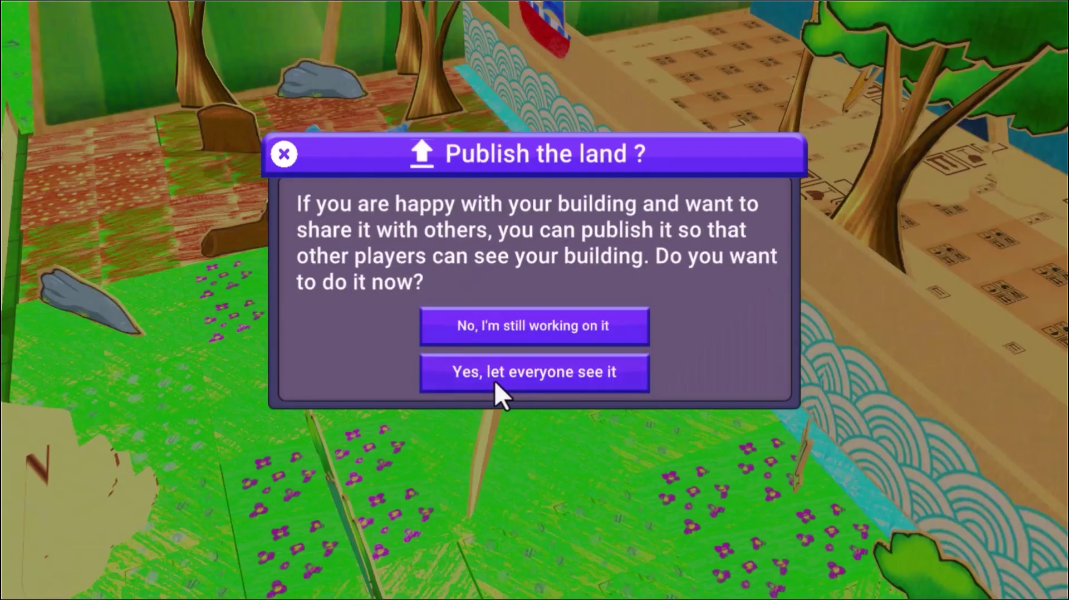
pyautogui.click(516, 332)
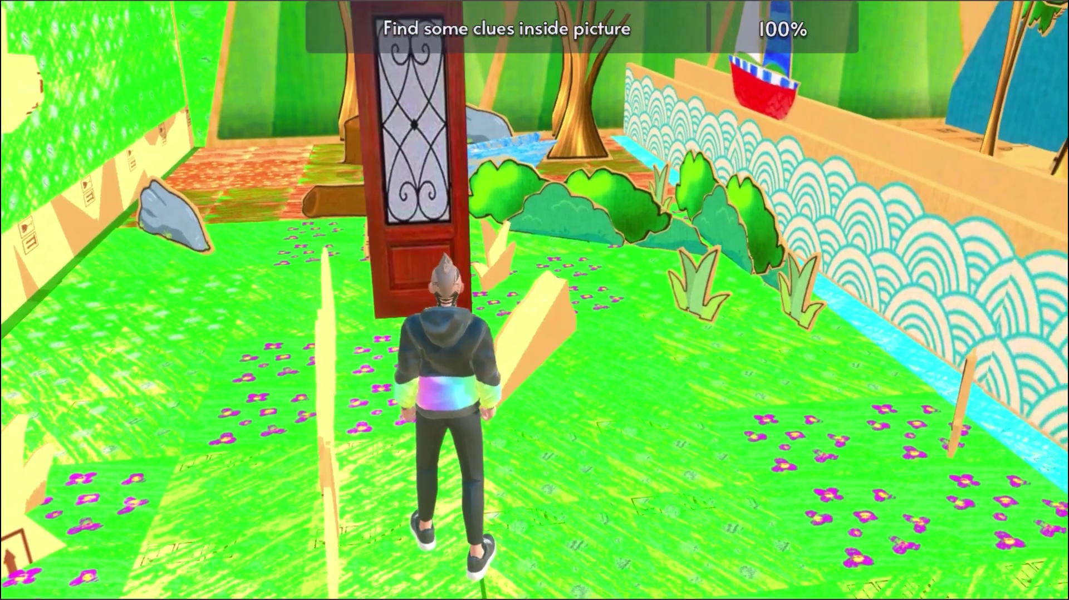
# Step: Walk up to the door in play mode and test opening it, closing it and opening it again
pyautogui.press('w')
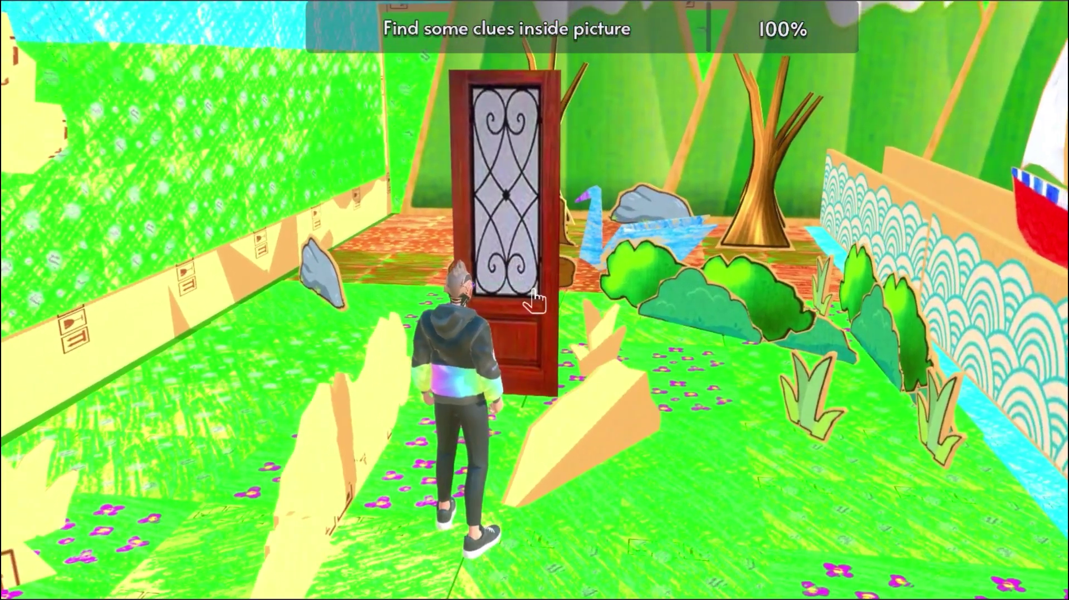
pyautogui.click(534, 302)
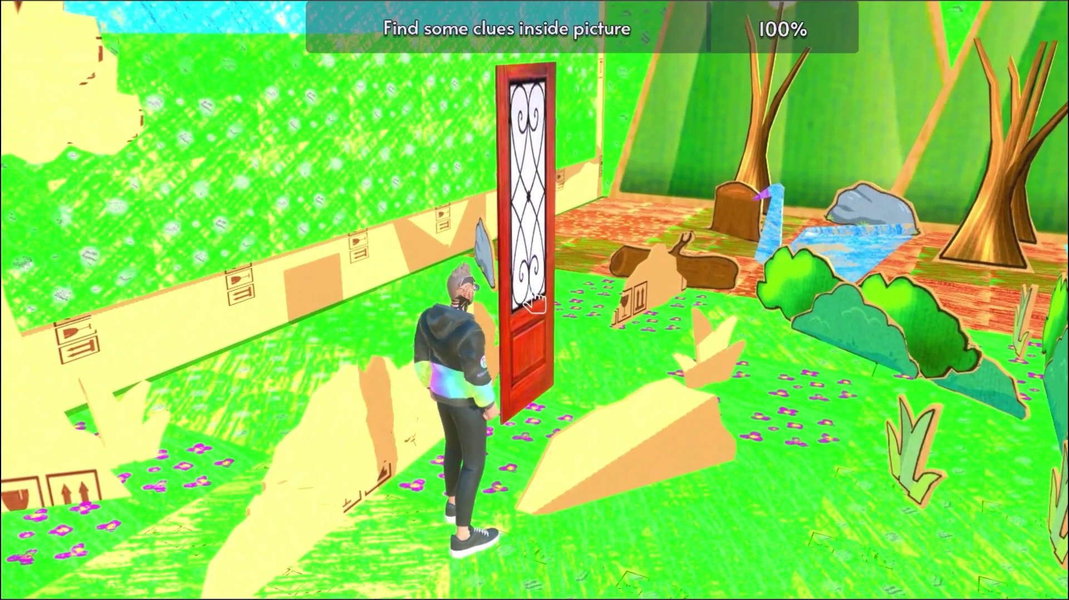
pyautogui.click(535, 301)
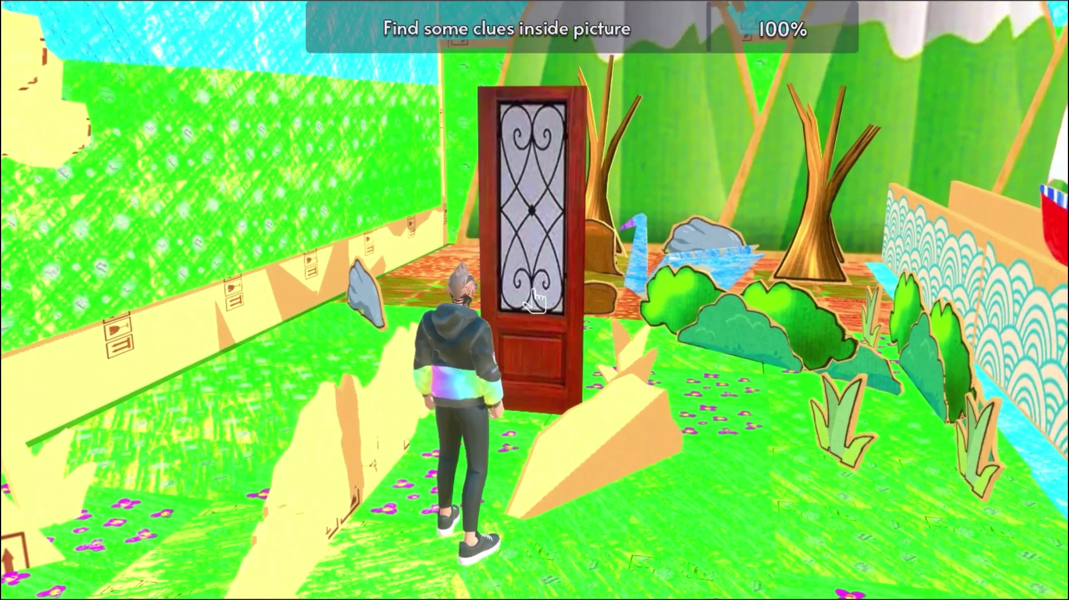
pyautogui.click(535, 301)
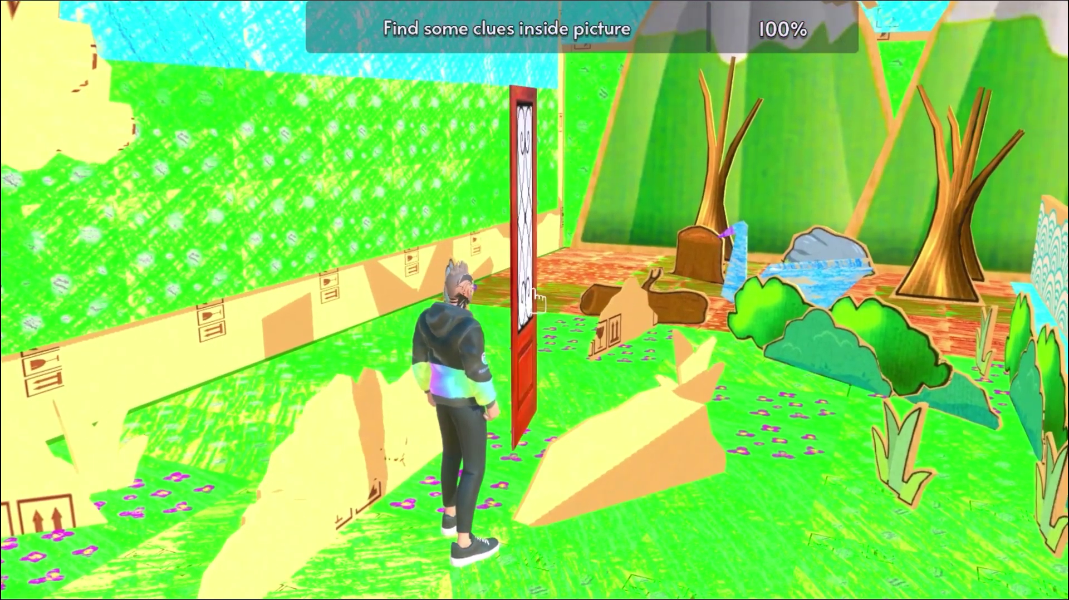
# Step: Toggle the red door repeatedly in play mode to check that it keeps alternating between open and closed
pyautogui.click(535, 300)
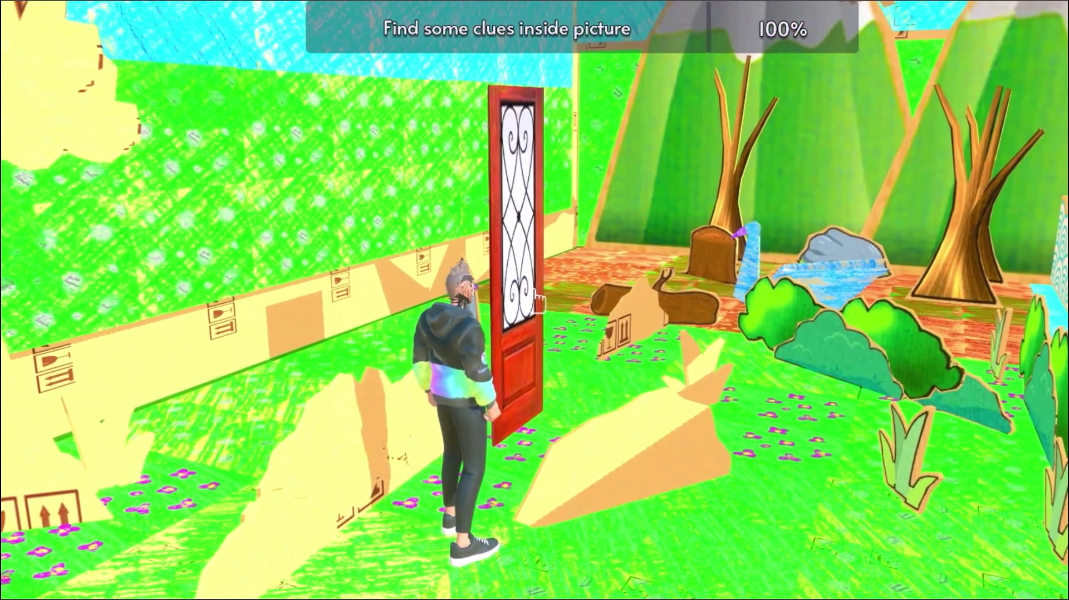
pyautogui.click(535, 301)
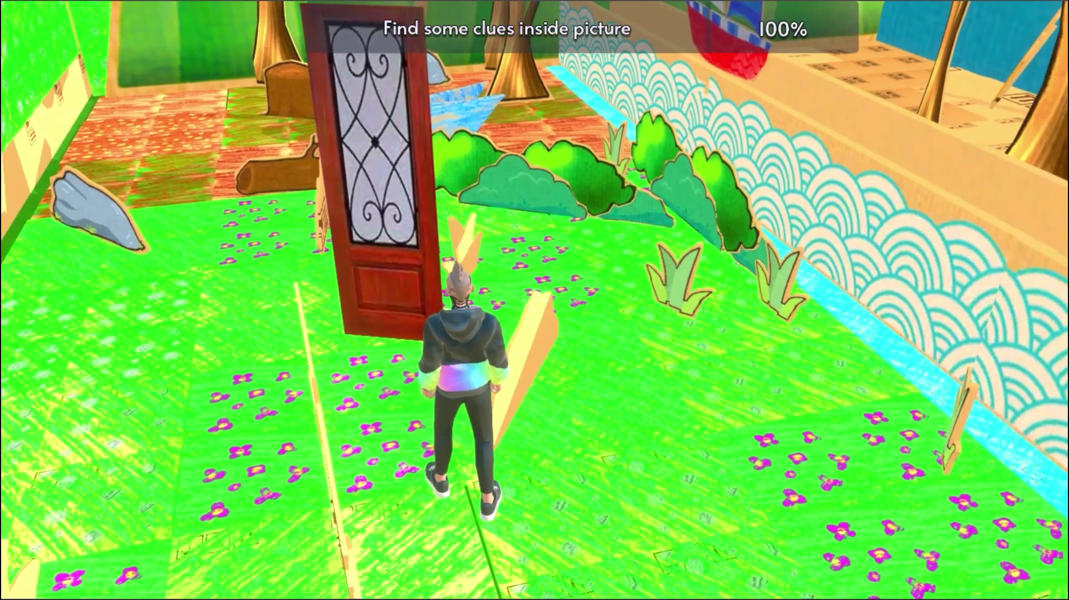
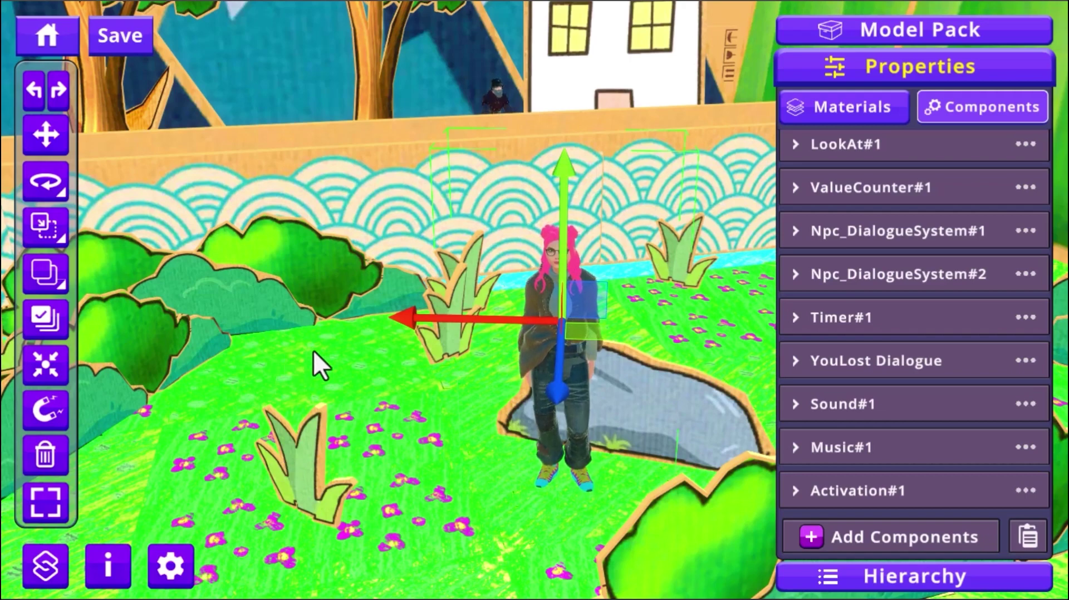
# Step: Add a Display Text component from the HUD category to the pink-haired NPC
pyautogui.moveTo(313, 350); pyautogui.dragTo(335, 369, button='right')
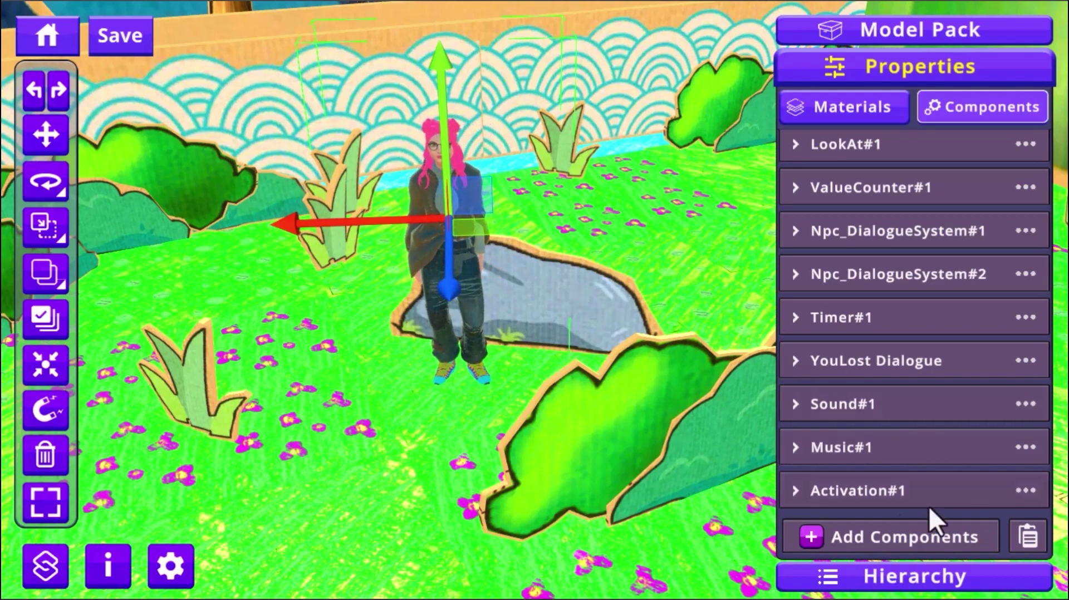
pyautogui.click(898, 537)
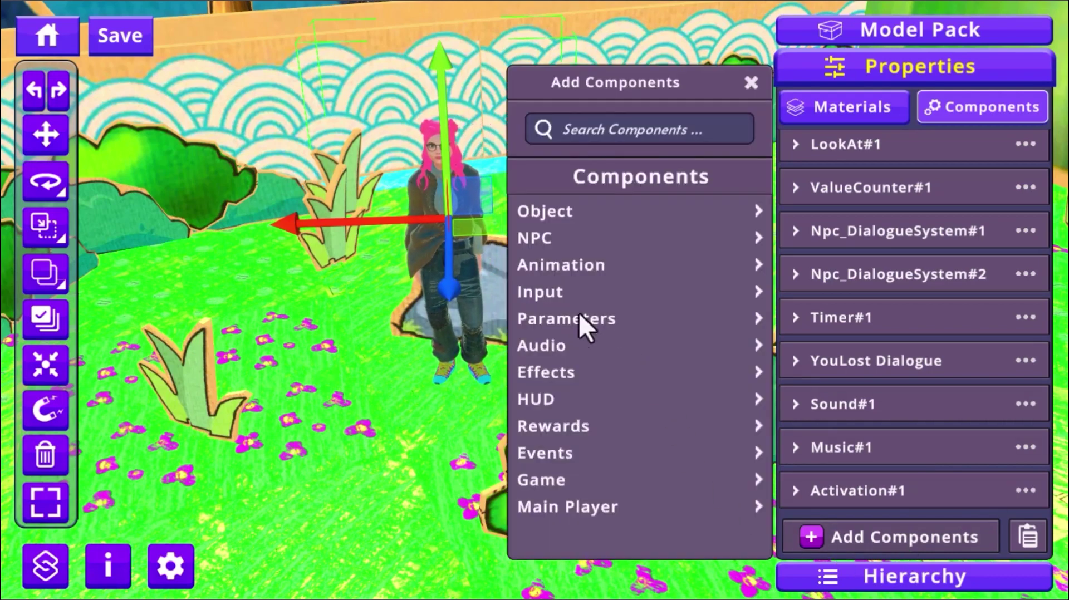
pyautogui.click(529, 398)
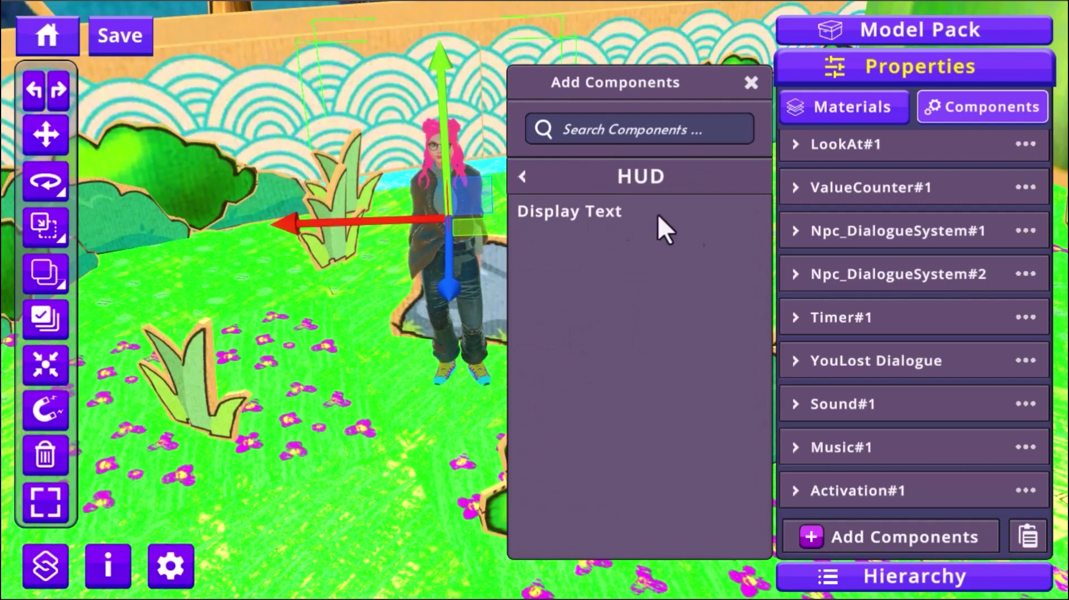
pyautogui.click(603, 216)
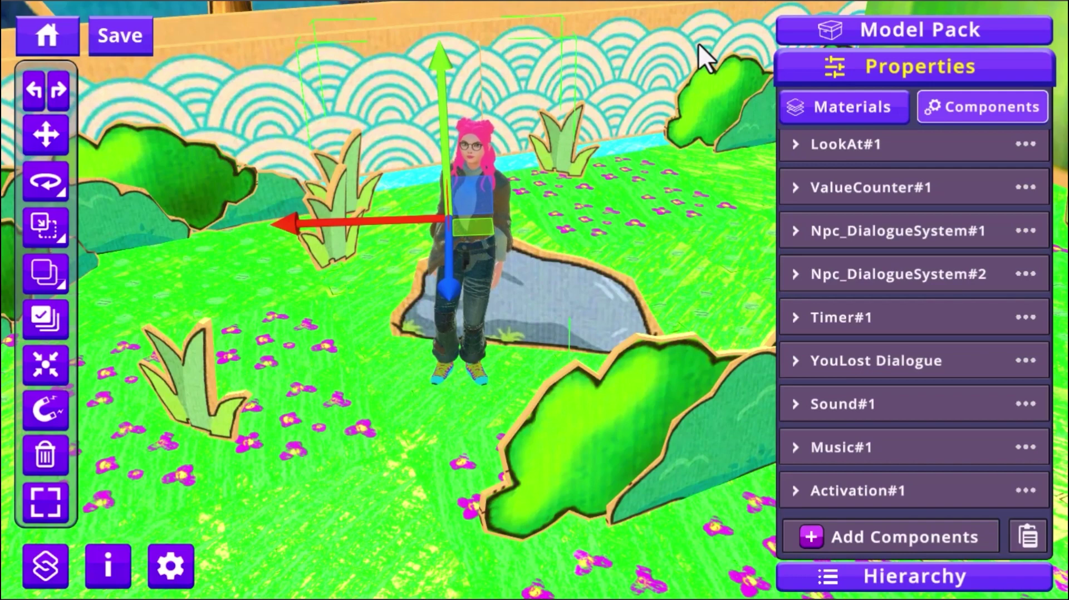
# Step: Set DisplayText#1's text to show on UI to "Speak with Victoria" and collapse the component
pyautogui.moveTo(911, 423); pyautogui.dragTo(905, 226)
pyautogui.click(839, 490)
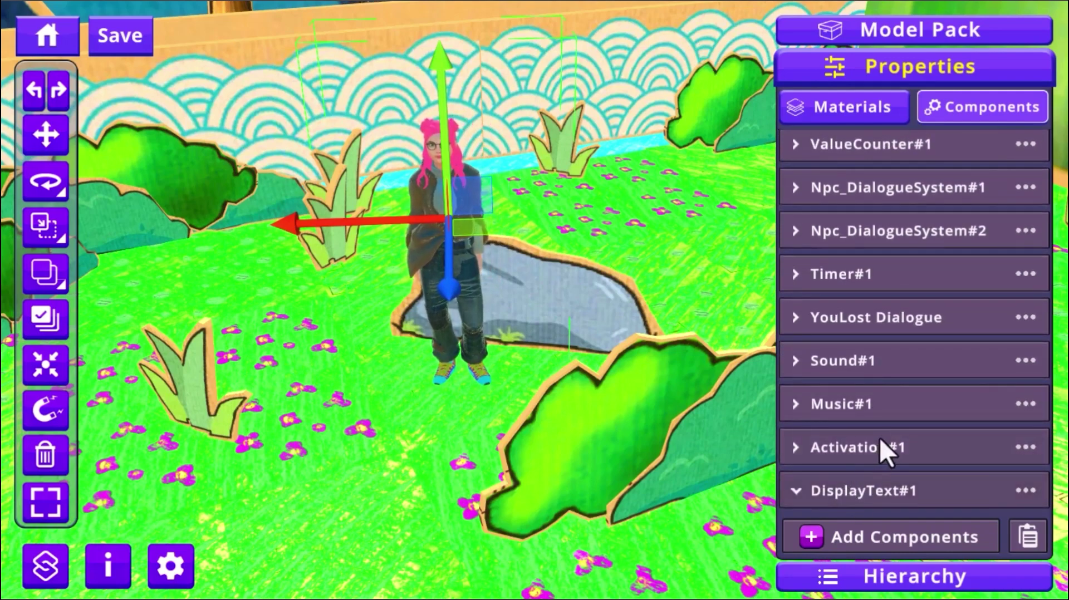
pyautogui.moveTo(881, 437); pyautogui.dragTo(895, 284)
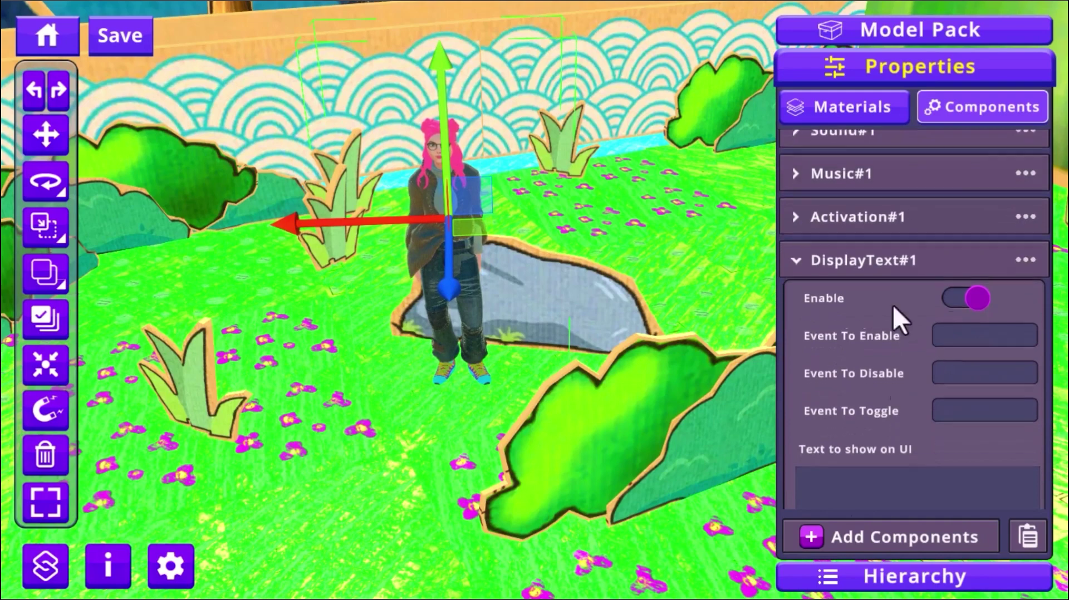
pyautogui.click(871, 464)
pyautogui.write('Sp')
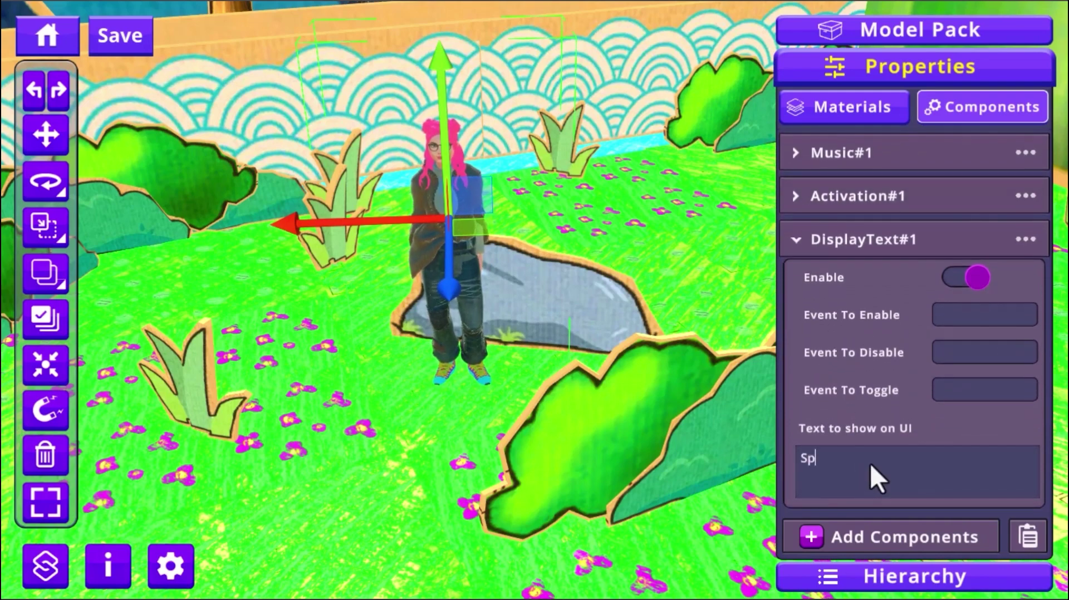
pyautogui.write('eak wi')
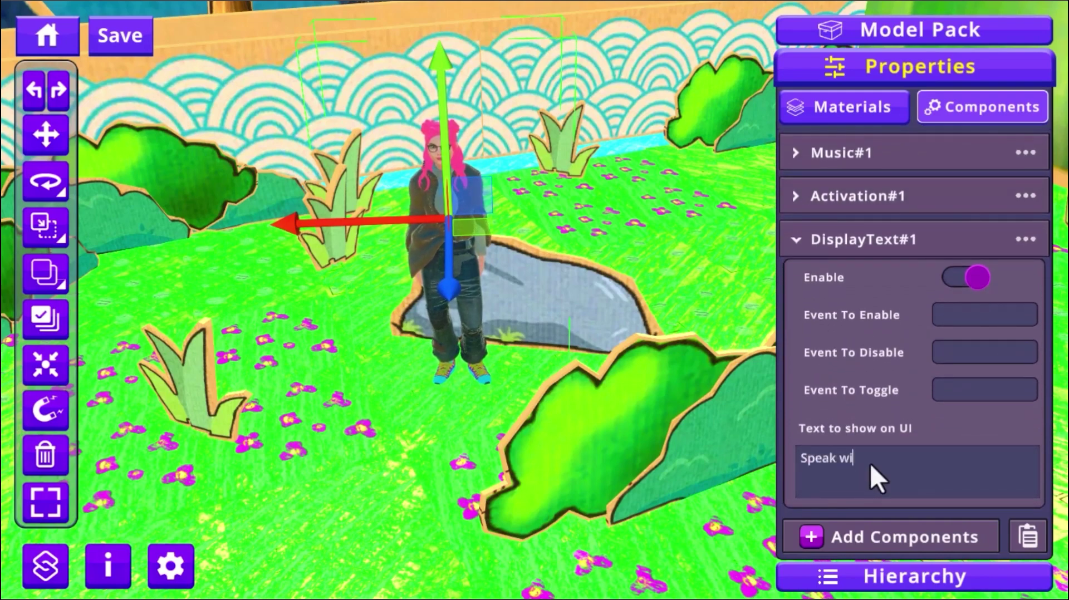
pyautogui.write('th V')
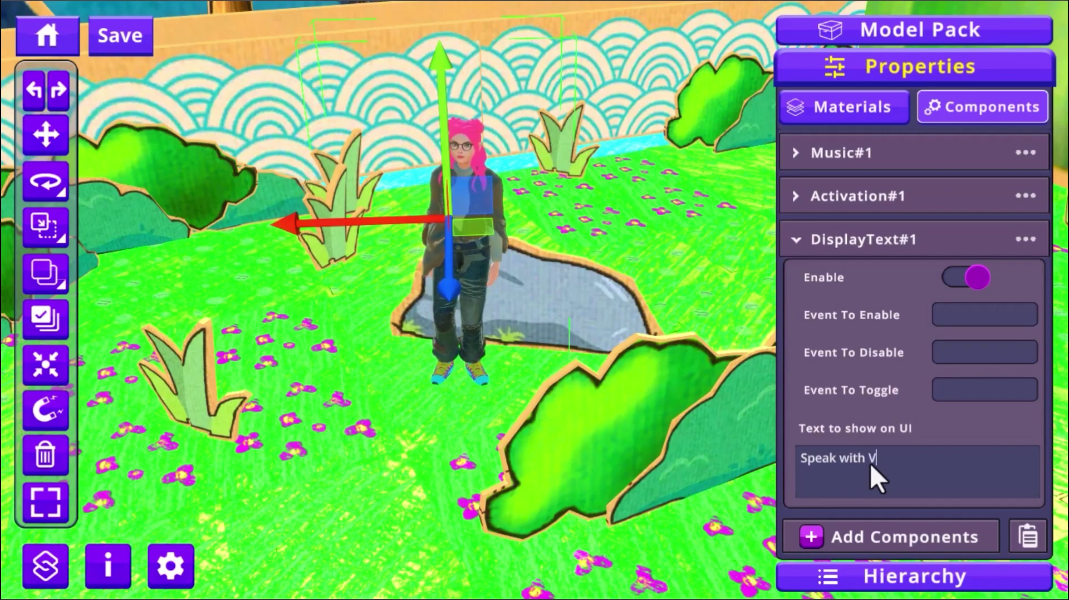
pyautogui.write('ictoria')
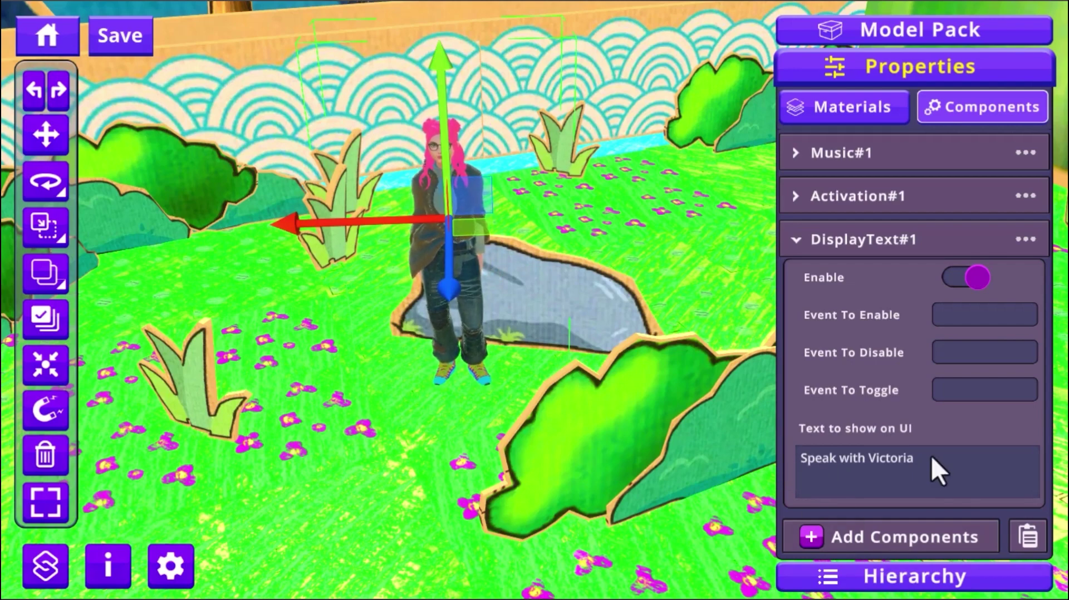
pyautogui.click(857, 239)
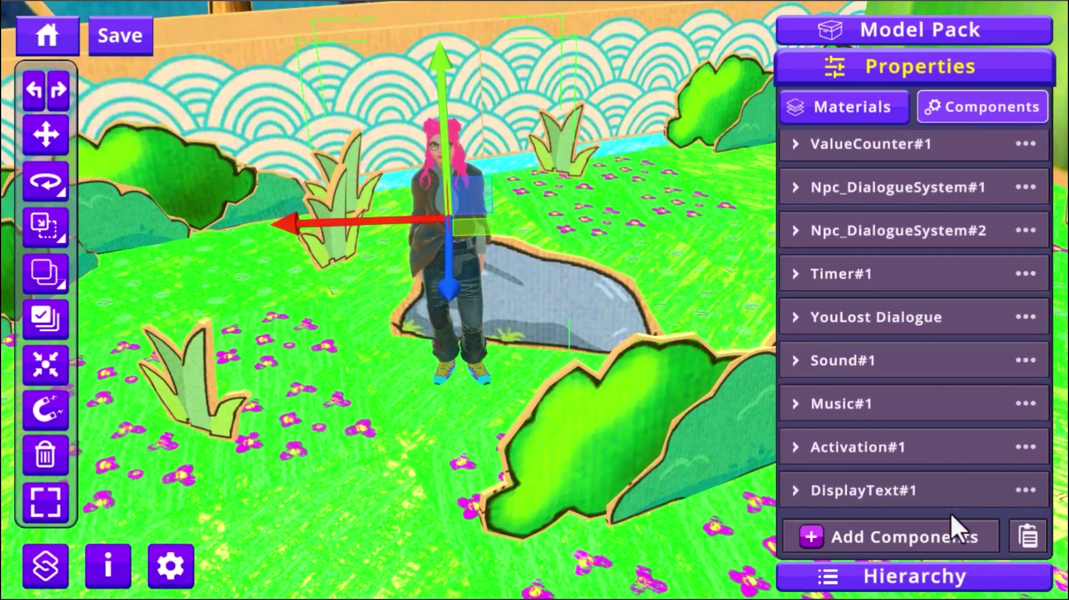
# Step: Add a second HUD Display Text component to the same NPC
pyautogui.click(884, 539)
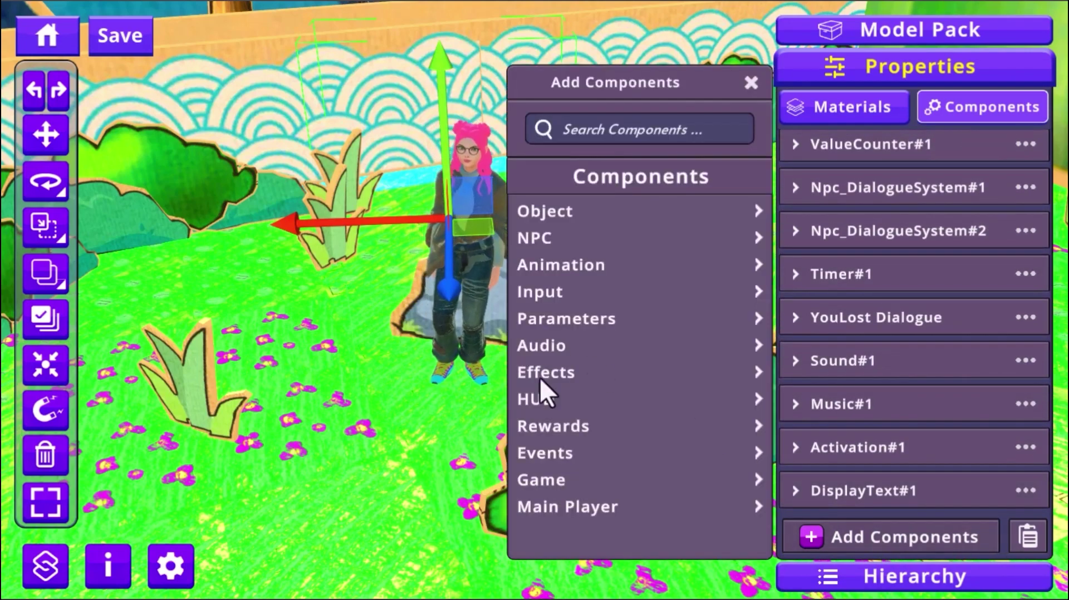
pyautogui.click(676, 399)
pyautogui.click(549, 216)
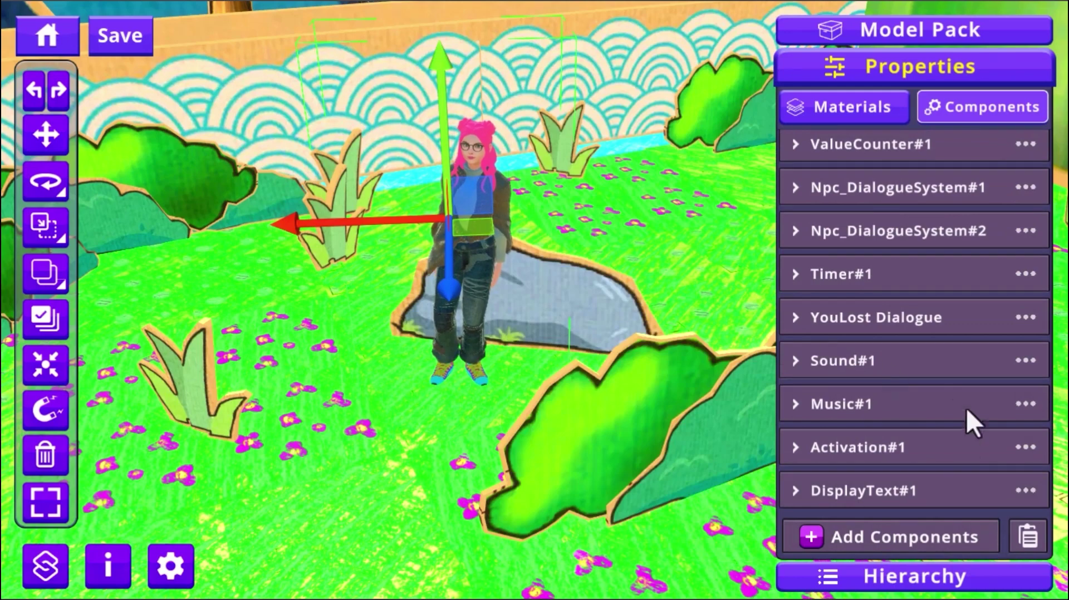
# Step: Expand DisplayText#2 and set its text to show on UI to "Find 3 butterflies"
pyautogui.scroll(-1, 913, 334)
pyautogui.scroll(-2, 864, 495)
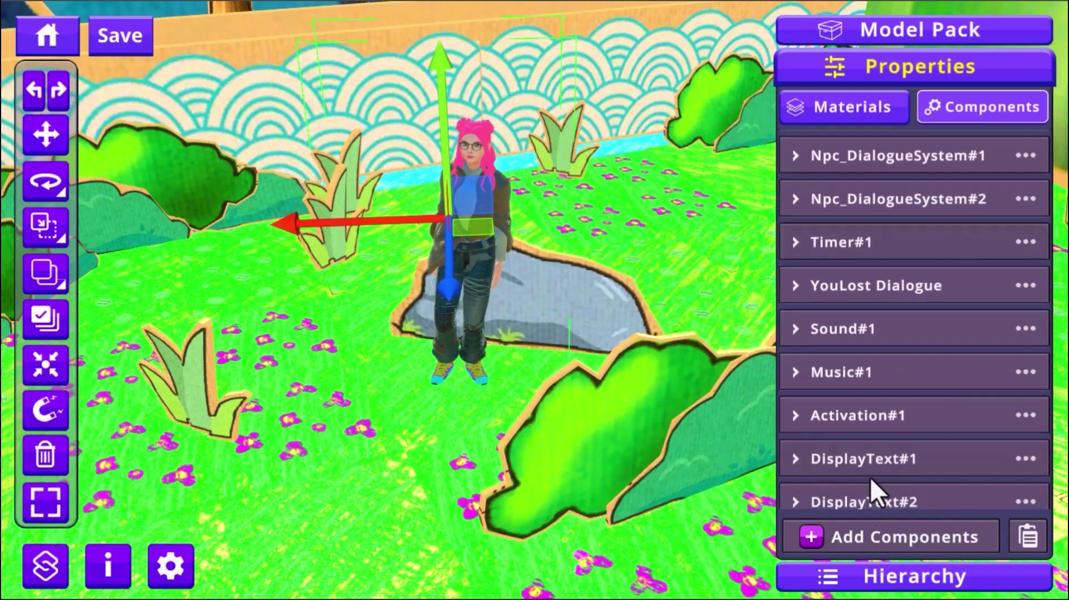
pyautogui.click(871, 483)
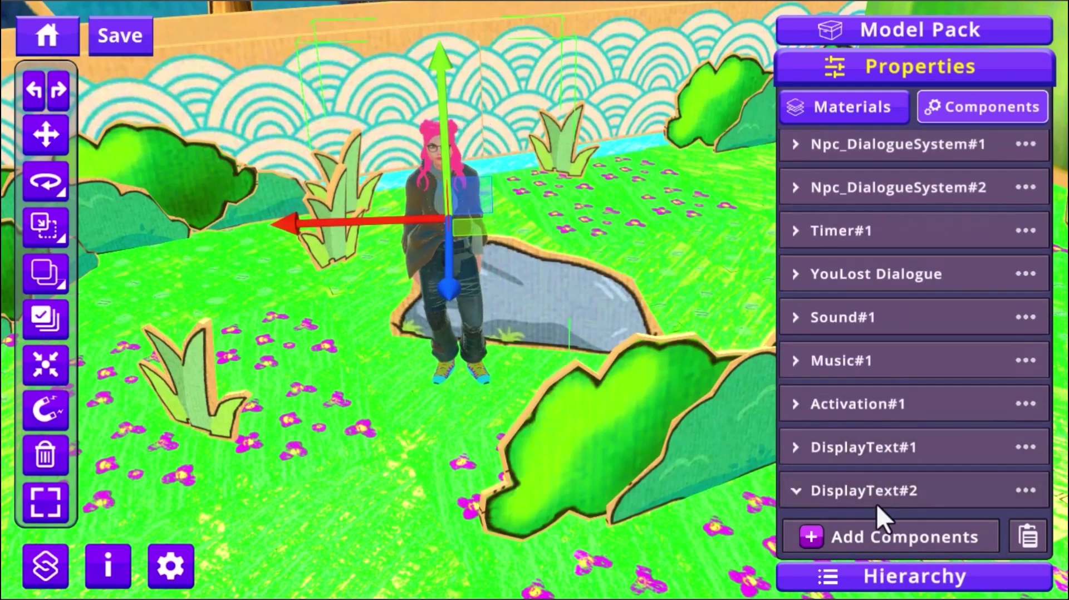
pyautogui.scroll(-4, 888, 424)
pyautogui.scroll(-1, 866, 418)
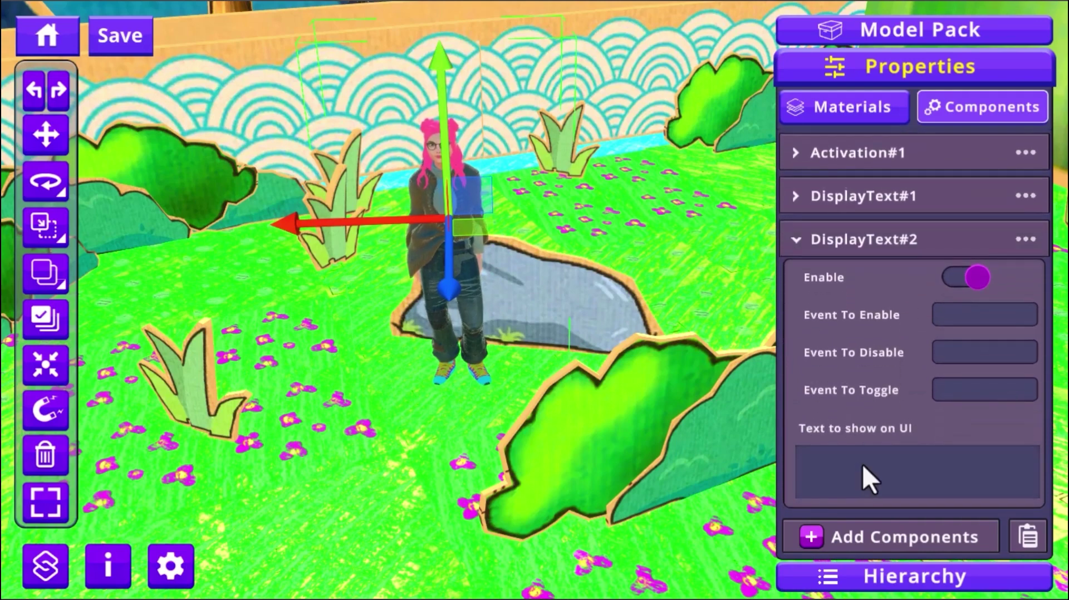
pyautogui.click(863, 464)
pyautogui.write('Find 3 butter')
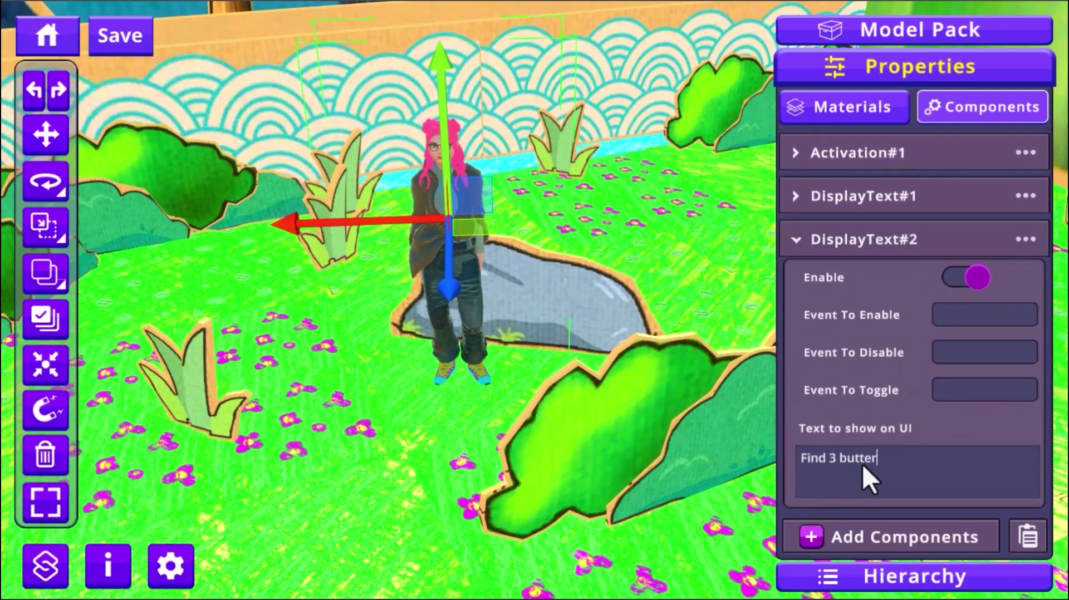
pyautogui.write('flies')
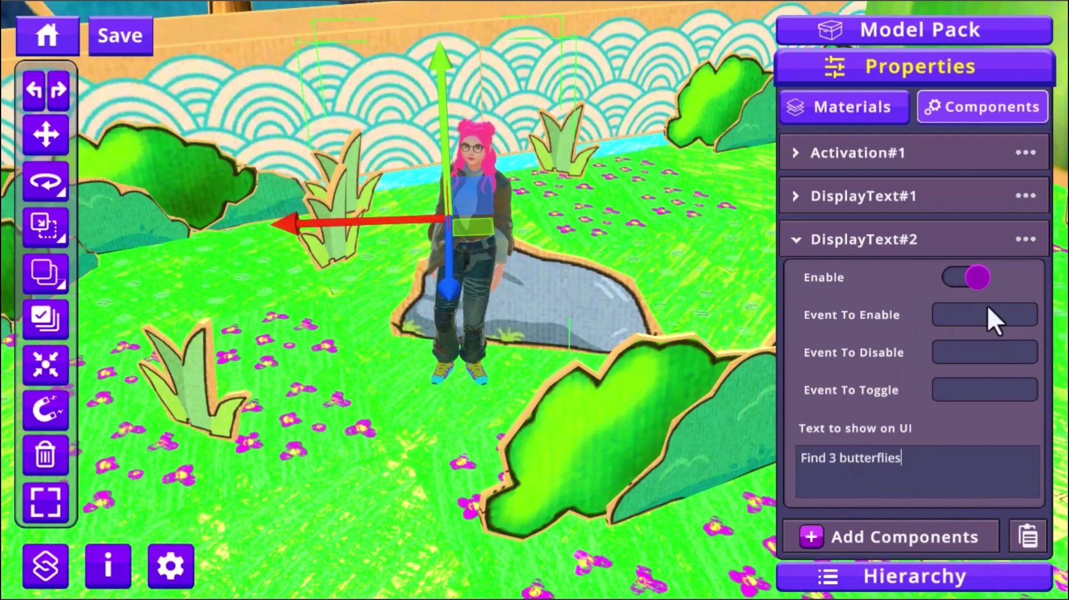
# Step: Switch off DisplayText#2's Enable option and set its Event To Enable to VictoriaQuest
pyautogui.click(950, 273)
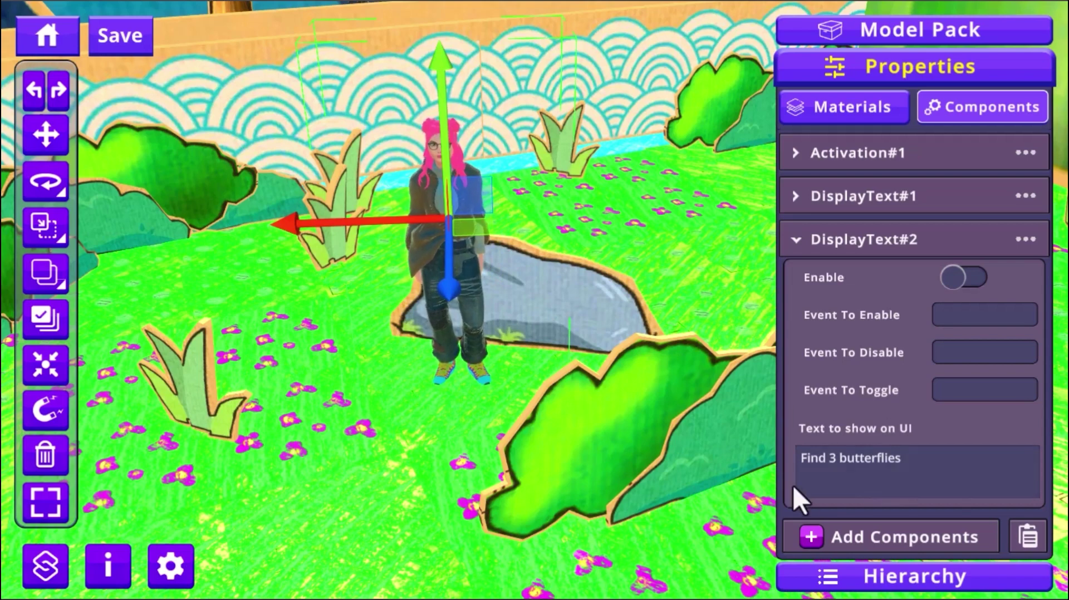
pyautogui.click(980, 313)
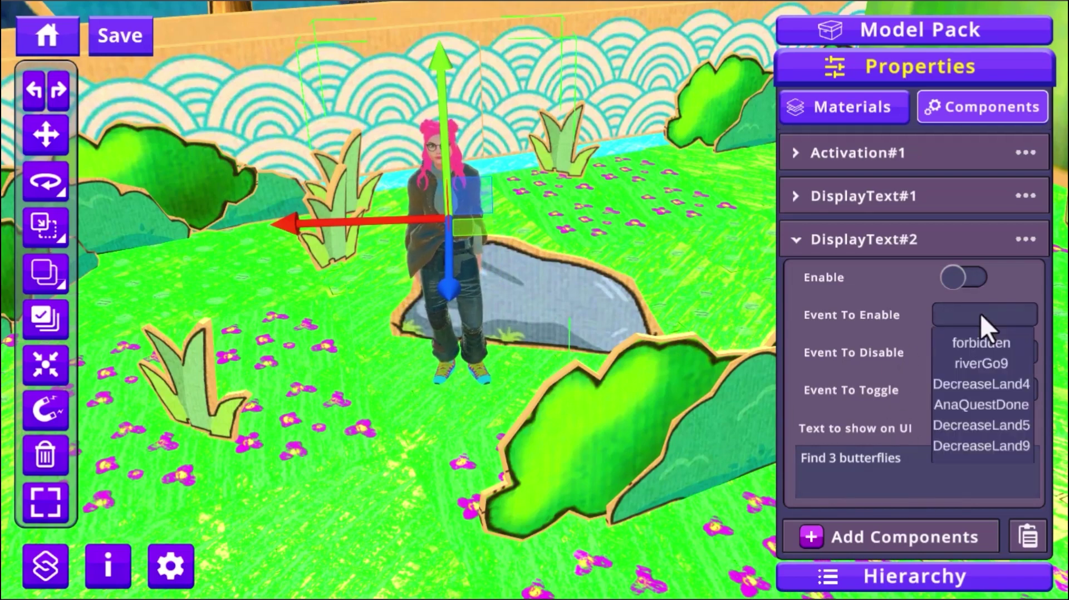
pyautogui.write('Vic')
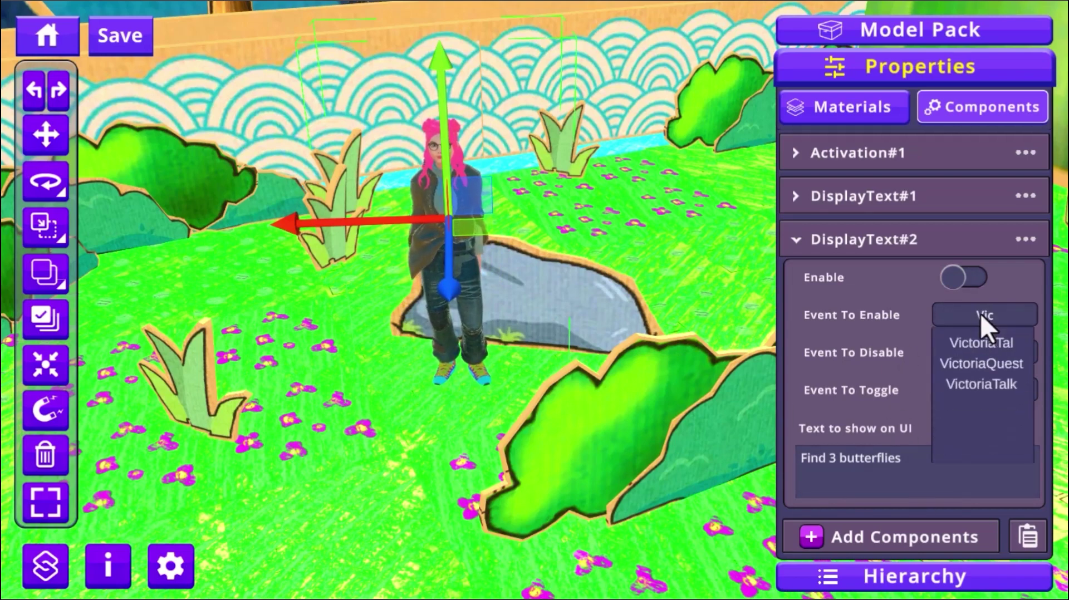
pyautogui.click(997, 366)
# Step: Open Npc_DialogueSystem#1's conversation graph to check the Yes choice's On Selected Event, and return to the land editor
pyautogui.scroll(5, 832, 289)
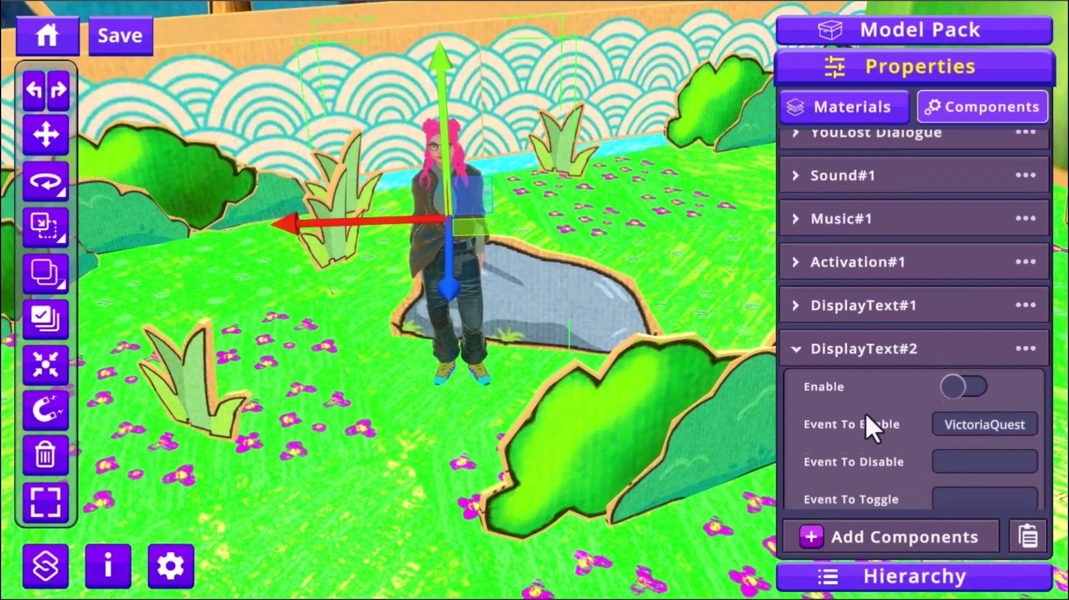
pyautogui.scroll(4, 859, 286)
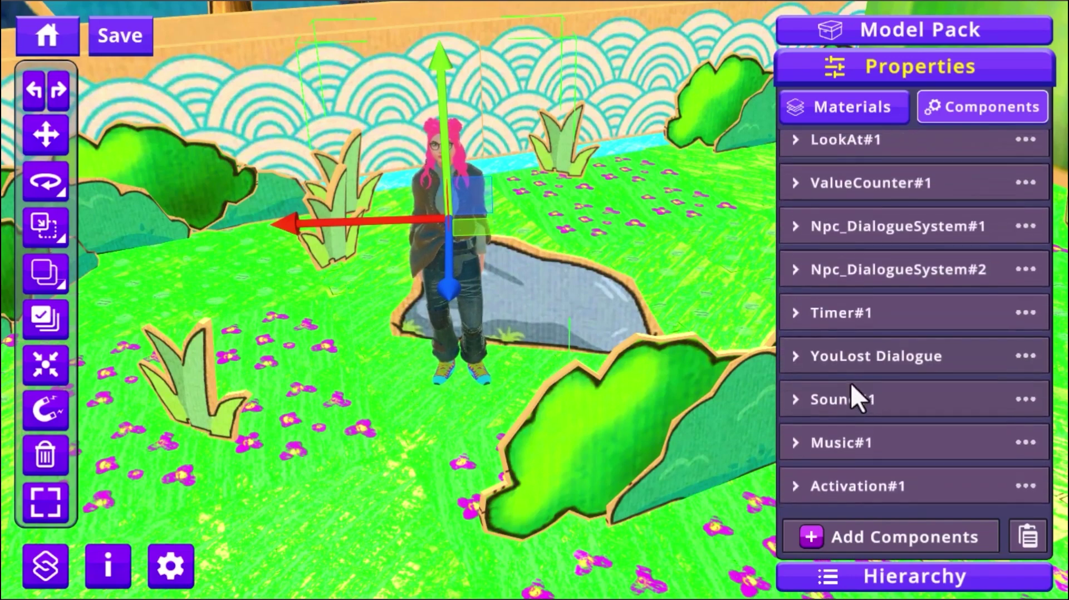
pyautogui.click(874, 270)
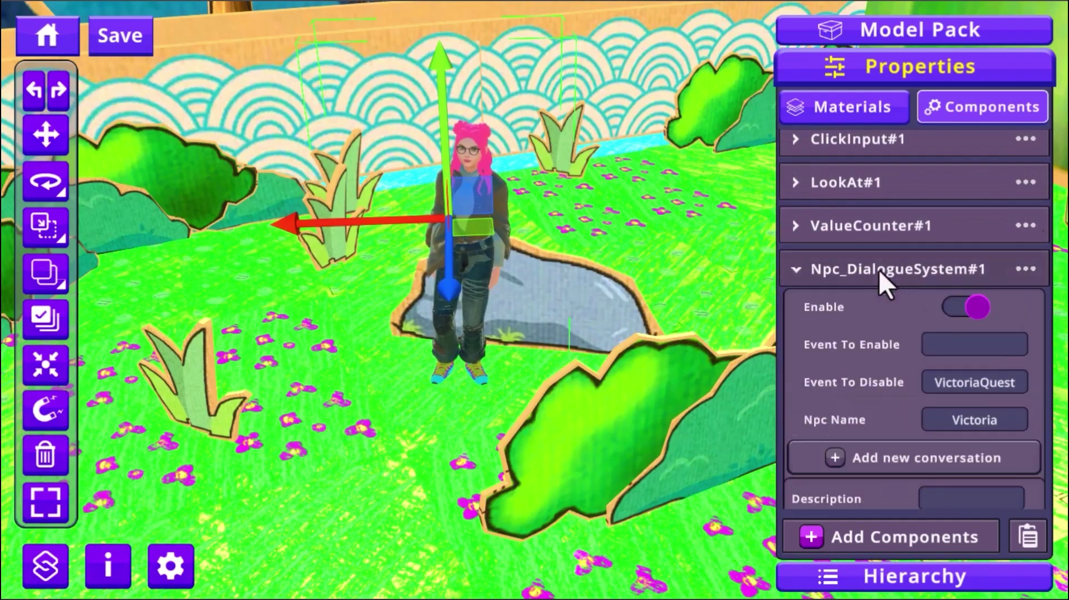
pyautogui.scroll(-3, 913, 368)
pyautogui.click(961, 446)
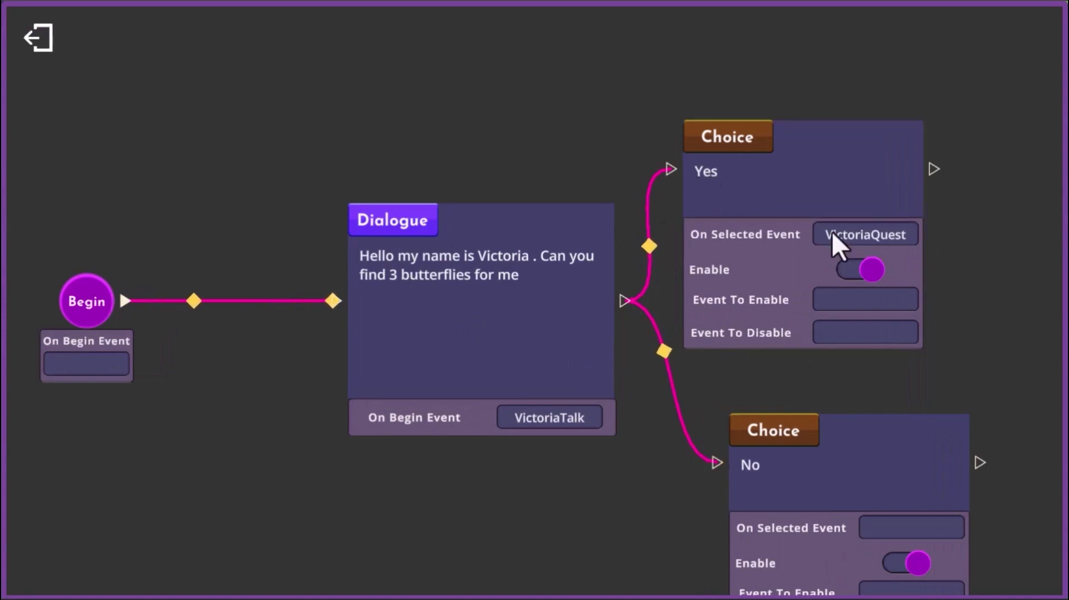
pyautogui.click(38, 38)
# Step: Collapse DisplayText#2 and exit the land editor, saving the changes without publishing the land
pyautogui.scroll(-10, 865, 266)
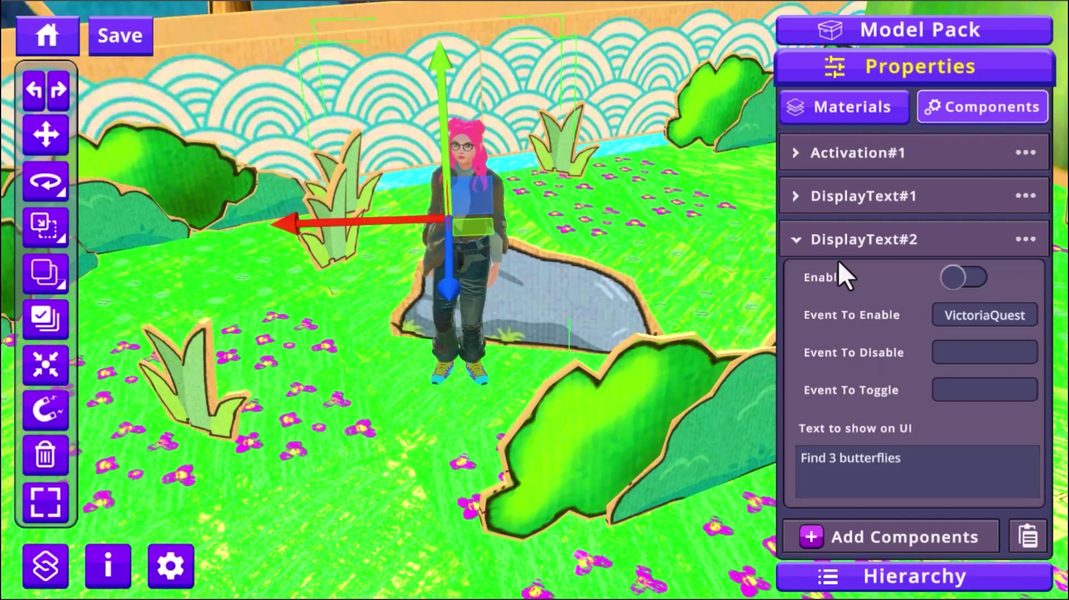
pyautogui.click(802, 245)
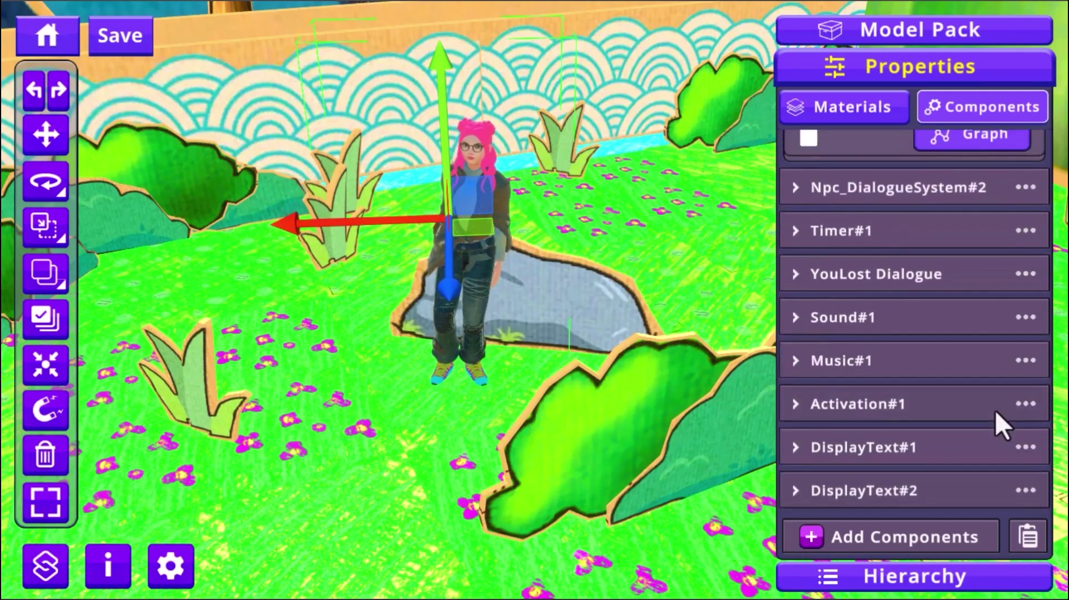
pyautogui.click(47, 35)
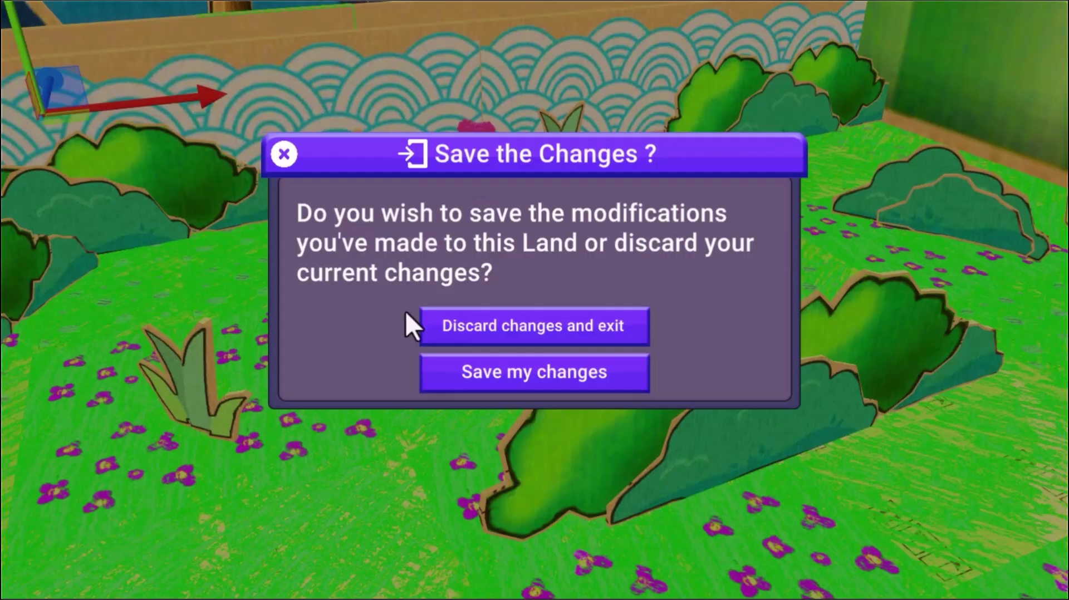
pyautogui.click(490, 372)
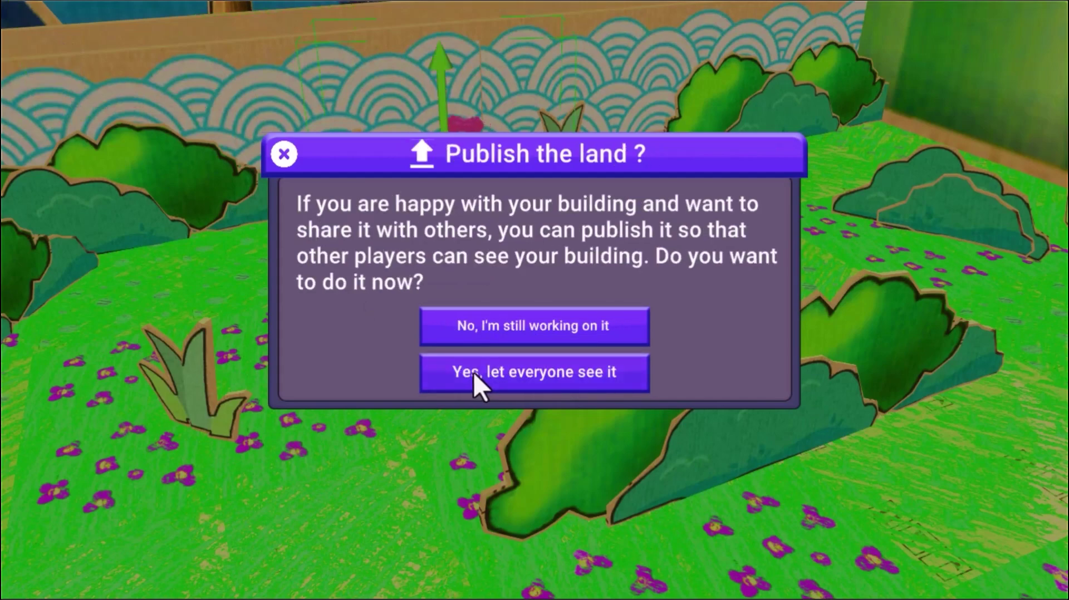
pyautogui.click(466, 319)
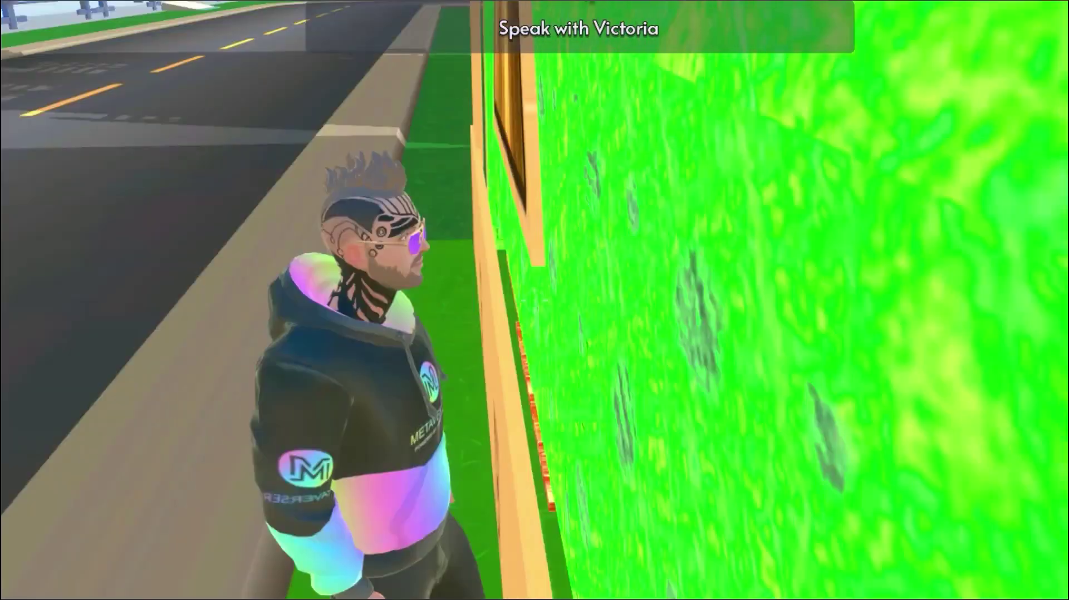
# Step: Walk to Ariana in play mode and talk through her conversation, choosing "How can I help you ?" and the replies that follow
pyautogui.press('w')
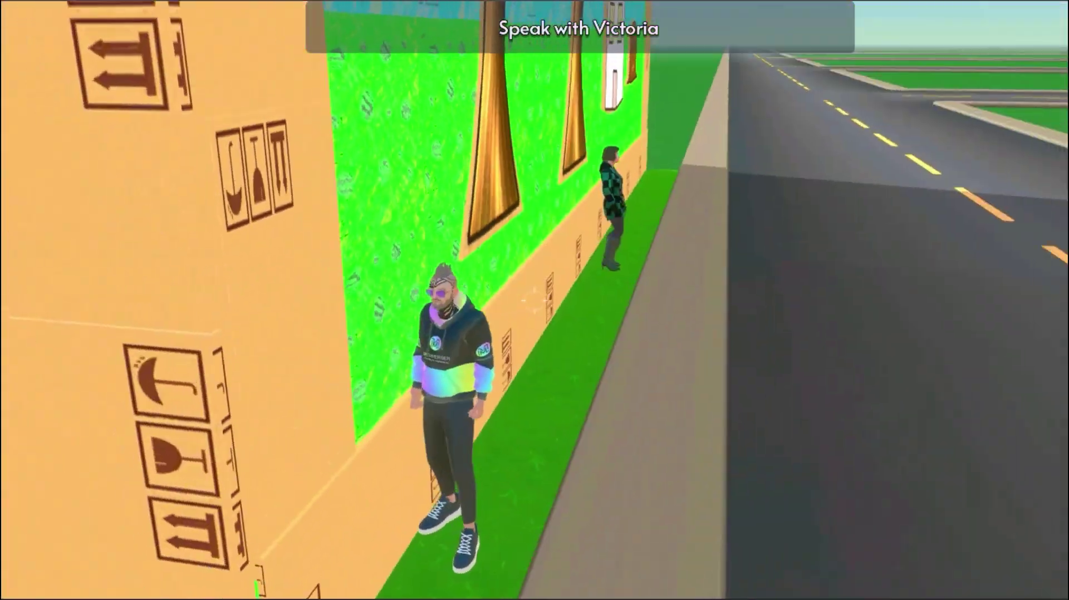
pyautogui.press('w')
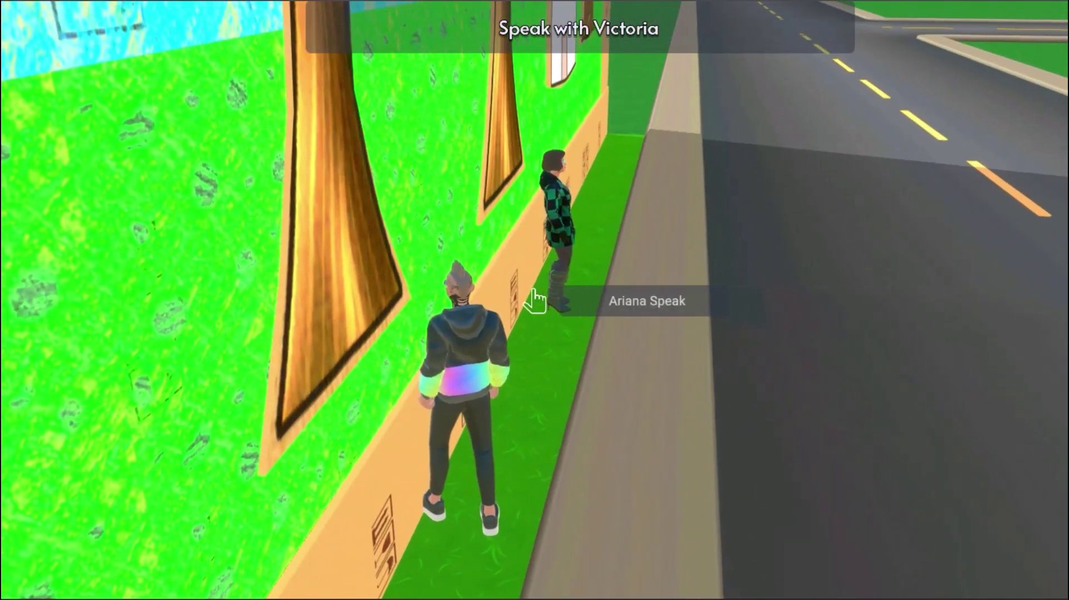
pyautogui.press('w')
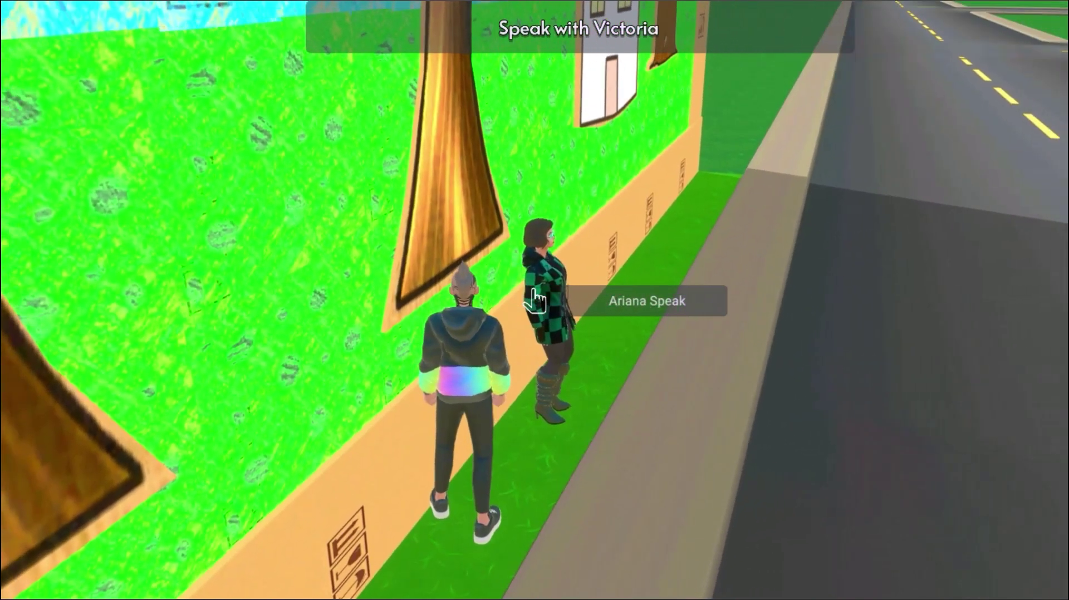
pyautogui.click(535, 301)
pyautogui.click(362, 393)
pyautogui.click(360, 392)
pyautogui.click(360, 392)
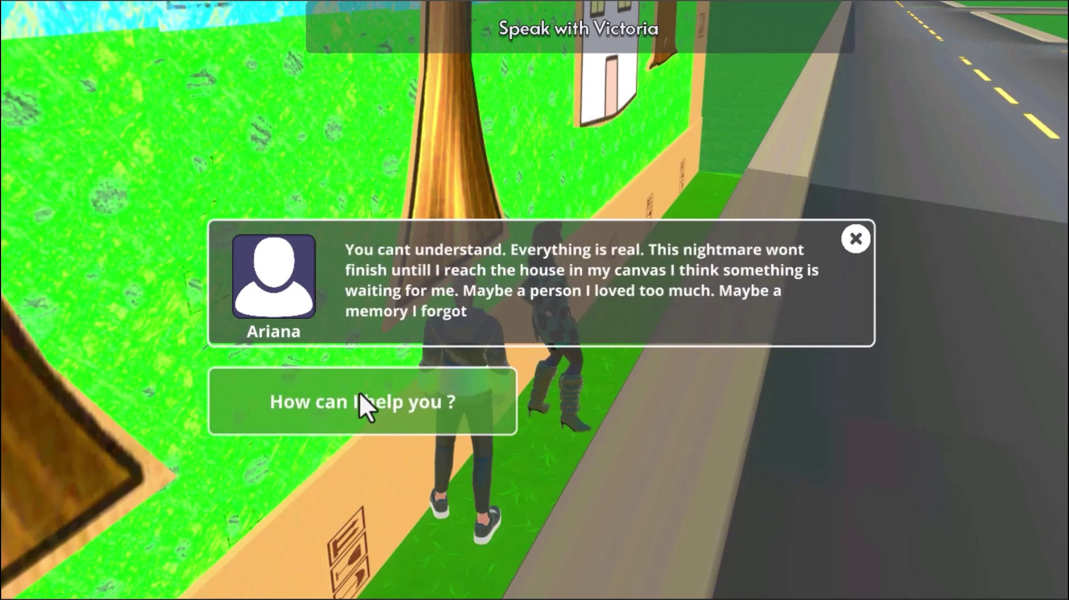
pyautogui.click(359, 392)
pyautogui.click(359, 393)
pyautogui.click(359, 393)
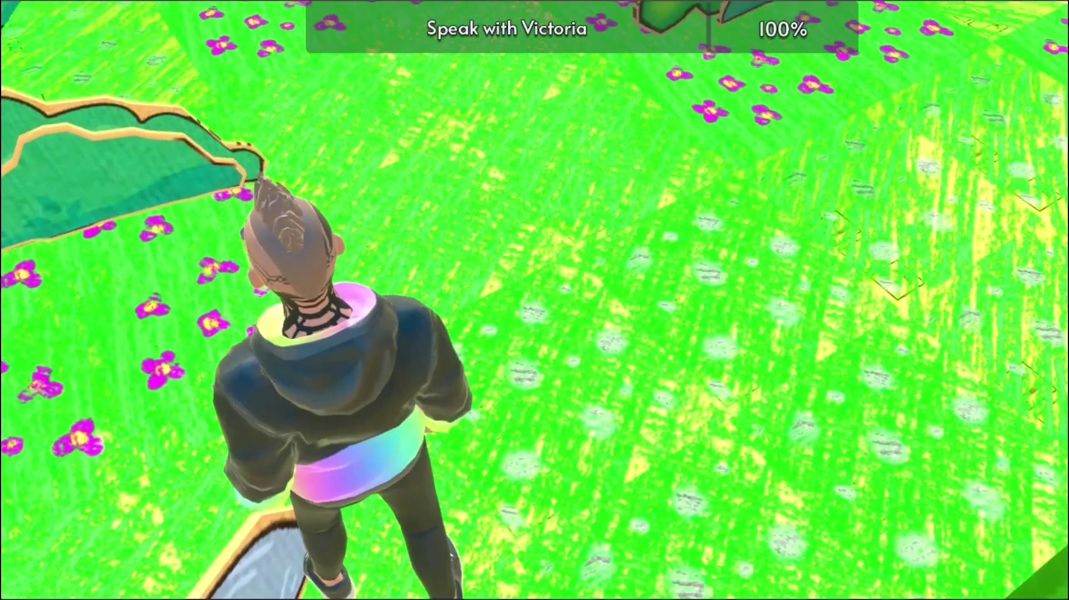
# Step: Walk to Victoria, speak with her, and answer Yes to her request to find 3 butterflies to test the HUD objective
pyautogui.press('w')
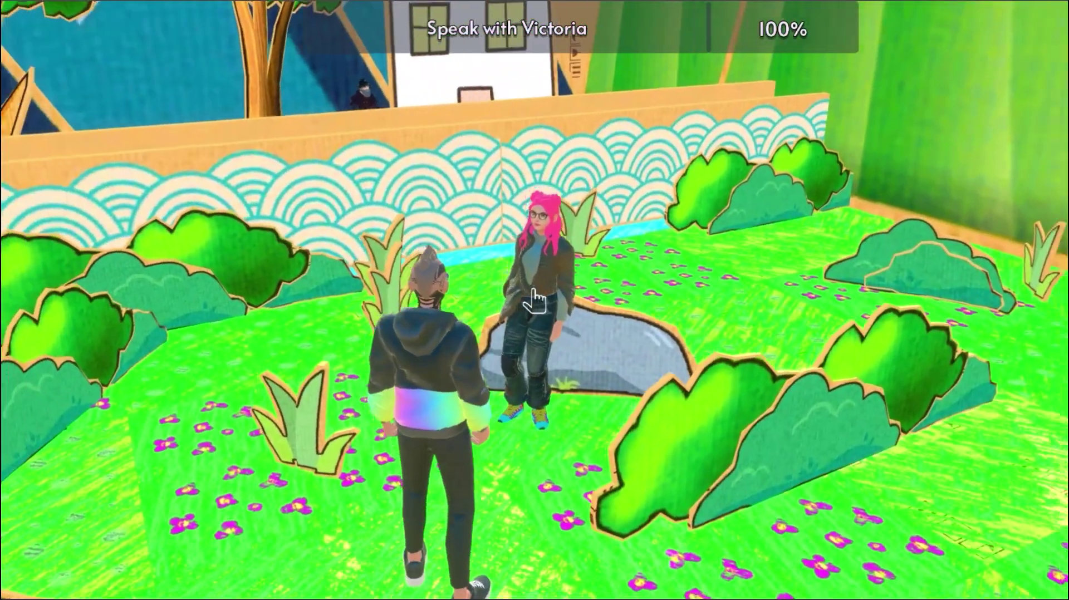
pyautogui.click(535, 301)
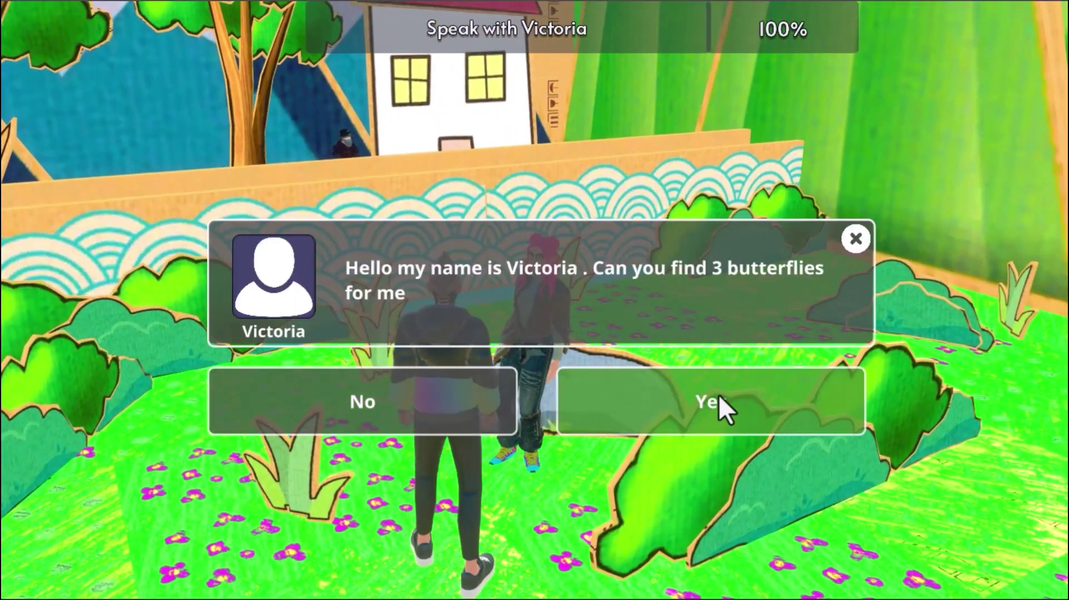
pyautogui.click(719, 396)
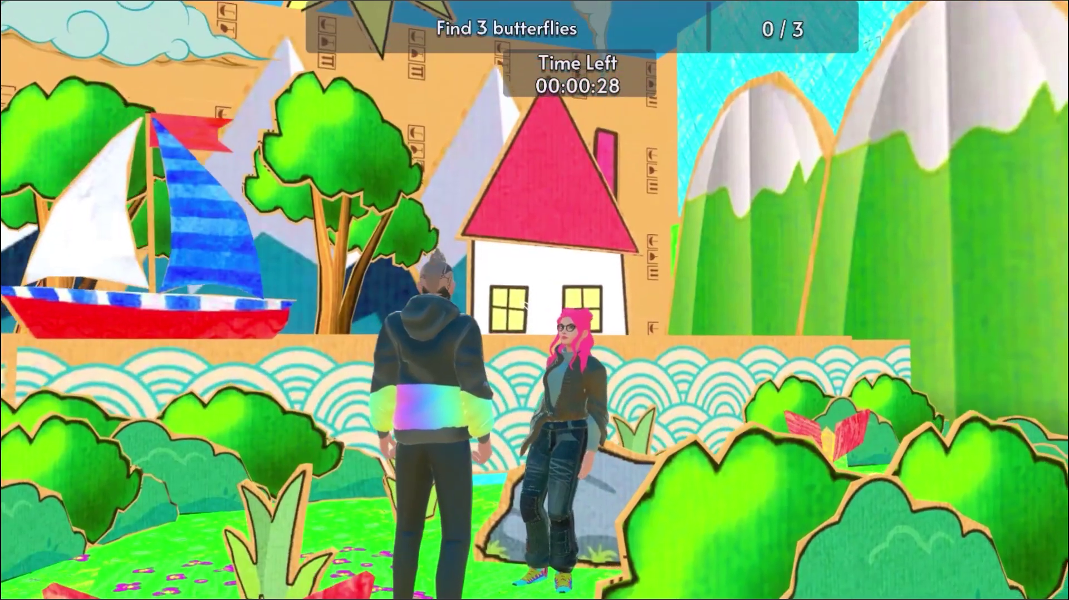
pyautogui.press('w')
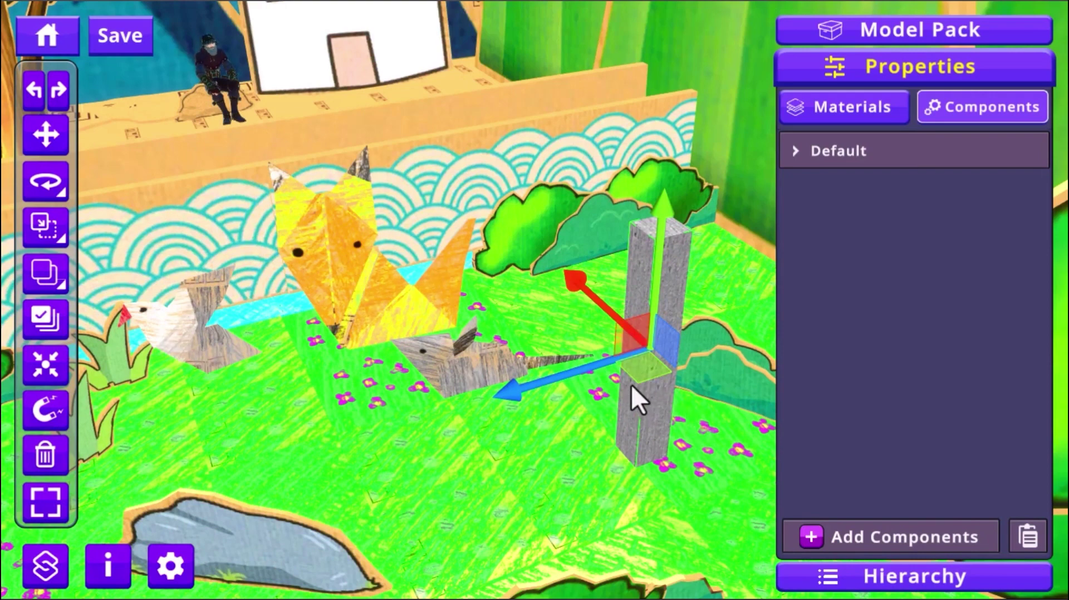
# Step: Select the paper bird in the land editor and examine its Activation#1 and ClickInput#1 event settings
pyautogui.click(157, 322)
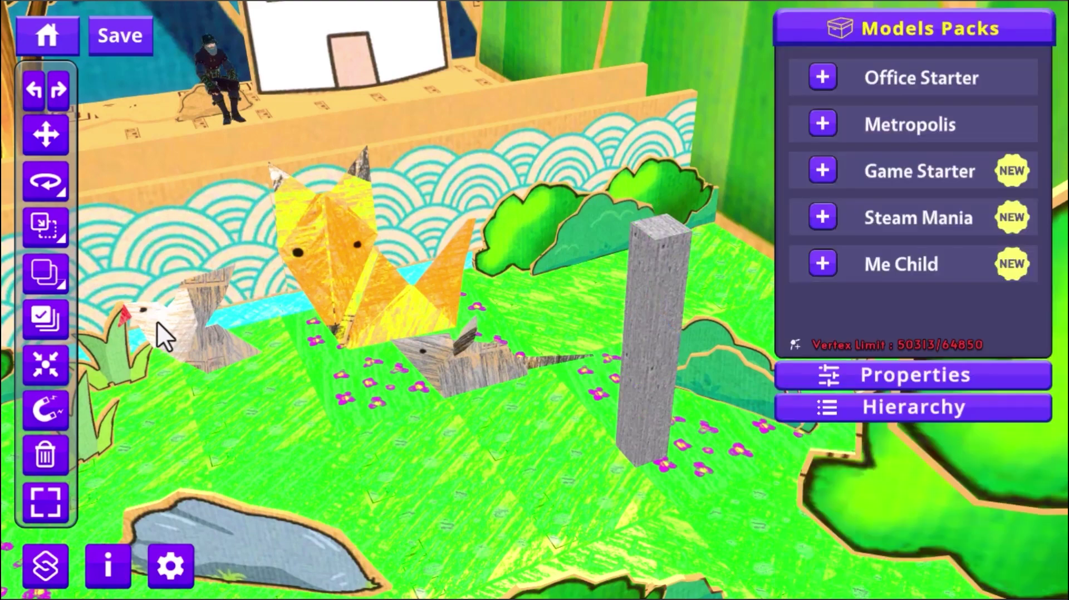
pyautogui.click(159, 322)
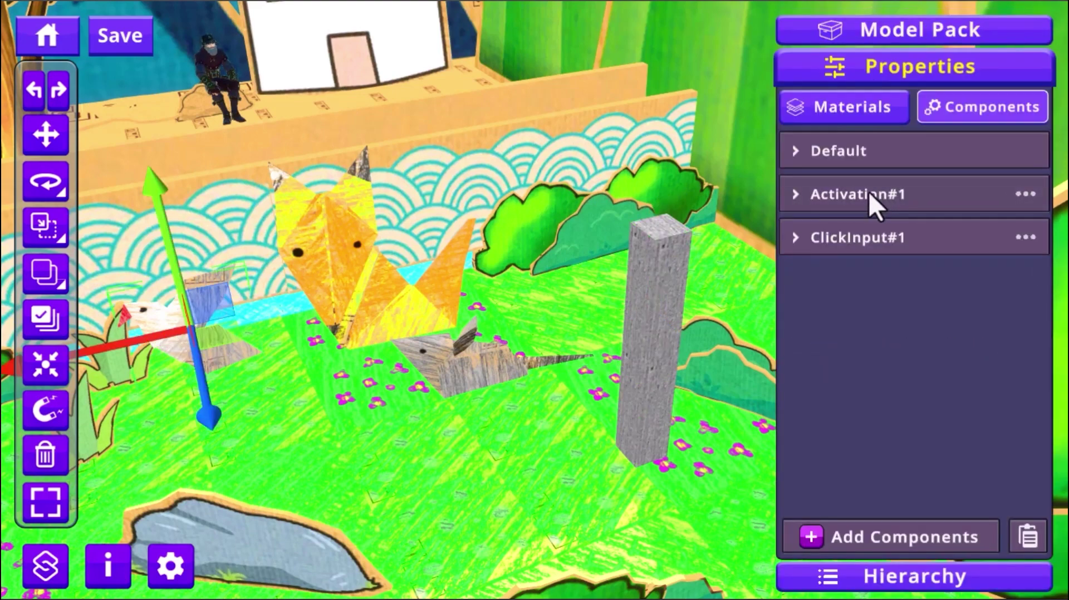
pyautogui.click(807, 192)
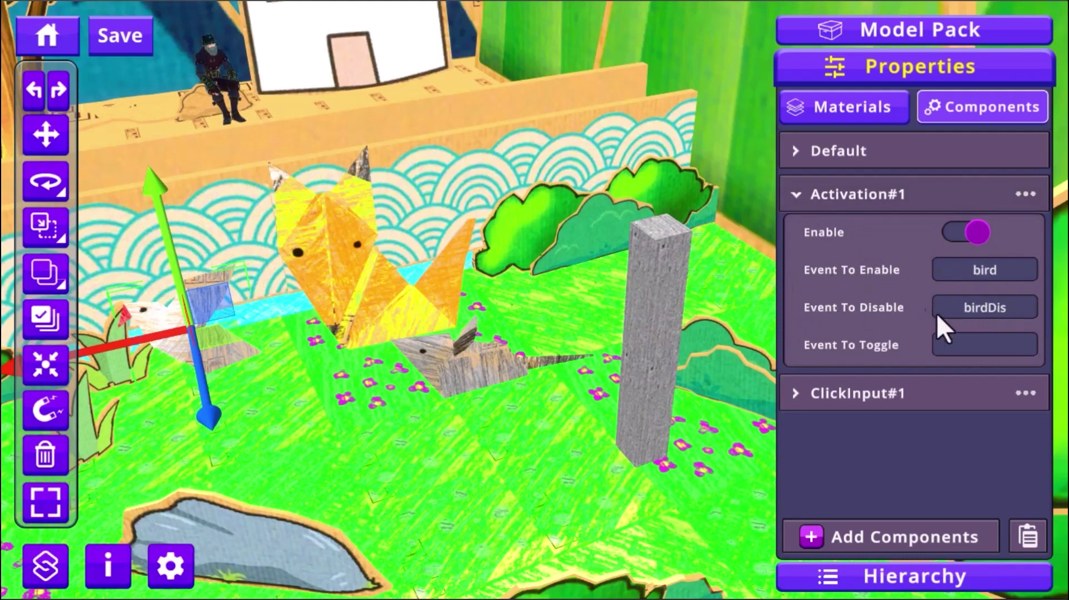
pyautogui.click(772, 393)
pyautogui.scroll(-4, 840, 233)
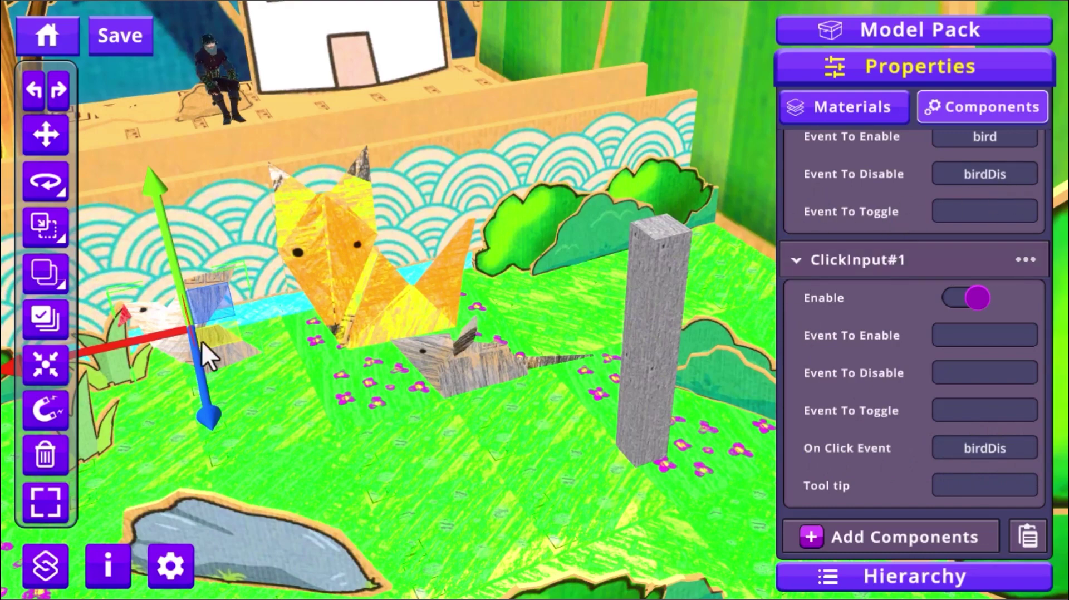
# Step: Select the origami fox and examine its Activation#1 and ClickInput#1 event settings
pyautogui.click(332, 249)
pyautogui.click(867, 195)
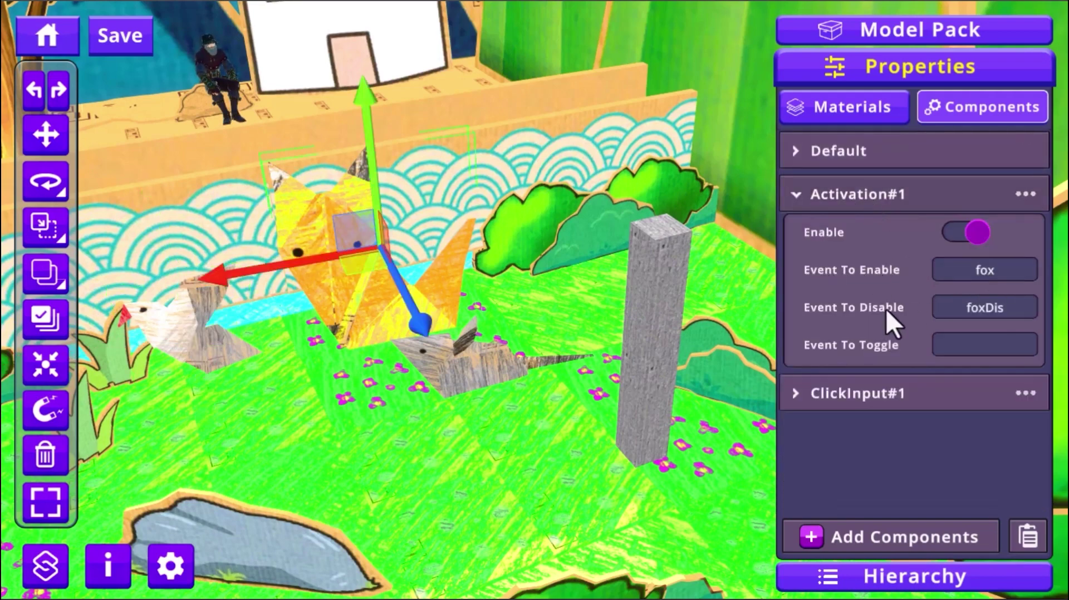
pyautogui.click(877, 400)
pyautogui.scroll(-3, 891, 418)
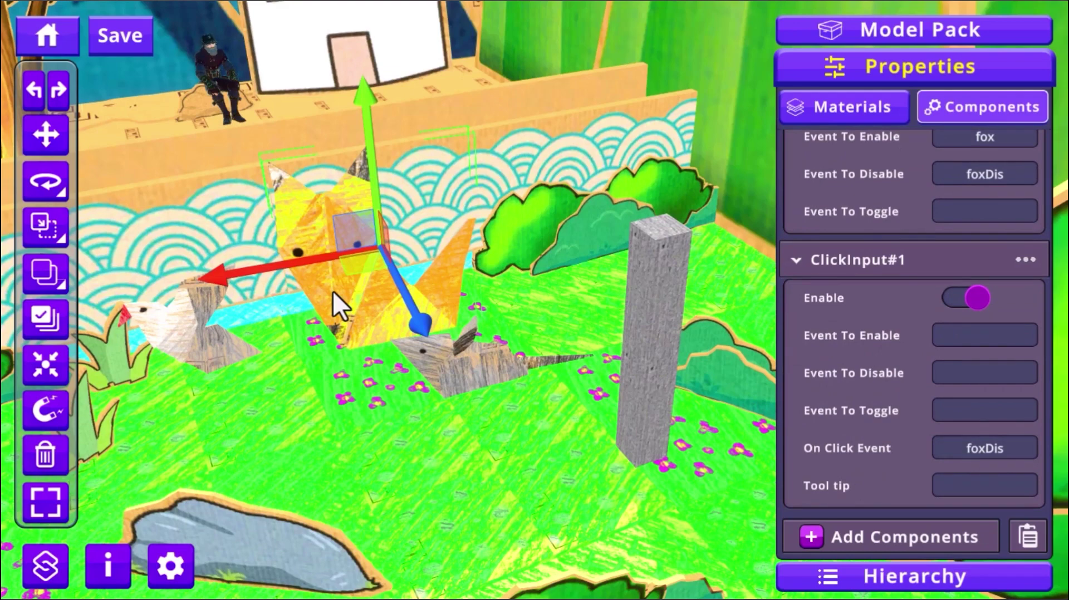
# Step: Select the paper mouse, examine its Activation#1 and ClickInput#1 event settings, and collapse both components
pyautogui.click(501, 370)
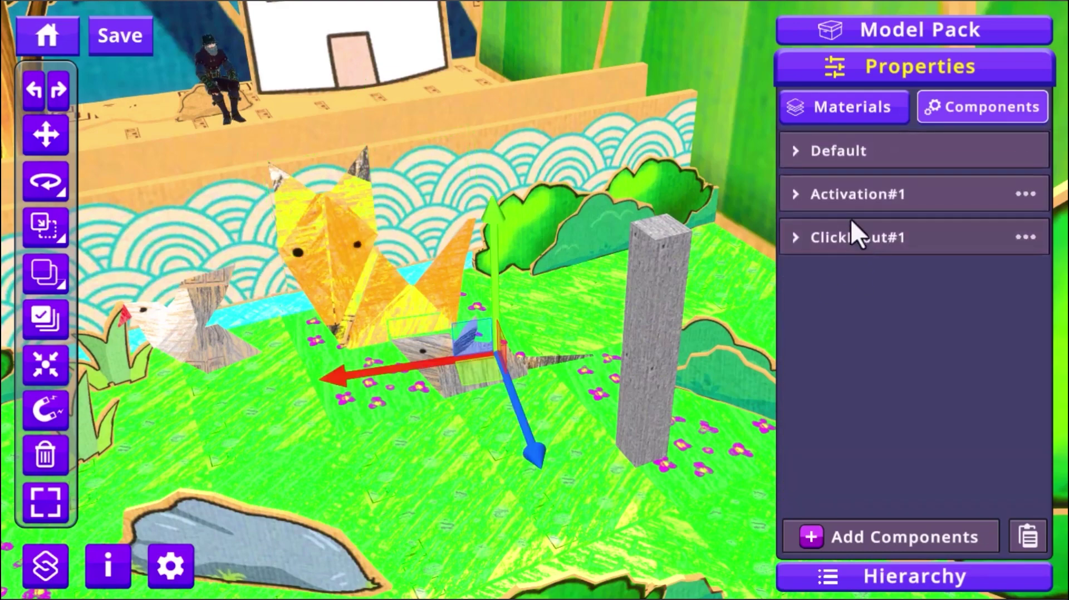
pyautogui.click(867, 185)
pyautogui.click(868, 184)
pyautogui.click(859, 193)
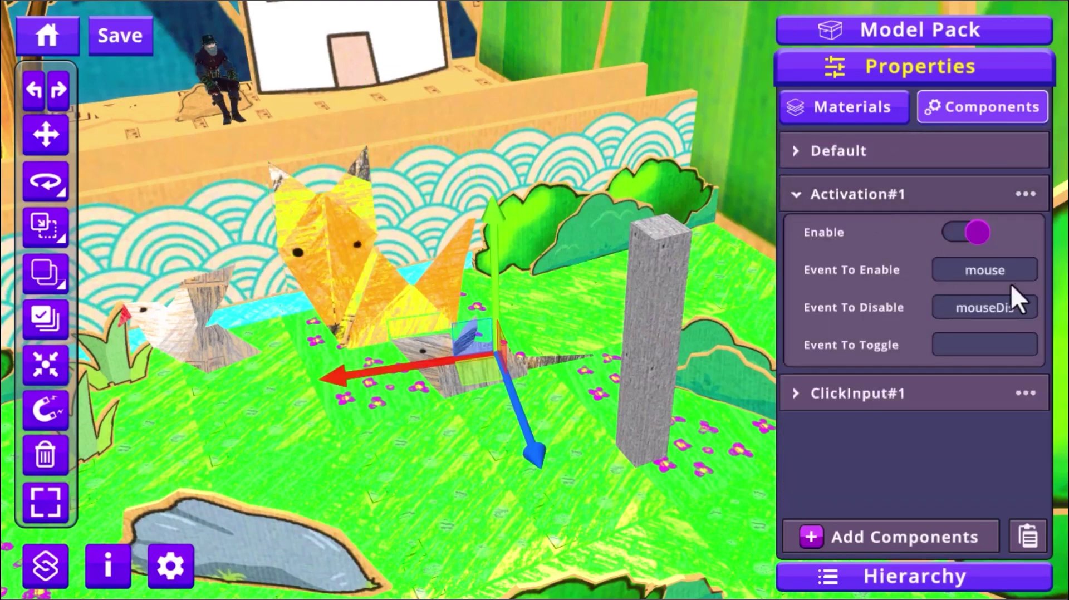
pyautogui.click(890, 394)
pyautogui.moveTo(804, 436); pyautogui.dragTo(802, 270)
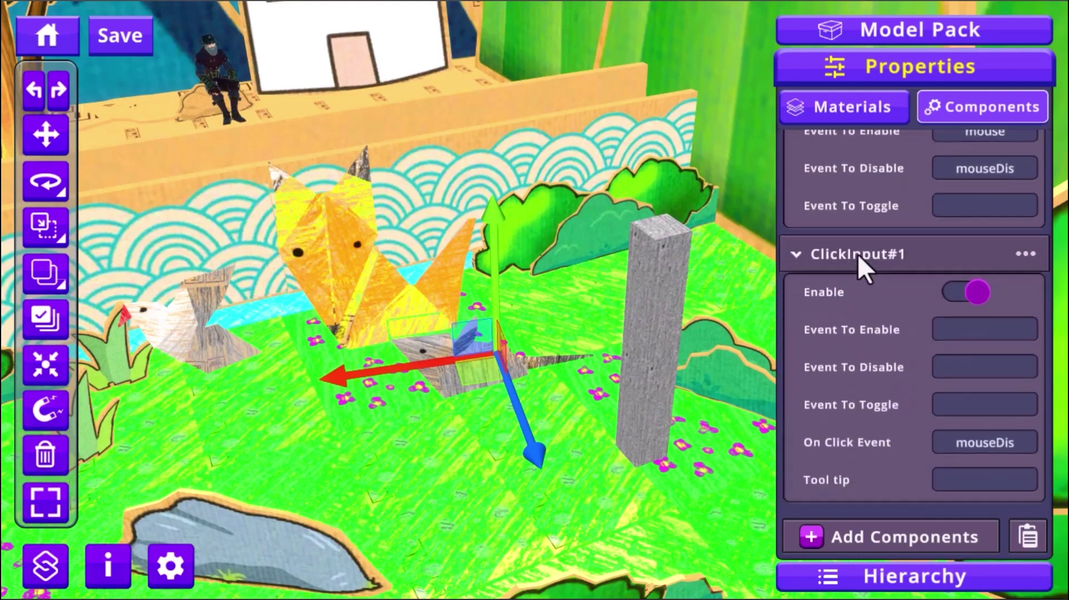
pyautogui.click(809, 258)
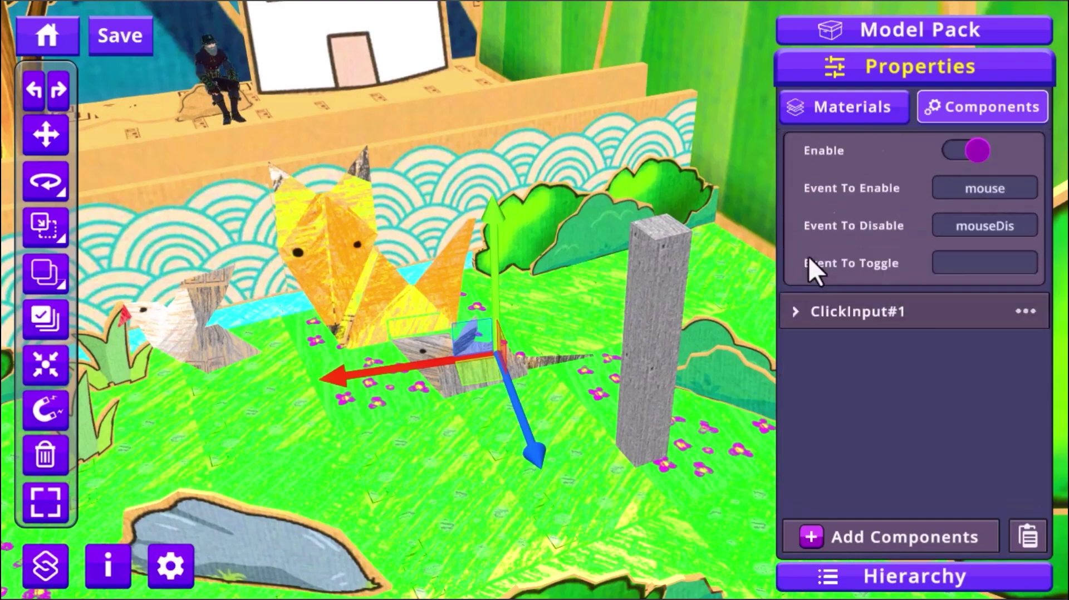
pyautogui.click(807, 193)
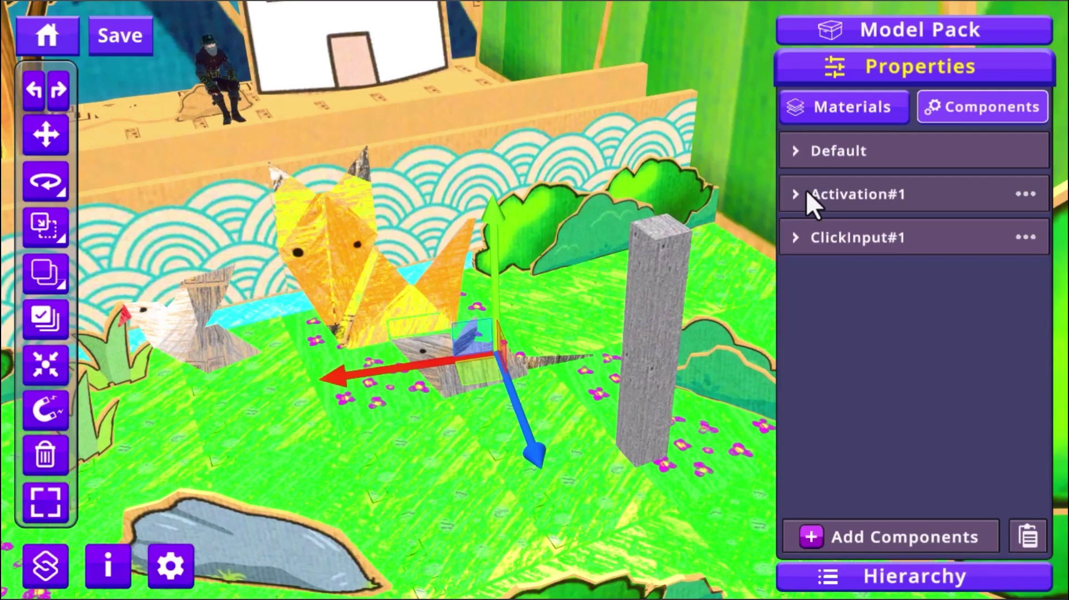
# Step: Add an Audio Sound component to the tall grey wooden post and expand its settings down to Event To Play
pyautogui.click(635, 341)
pyautogui.click(880, 540)
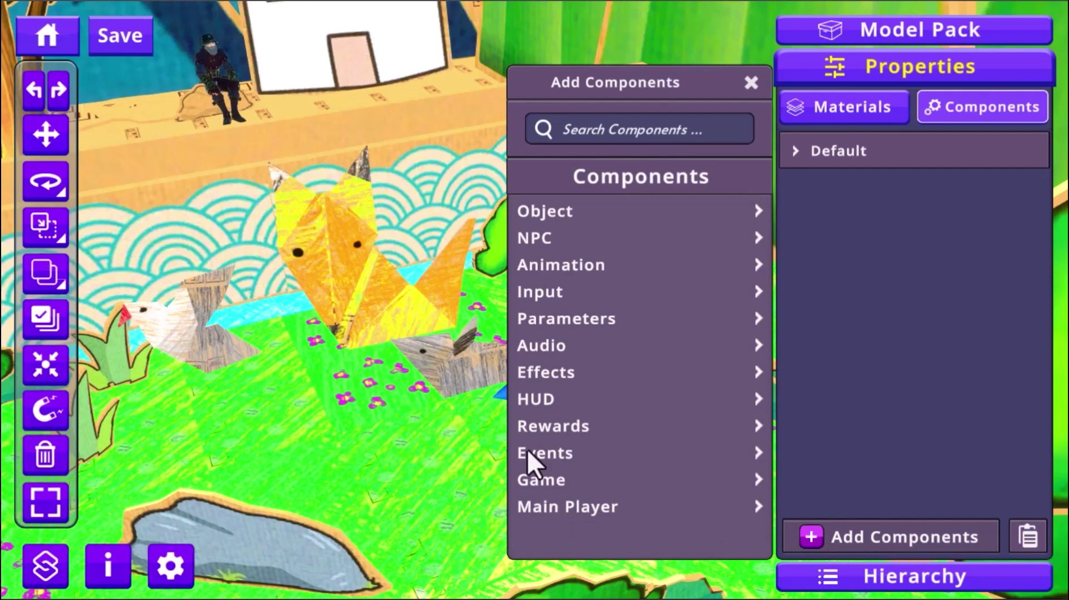
pyautogui.click(563, 348)
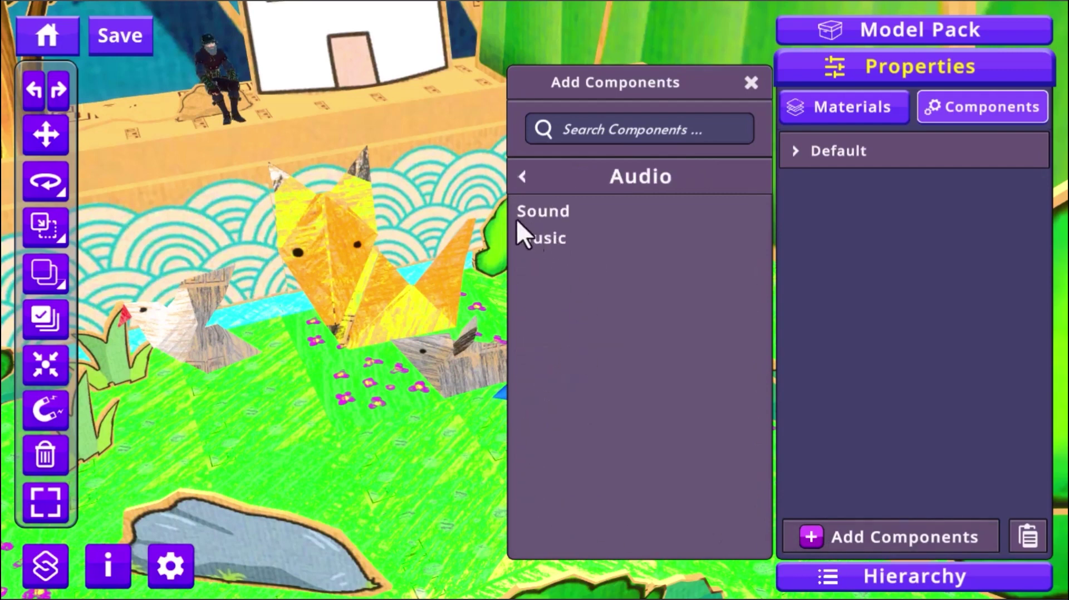
pyautogui.click(567, 213)
pyautogui.click(828, 193)
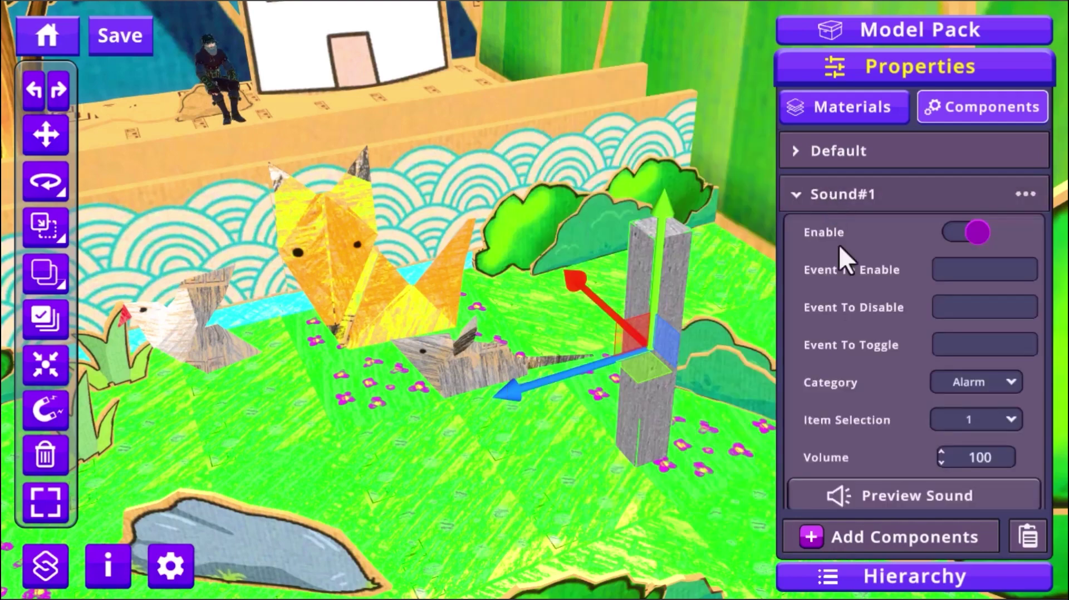
pyautogui.scroll(-2, 840, 247)
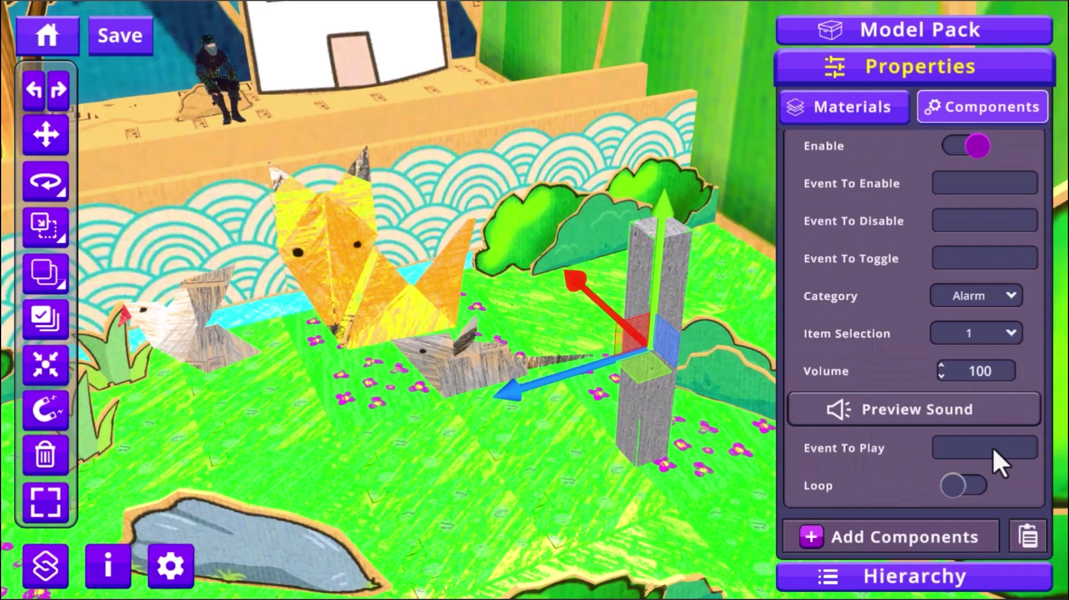
# Step: Check the On Click Event in the ClickInput#1 component of the bird, the fox and the mouse
pyautogui.click(171, 326)
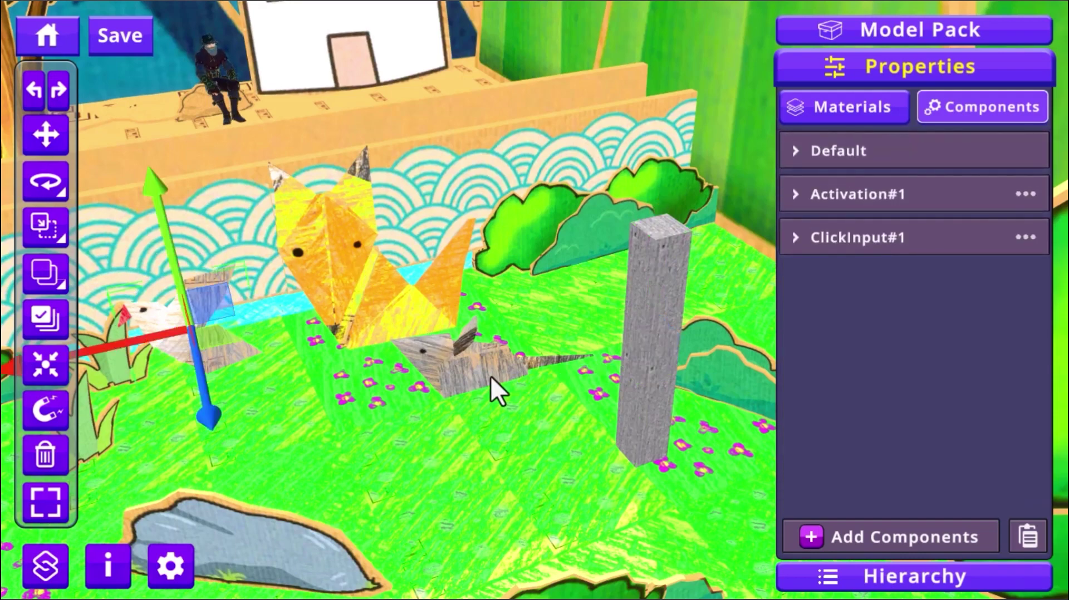
pyautogui.click(817, 240)
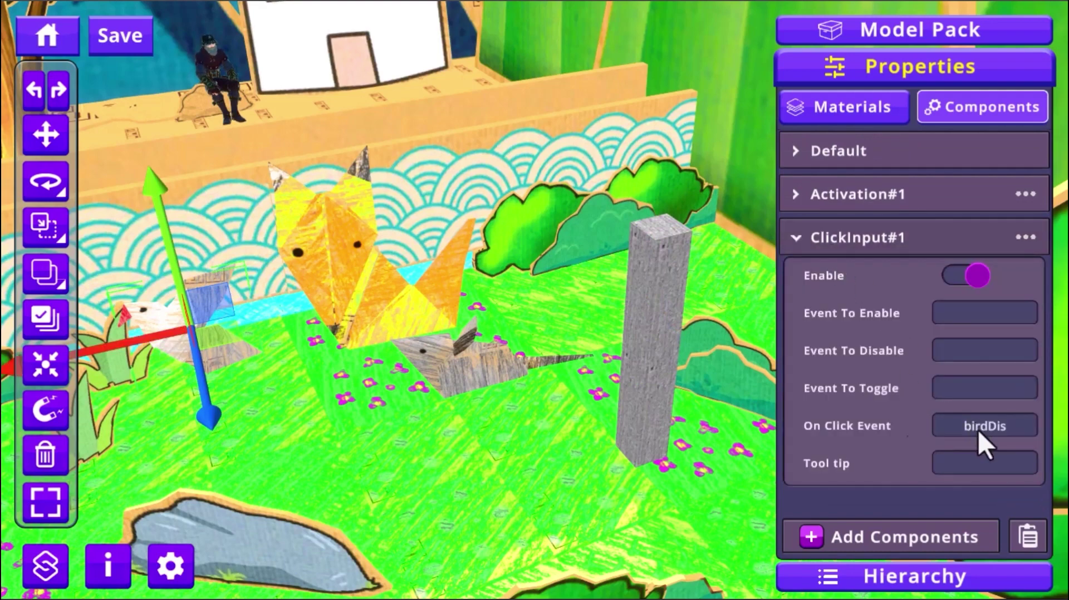
pyautogui.click(303, 268)
pyautogui.click(894, 236)
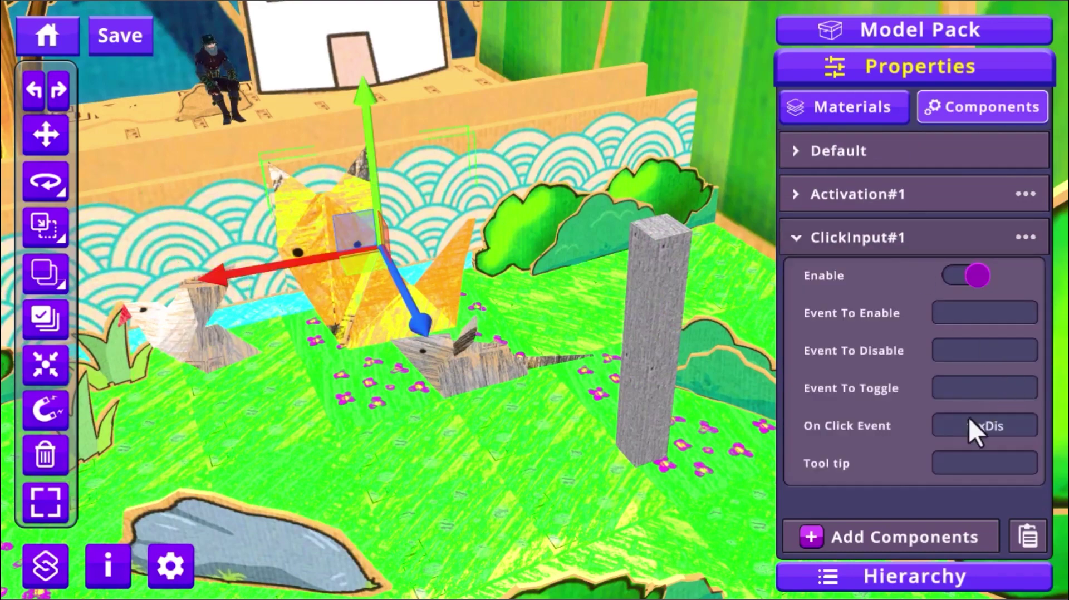
pyautogui.click(488, 363)
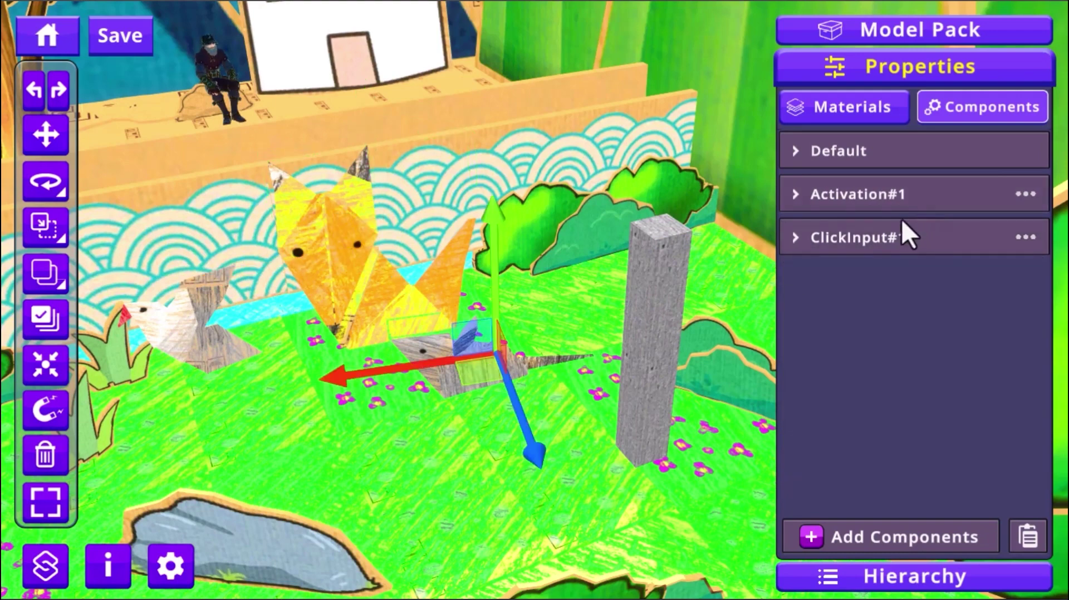
pyautogui.click(902, 234)
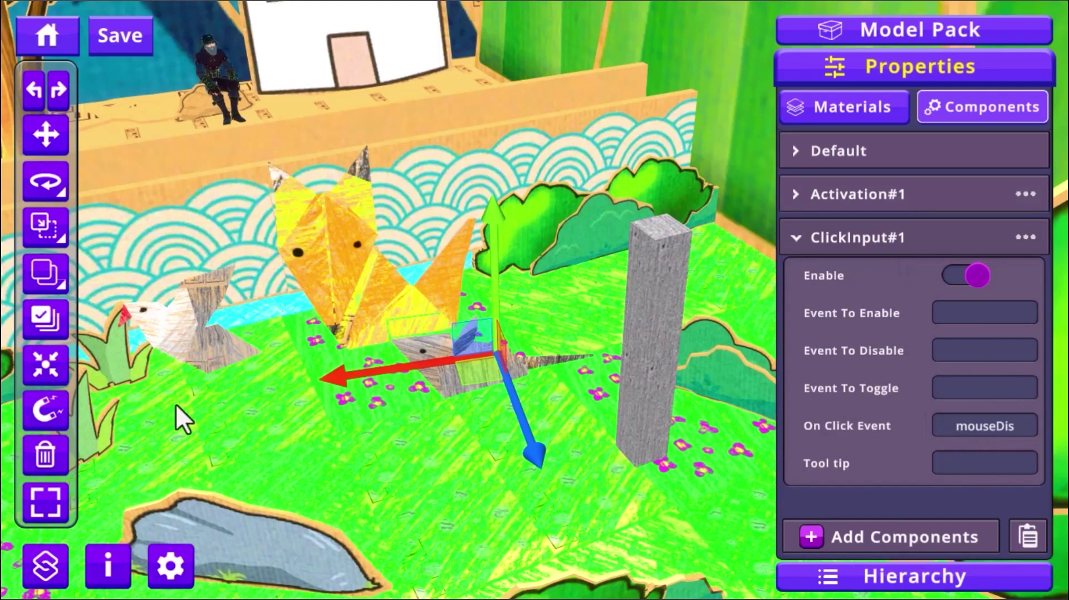
# Step: Review the wooden post's Sound#1 settings and add an Event Merger component to the post
pyautogui.click(653, 368)
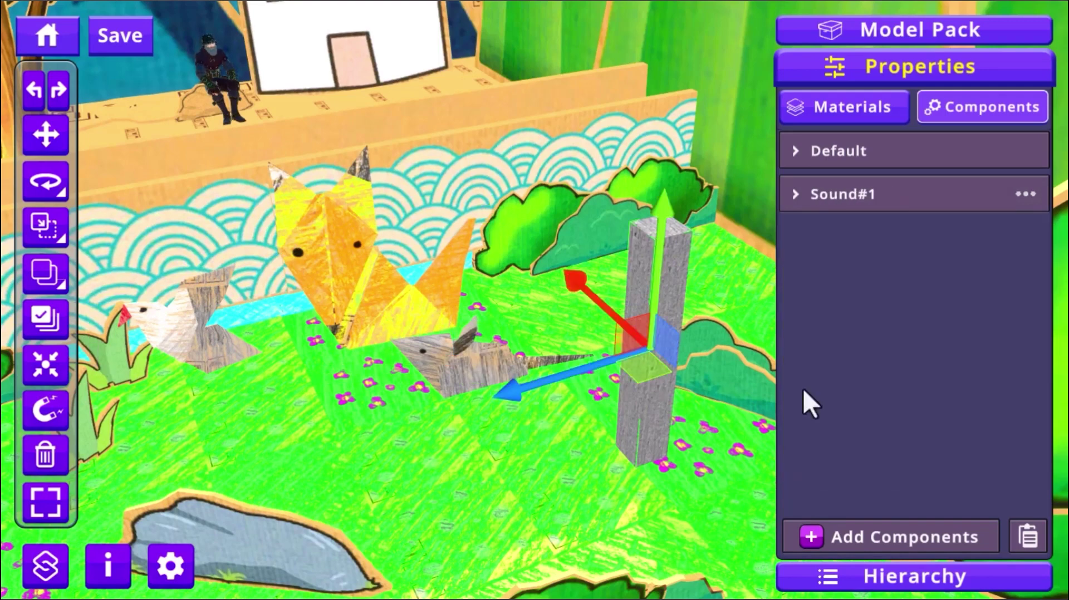
pyautogui.click(814, 192)
pyautogui.scroll(-2, 886, 390)
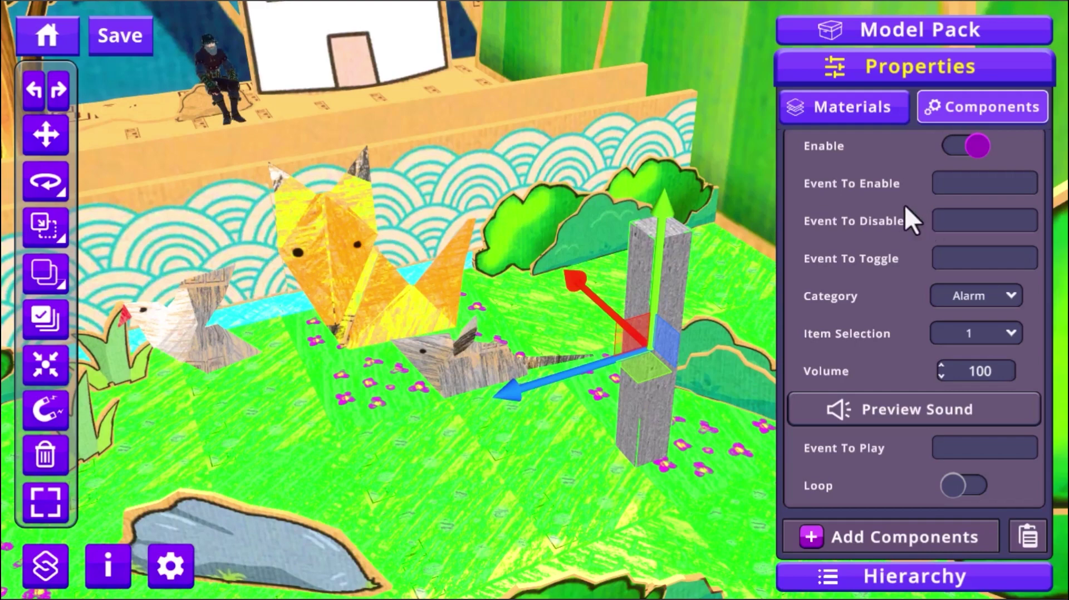
pyautogui.scroll(2, 848, 187)
pyautogui.click(843, 185)
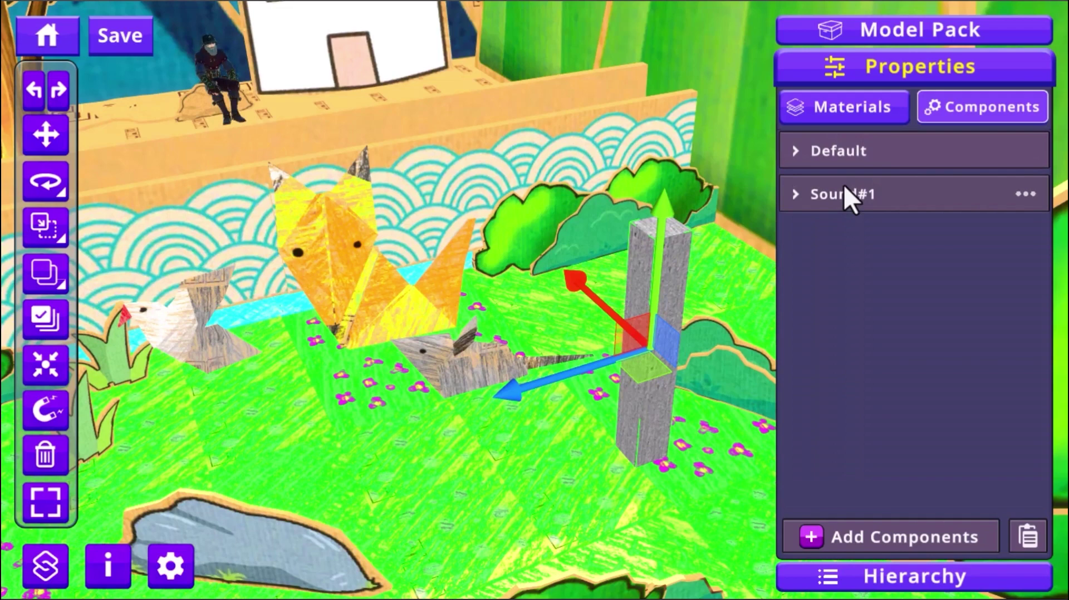
pyautogui.click(847, 534)
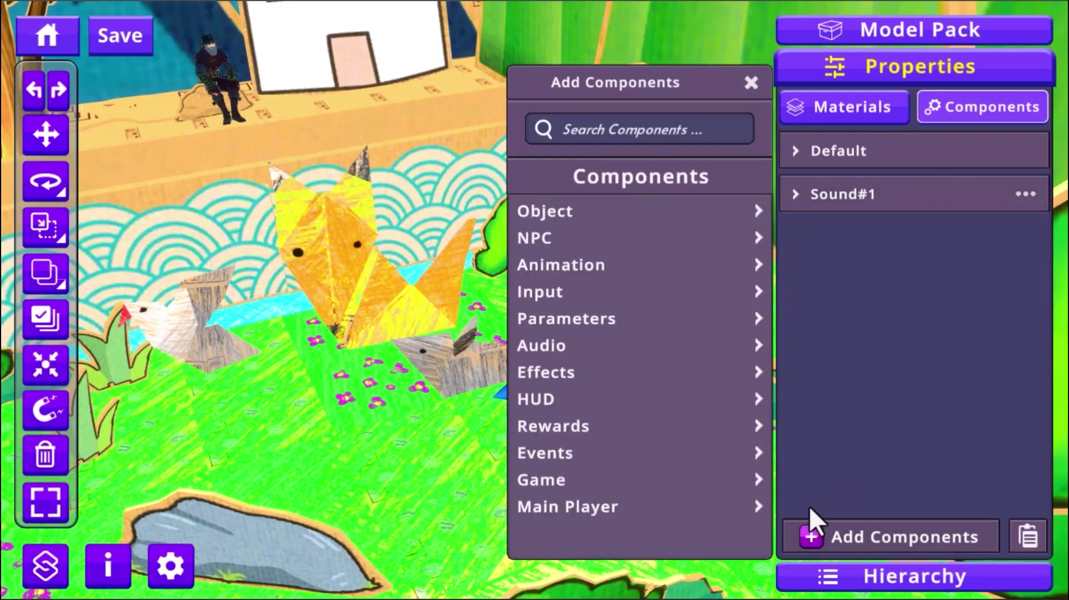
pyautogui.click(580, 455)
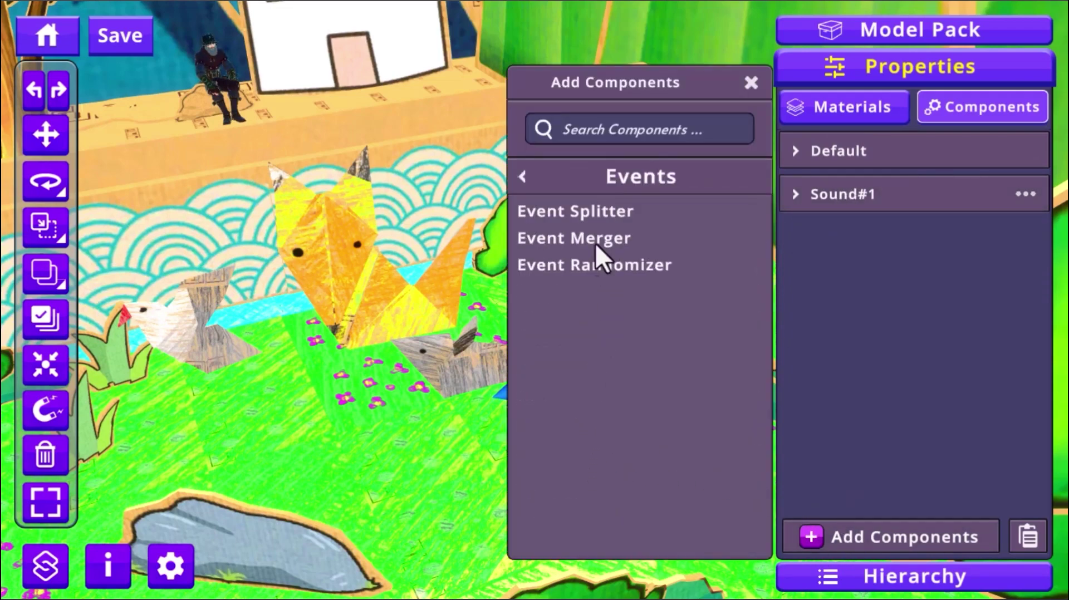
pyautogui.click(573, 240)
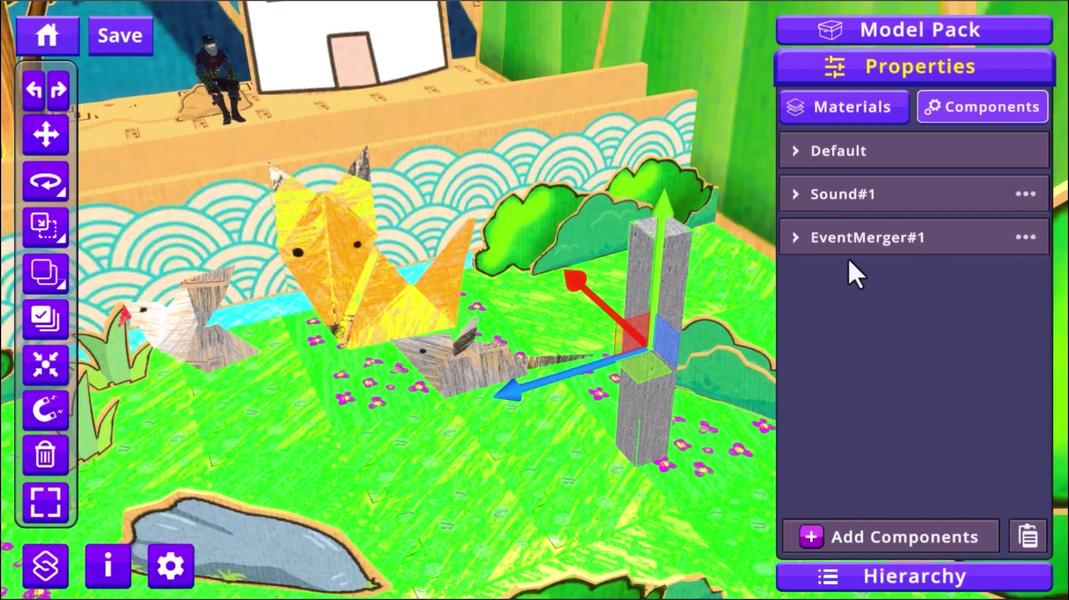
# Step: Add three new events to the list in the post's EventMerger#1 and set Add Event 1 to birdDis
pyautogui.click(807, 243)
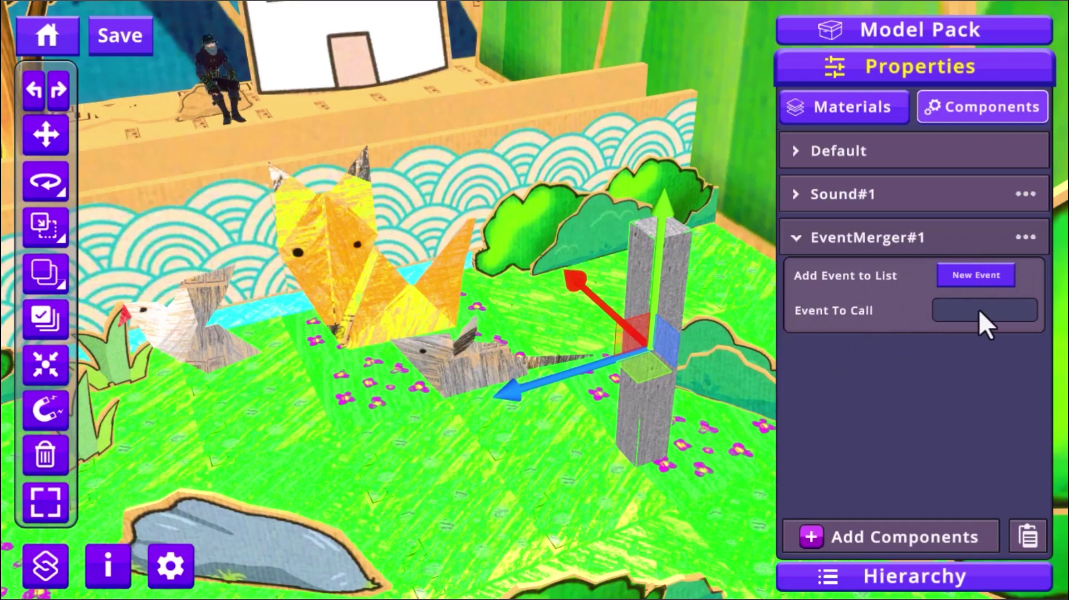
pyautogui.click(971, 279)
pyautogui.click(969, 276)
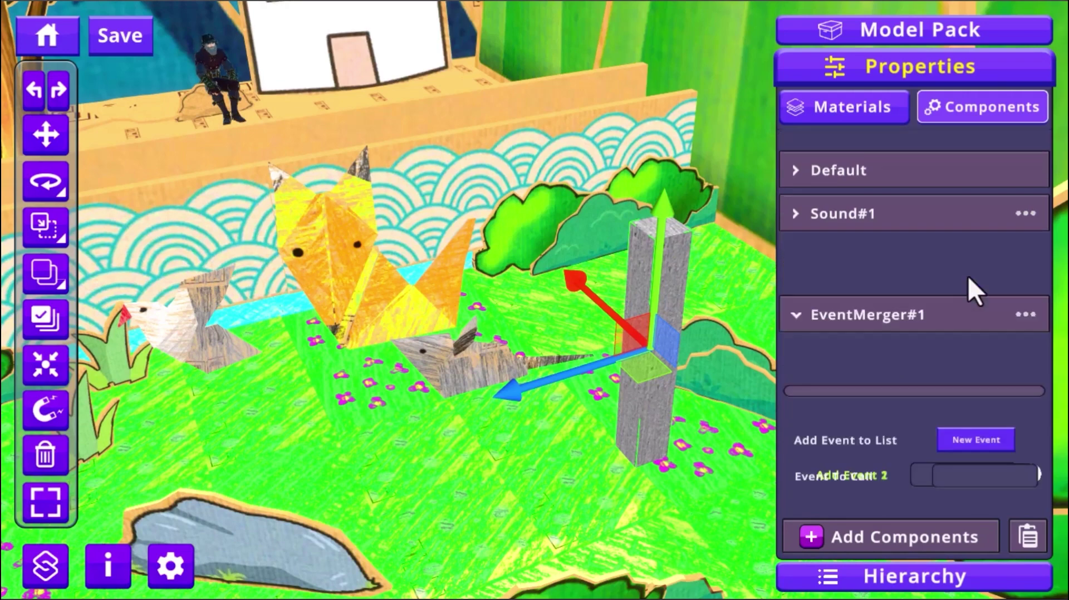
pyautogui.click(975, 276)
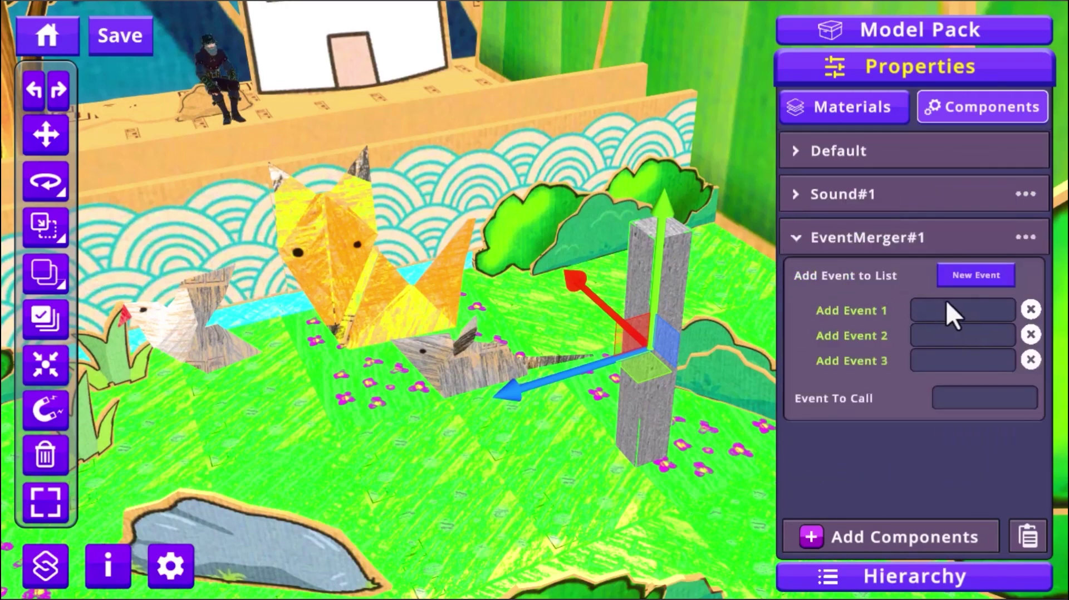
pyautogui.click(946, 309)
pyautogui.write('bo')
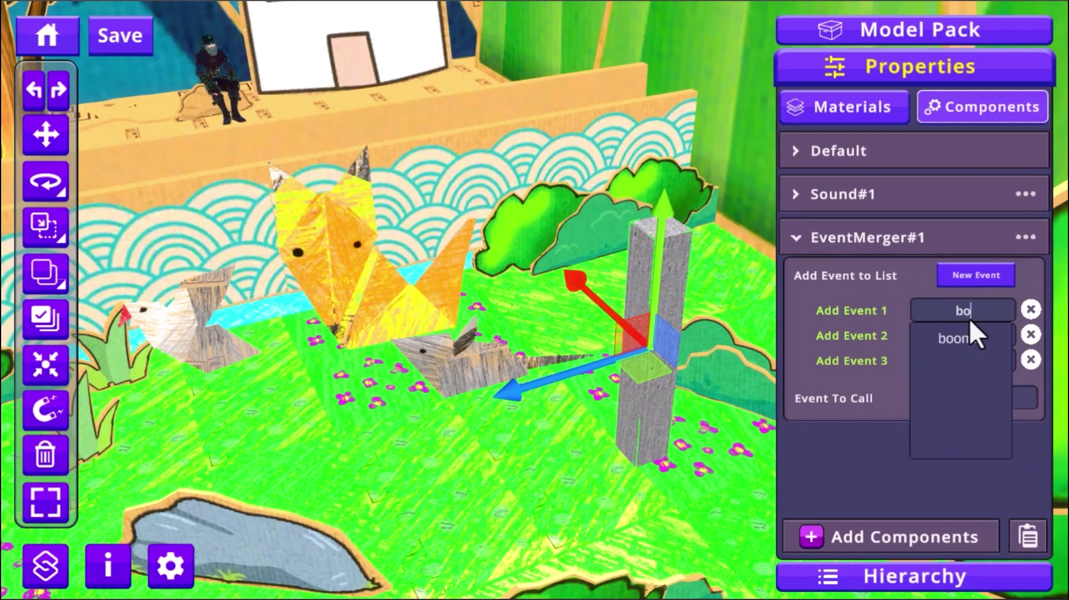
pyautogui.press('BackSpace')
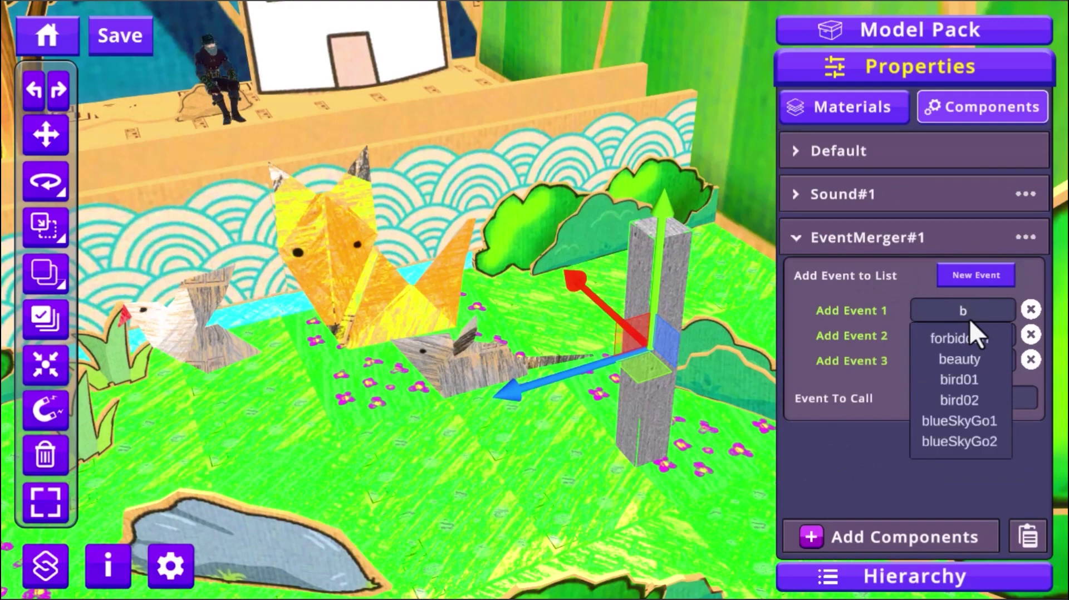
pyautogui.write('i')
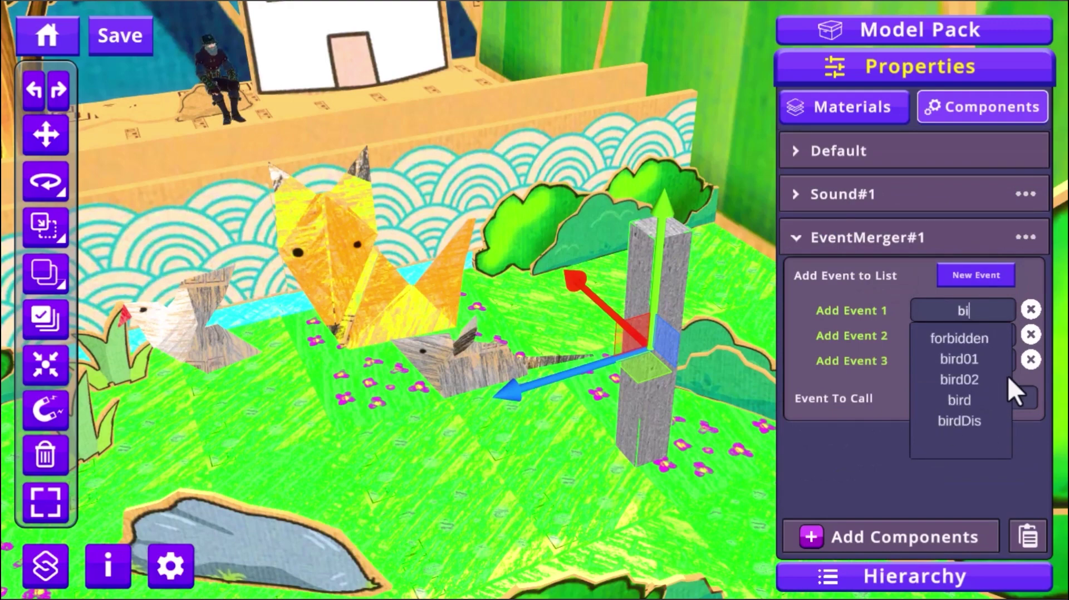
pyautogui.click(969, 422)
# Step: Set Add Event 2 to foxDis and Add Event 3 to mouseDis in the post's EventMerger#1
pyautogui.click(955, 334)
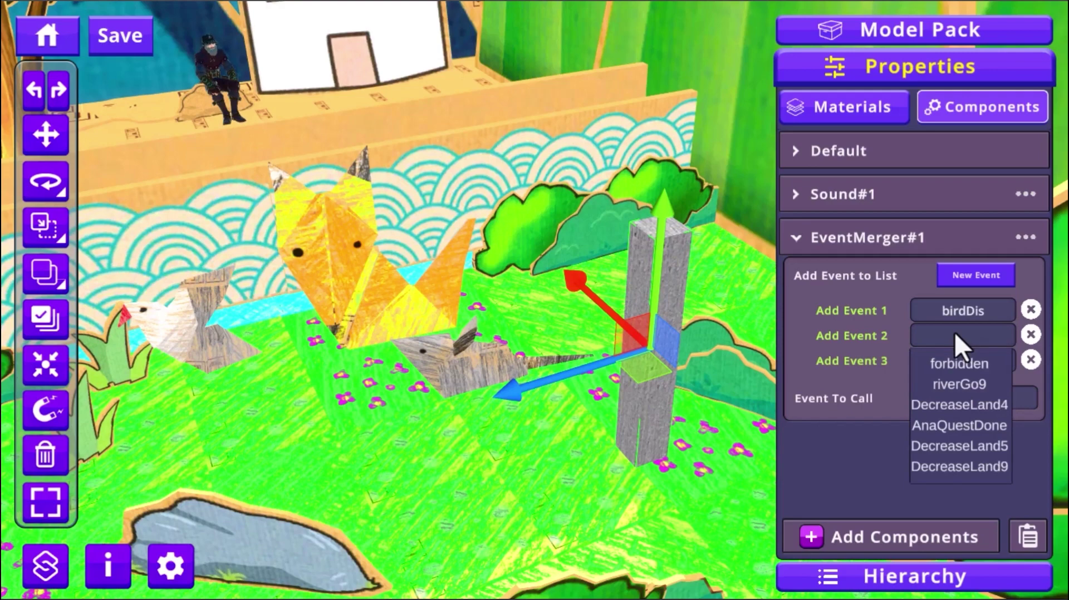
pyautogui.write('foxd')
pyautogui.press('BackSpace')
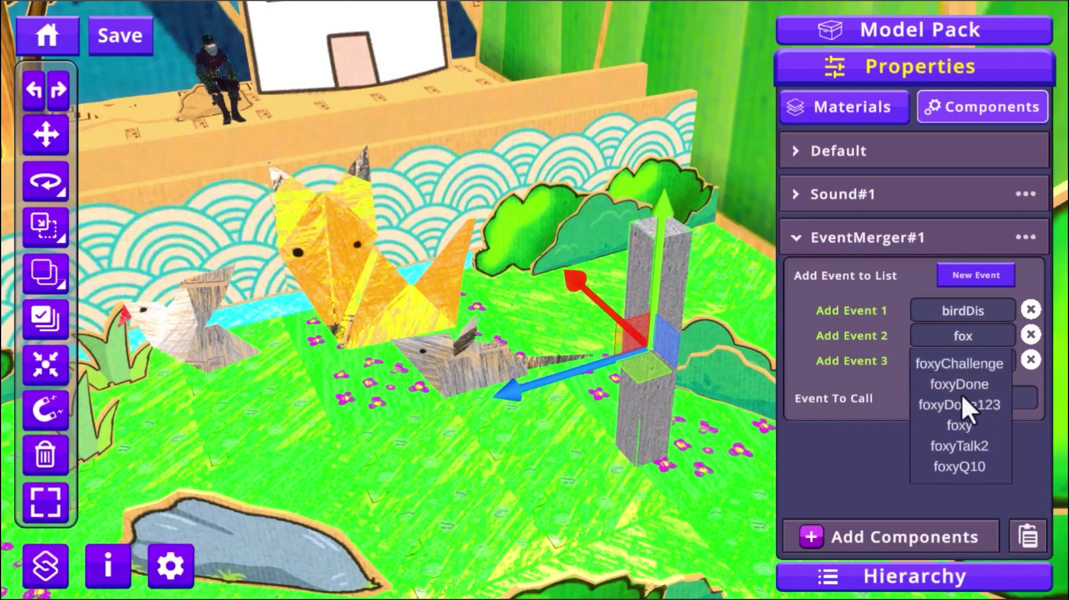
pyautogui.write('Di')
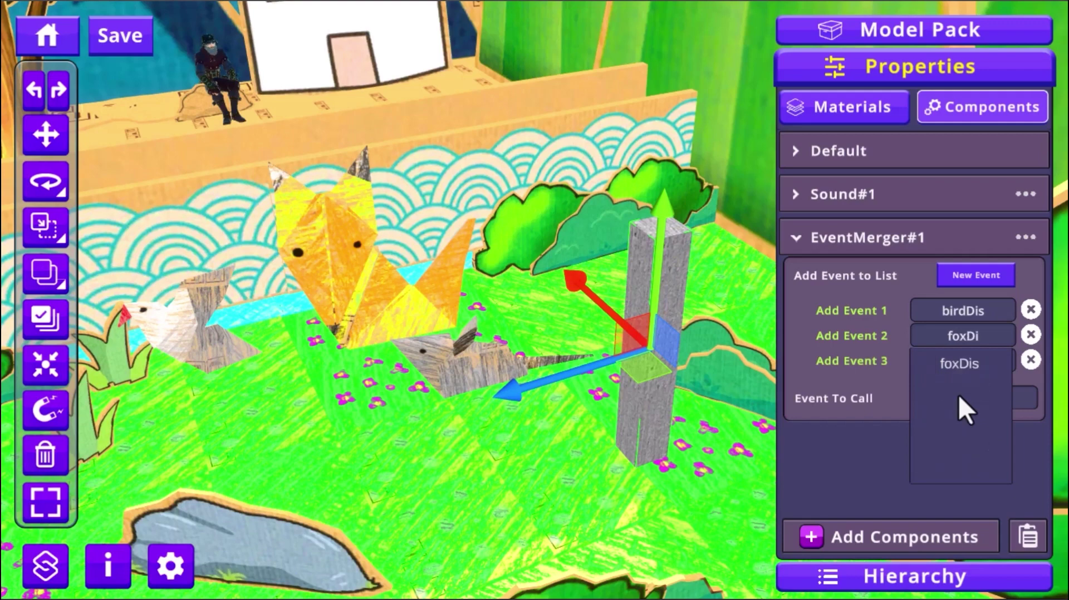
pyautogui.click(969, 366)
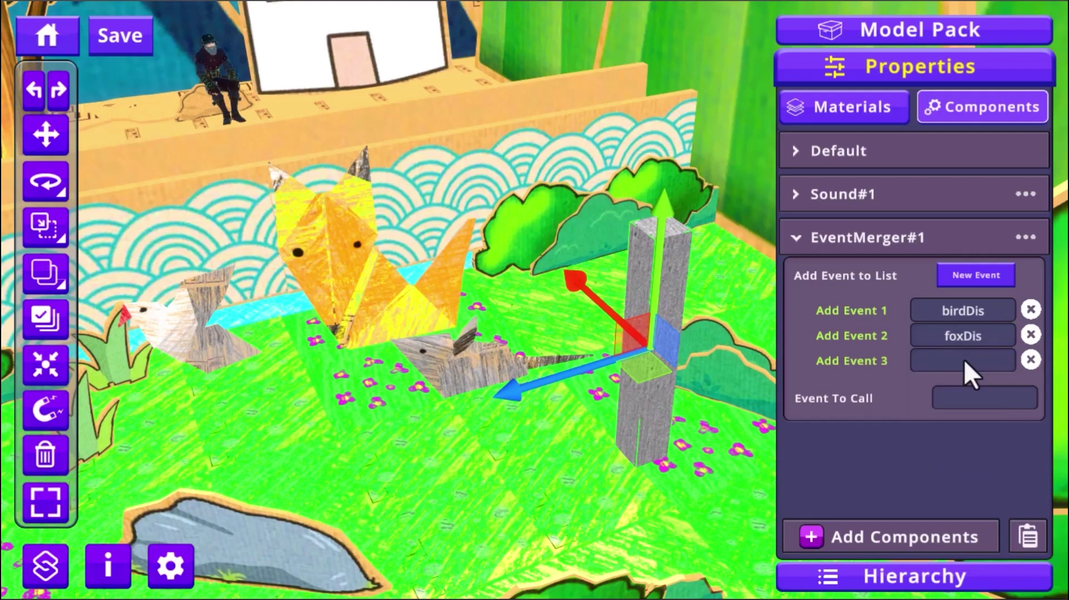
pyautogui.click(964, 359)
pyautogui.write('mous')
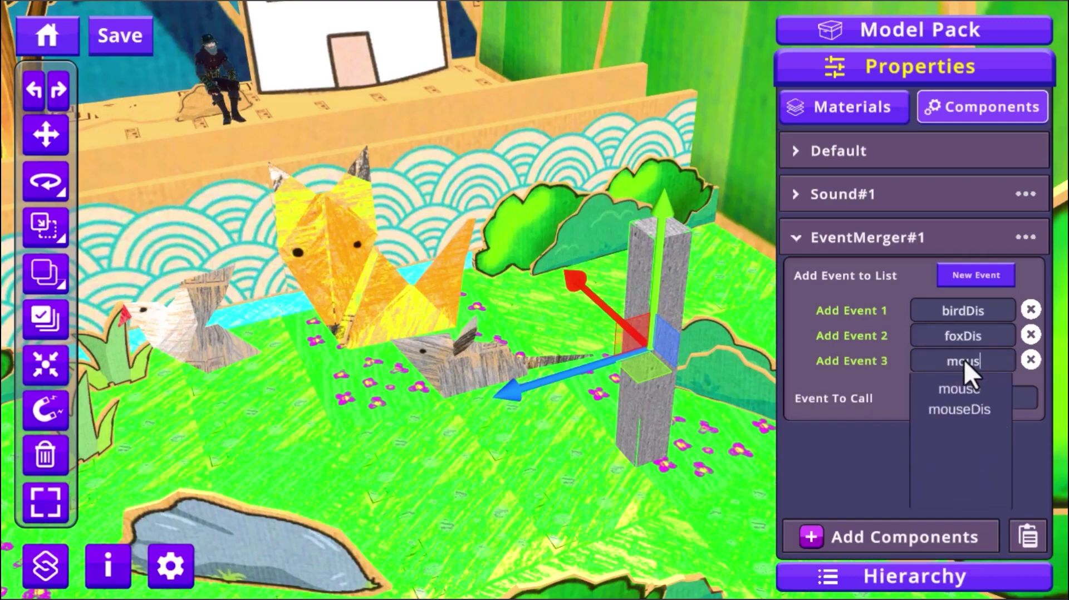
pyautogui.click(951, 411)
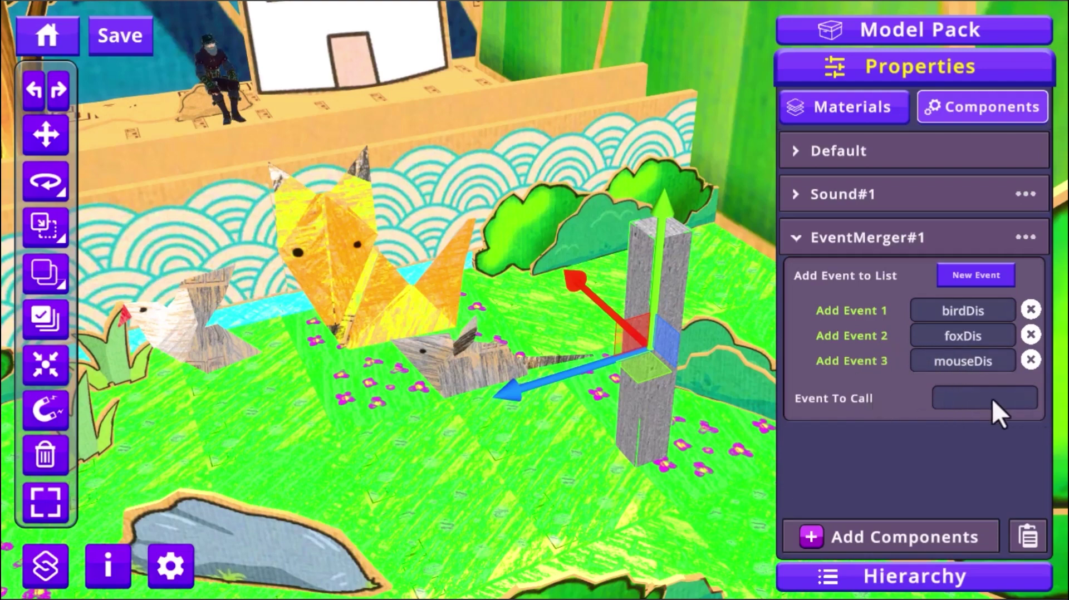
# Step: Set the Event To Call of the post's EventMerger#1 to animalSound
pyautogui.click(958, 399)
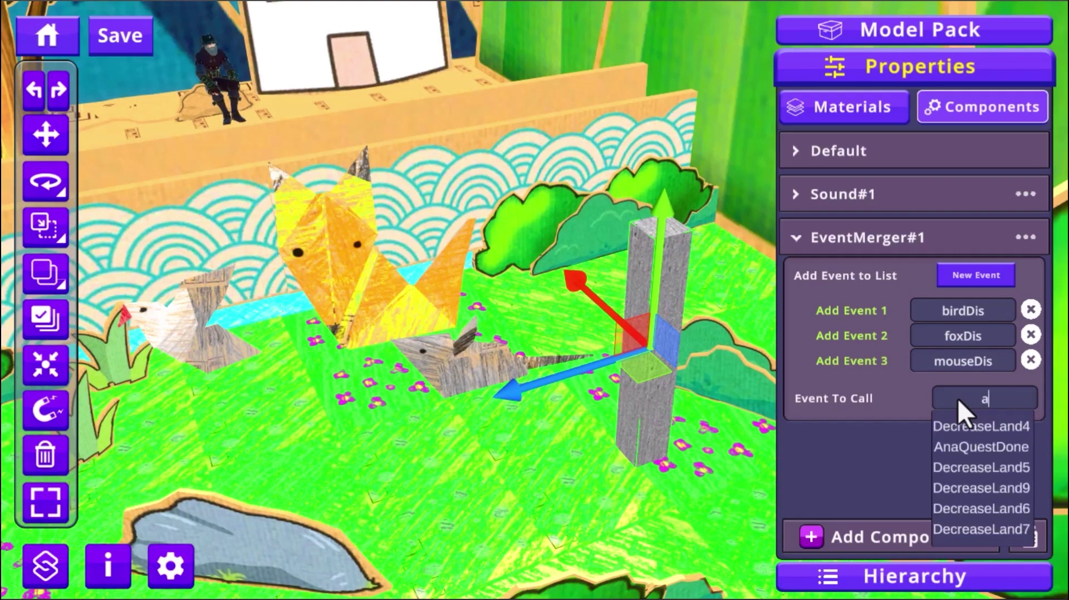
pyautogui.write('animal')
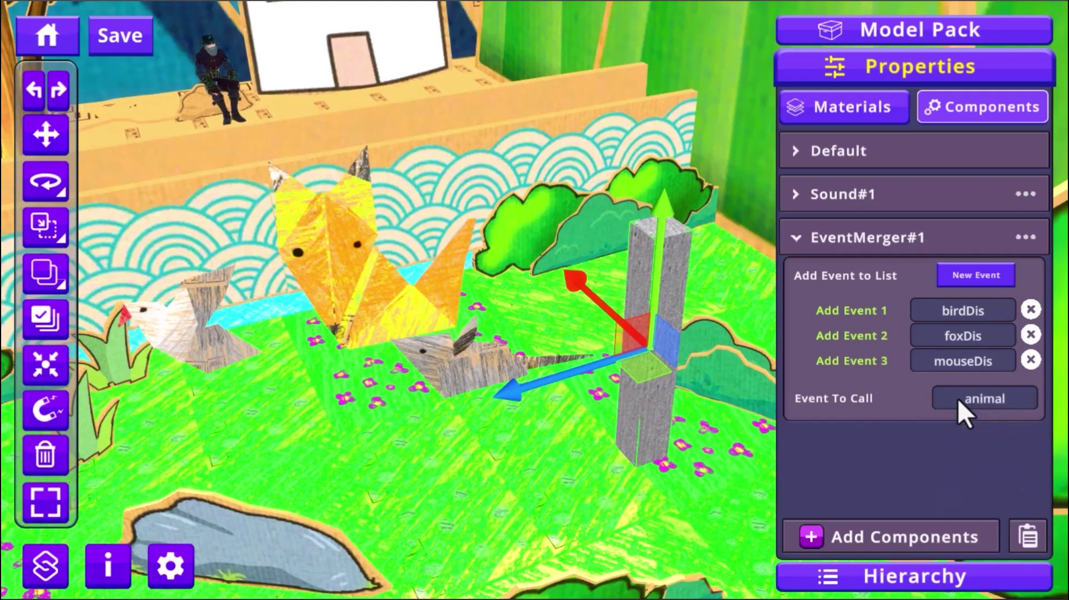
pyautogui.write('Sound')
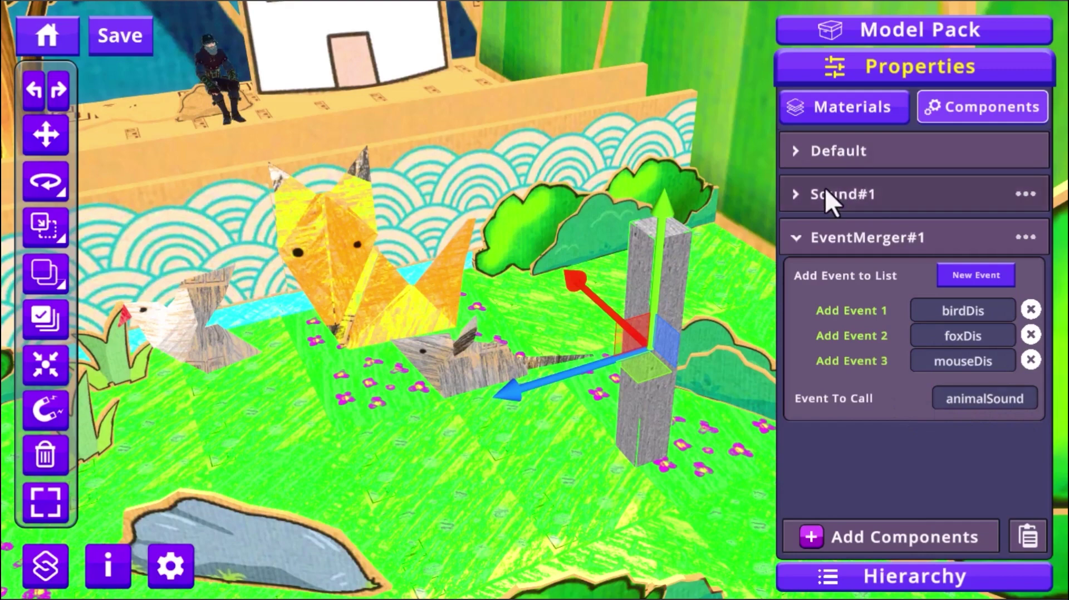
# Step: Set the Event To Play of the post's Sound#1 component to animalSound
pyautogui.click(833, 201)
pyautogui.moveTo(883, 449); pyautogui.dragTo(883, 245)
pyautogui.moveTo(863, 437); pyautogui.dragTo(800, 401)
pyautogui.click(970, 261)
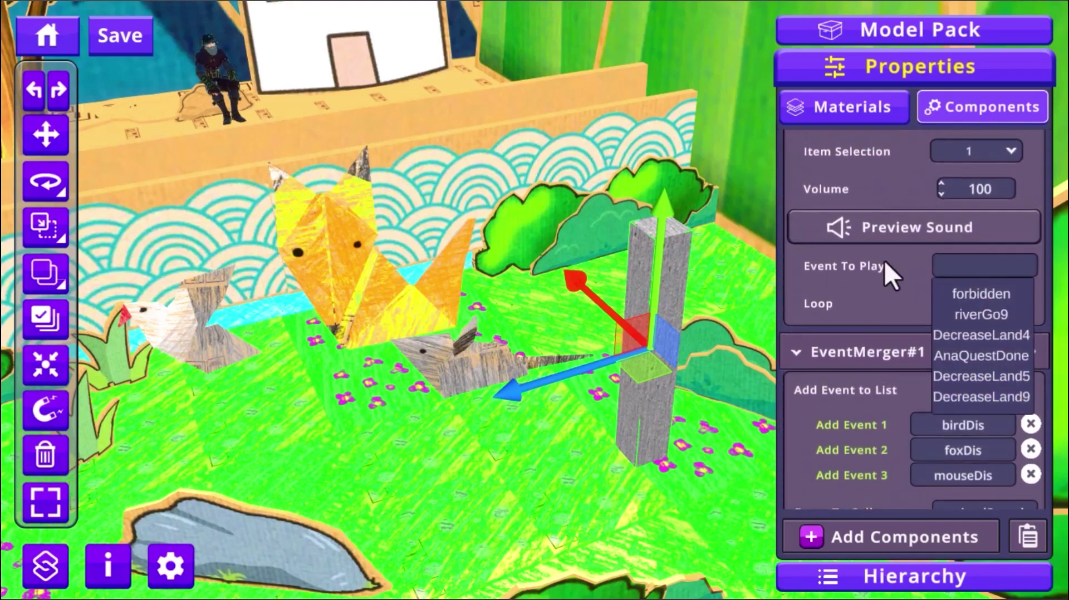
pyautogui.write('animal')
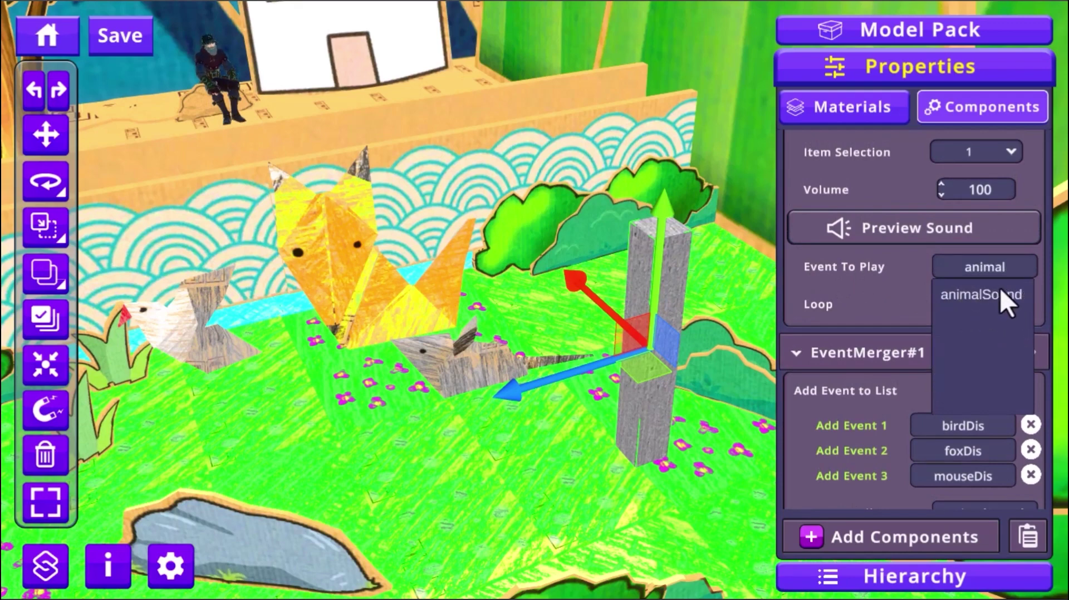
pyautogui.click(984, 292)
# Step: Choose the Collect category and item 14 as the sound in the post's Sound#1 component
pyautogui.moveTo(846, 275); pyautogui.dragTo(866, 370)
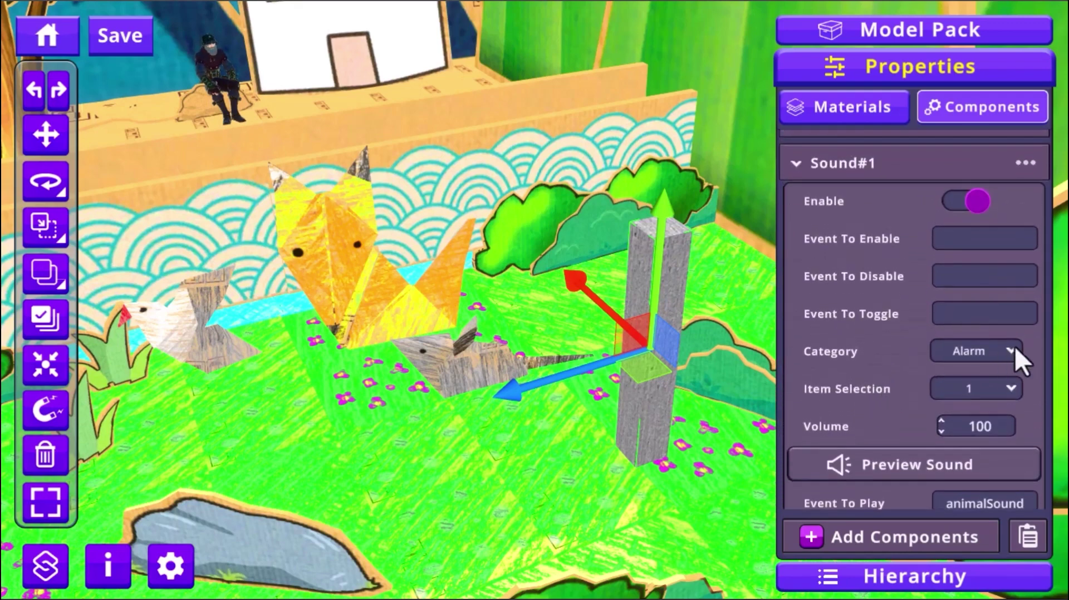
pyautogui.click(1001, 359)
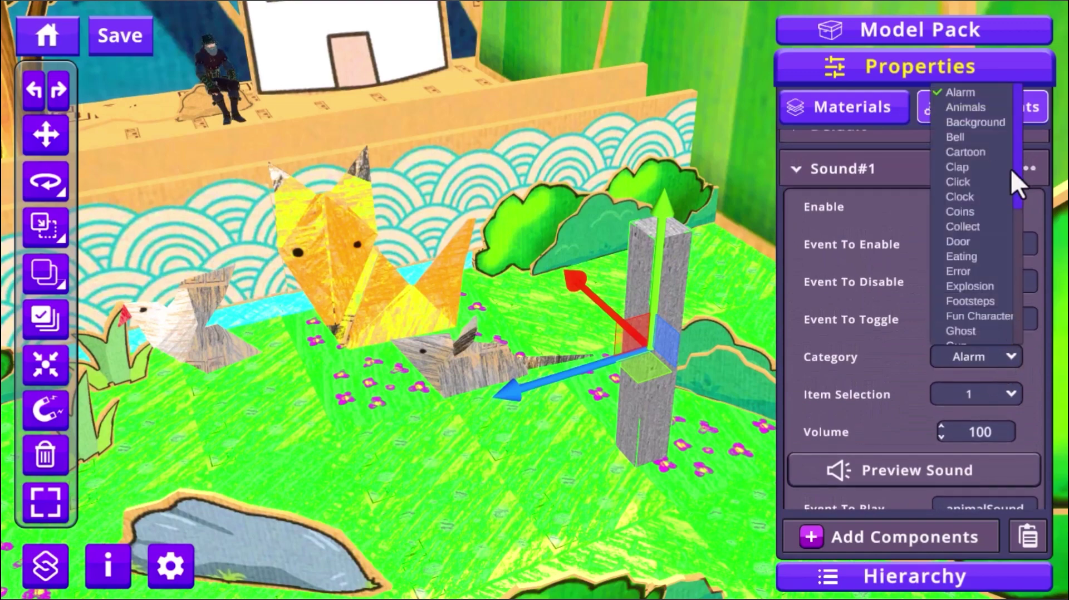
pyautogui.click(963, 225)
pyautogui.click(1004, 396)
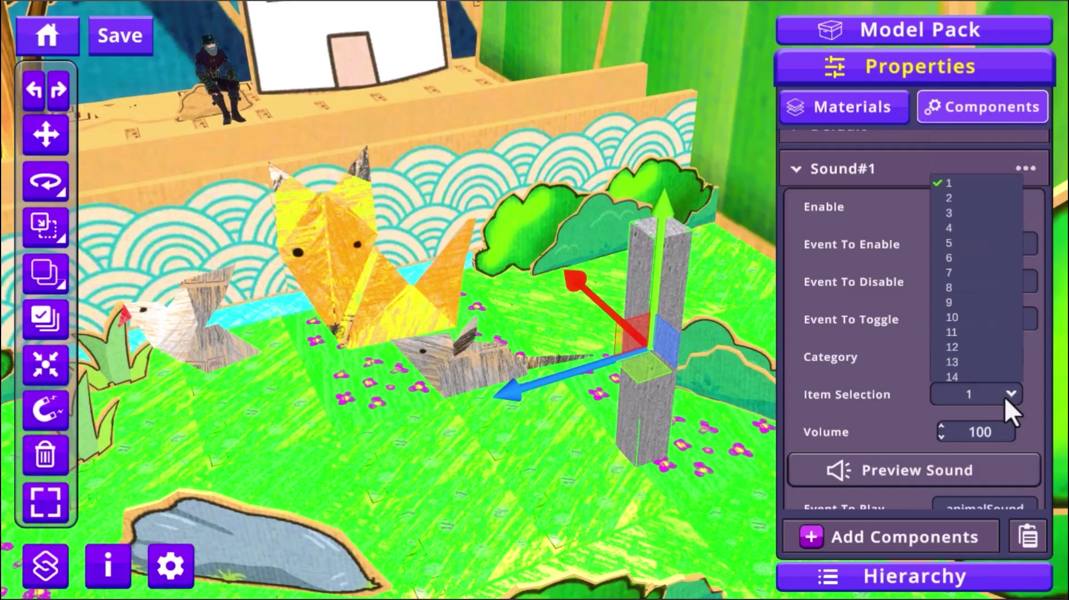
pyautogui.click(950, 377)
pyautogui.moveTo(834, 281); pyautogui.dragTo(841, 173)
pyautogui.scroll(-3, 835, 417)
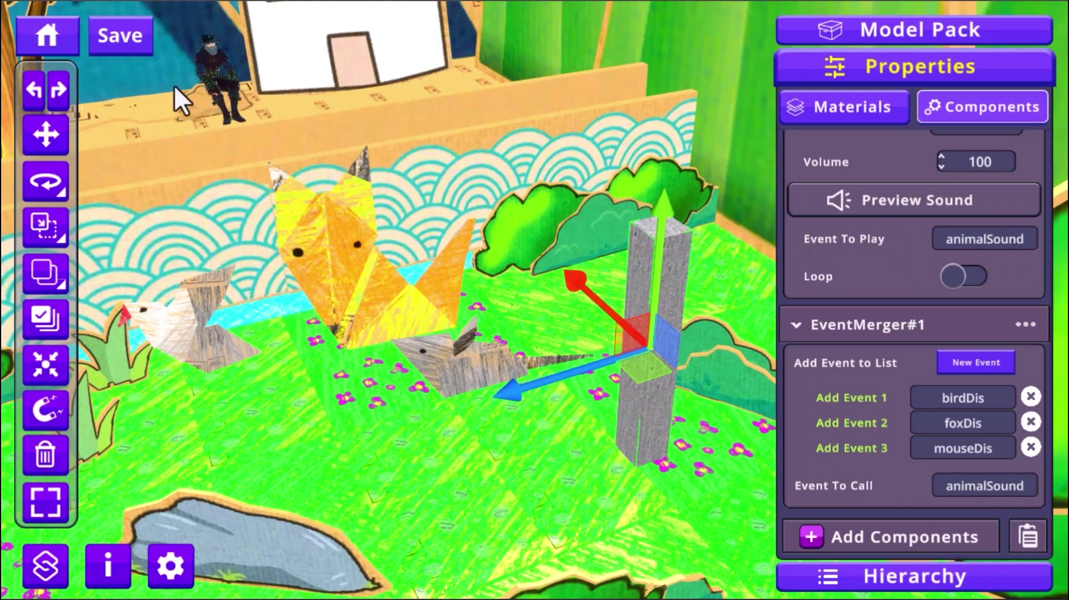
# Step: Leave the editor for play mode and test the sound by triggering the paper mouse on the grass
pyautogui.click(40, 34)
pyautogui.click(503, 337)
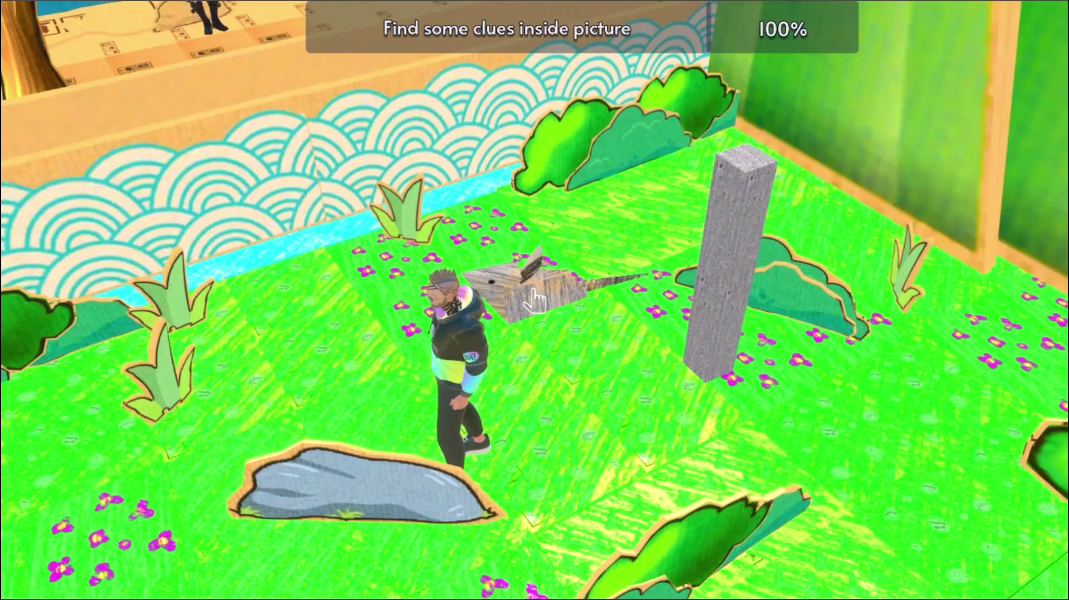
pyautogui.click(533, 301)
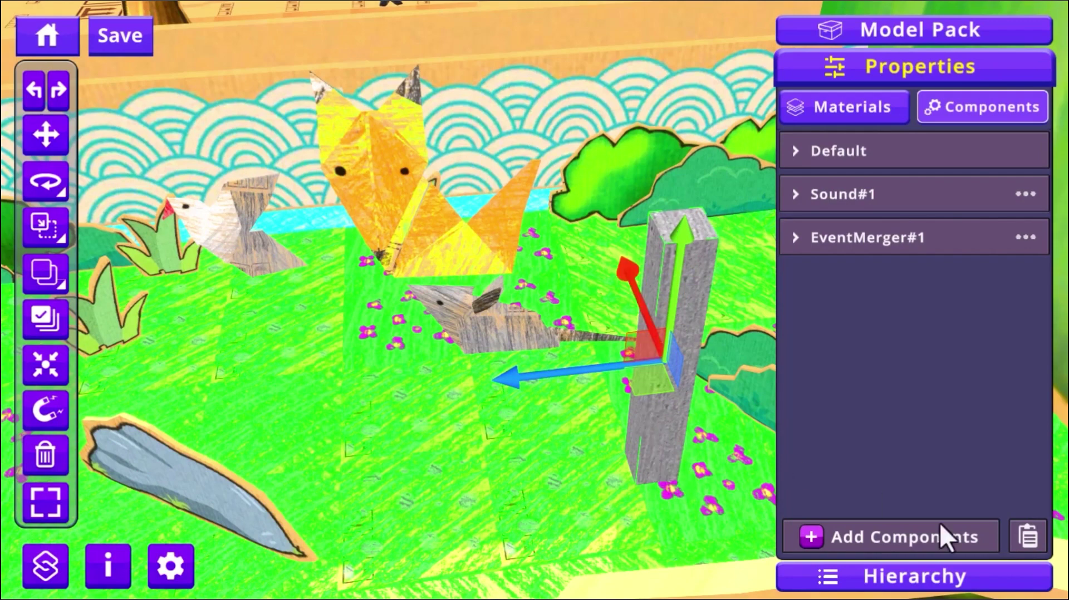
# Step: Add a Click Input component to the wooden post and set its On Click Event to randomActive
pyautogui.click(916, 545)
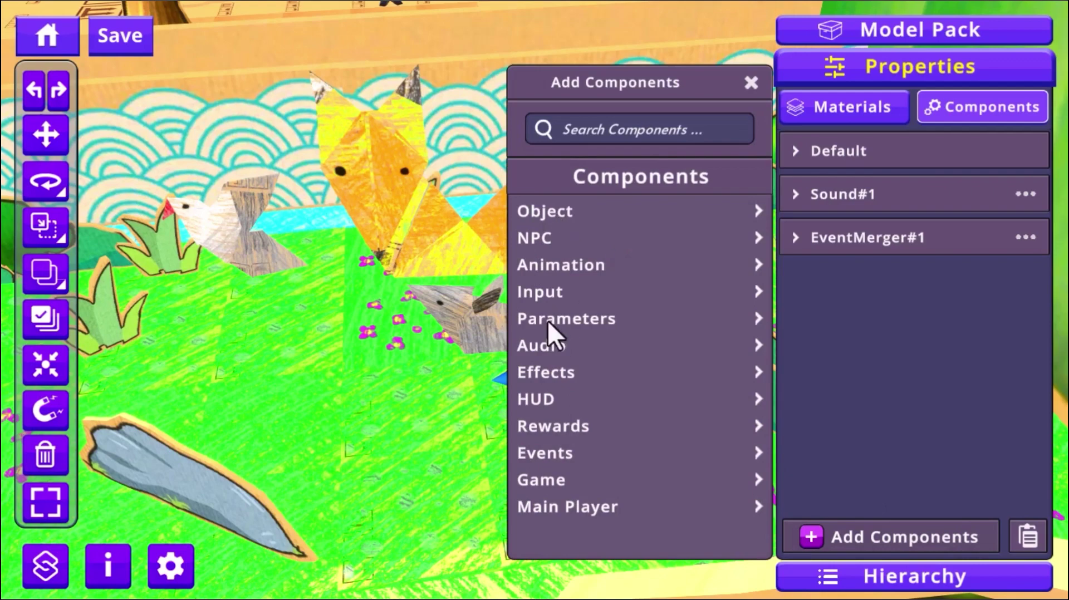
pyautogui.click(541, 291)
pyautogui.click(559, 211)
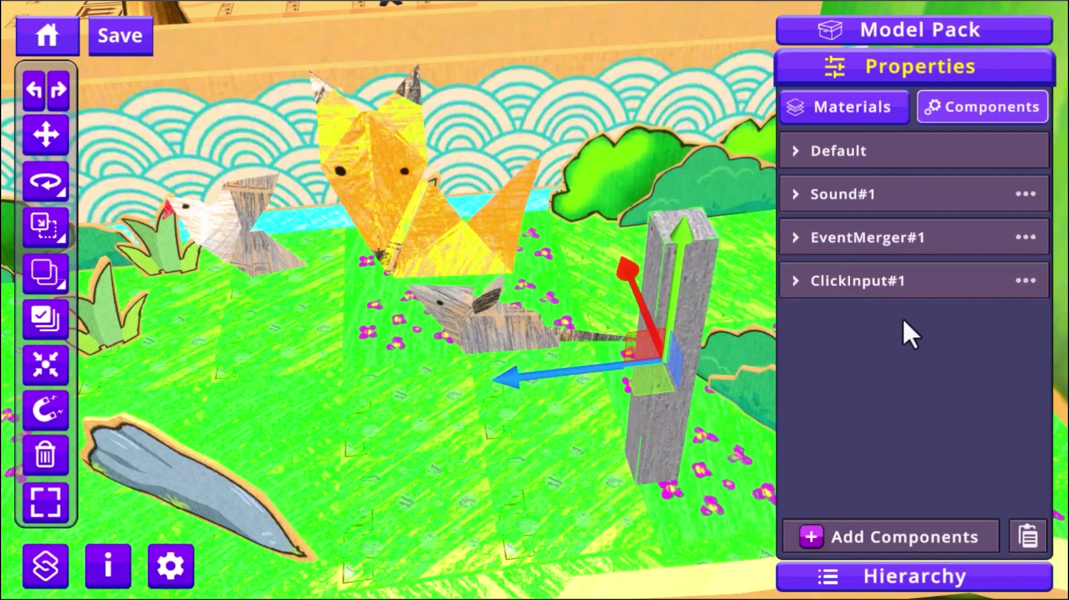
pyautogui.click(840, 280)
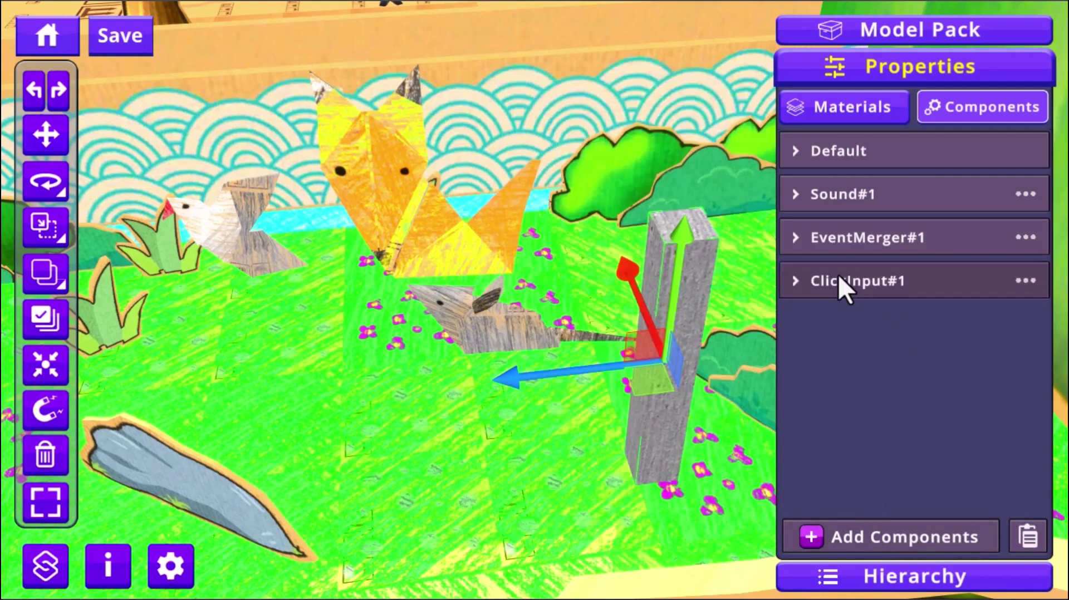
pyautogui.scroll(-2, 864, 476)
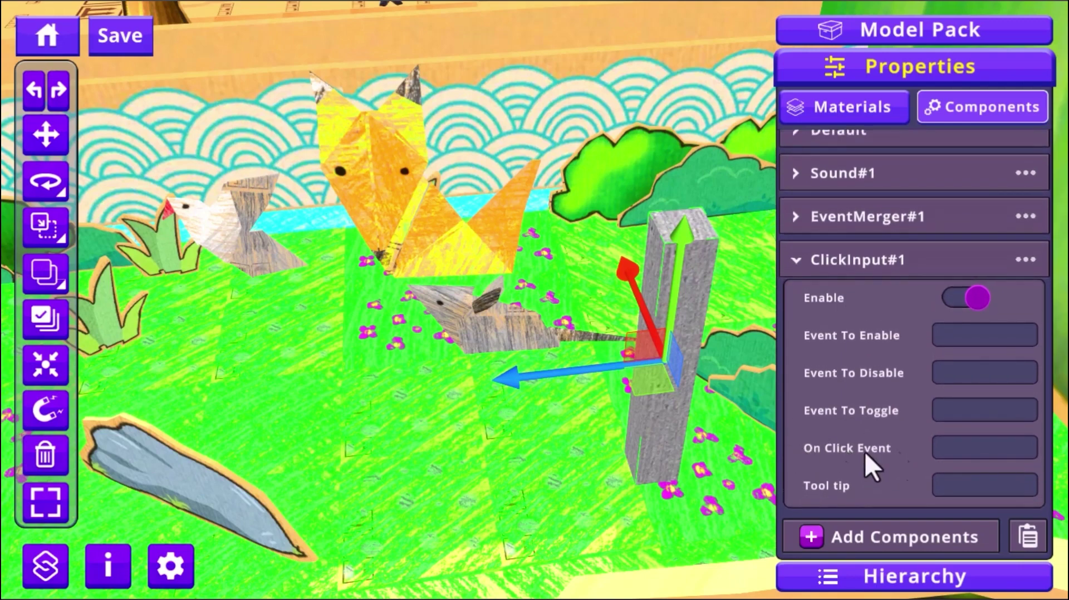
pyautogui.click(961, 449)
pyautogui.write('r')
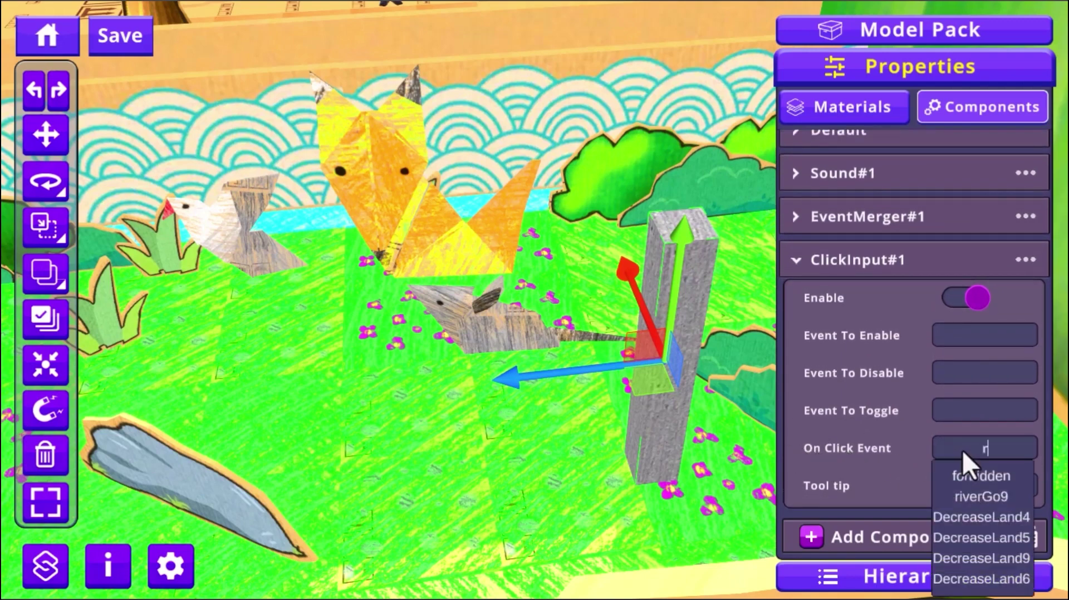
pyautogui.write('andomActive')
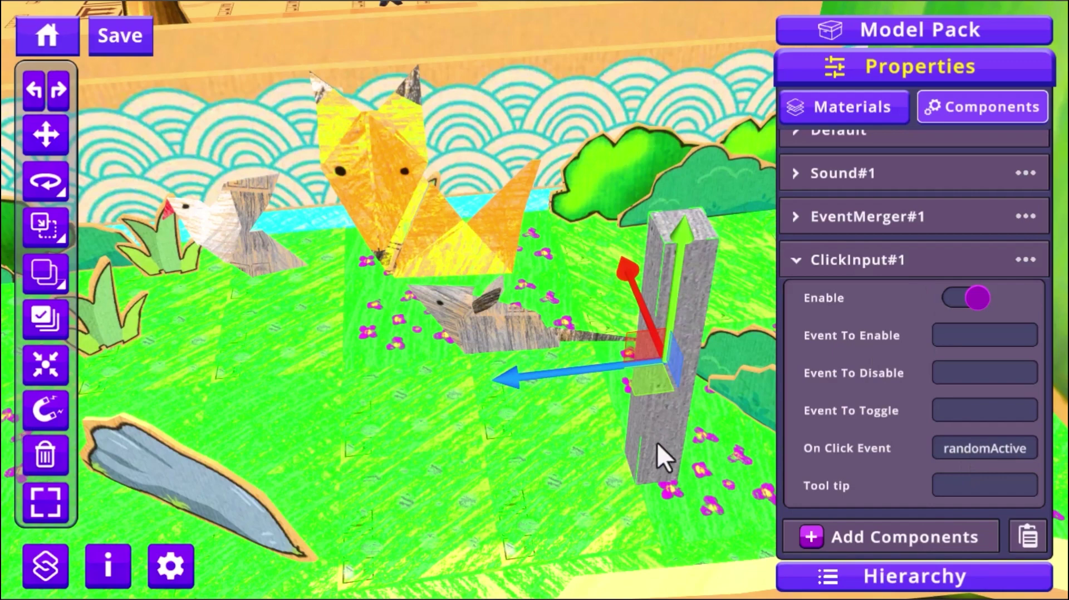
# Step: Turn off Enable in the Activation#1 component of the paper mouse and of the fox
pyautogui.click(472, 308)
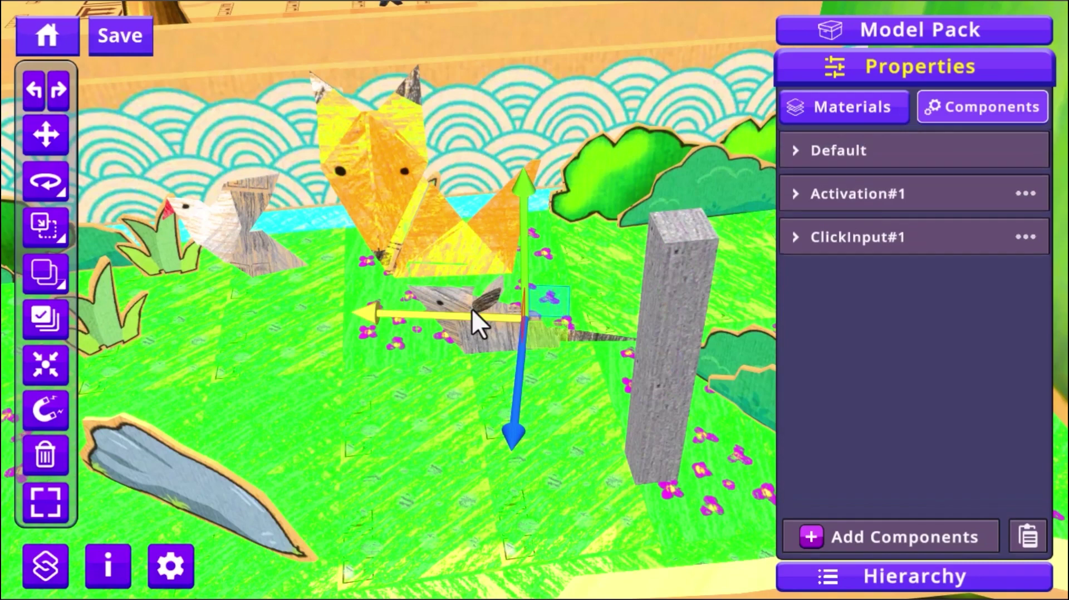
pyautogui.click(829, 192)
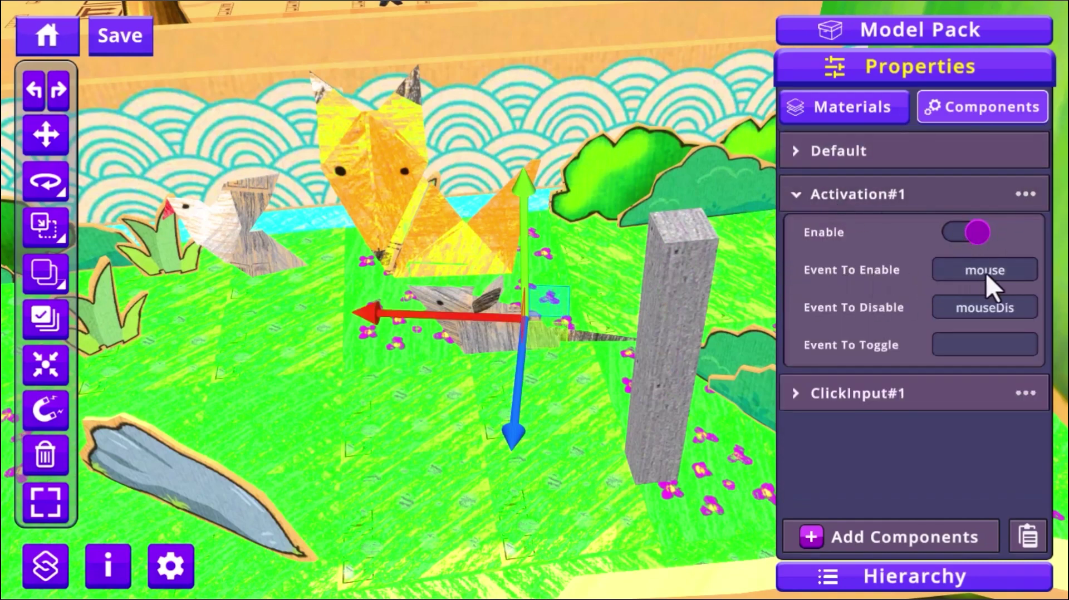
pyautogui.click(959, 231)
pyautogui.click(392, 165)
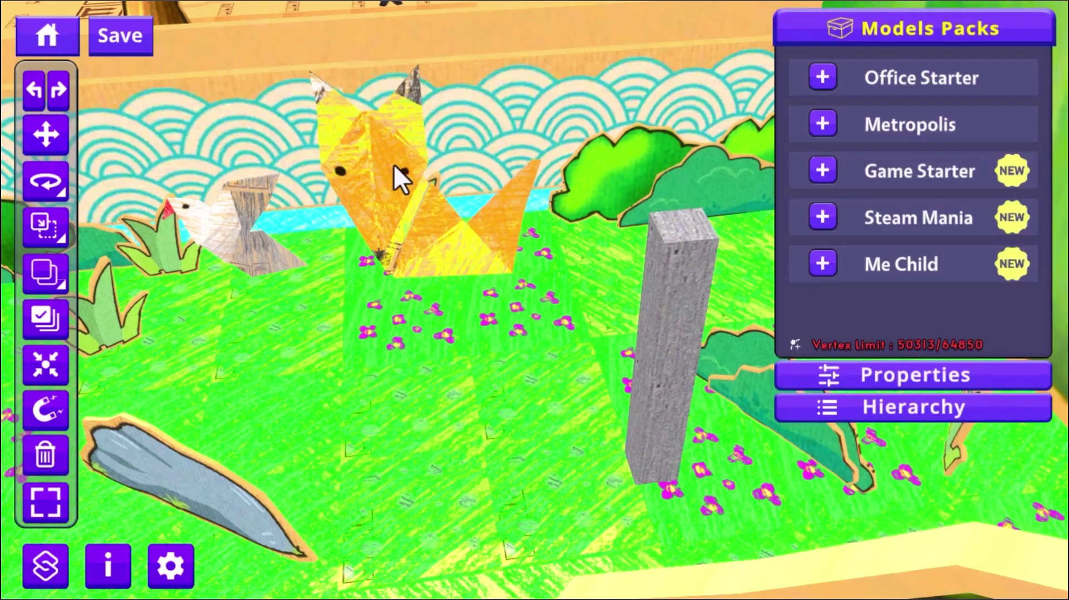
pyautogui.click(860, 195)
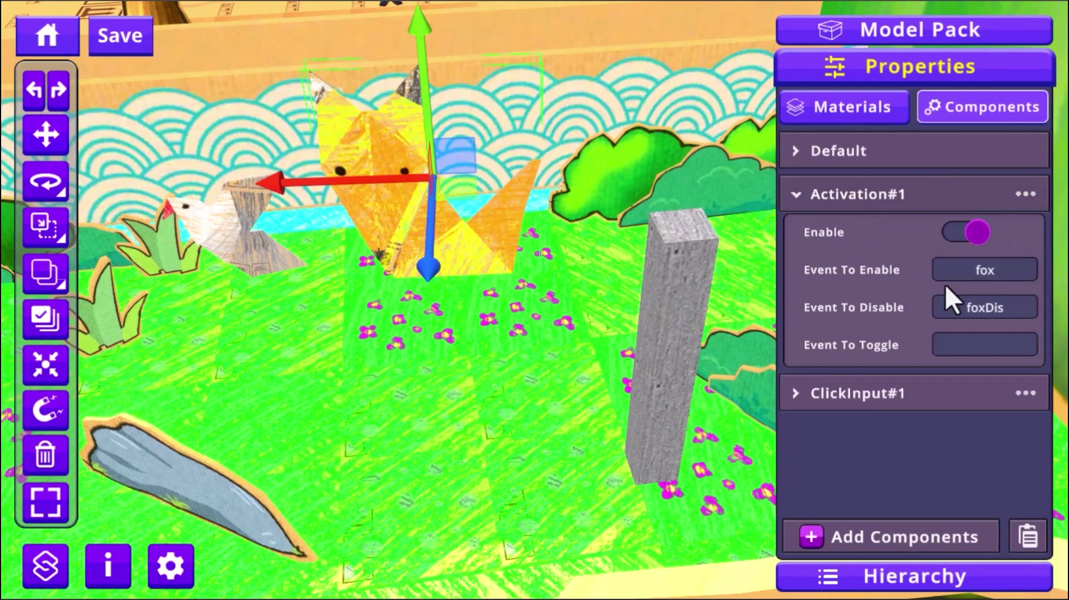
pyautogui.click(949, 234)
# Step: Turn off Enable in the paper bird's Activation#1 component
pyautogui.click(216, 229)
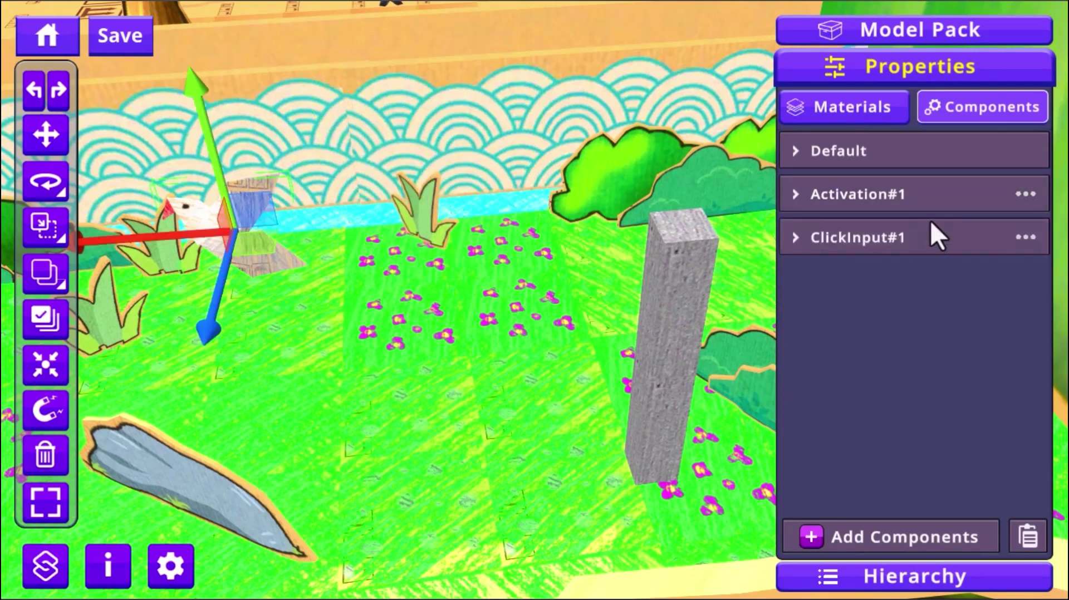
pyautogui.click(884, 196)
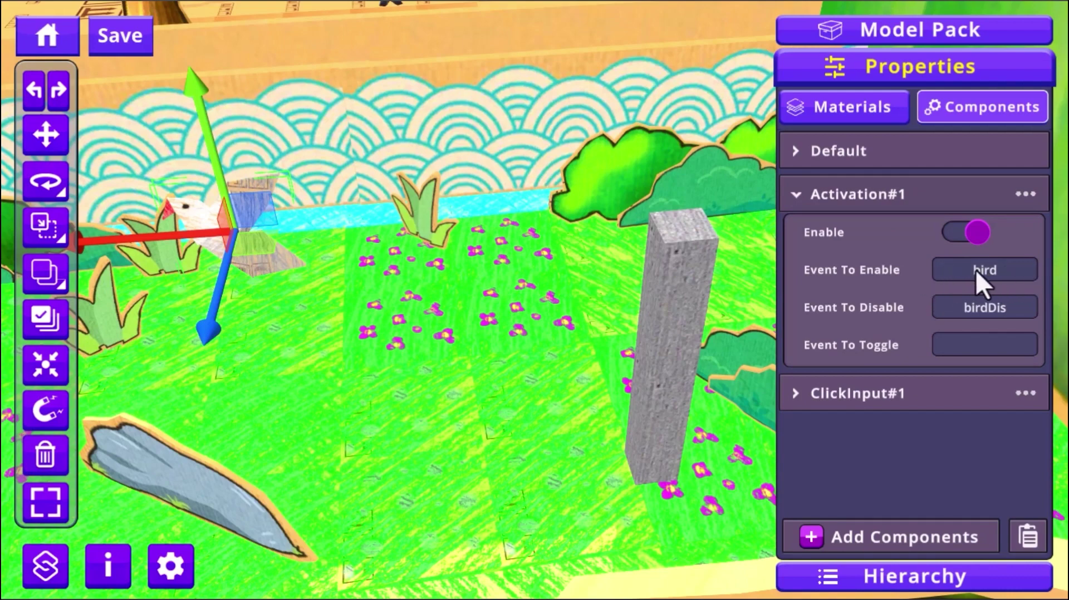
pyautogui.click(960, 234)
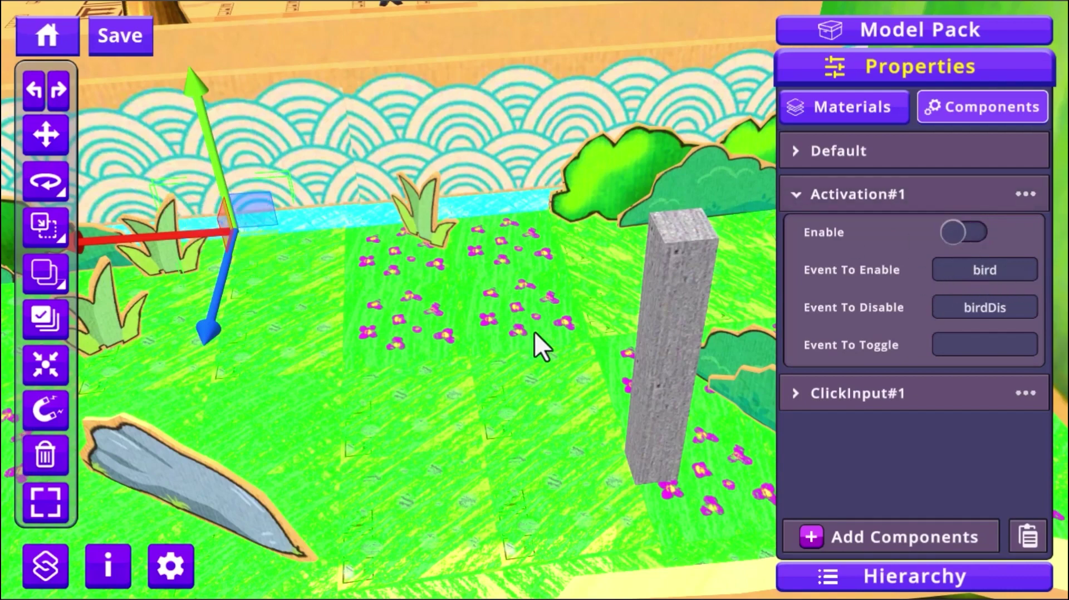
# Step: Add an Event Randomizer component from the Events category to the wooden post
pyautogui.click(667, 342)
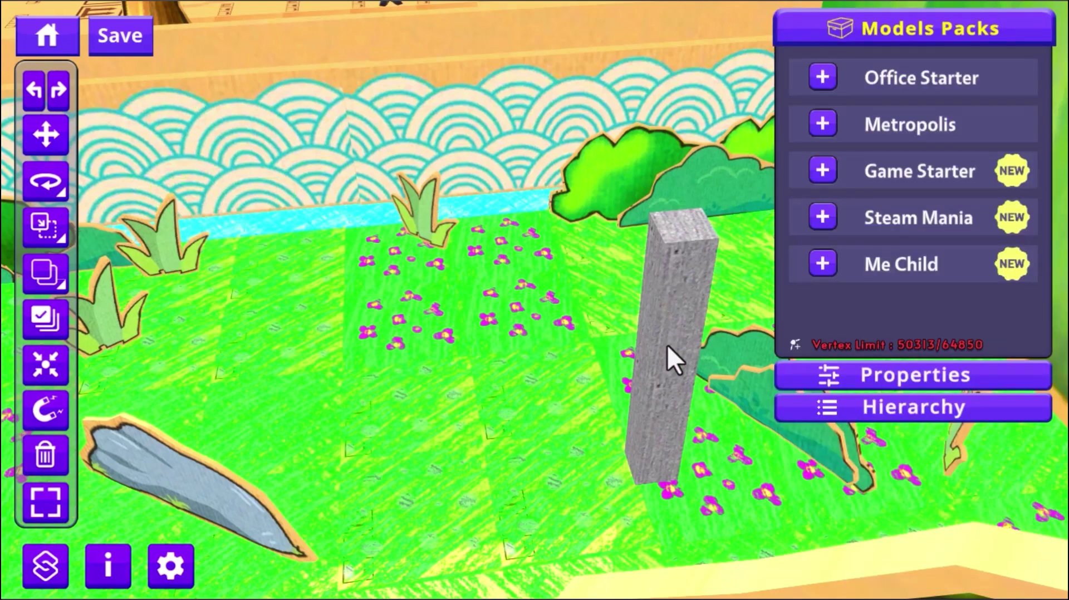
pyautogui.click(646, 231)
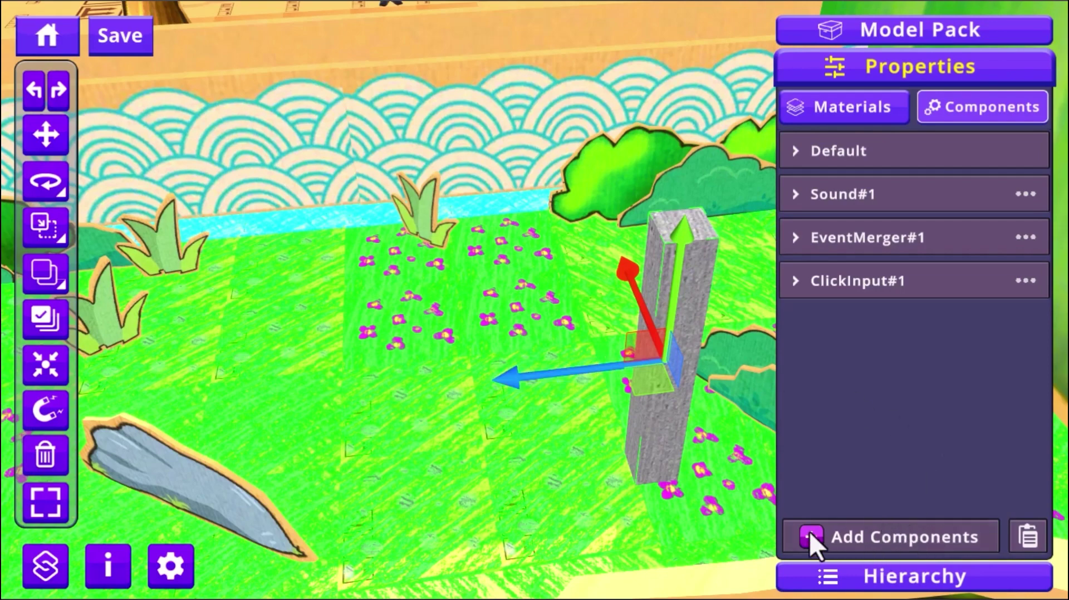
pyautogui.click(883, 536)
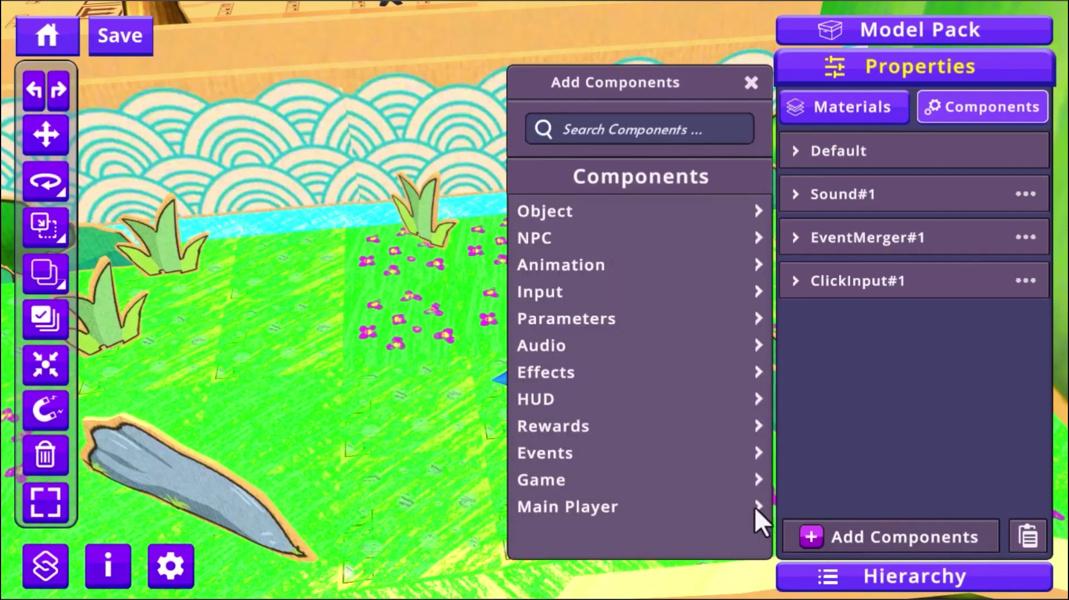
pyautogui.click(559, 460)
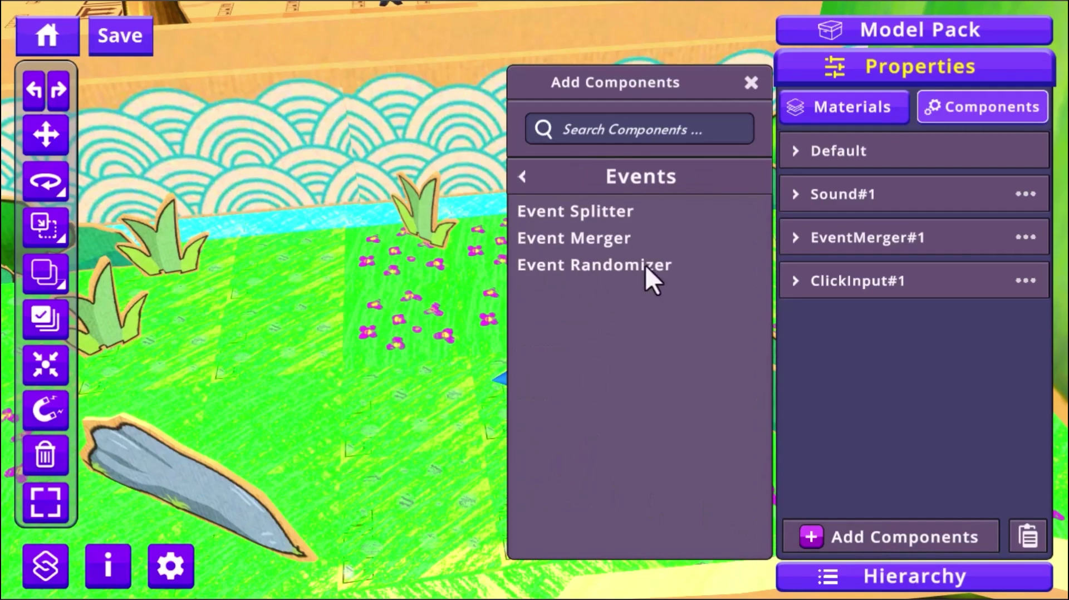
pyautogui.click(600, 269)
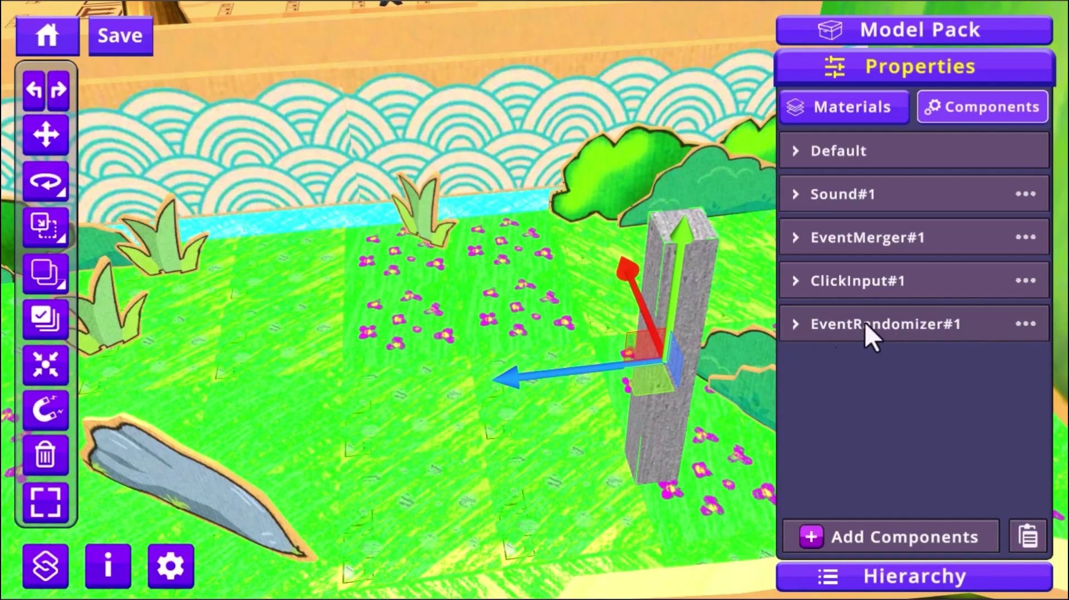
# Step: Check the post's On Click Event name and set Event To Call in EventRandomizer#1 to randomActive
pyautogui.click(807, 325)
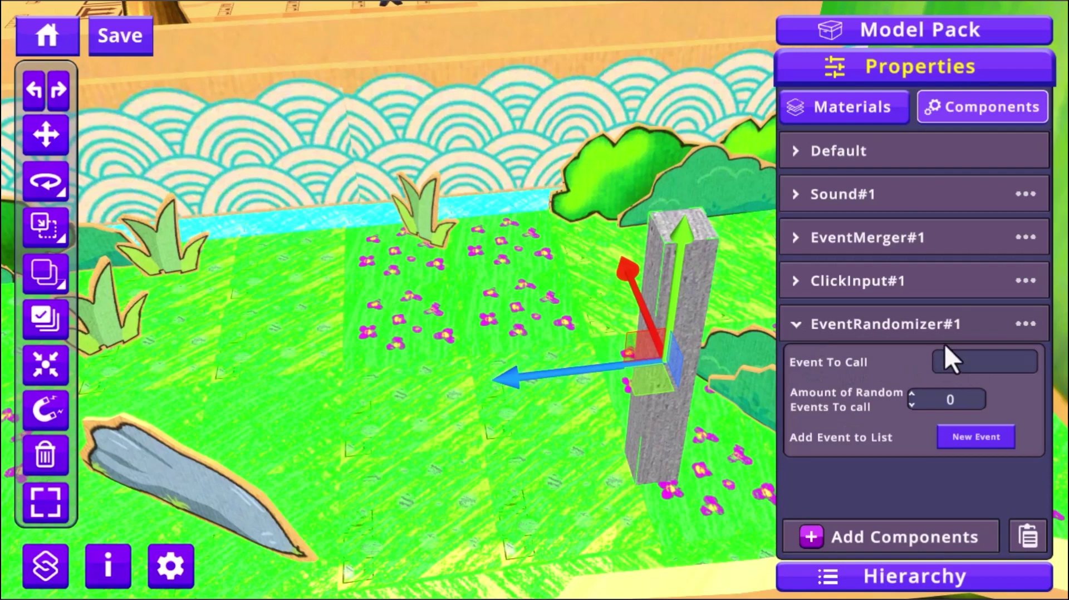
pyautogui.click(830, 288)
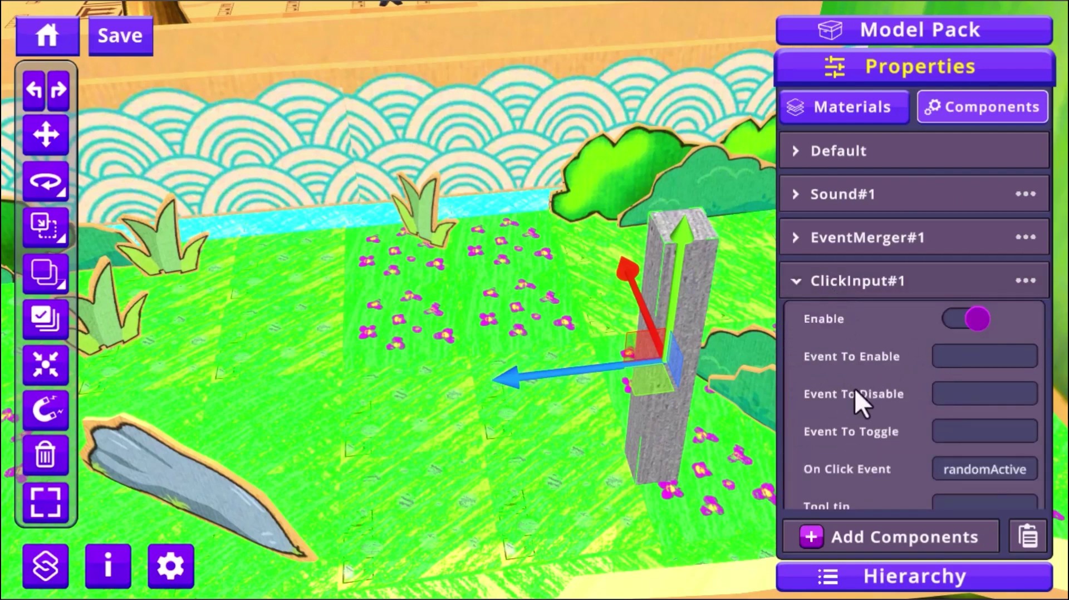
pyautogui.scroll(-2, 796, 390)
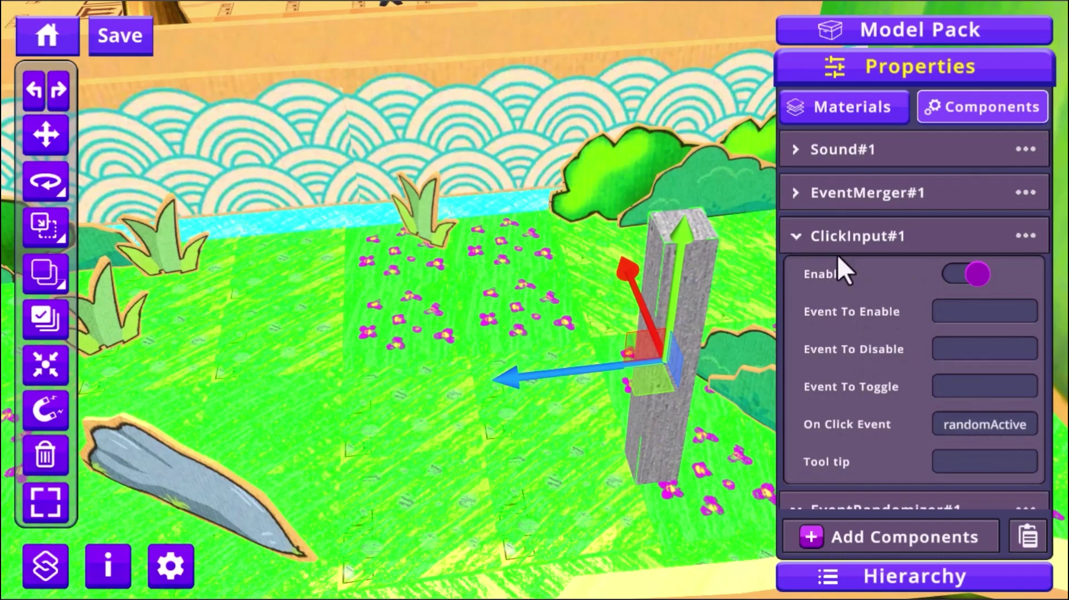
pyautogui.click(829, 238)
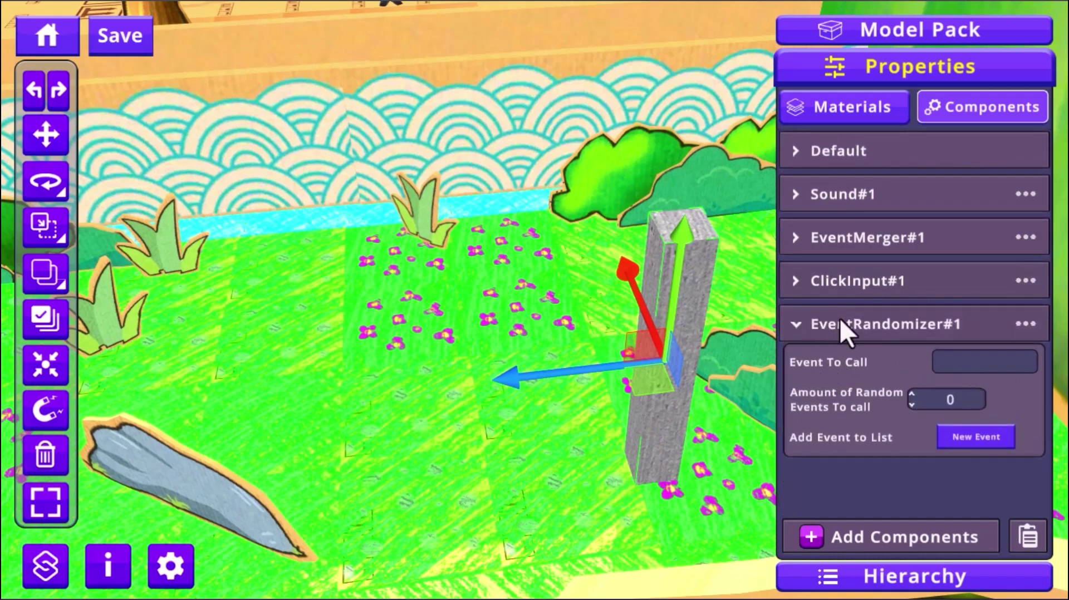
pyautogui.click(964, 360)
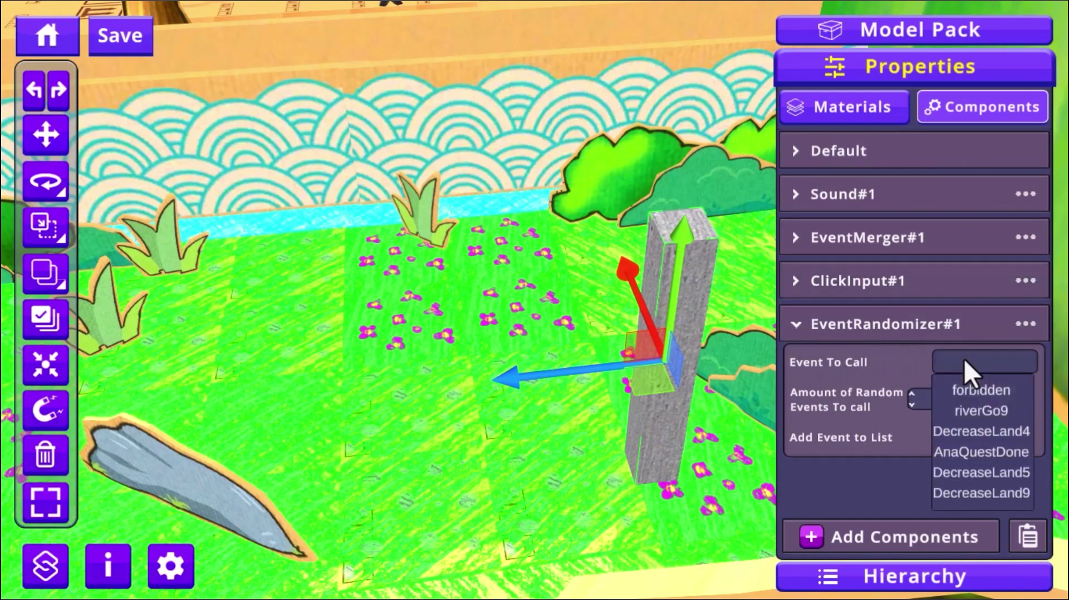
pyautogui.write('ran')
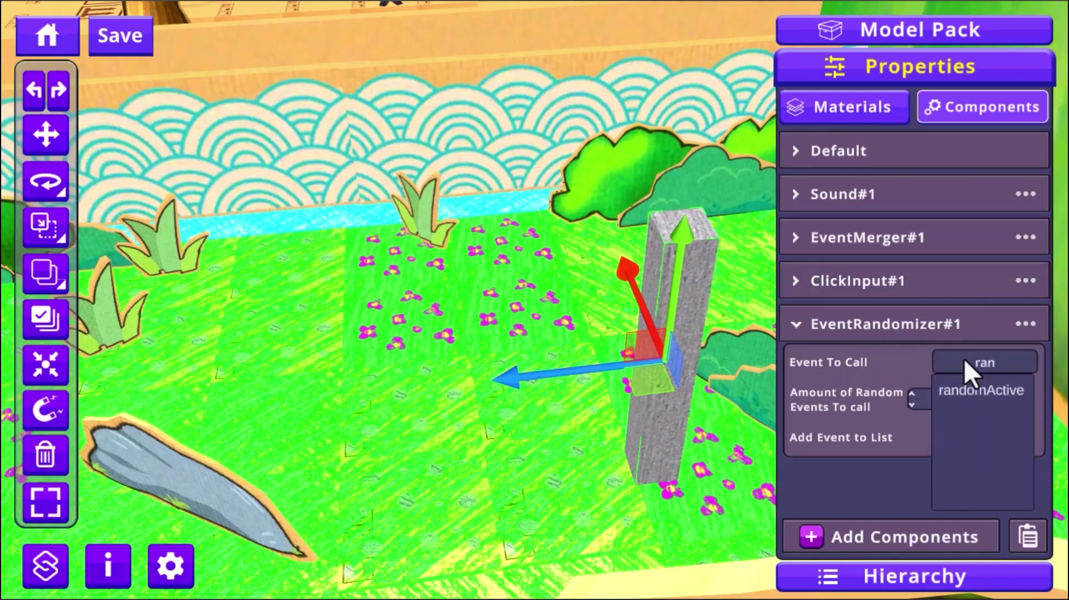
pyautogui.click(994, 392)
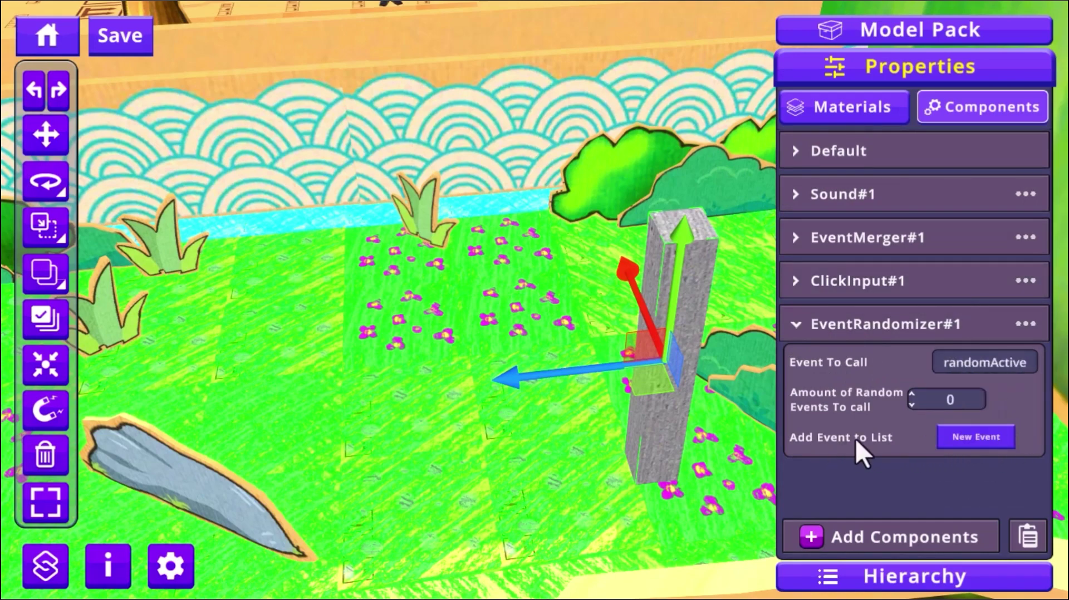
# Step: Add three empty event entries to the EventRandomizer#1 list of the post
pyautogui.click(986, 446)
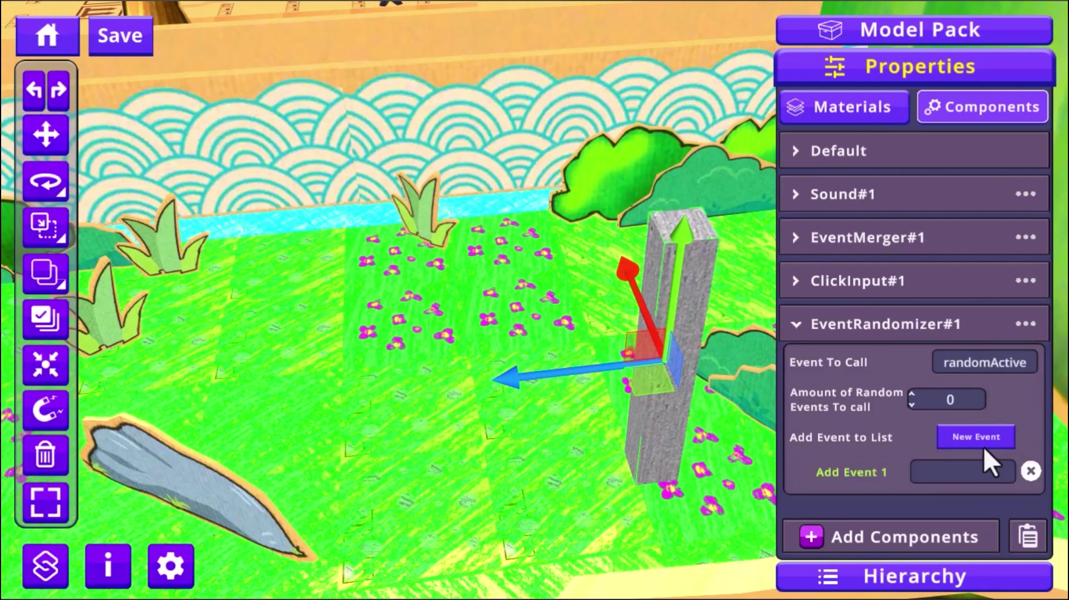
pyautogui.click(955, 439)
pyautogui.scroll(-3, 858, 423)
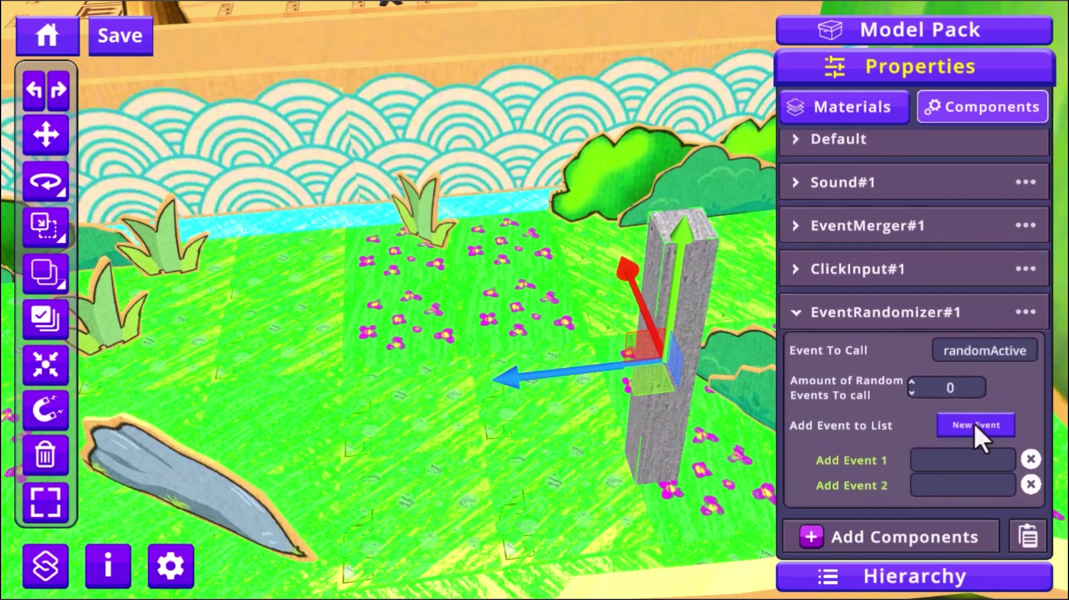
pyautogui.scroll(2, 891, 437)
pyautogui.scroll(-2, 876, 440)
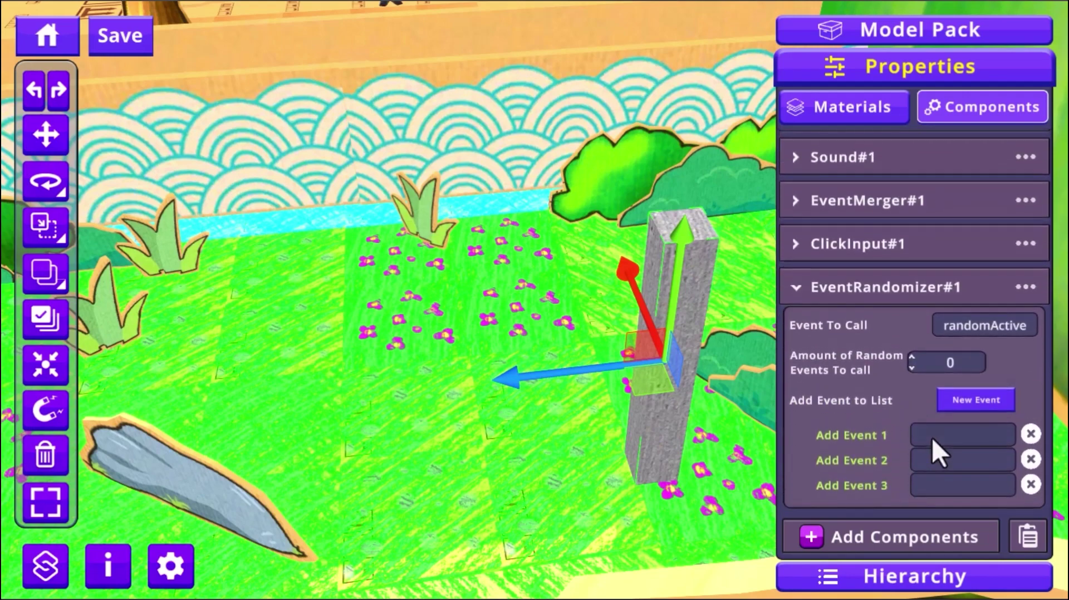
# Step: Fill the three randomizer events with bird, fox and mouse, and set the amount of random events to call to 1
pyautogui.click(934, 439)
pyautogui.write('bird')
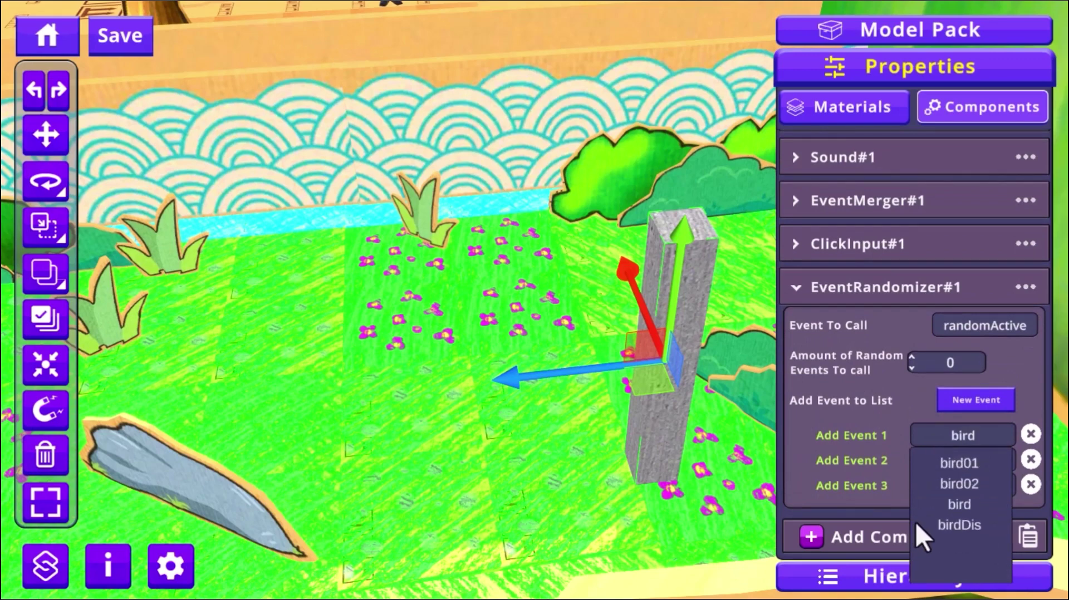
pyautogui.click(961, 503)
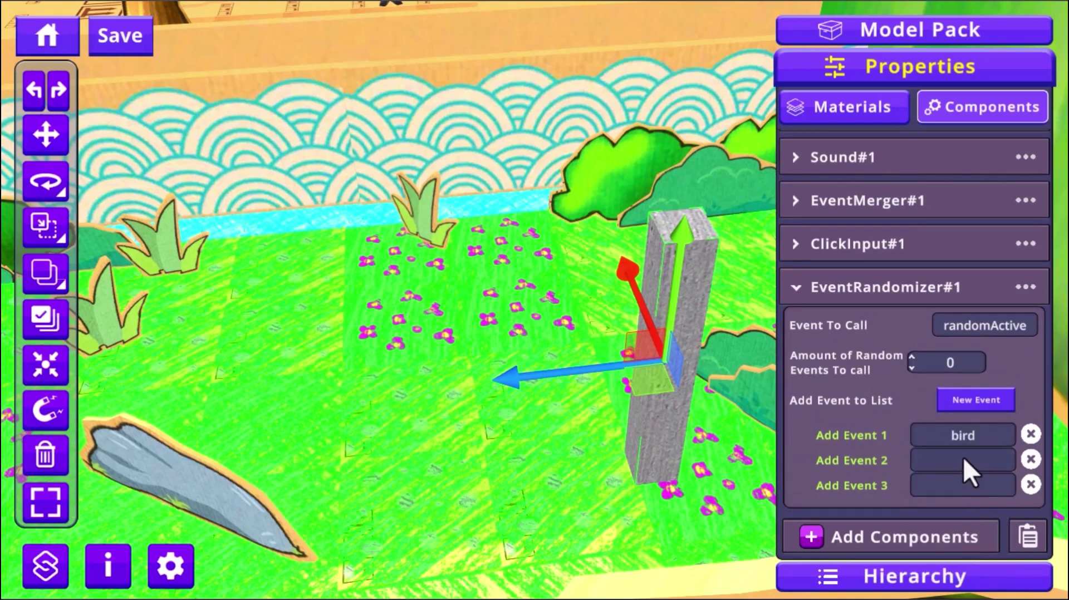
pyautogui.click(964, 458)
pyautogui.write('fox')
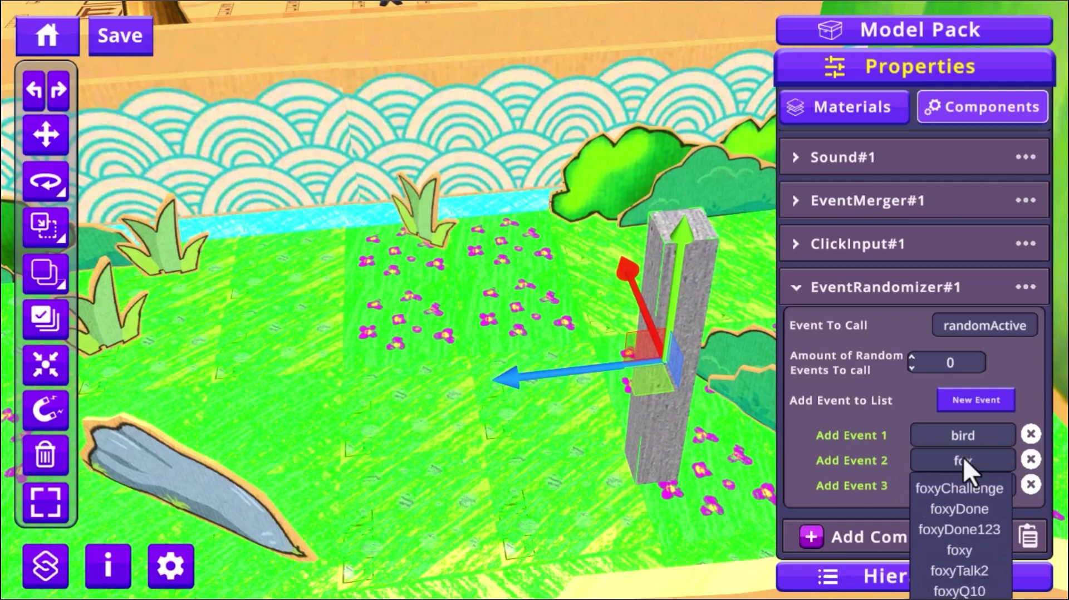
pyautogui.press('Return')
pyautogui.click(968, 491)
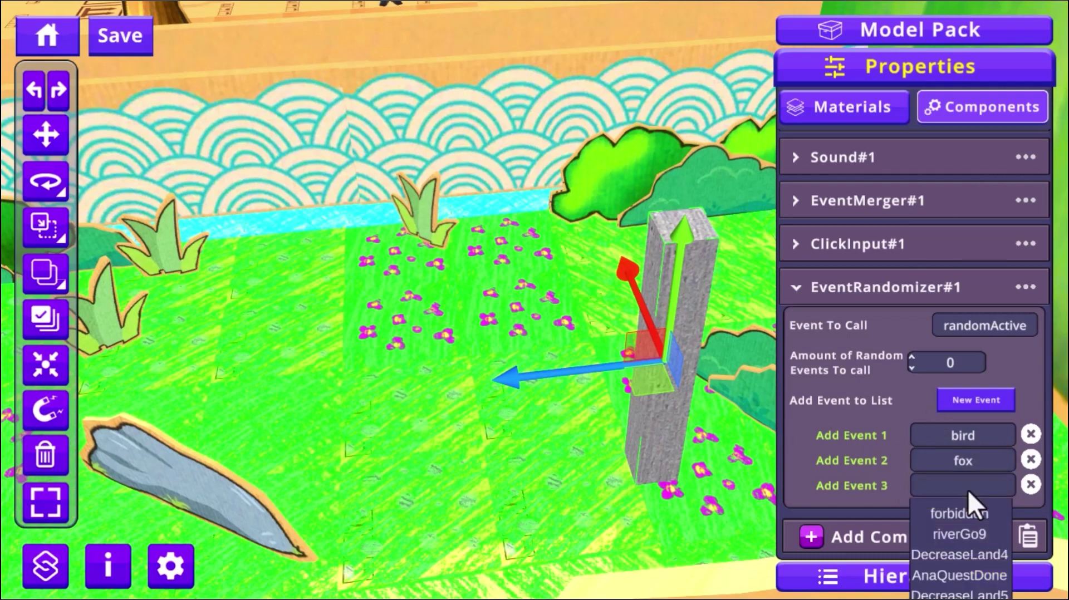
pyautogui.write('mouse')
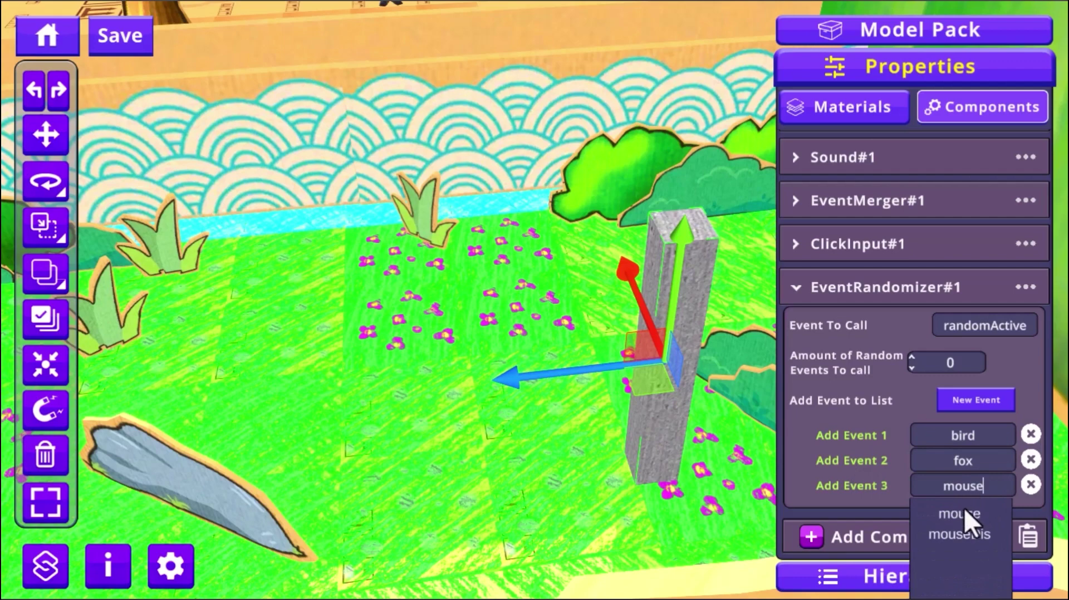
pyautogui.click(965, 513)
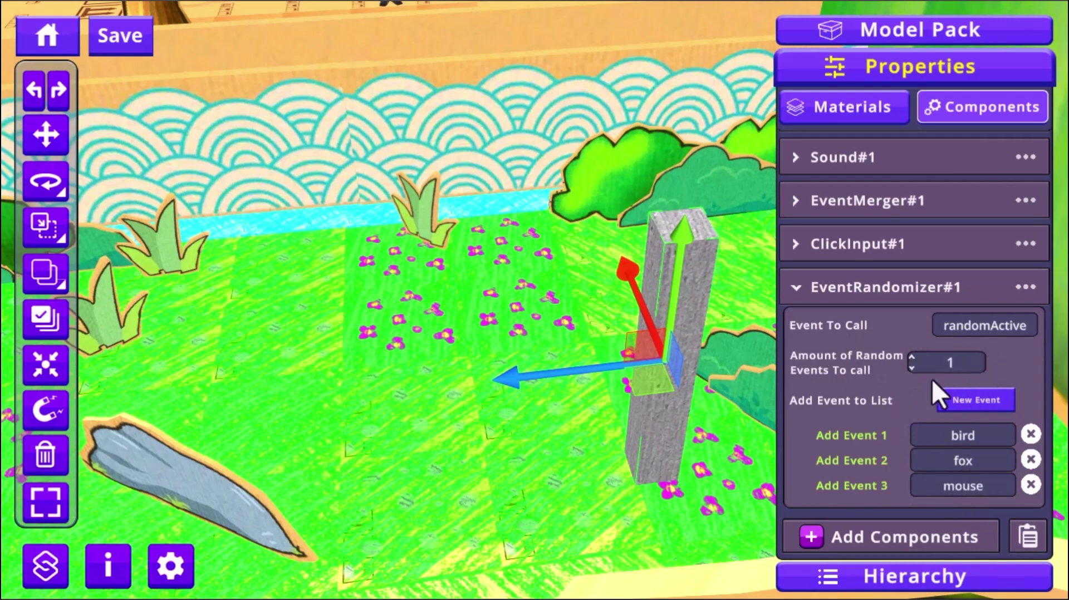
# Step: Leave the editor without publishing the land and test the post's random animal activation in play mode
pyautogui.click(48, 37)
pyautogui.click(489, 380)
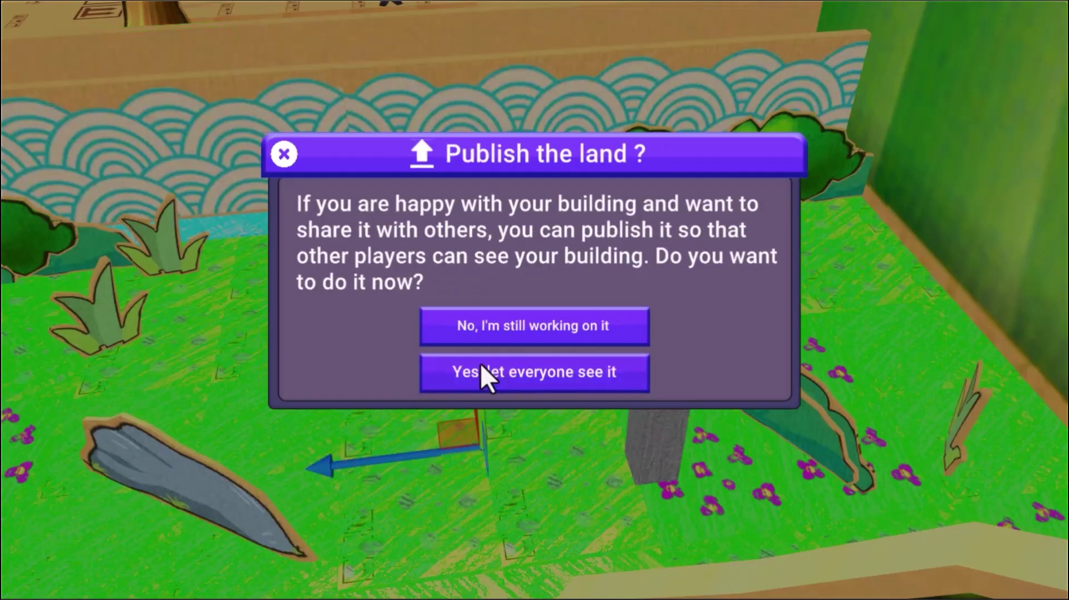
pyautogui.click(460, 326)
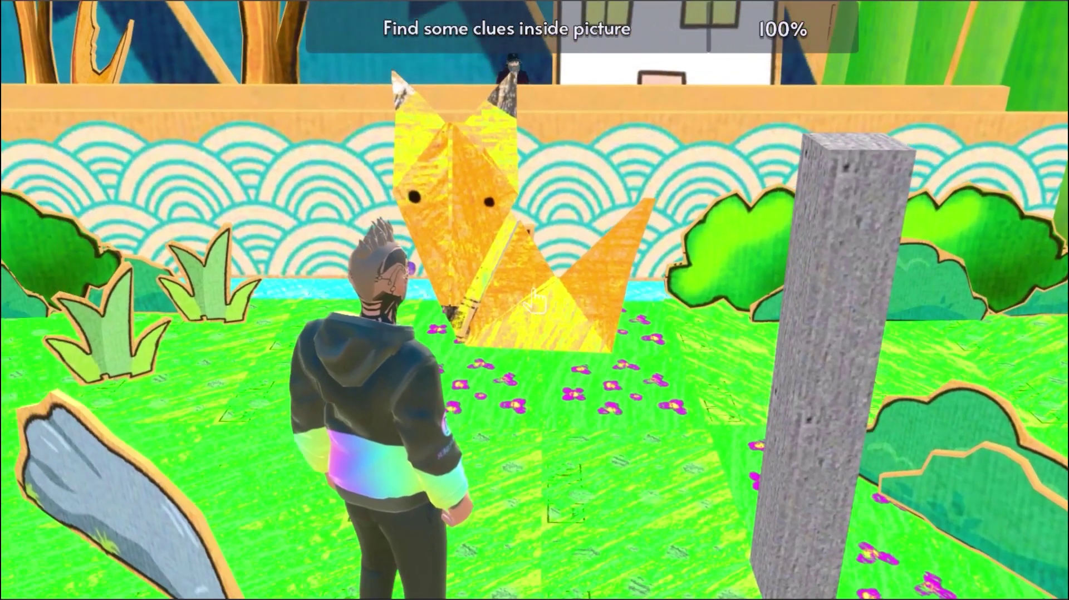
pyautogui.click(535, 301)
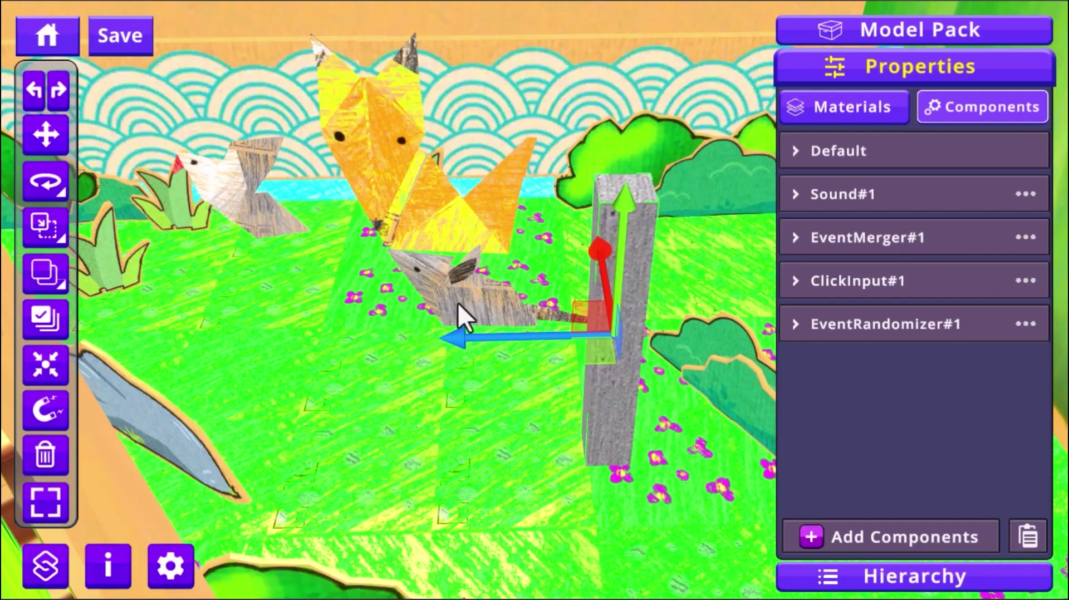
# Step: Place a duplicate of the wooden post beside the original and remove EventMerger#1 and EventRandomizer#1 from the copy
pyautogui.moveTo(471, 337); pyautogui.dragTo(563, 380)
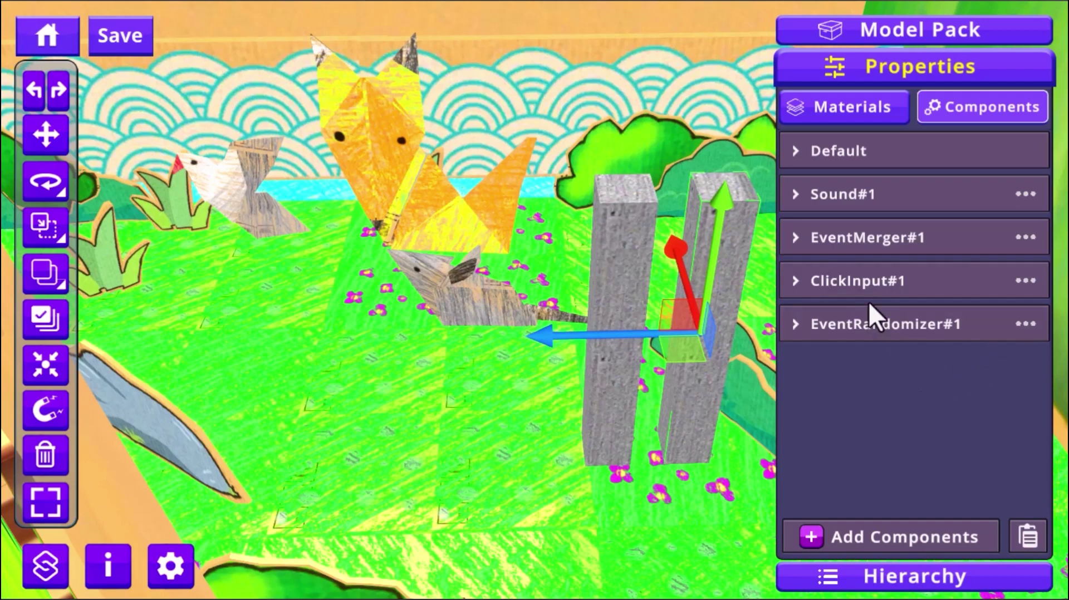
pyautogui.click(1023, 238)
pyautogui.click(797, 239)
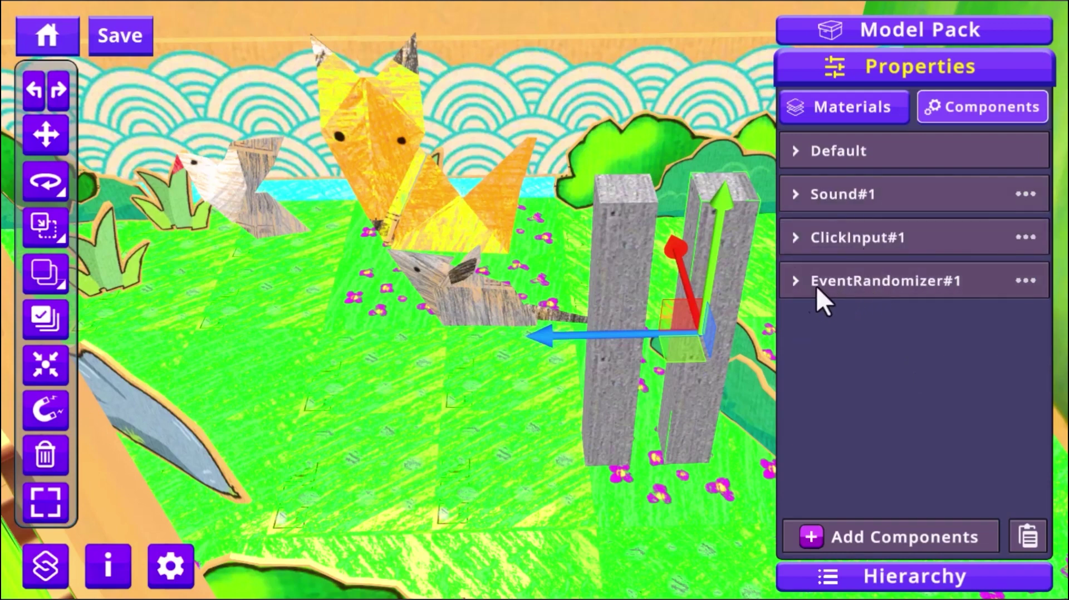
pyautogui.click(1025, 281)
pyautogui.click(797, 282)
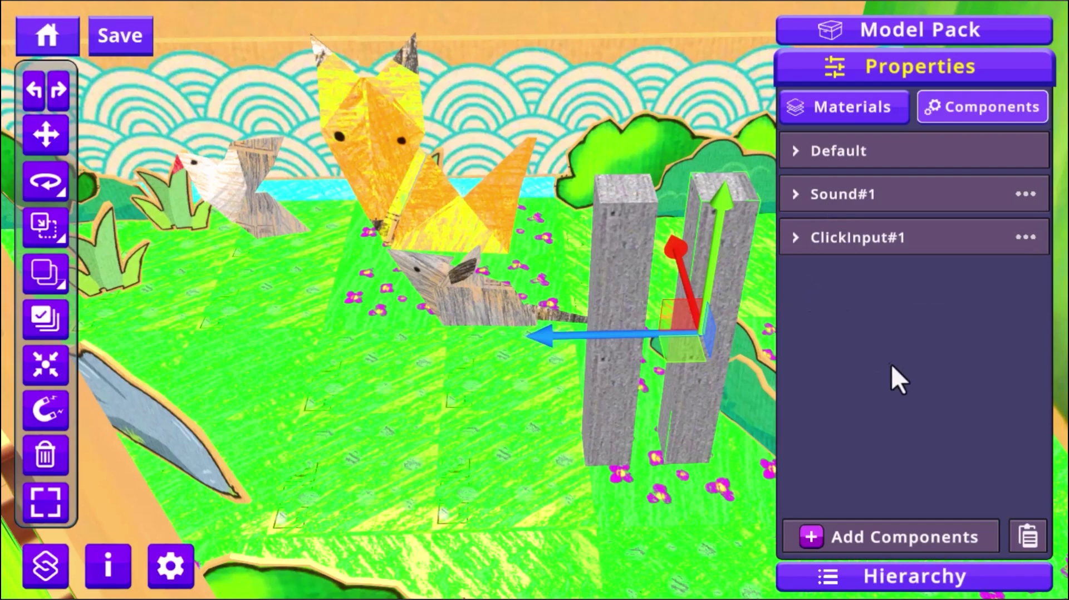
# Step: Add a VFX component from the Effects category to the duplicated post
pyautogui.click(871, 538)
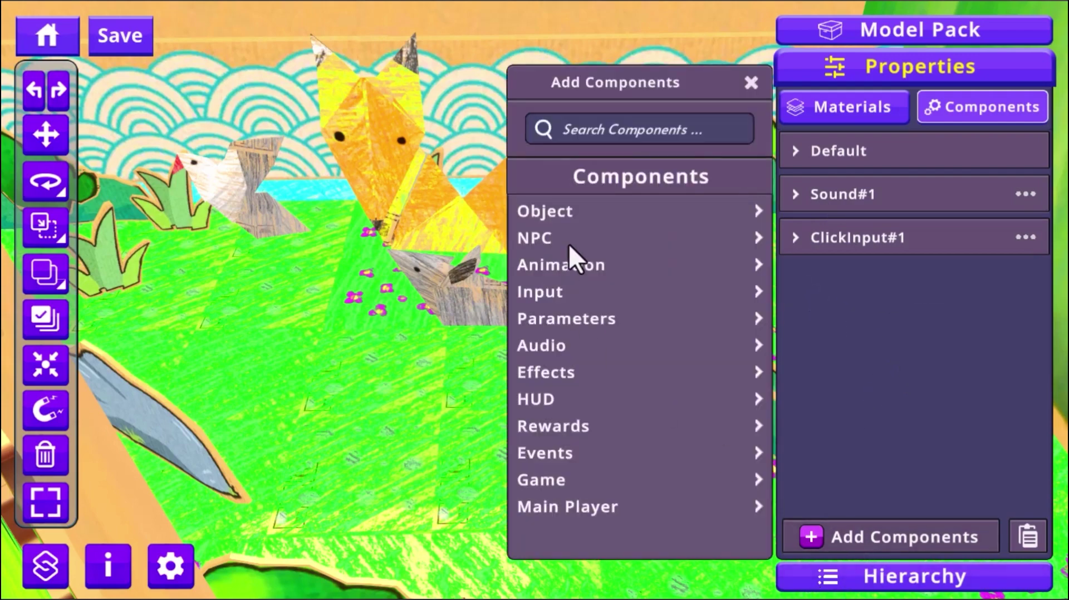
pyautogui.click(540, 372)
pyautogui.click(544, 214)
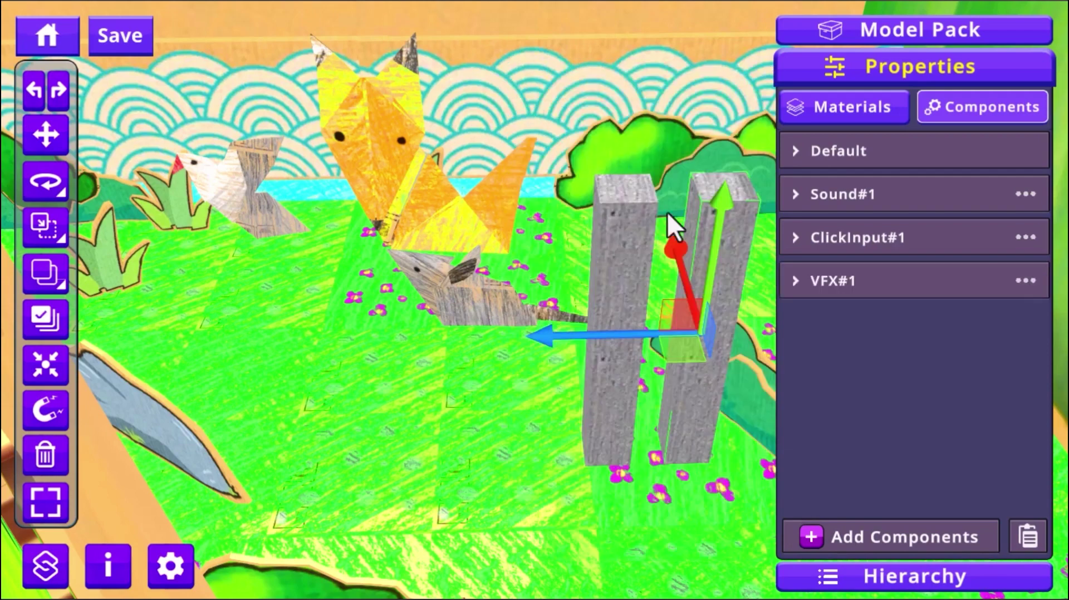
# Step: Set the duplicated post's VFX#1 particle type to Stars and its particle selection to Star Explosion
pyautogui.click(837, 280)
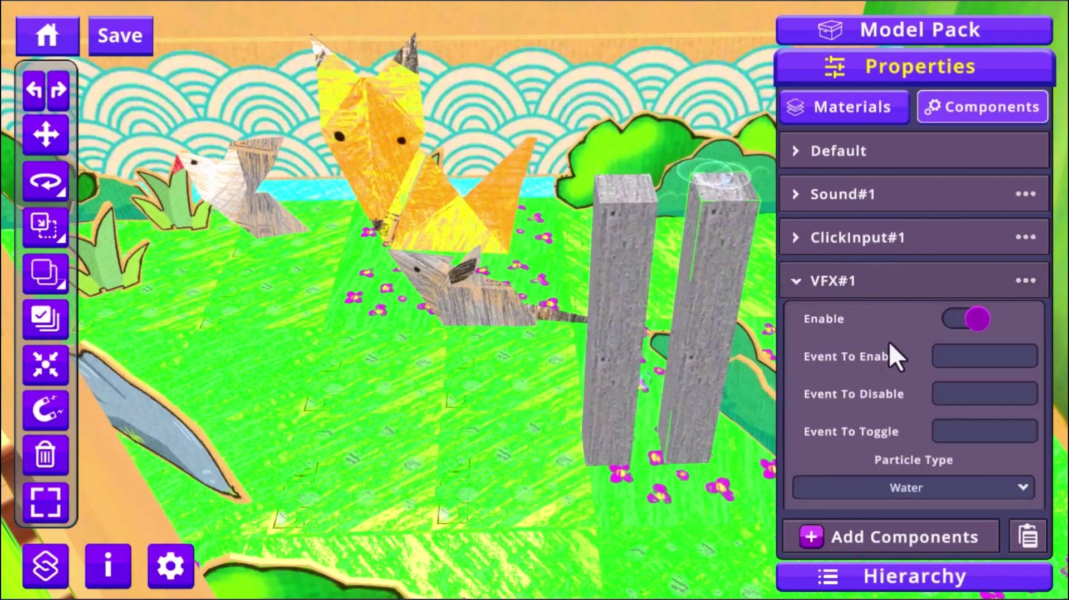
pyautogui.moveTo(885, 344); pyautogui.dragTo(878, 294)
pyautogui.click(1015, 389)
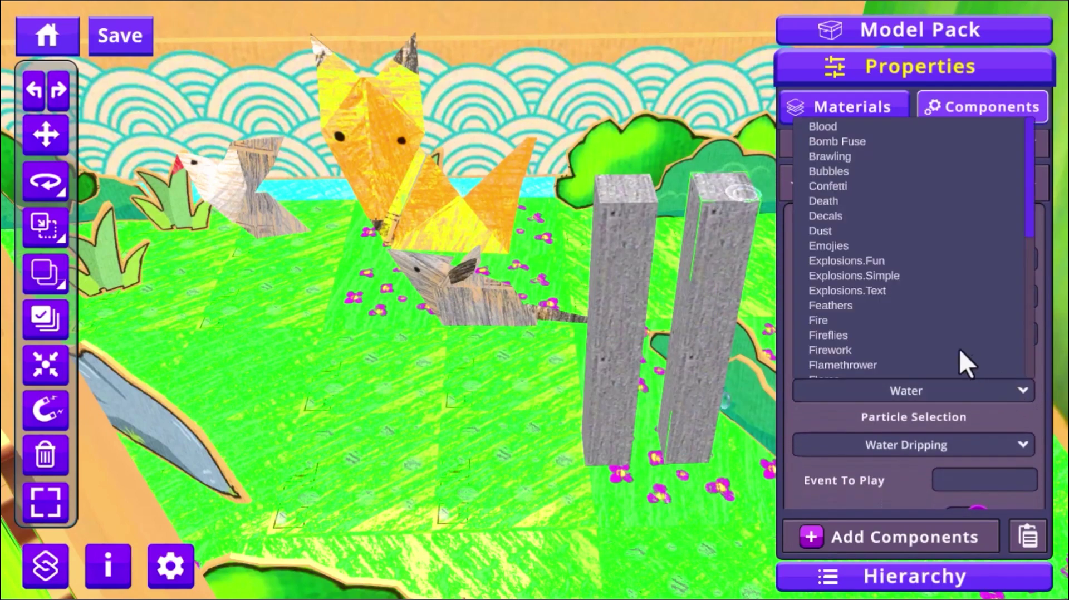
pyautogui.moveTo(919, 328); pyautogui.dragTo(930, 171)
pyautogui.moveTo(857, 346); pyautogui.dragTo(907, 165)
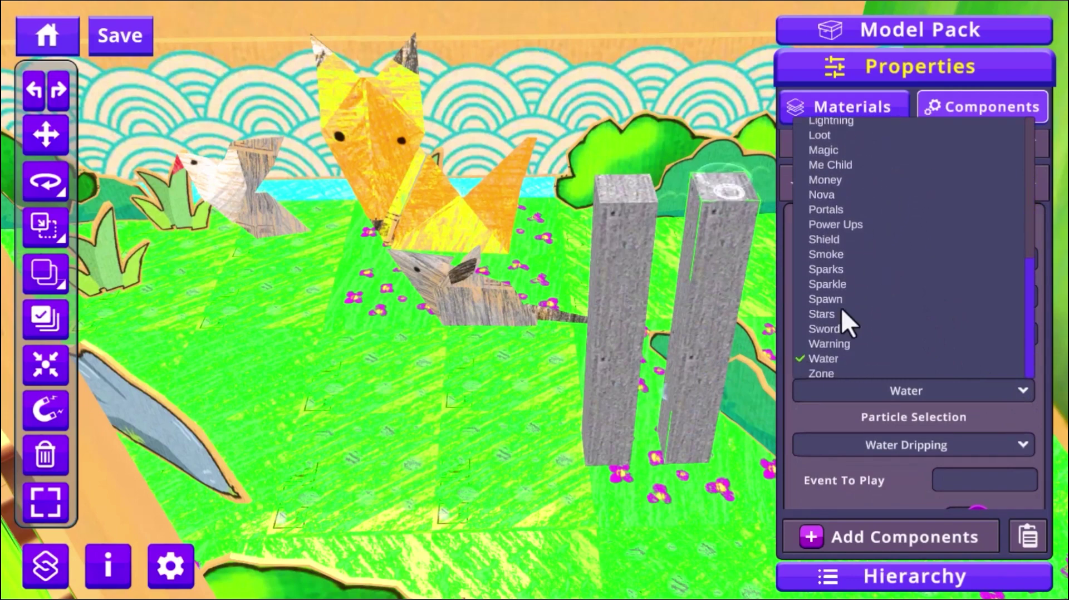
pyautogui.click(821, 314)
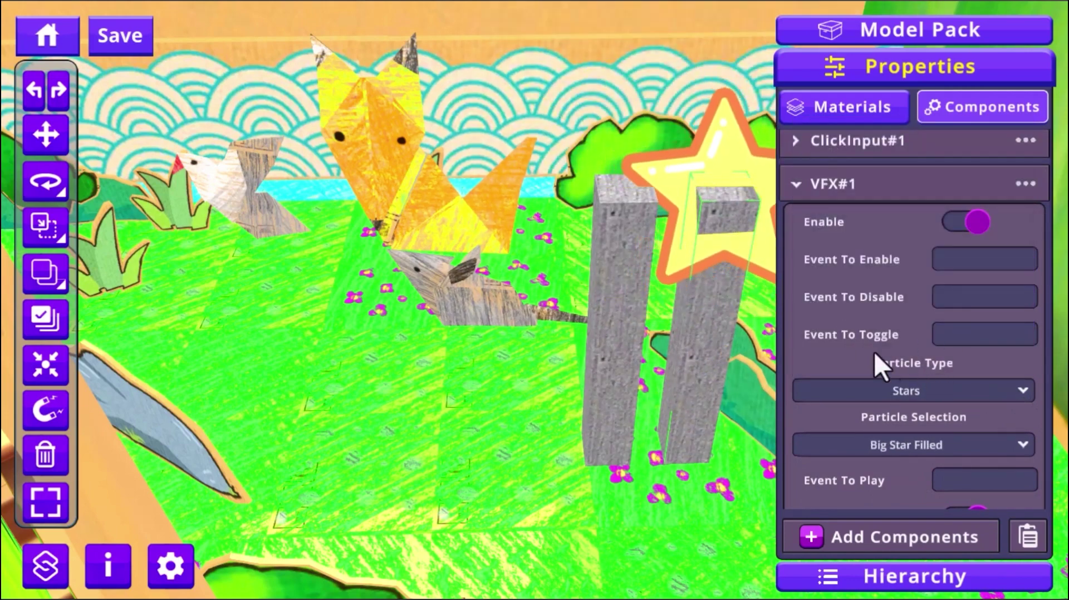
pyautogui.moveTo(875, 352); pyautogui.dragTo(884, 253)
pyautogui.click(958, 284)
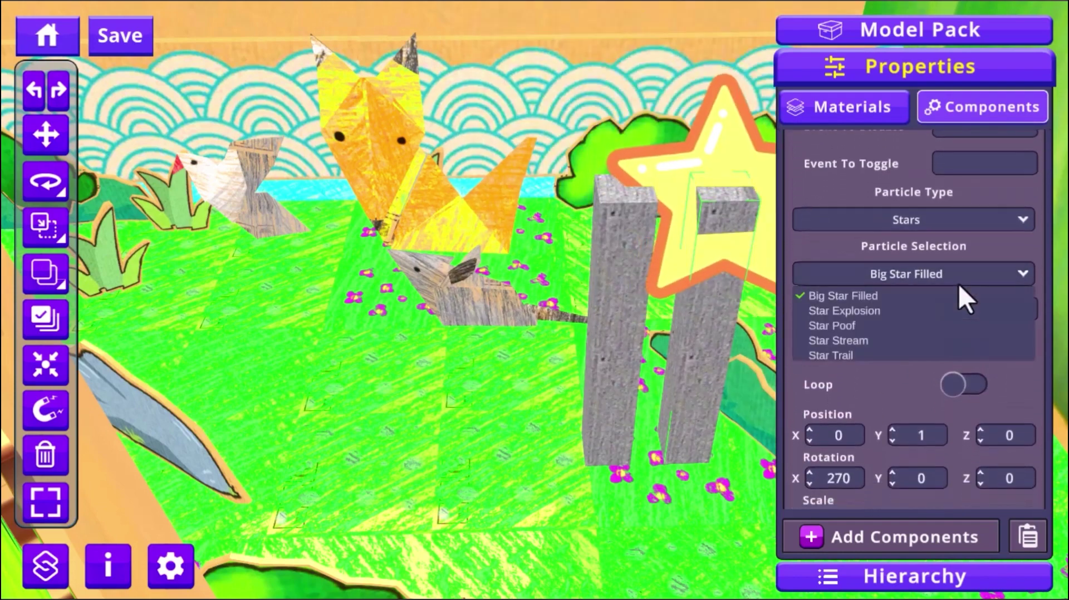
pyautogui.click(844, 312)
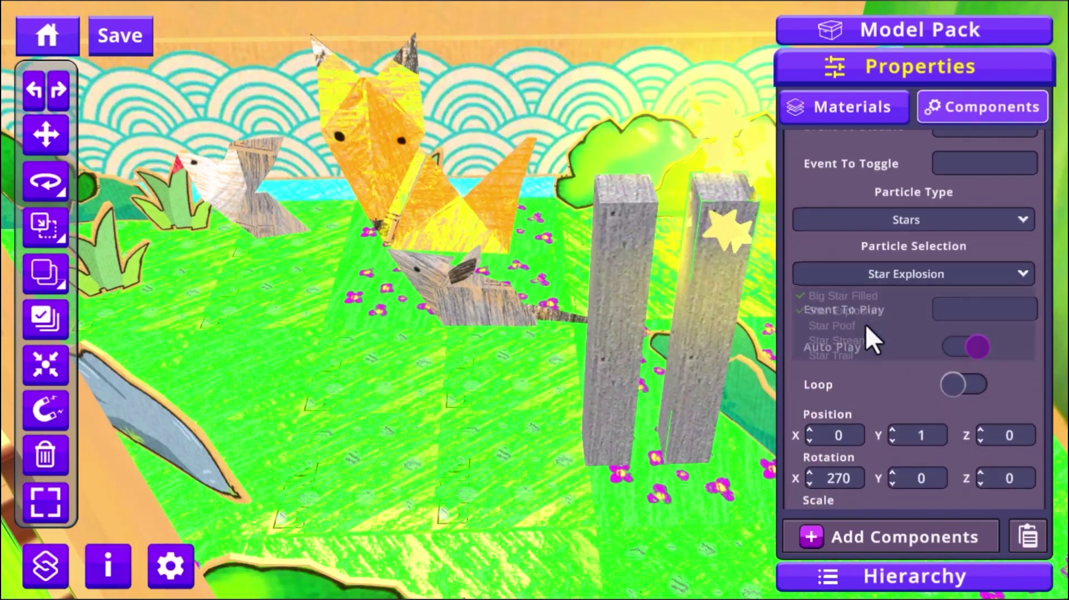
pyautogui.moveTo(847, 360); pyautogui.dragTo(849, 331)
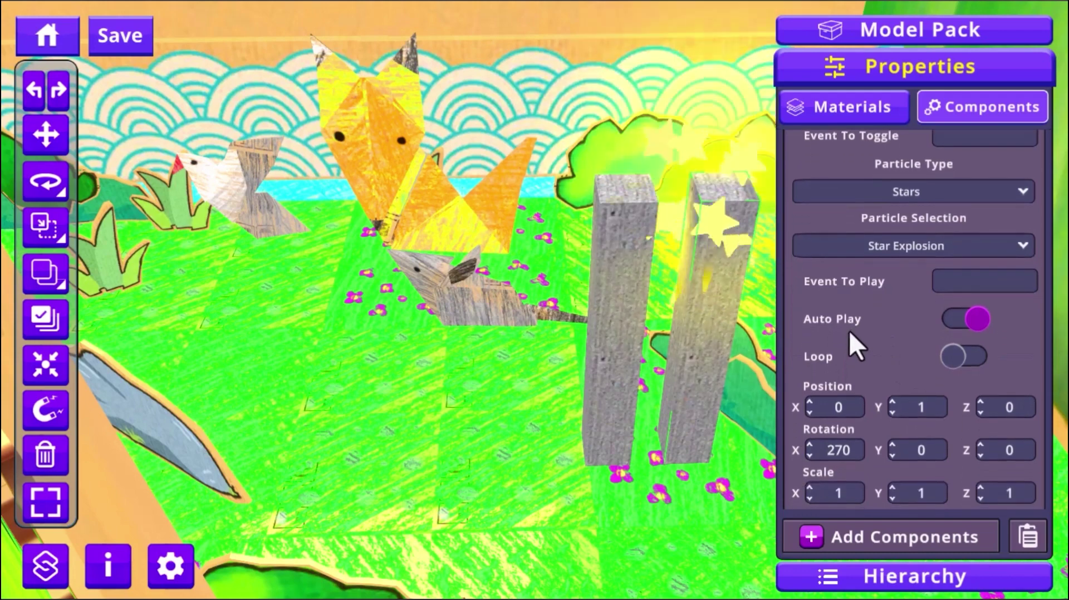
# Step: Offset the star explosion effect from the post by setting its position to X 0.95 and Z 1.55
pyautogui.moveTo(810, 398); pyautogui.dragTo(1039, 472)
pyautogui.moveTo(984, 394); pyautogui.dragTo(1058, 3)
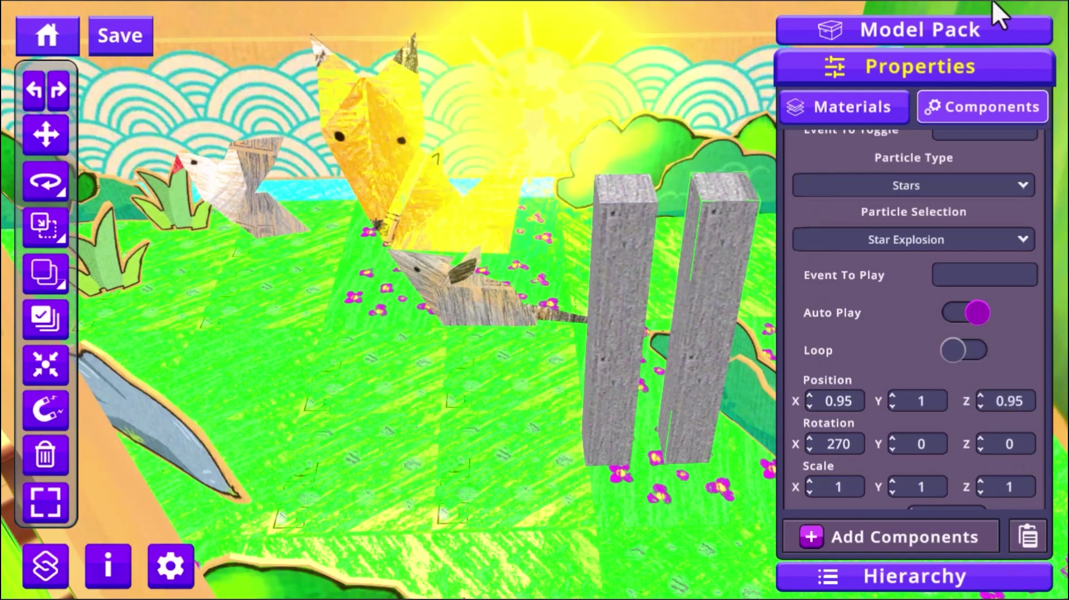
pyautogui.moveTo(983, 410); pyautogui.dragTo(1000, 306)
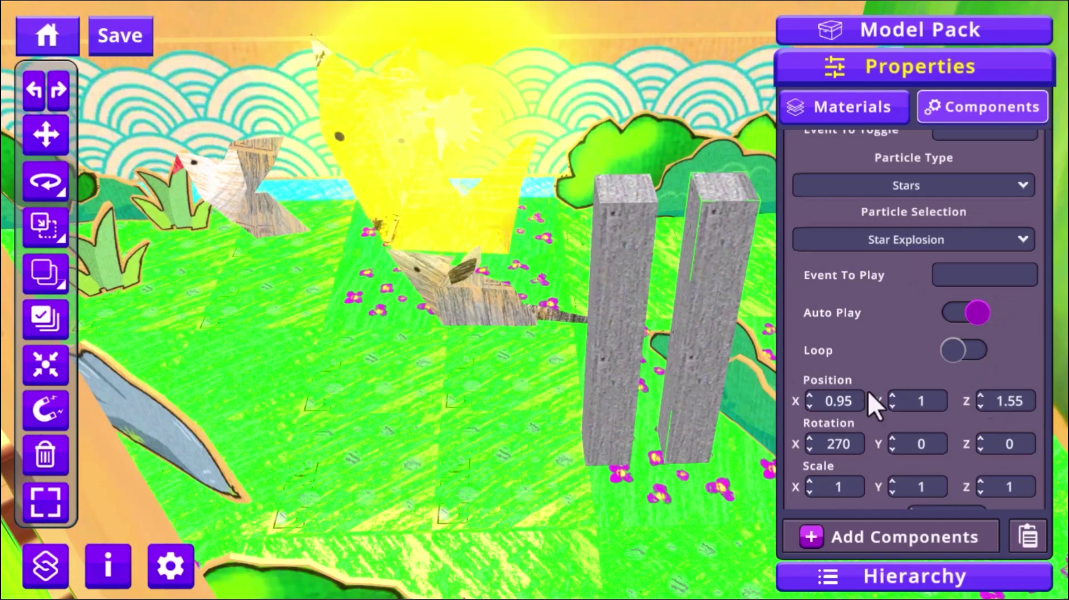
pyautogui.scroll(5, 833, 381)
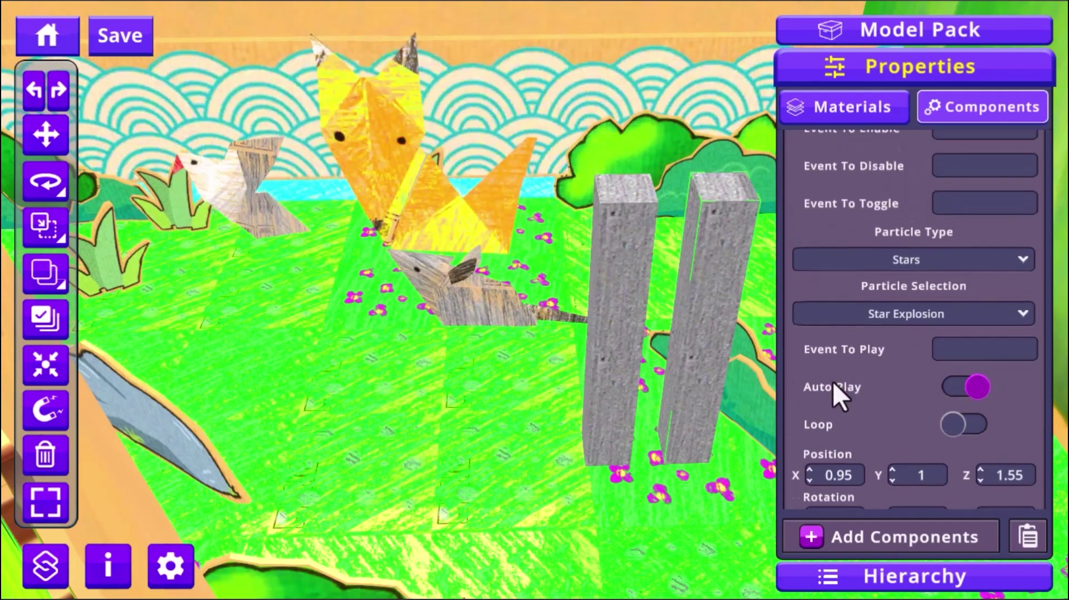
pyautogui.scroll(2, 833, 334)
pyautogui.click(868, 280)
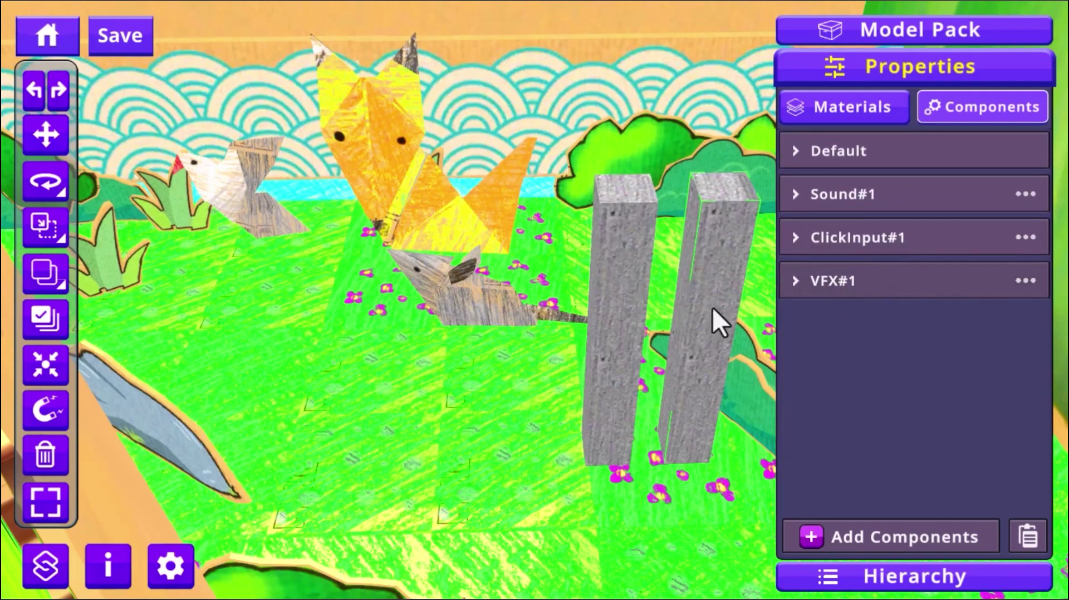
# Step: Replace the On Click Event of the duplicated post's ClickInput#1 with splitTest
pyautogui.click(843, 229)
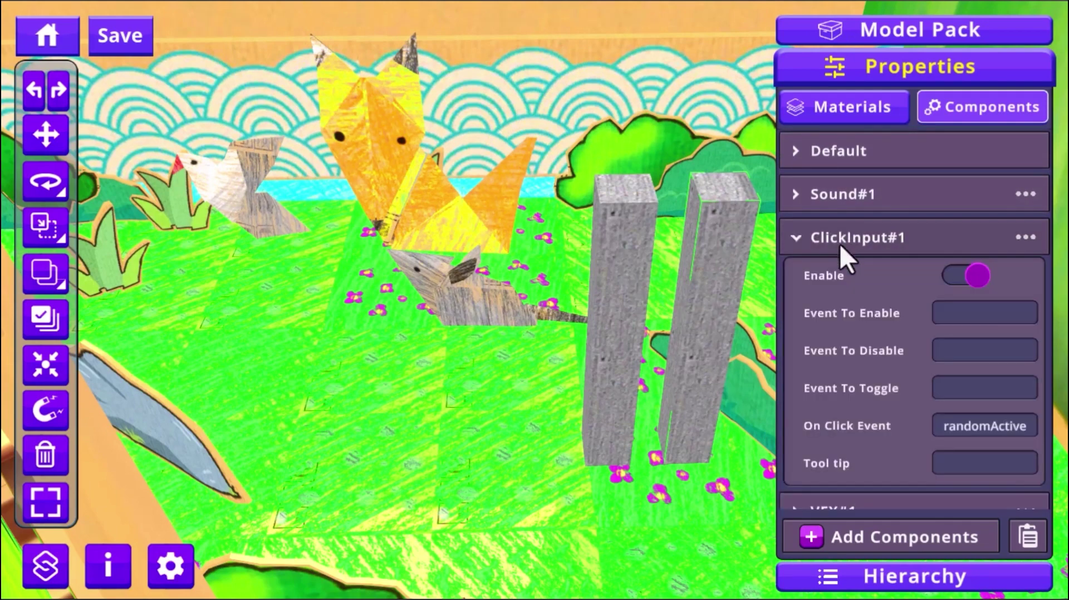
pyautogui.scroll(-1, 861, 354)
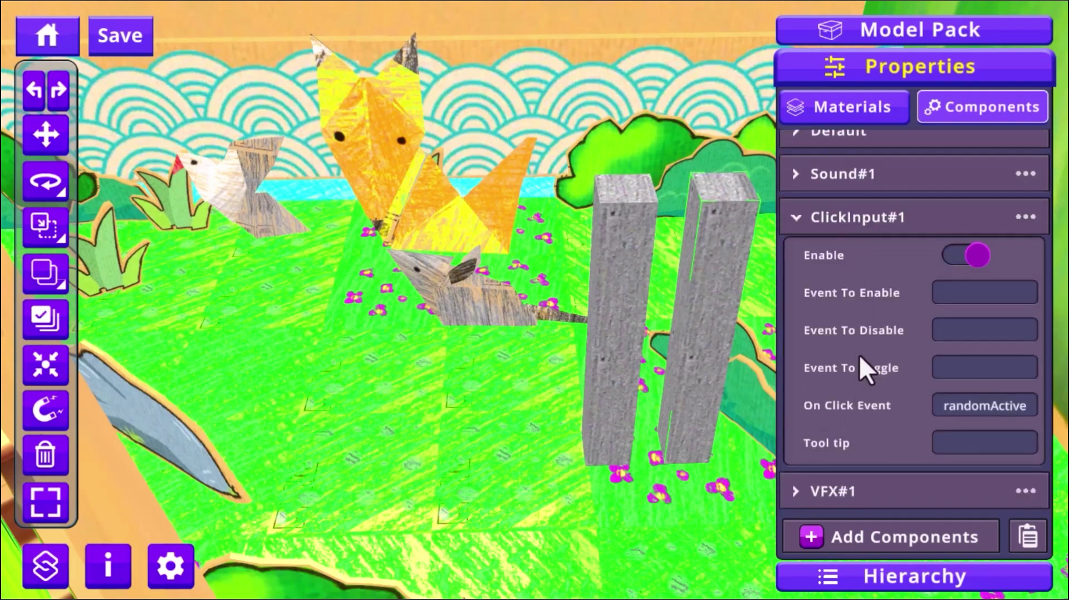
pyautogui.click(974, 400)
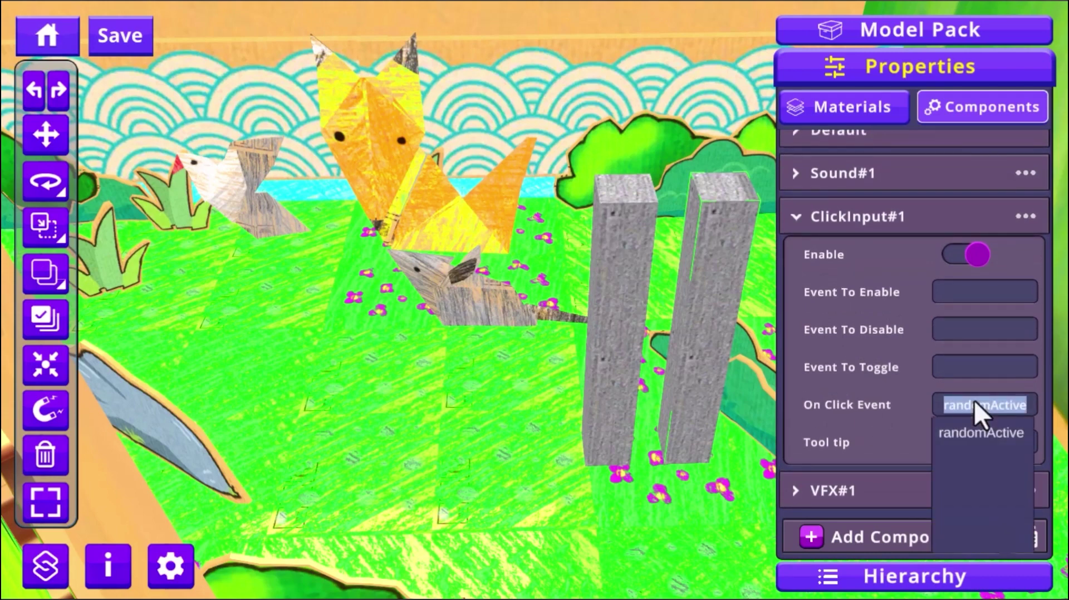
pyautogui.press('BackSpace')
pyautogui.write('splitTest')
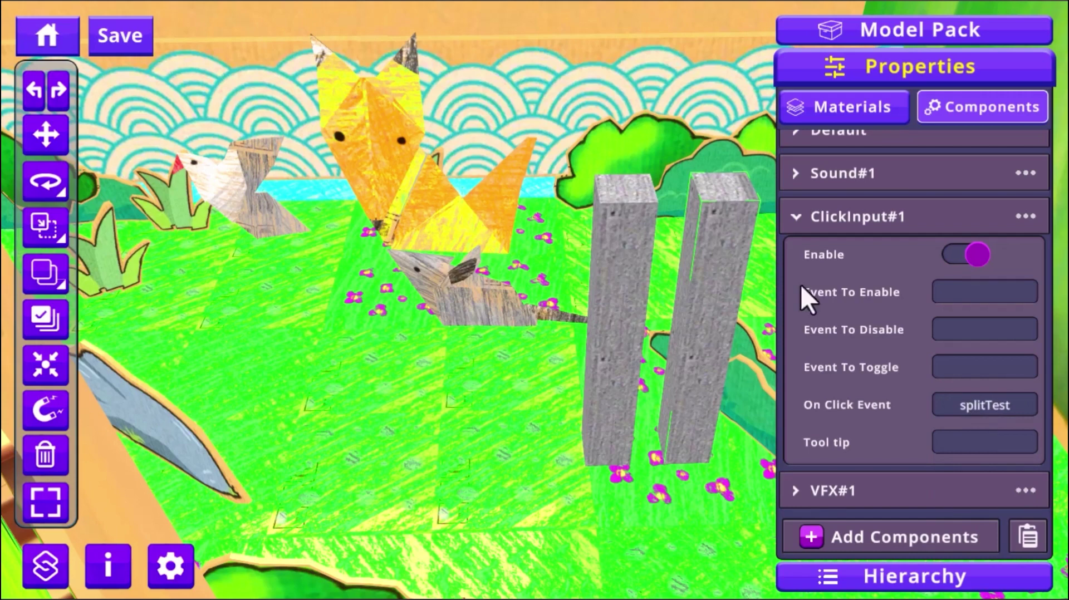
pyautogui.click(820, 216)
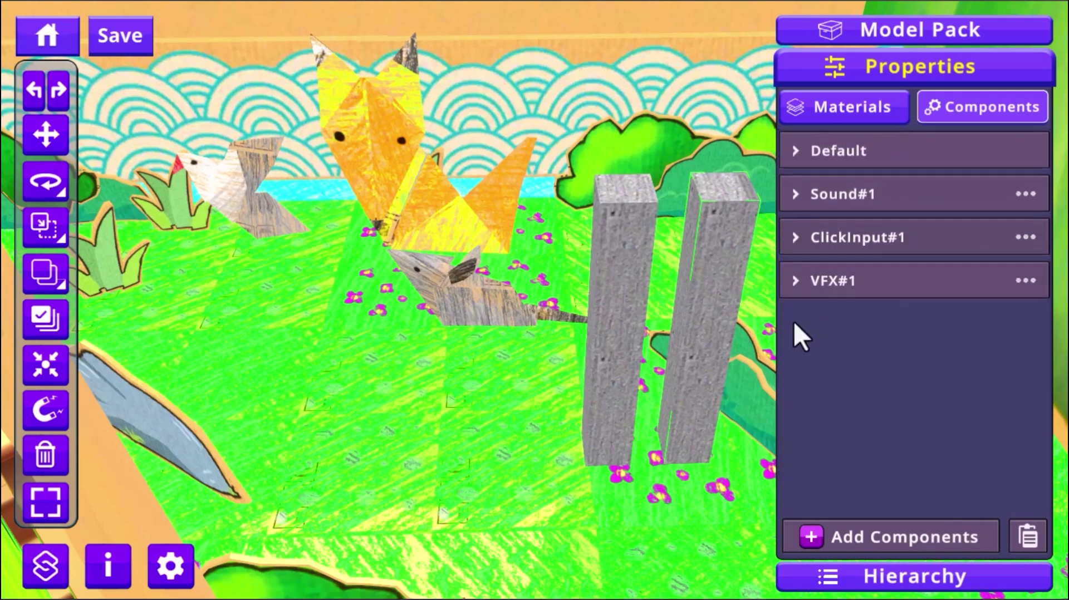
pyautogui.click(905, 538)
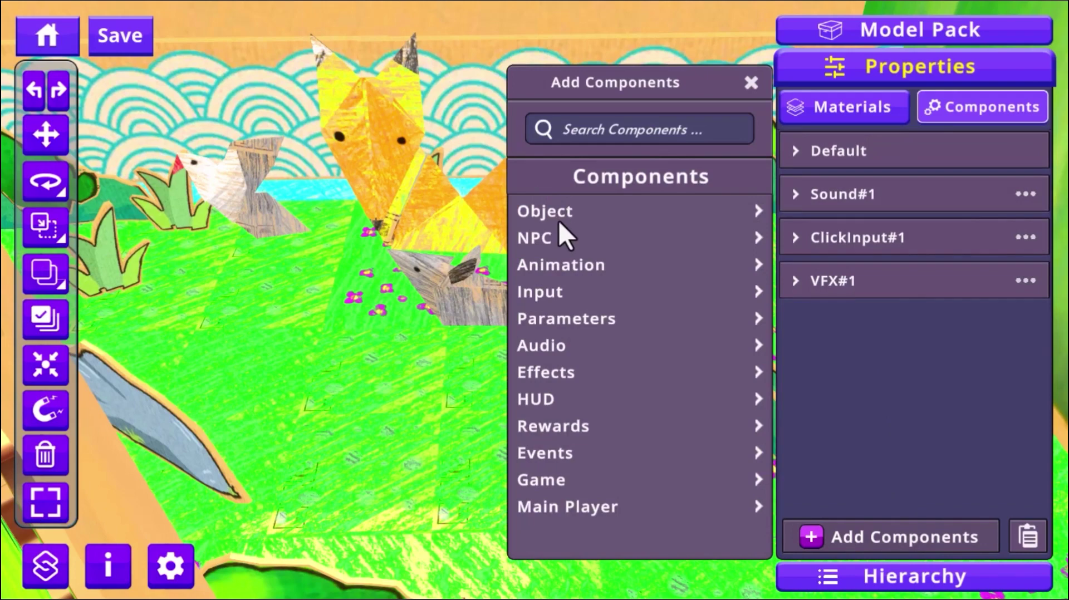
pyautogui.click(831, 239)
pyautogui.click(831, 240)
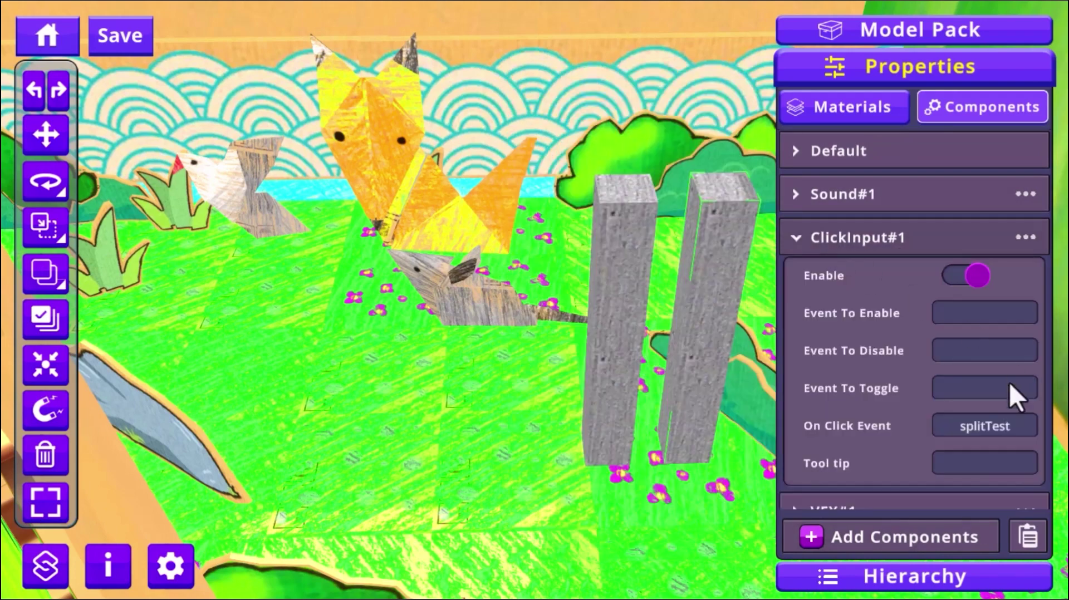
pyautogui.click(824, 235)
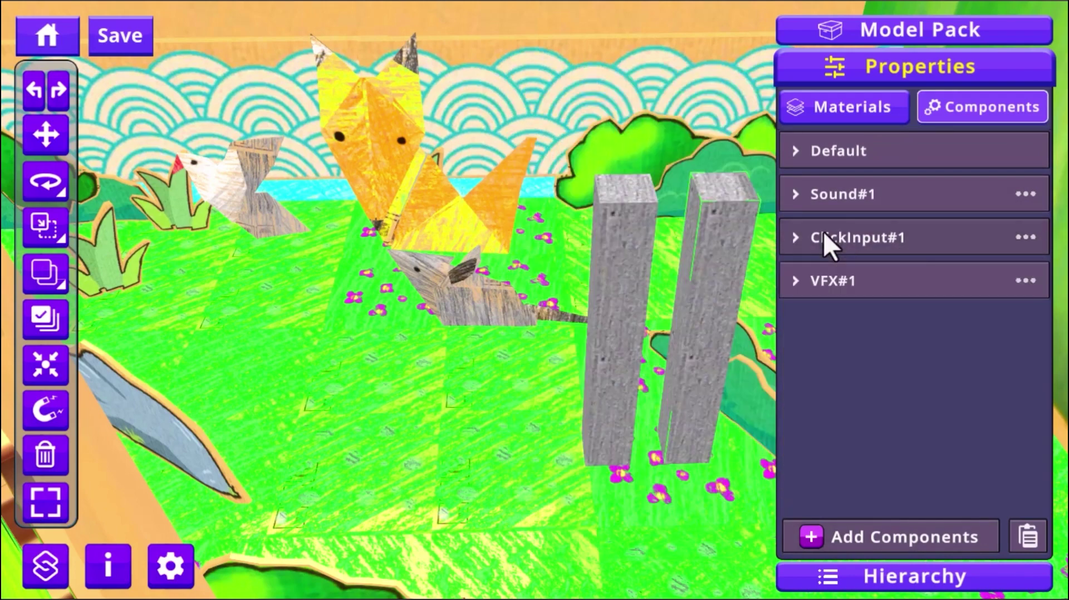
# Step: Set the Event To Play of the duplicated post's Sound#1 to the existing splitTest event
pyautogui.click(847, 195)
pyautogui.scroll(-2, 857, 256)
pyautogui.scroll(-2, 860, 250)
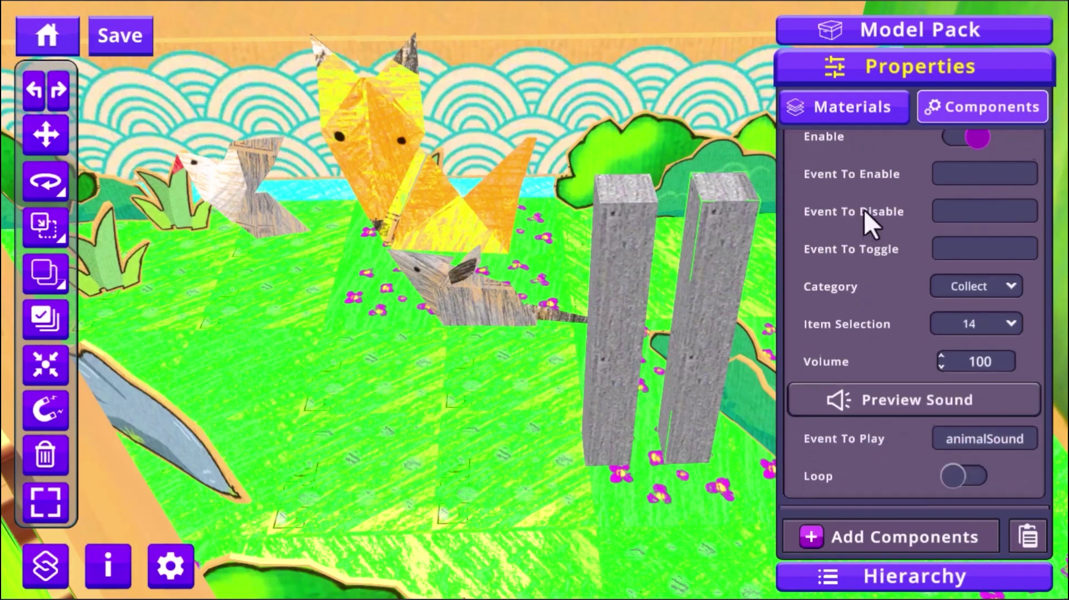
pyautogui.click(1001, 427)
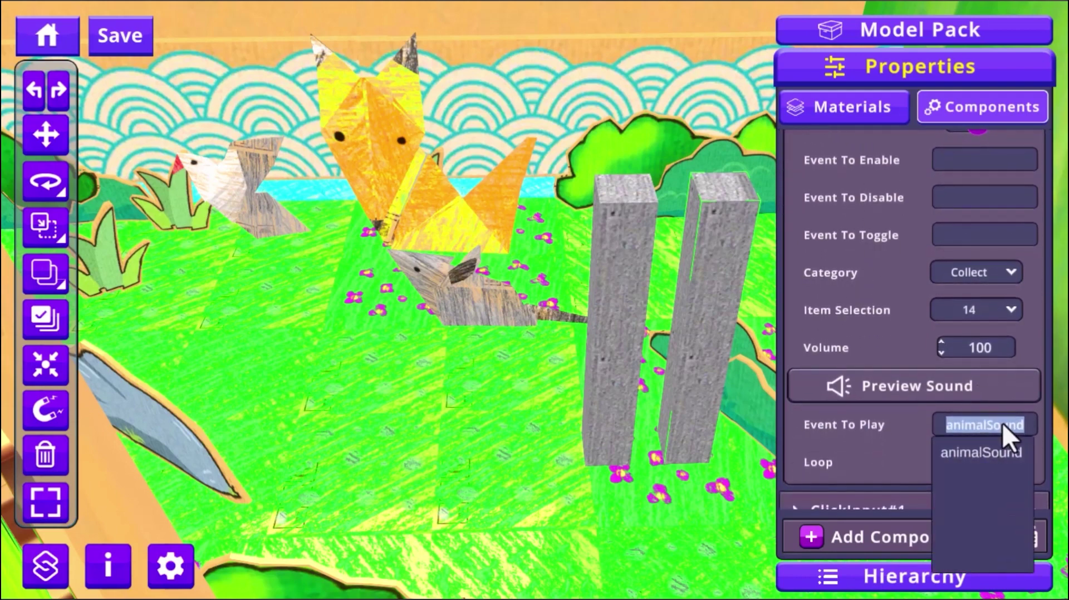
pyautogui.write('spil')
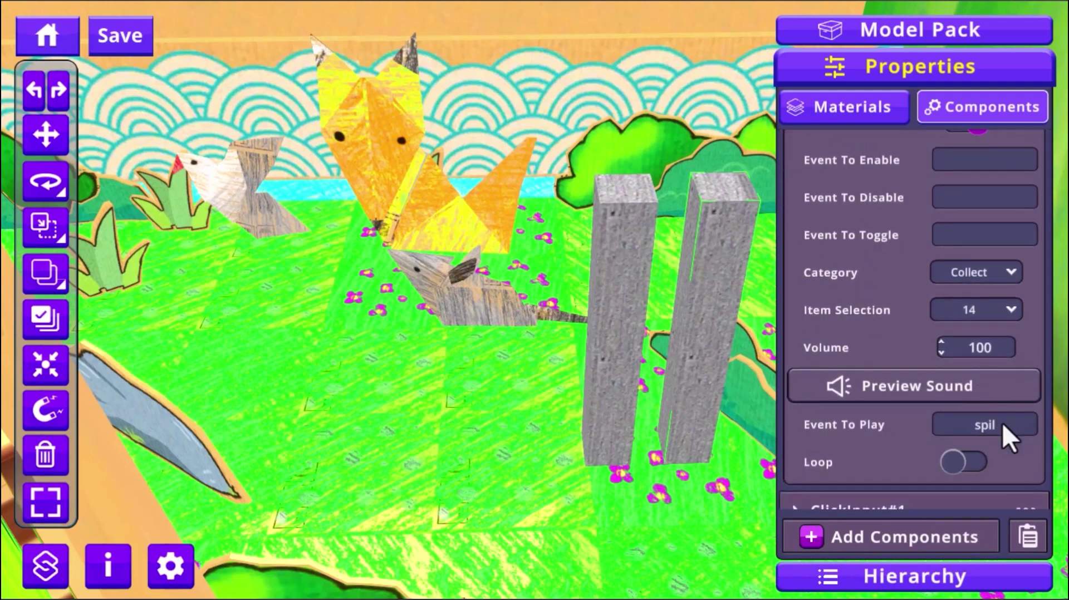
pyautogui.press('BackSpace')
pyautogui.press('BackSpace')
pyautogui.click(989, 456)
pyautogui.click(998, 430)
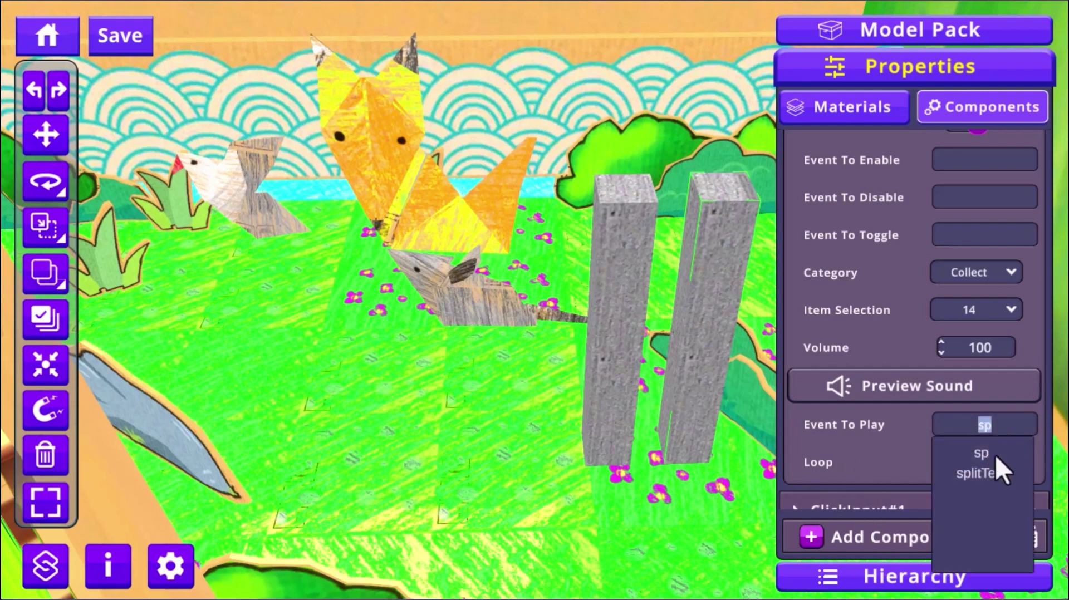
pyautogui.click(984, 472)
# Step: Set the Event To Play of the duplicated post's VFX#1 to splitTest and collapse the component settings
pyautogui.scroll(-1, 861, 451)
pyautogui.click(854, 488)
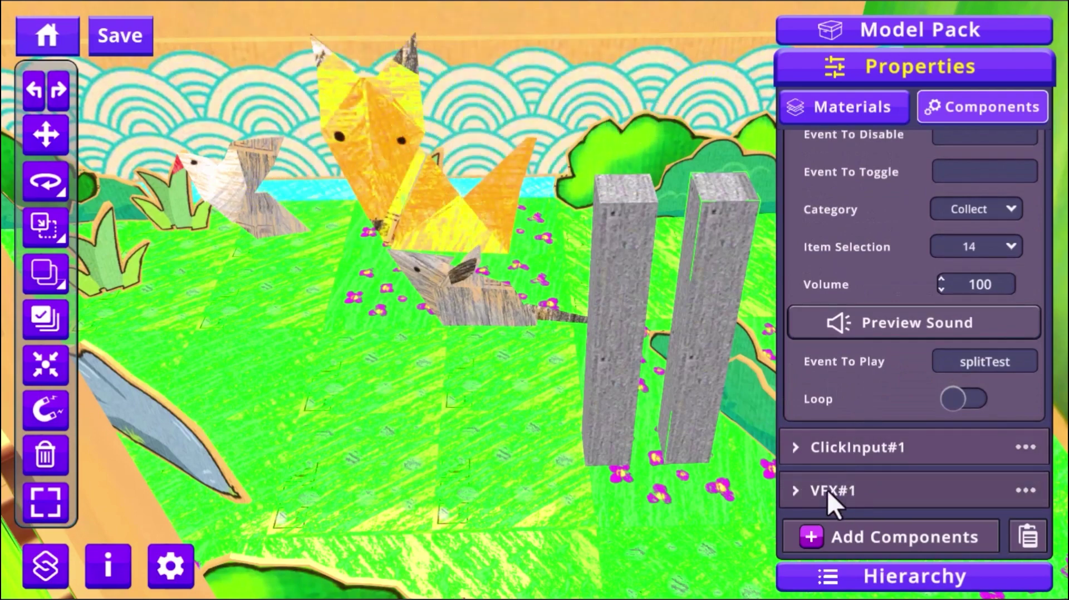
pyautogui.scroll(-3, 869, 345)
pyautogui.scroll(-4, 891, 312)
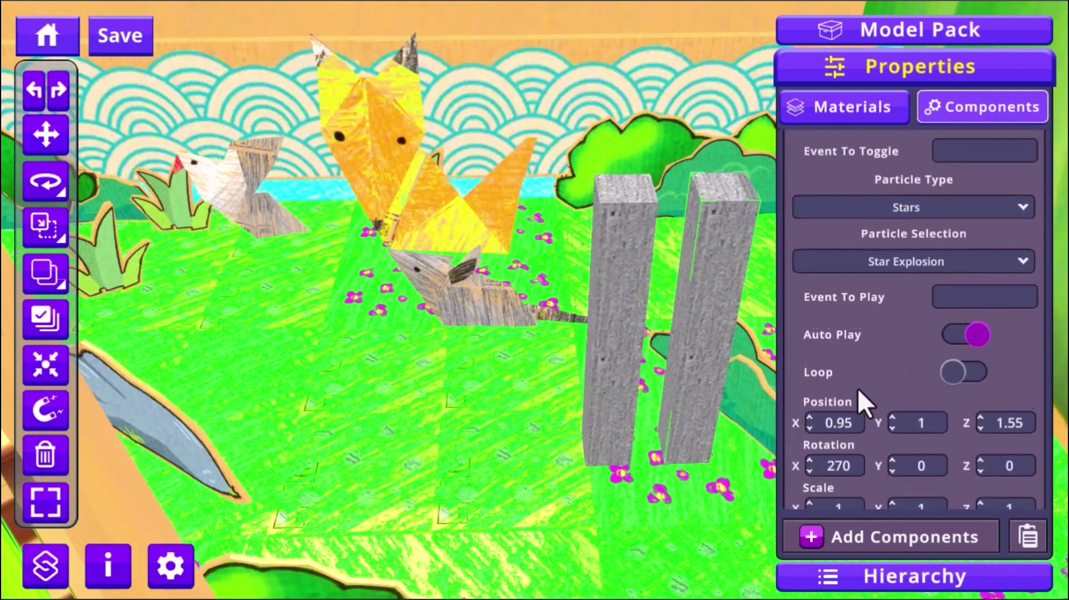
pyautogui.scroll(1, 961, 320)
pyautogui.click(974, 318)
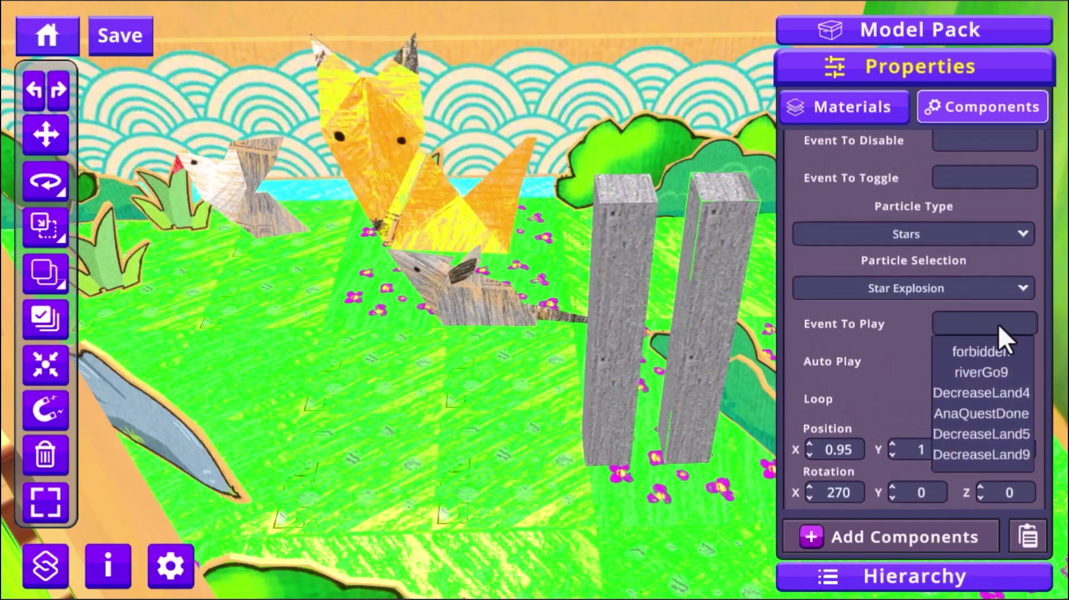
pyautogui.write('split')
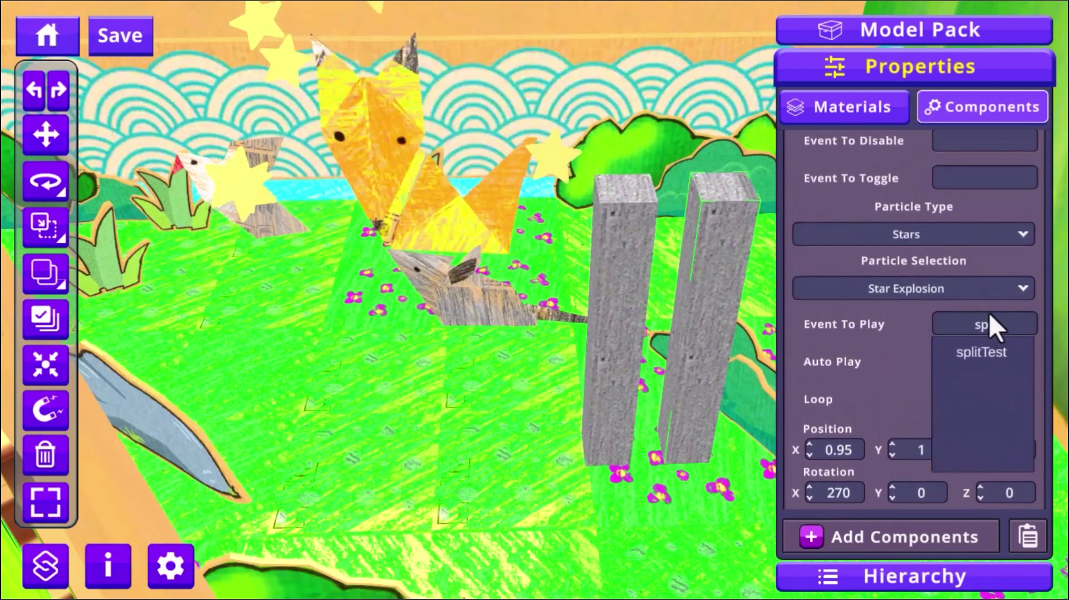
pyautogui.click(976, 355)
pyautogui.scroll(8, 871, 355)
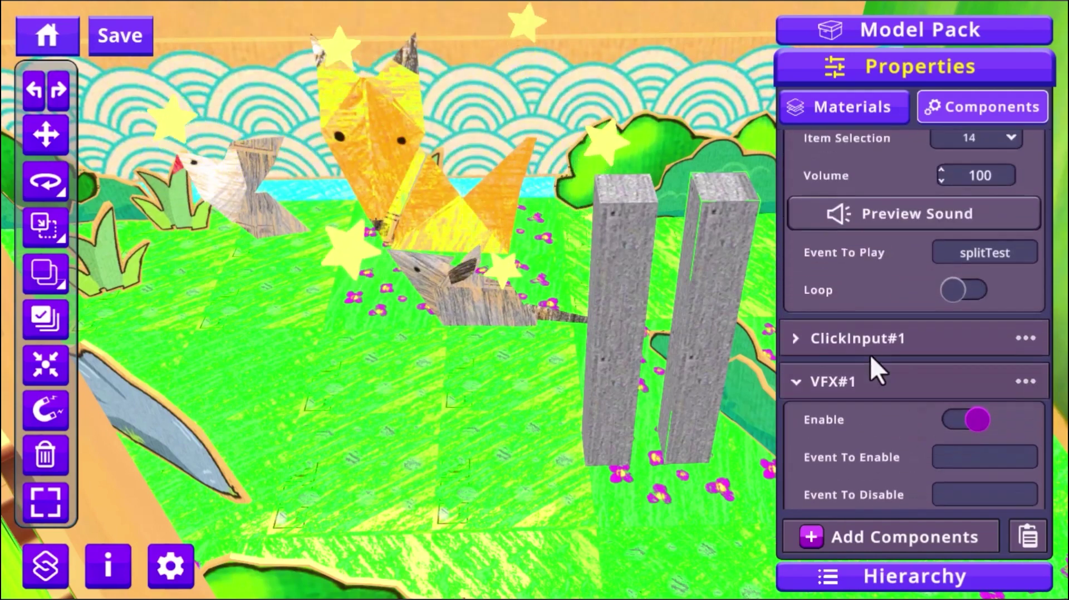
pyautogui.scroll(-1, 867, 296)
pyautogui.scroll(5, 824, 419)
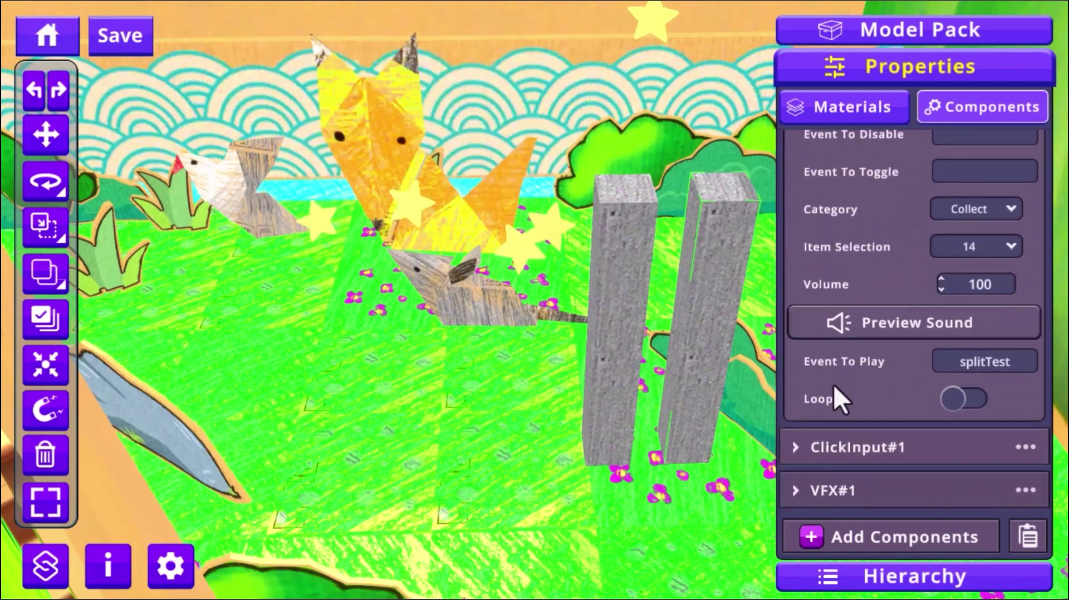
pyautogui.scroll(2, 816, 234)
pyautogui.click(812, 200)
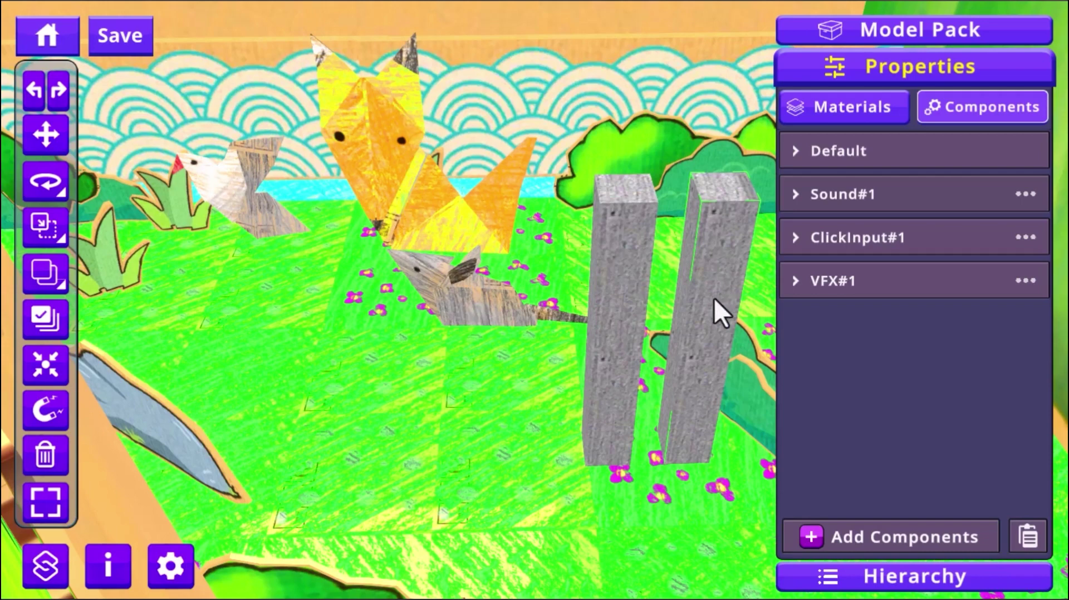
# Step: Add an Event Splitter component from the Events category to the duplicated post
pyautogui.click(848, 543)
pyautogui.click(546, 373)
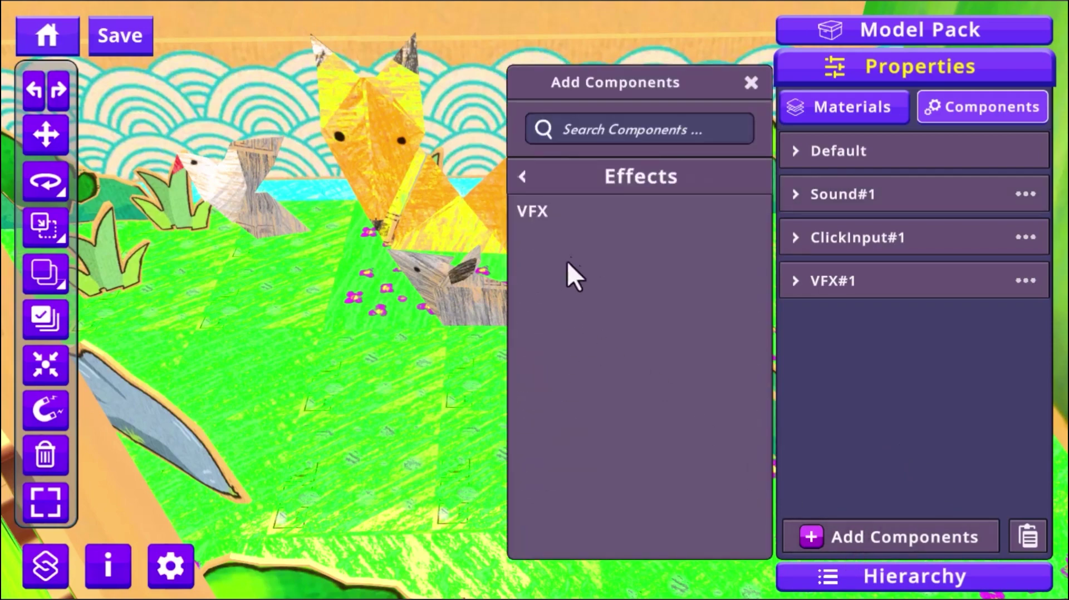
pyautogui.click(524, 177)
pyautogui.click(546, 456)
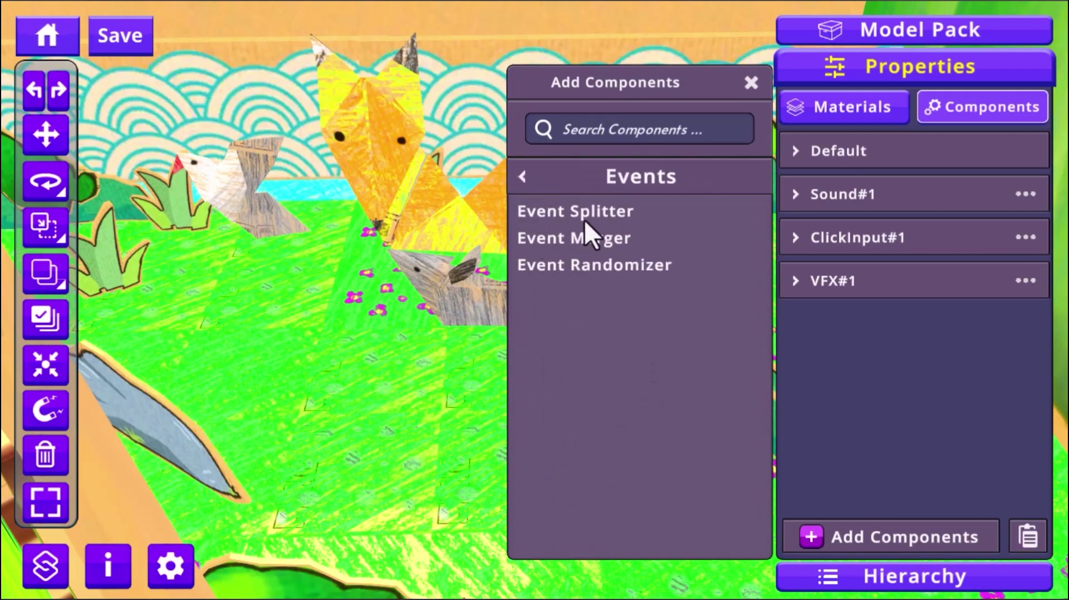
pyautogui.click(541, 221)
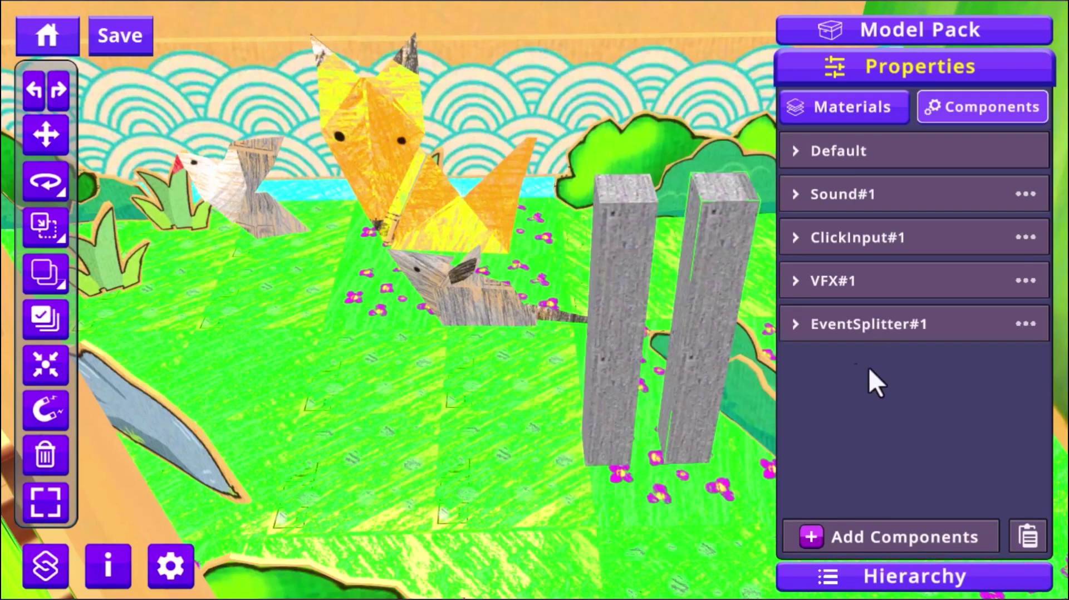
# Step: Set the Event To Call of the duplicated post's EventSplitter#1 to the existing splitTest event
pyautogui.click(816, 334)
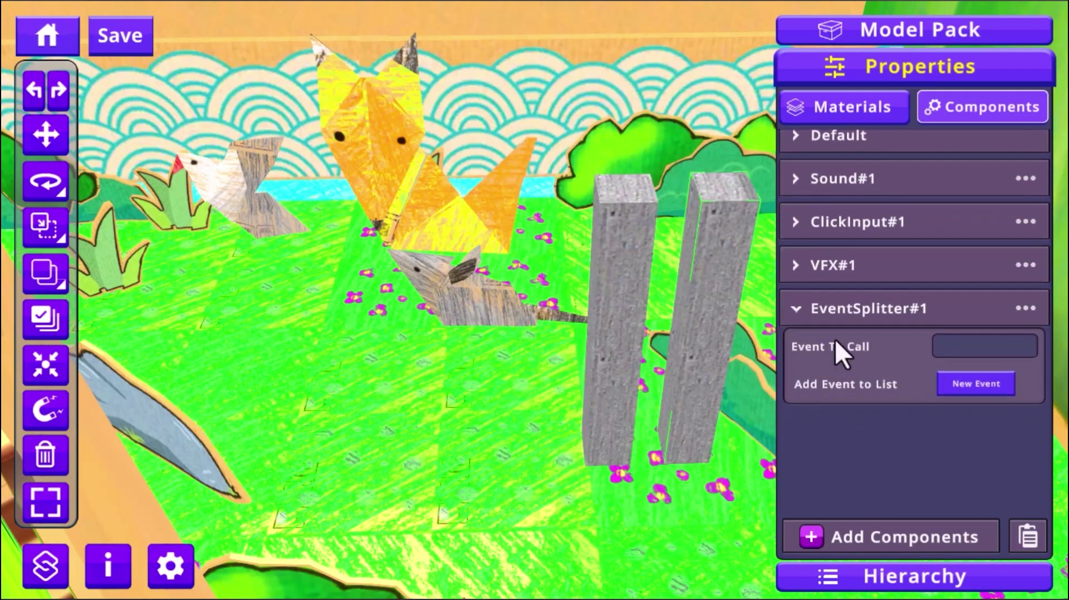
pyautogui.click(955, 367)
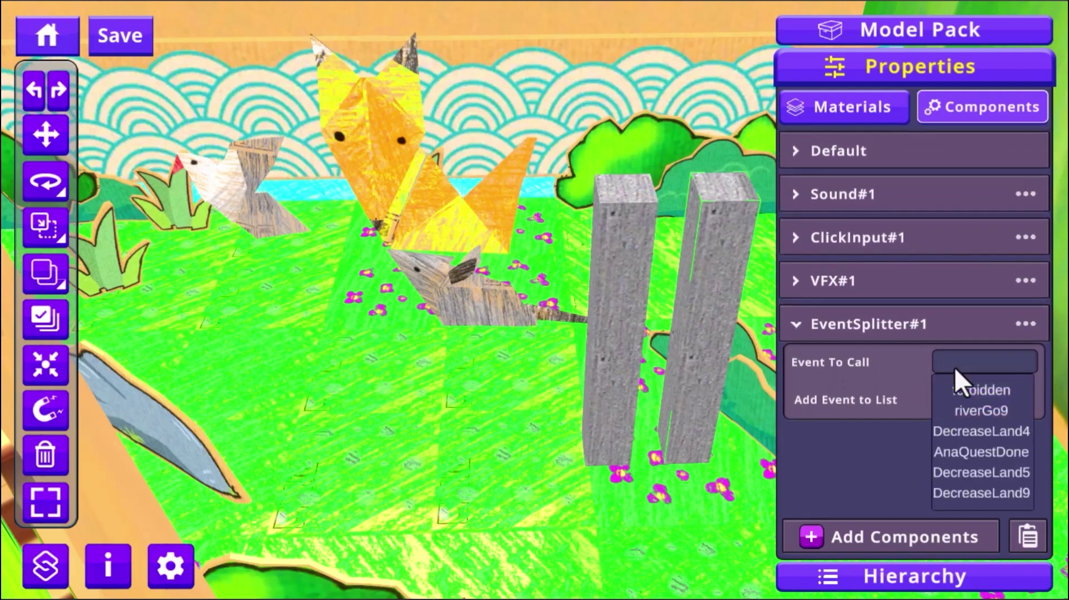
pyautogui.write('spil')
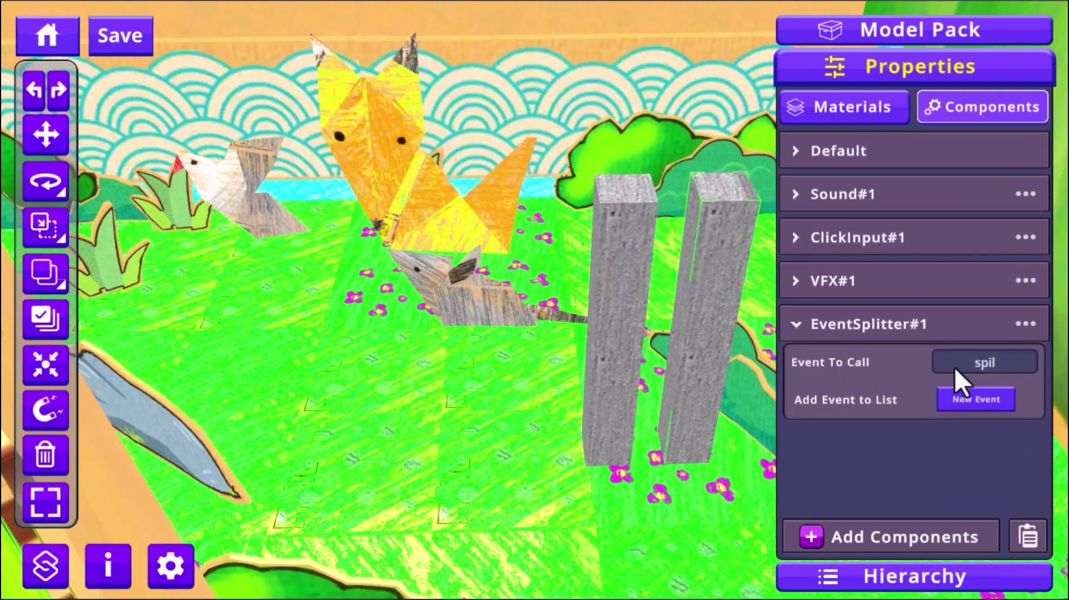
pyautogui.press('BackSpace')
pyautogui.press('BackSpace')
pyautogui.write('li')
pyautogui.click(980, 385)
# Step: Add three event entries to the EventSplitter#1 list and set the first one to birdDis
pyautogui.click(981, 393)
pyautogui.click(976, 399)
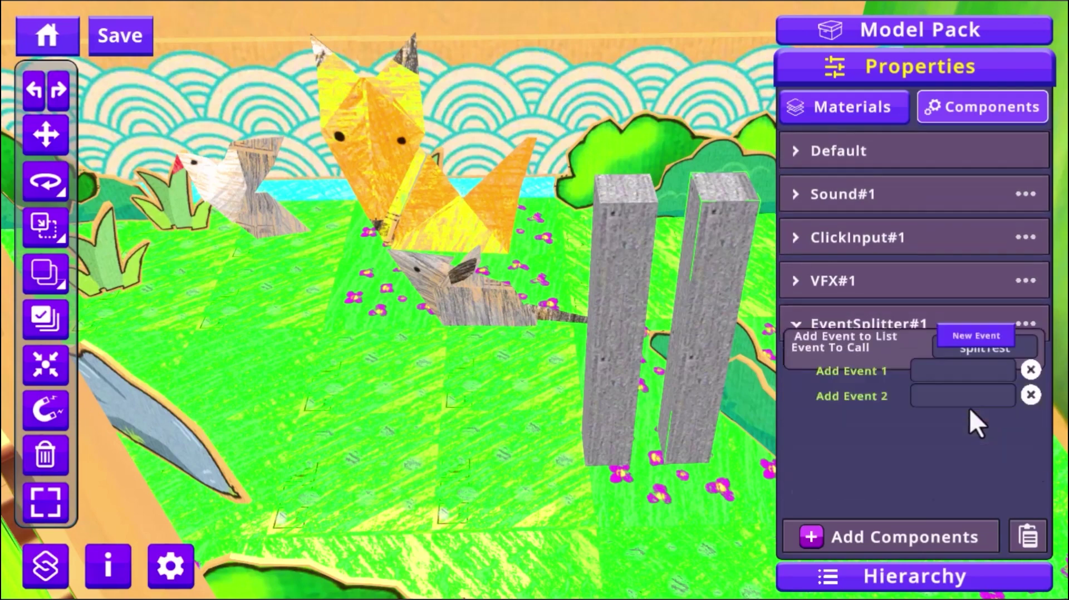
pyautogui.click(977, 399)
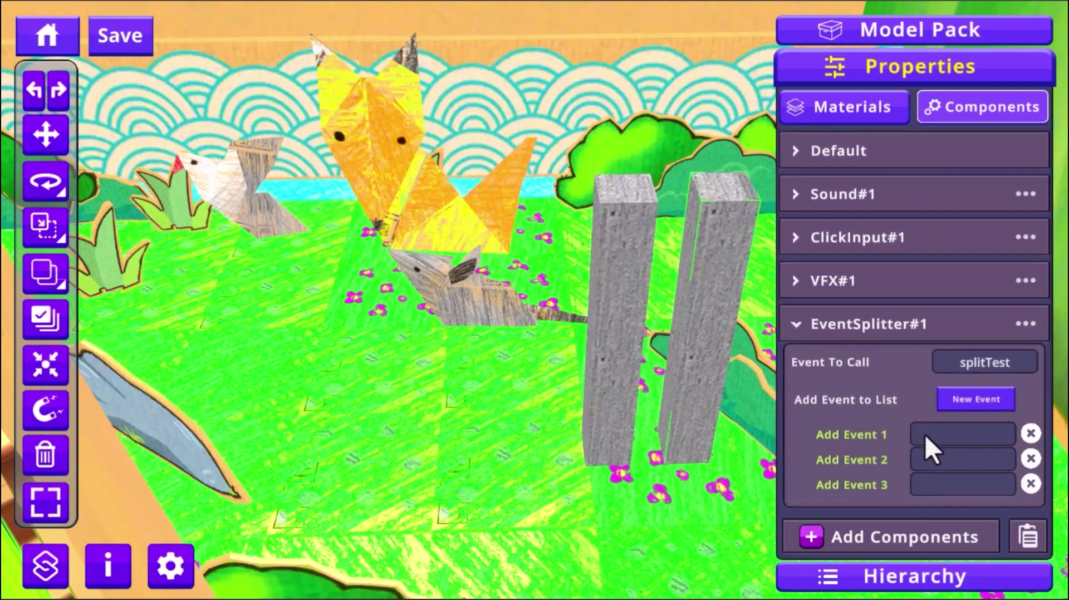
pyautogui.click(931, 436)
pyautogui.write('bird')
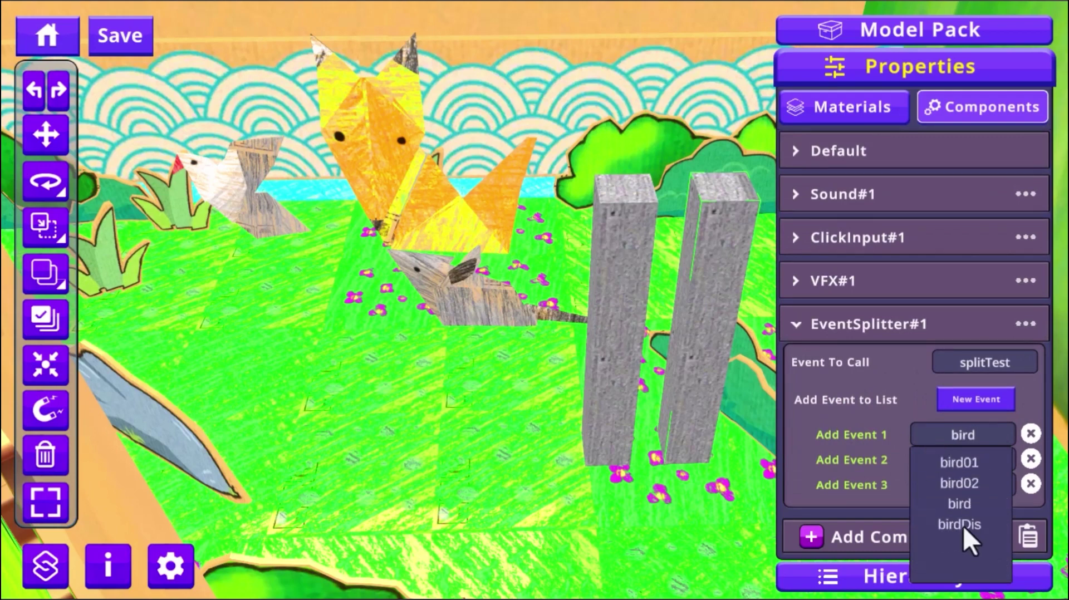
pyautogui.click(961, 525)
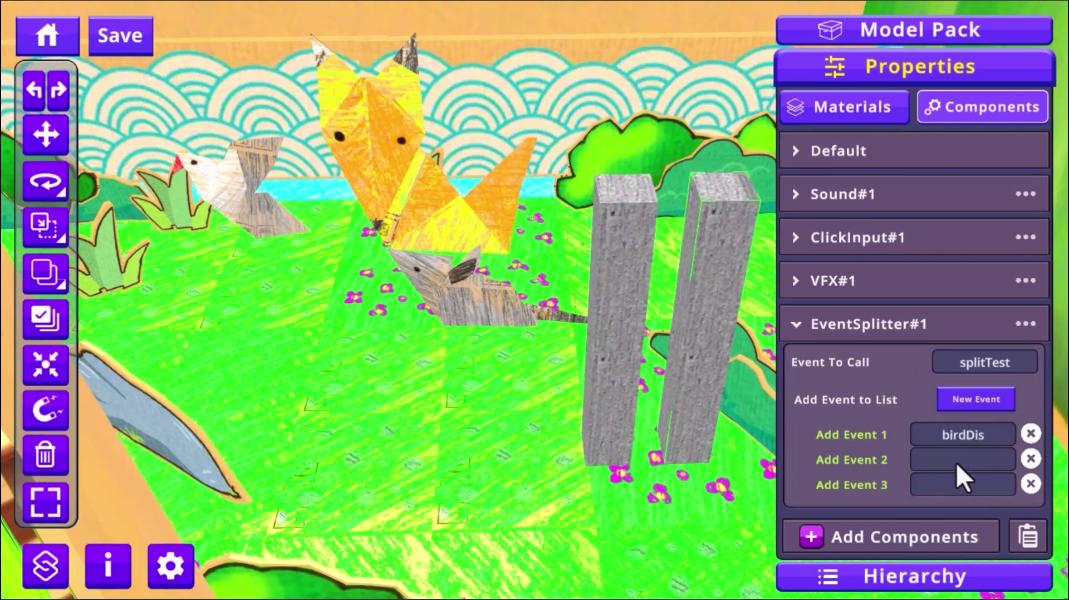
# Step: Set the second event of EventSplitter#1 to foxDis and the third to mouseDis
pyautogui.click(955, 462)
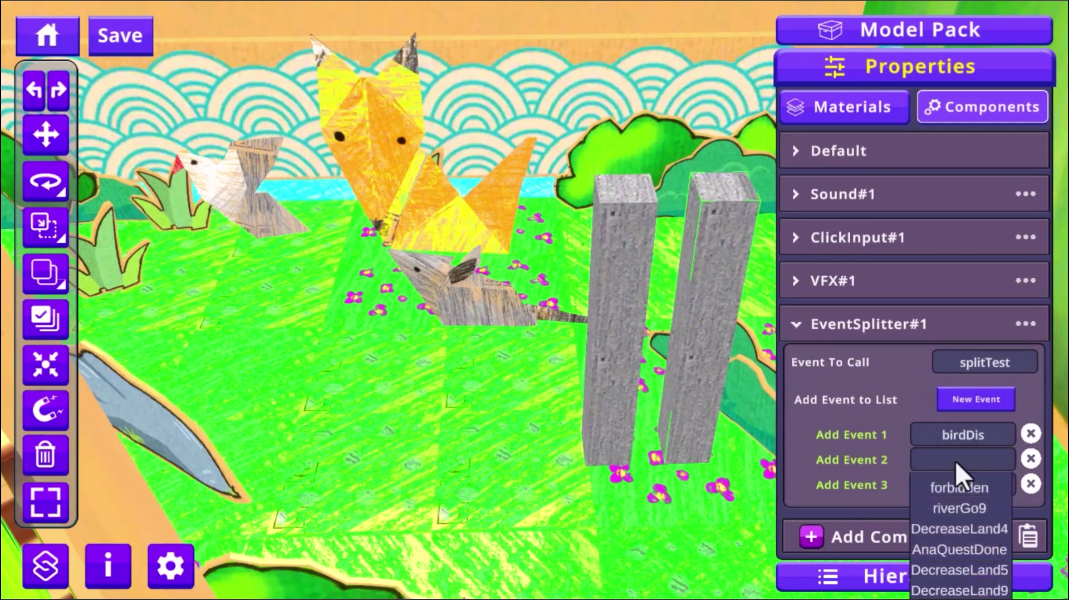
pyautogui.write('fox')
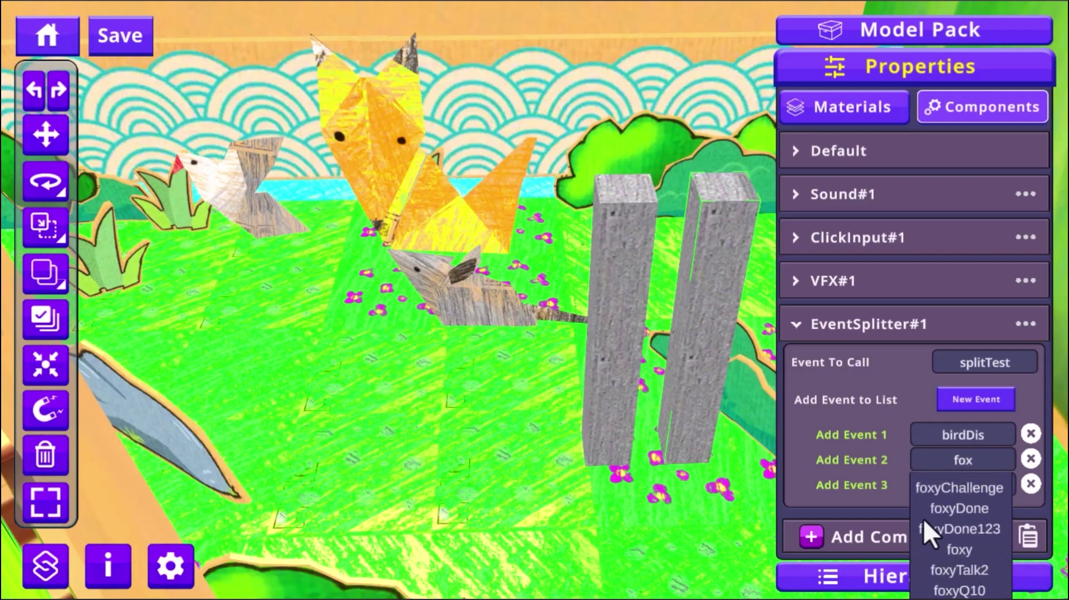
pyautogui.write('Dis')
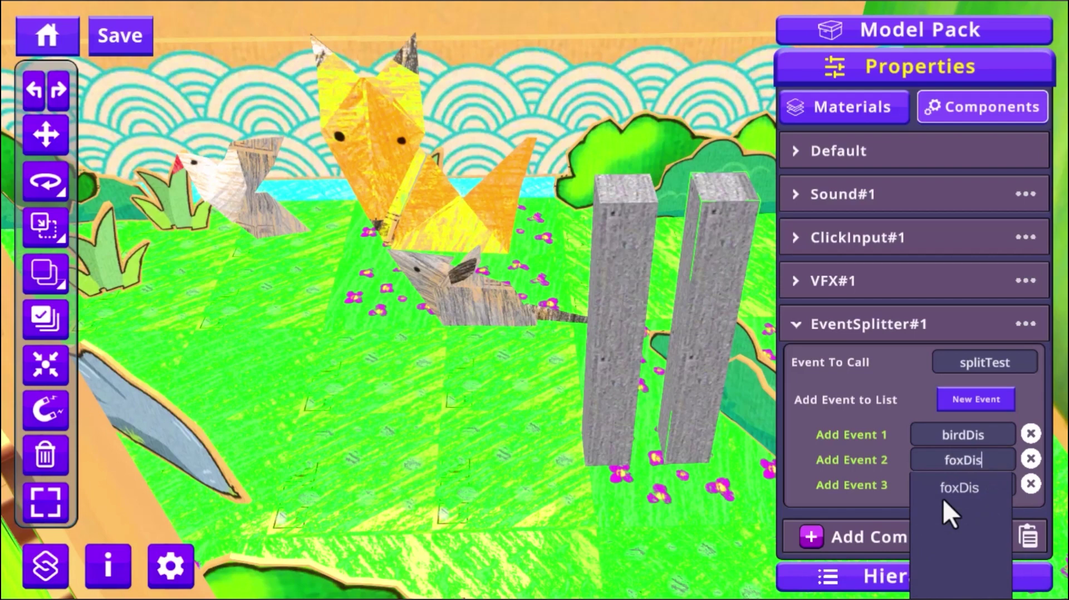
pyautogui.click(962, 490)
pyautogui.click(952, 488)
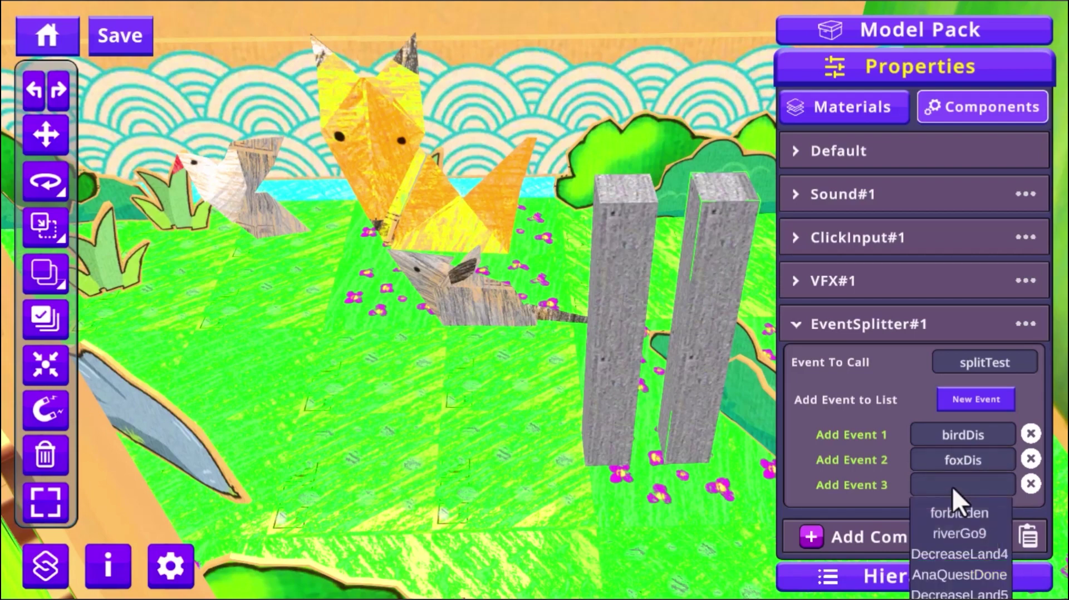
pyautogui.write('mous')
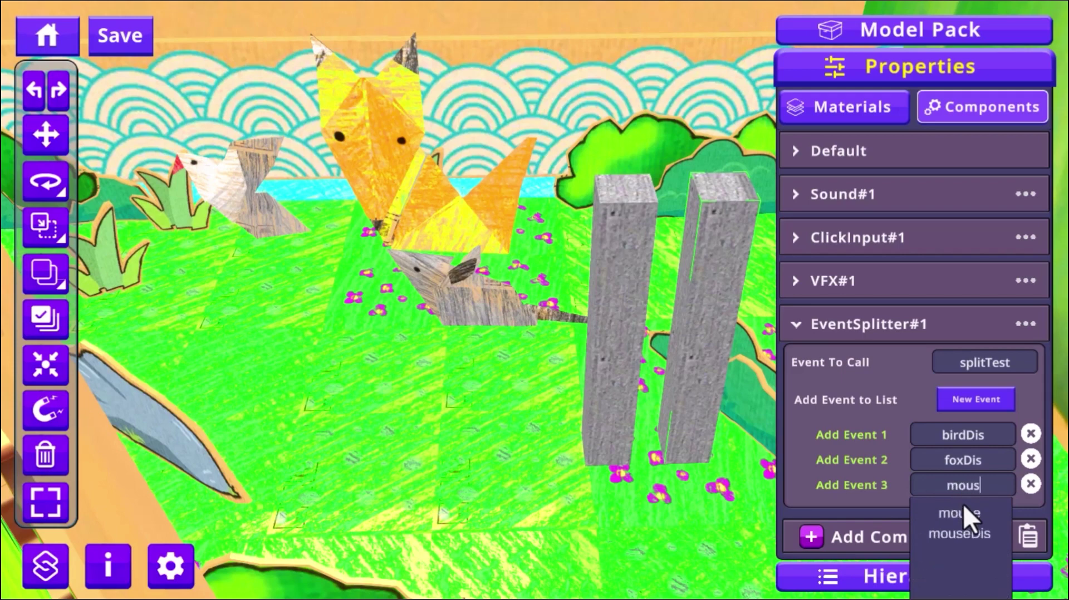
pyautogui.click(950, 534)
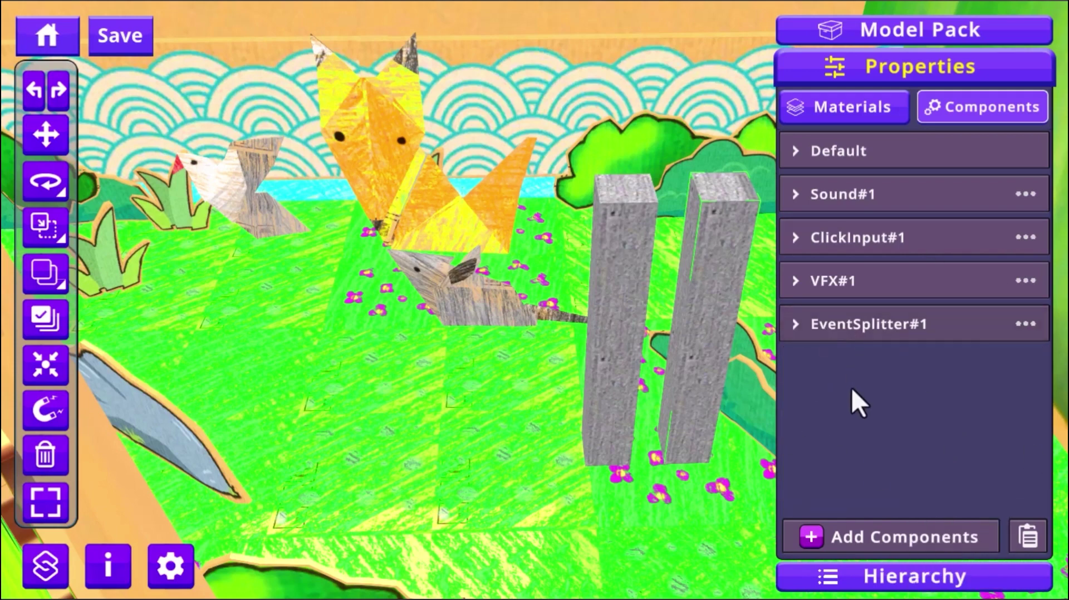
# Step: Leave the land editor without publishing and activate the duplicated post in play mode to test the split events
pyautogui.click(45, 36)
pyautogui.click(521, 374)
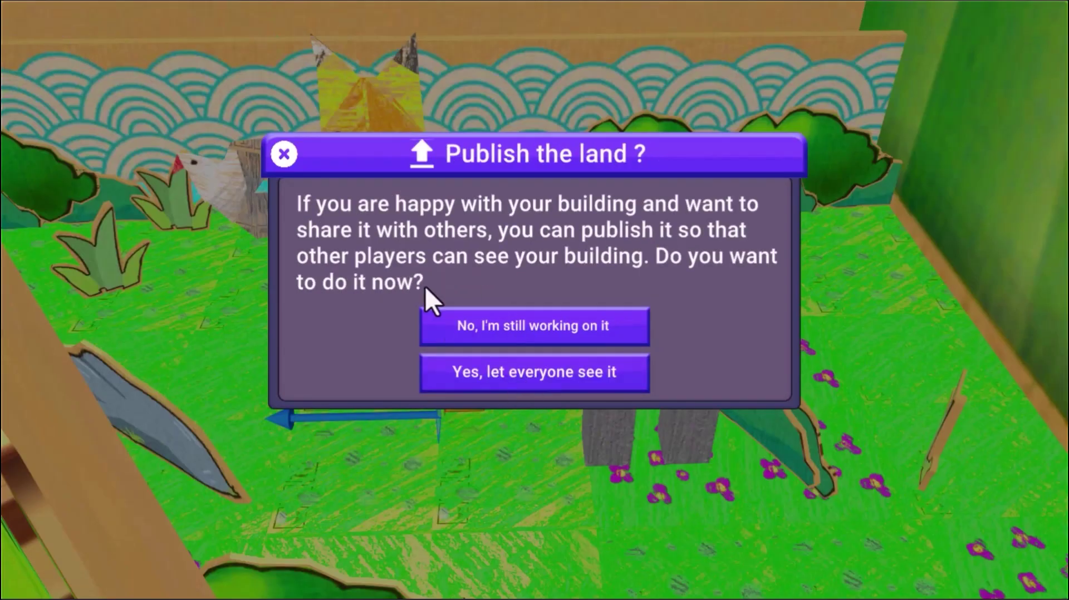
pyautogui.click(515, 324)
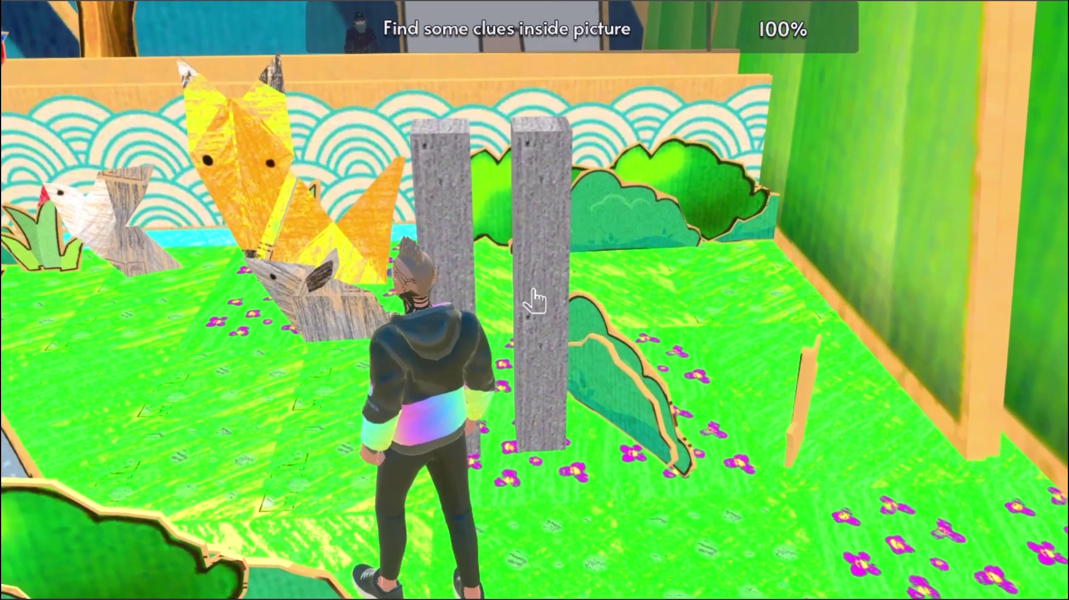
pyautogui.click(535, 301)
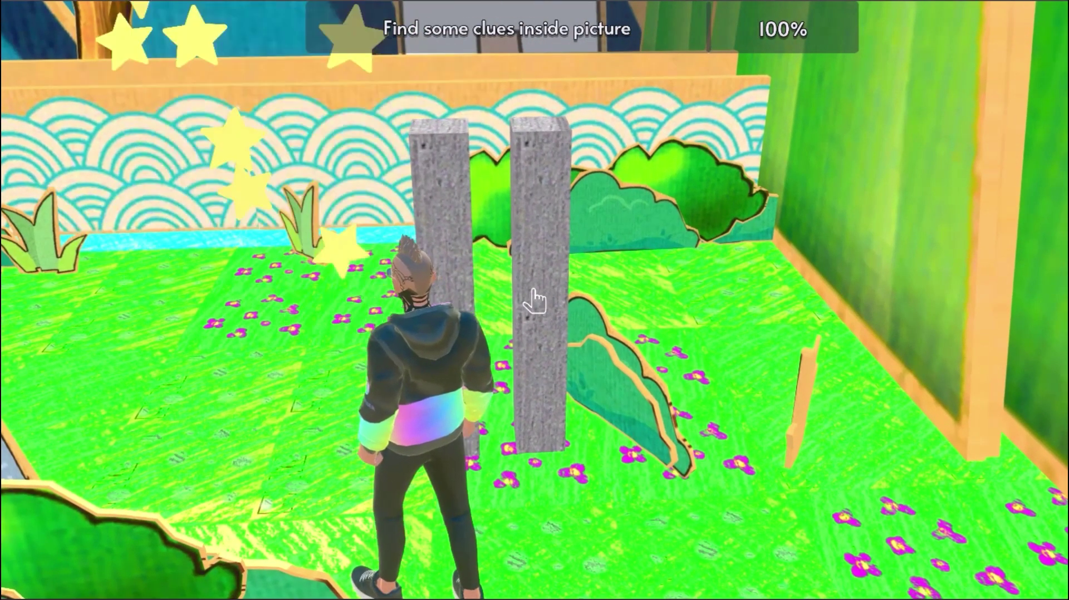